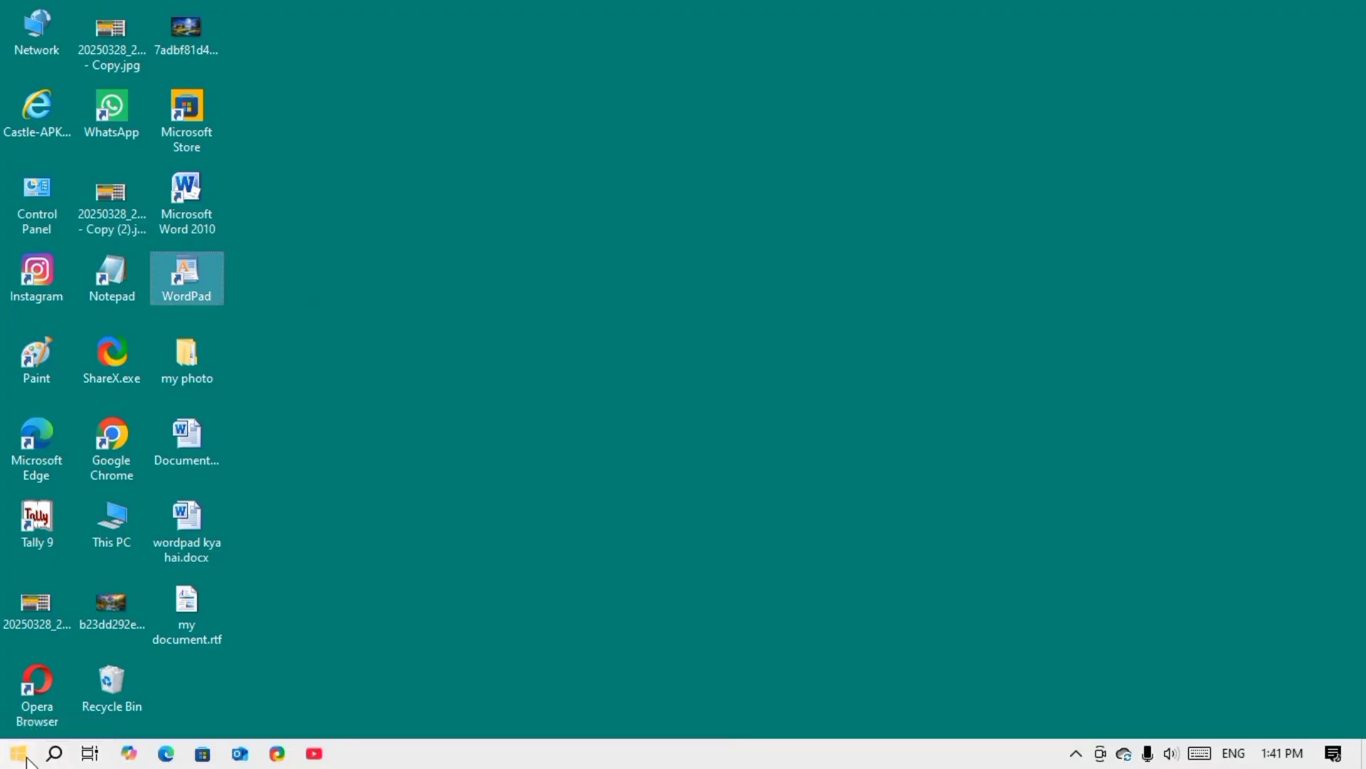
Look through the installed apps list and the Windows Accessories folder for WordPad
click(20, 759)
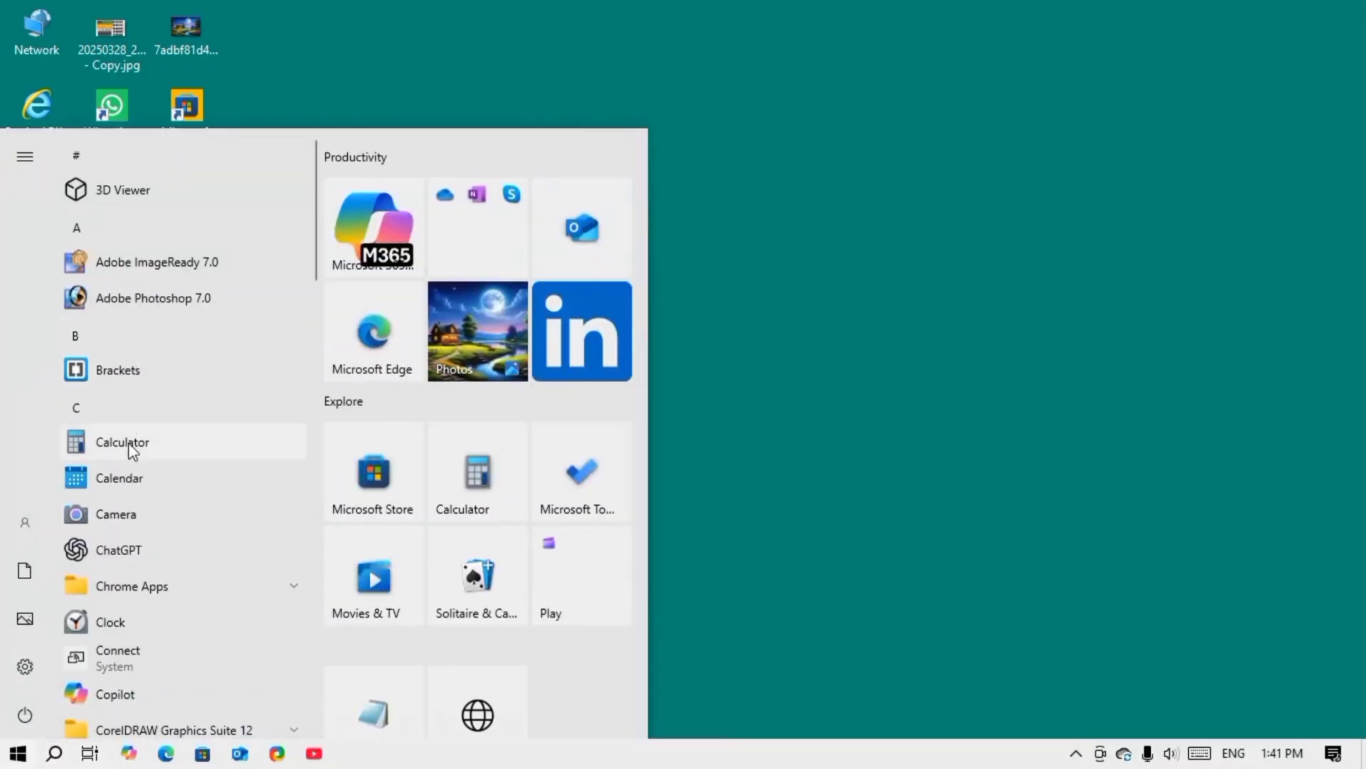
scroll(142, 484, down, 6)
scroll(185, 498, down, 12)
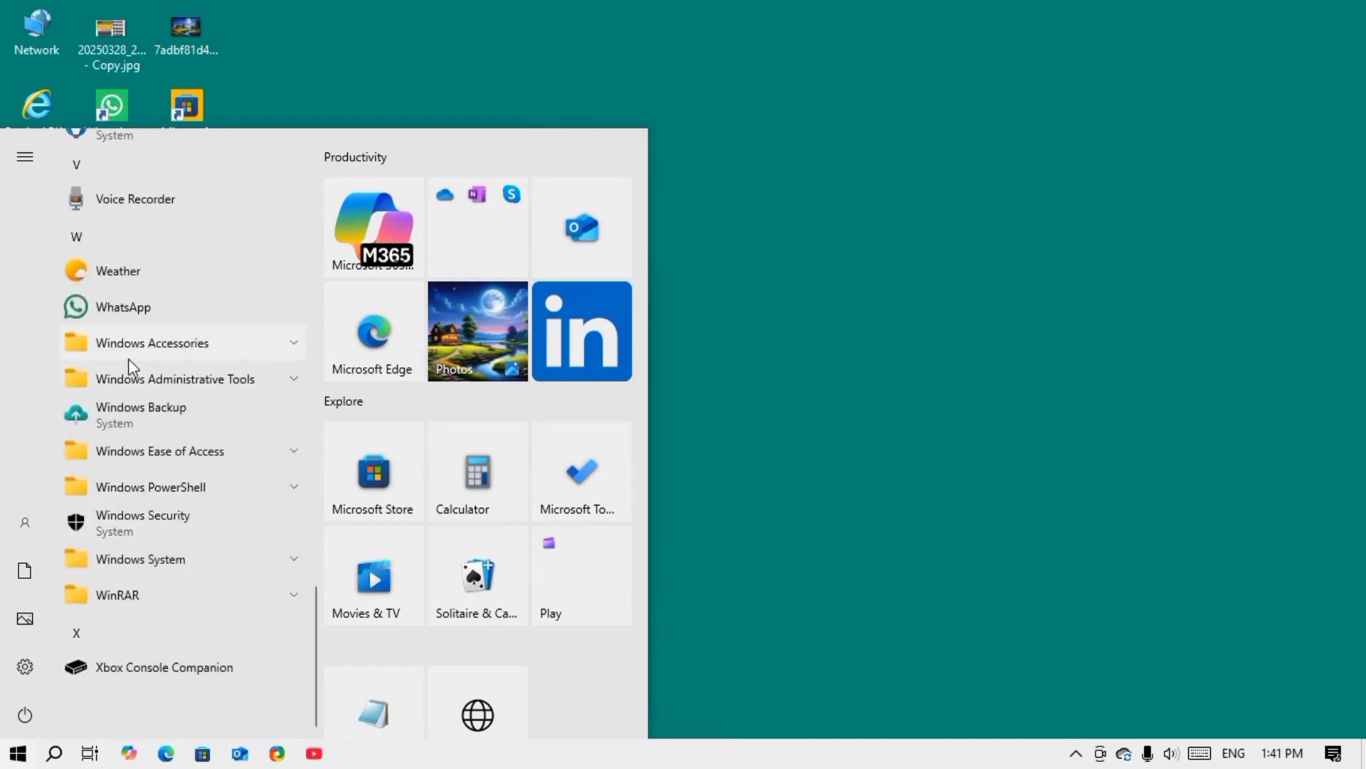
click(293, 342)
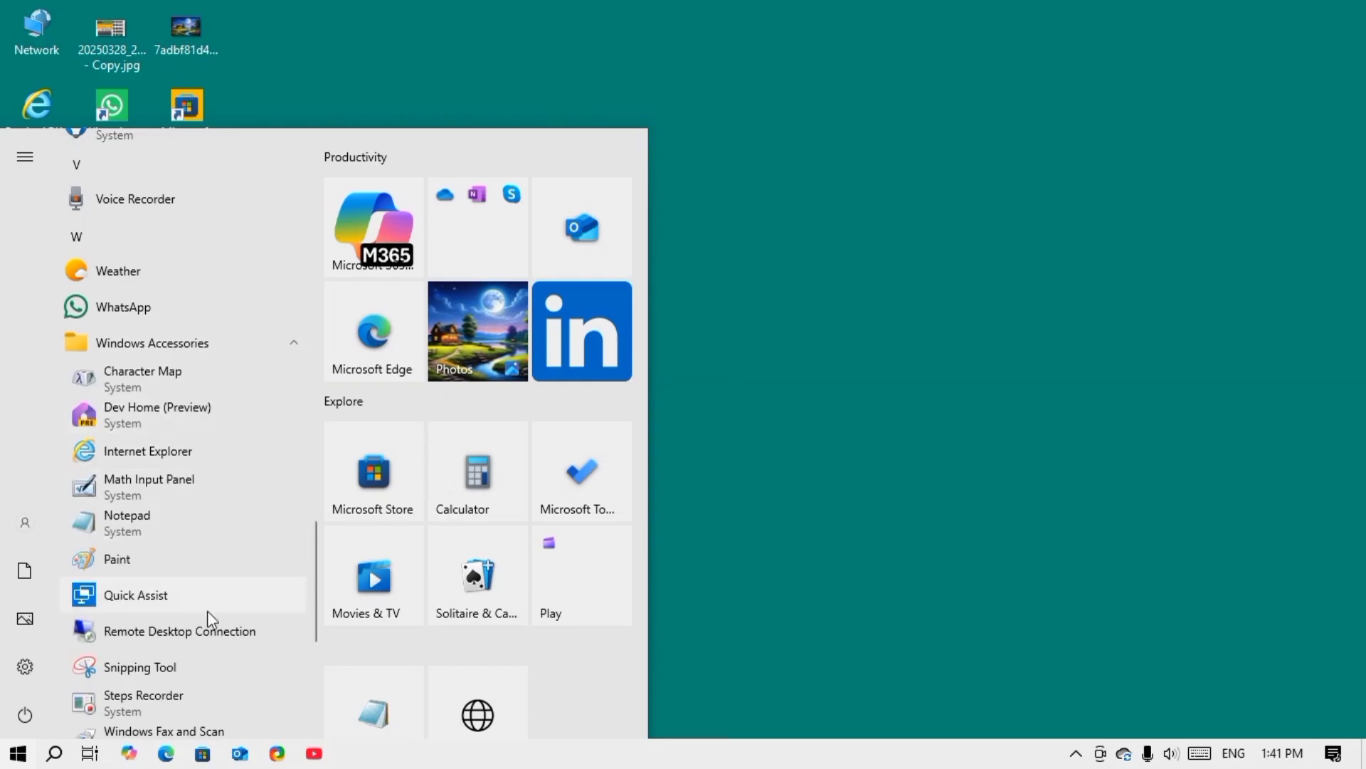
click(700, 428)
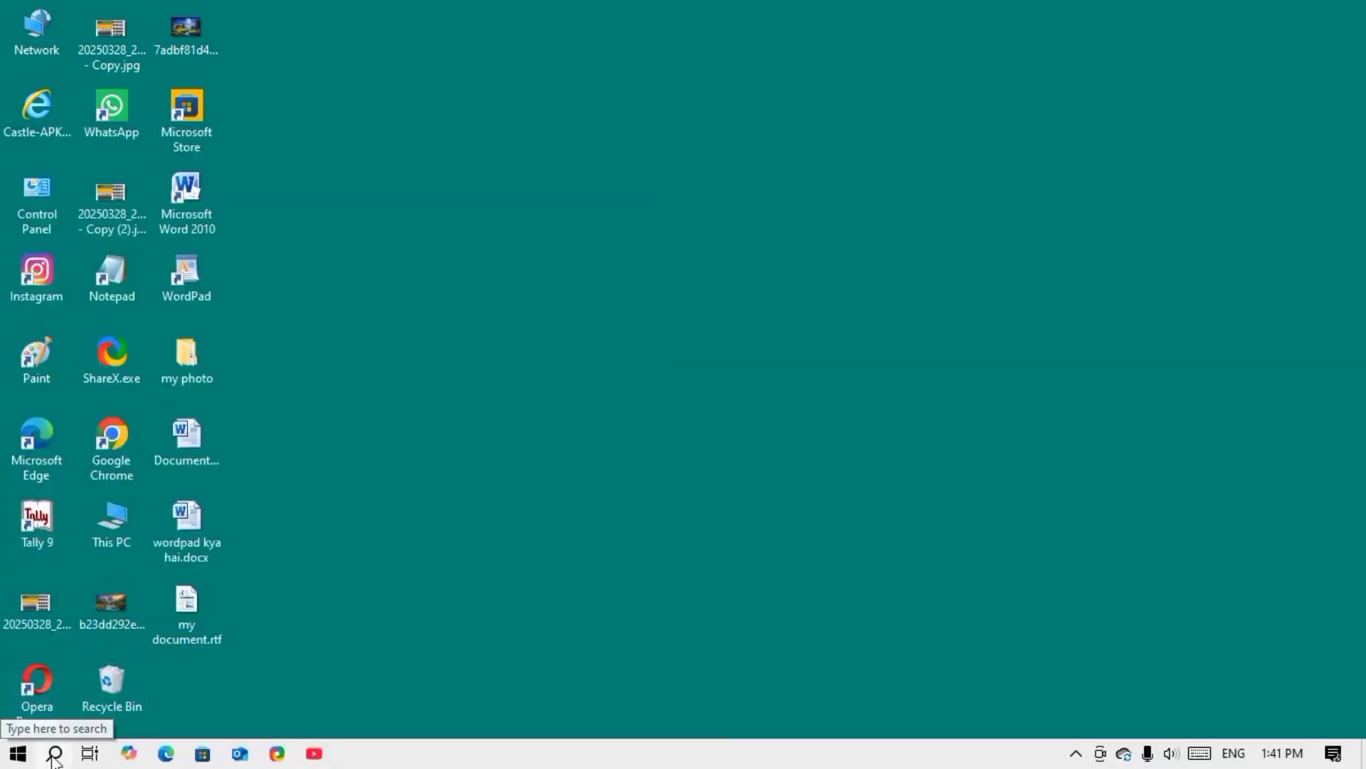
View the Windows search pane and the types of new items that can be created on the desktop
click(53, 756)
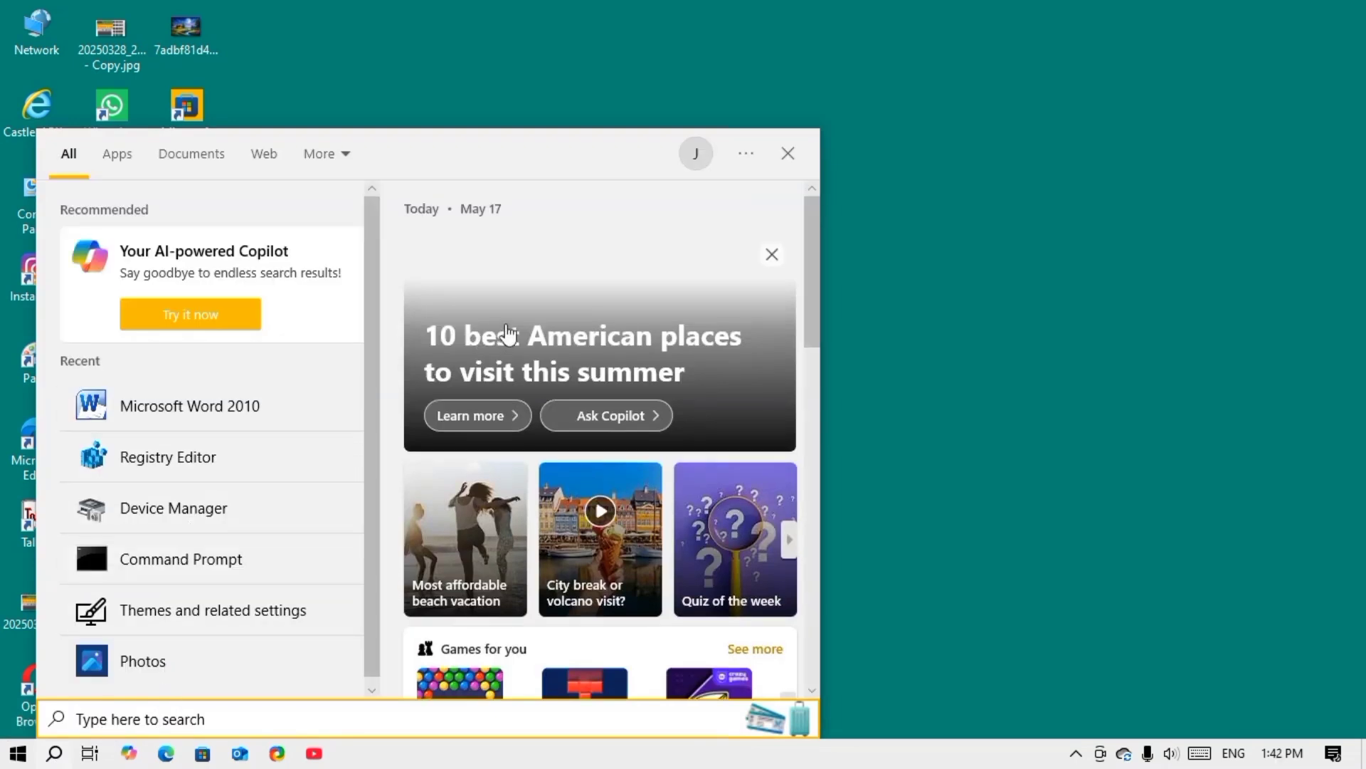
click(787, 154)
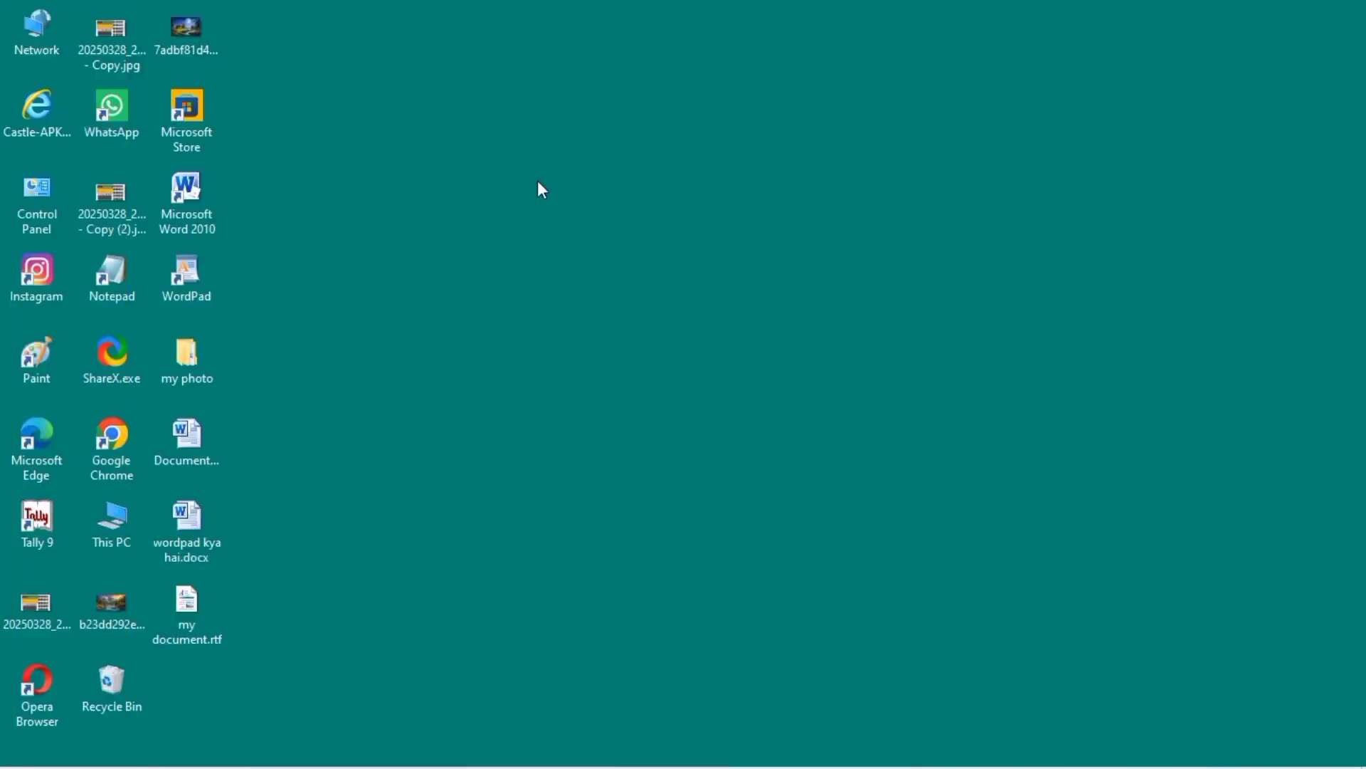
right_click(538, 183)
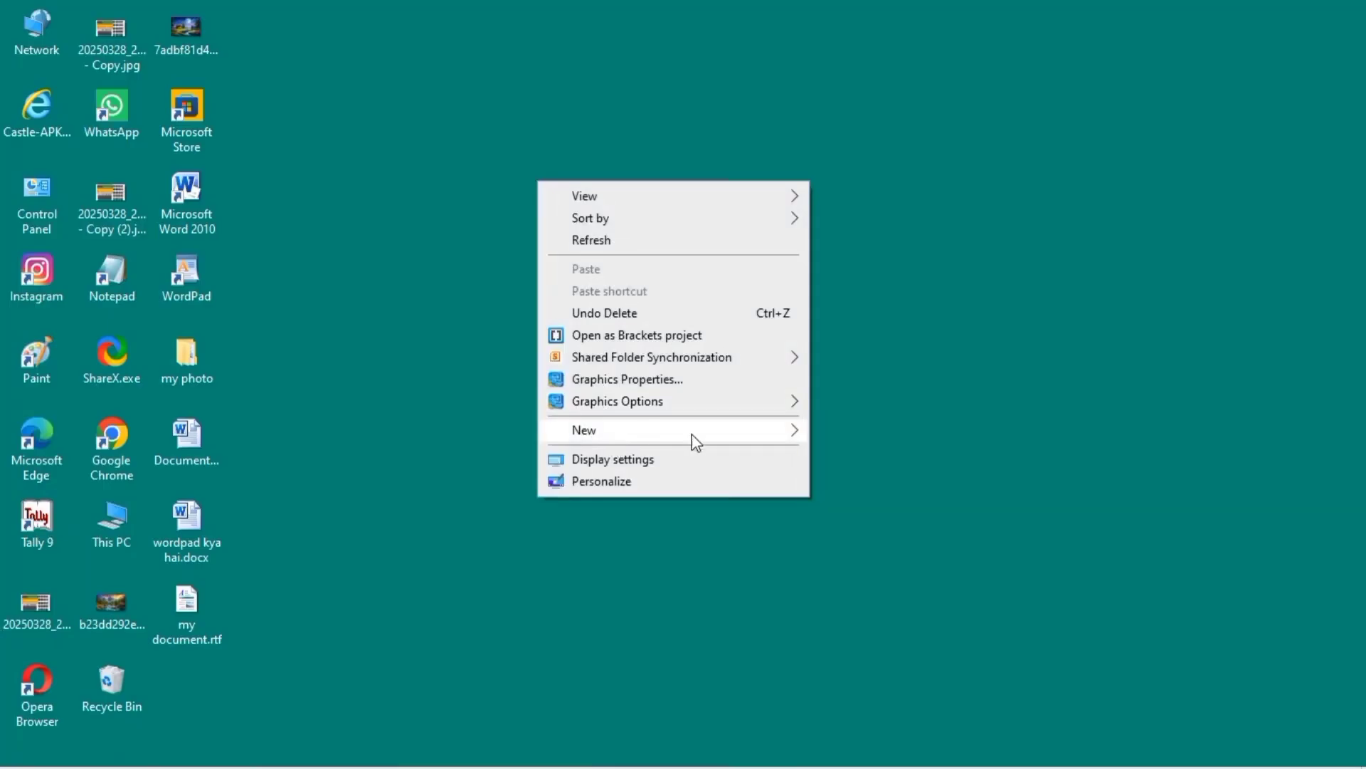
mouse_move(669, 432)
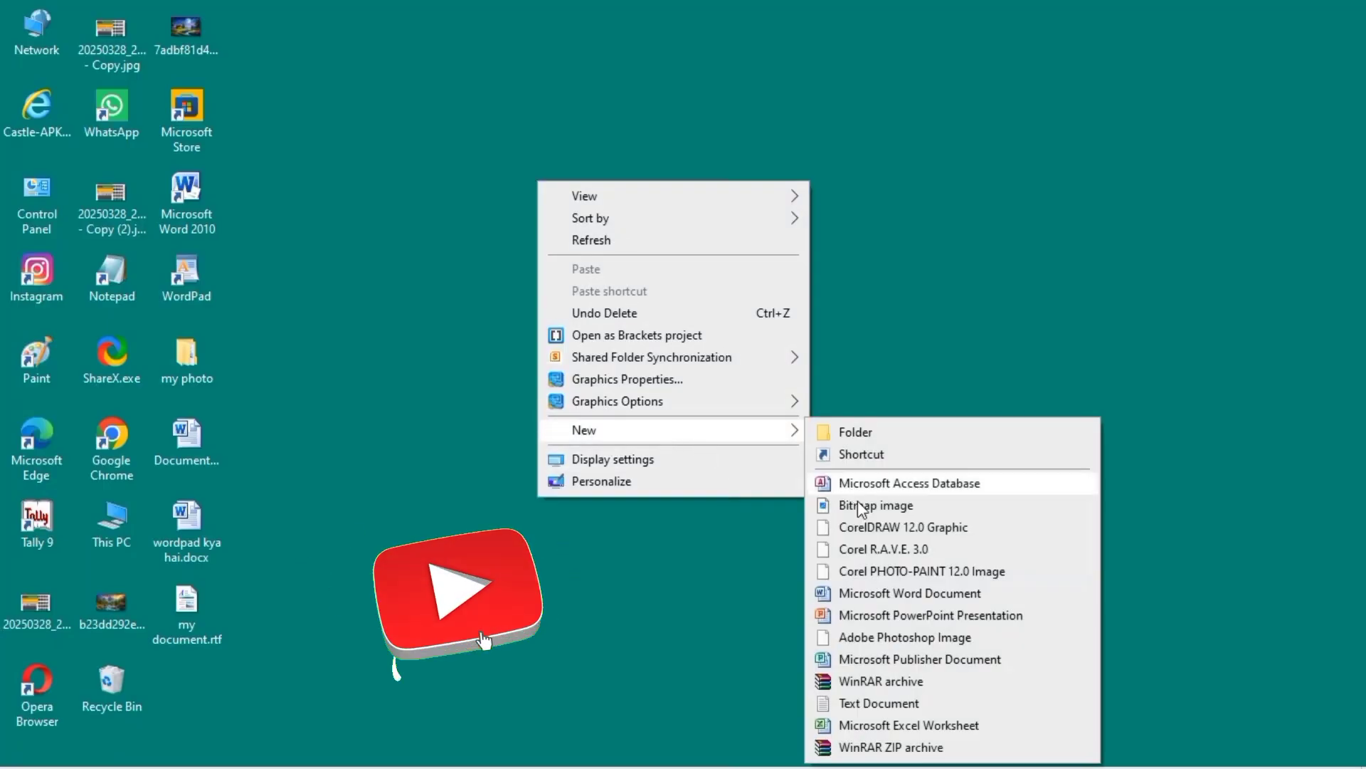
click(609, 583)
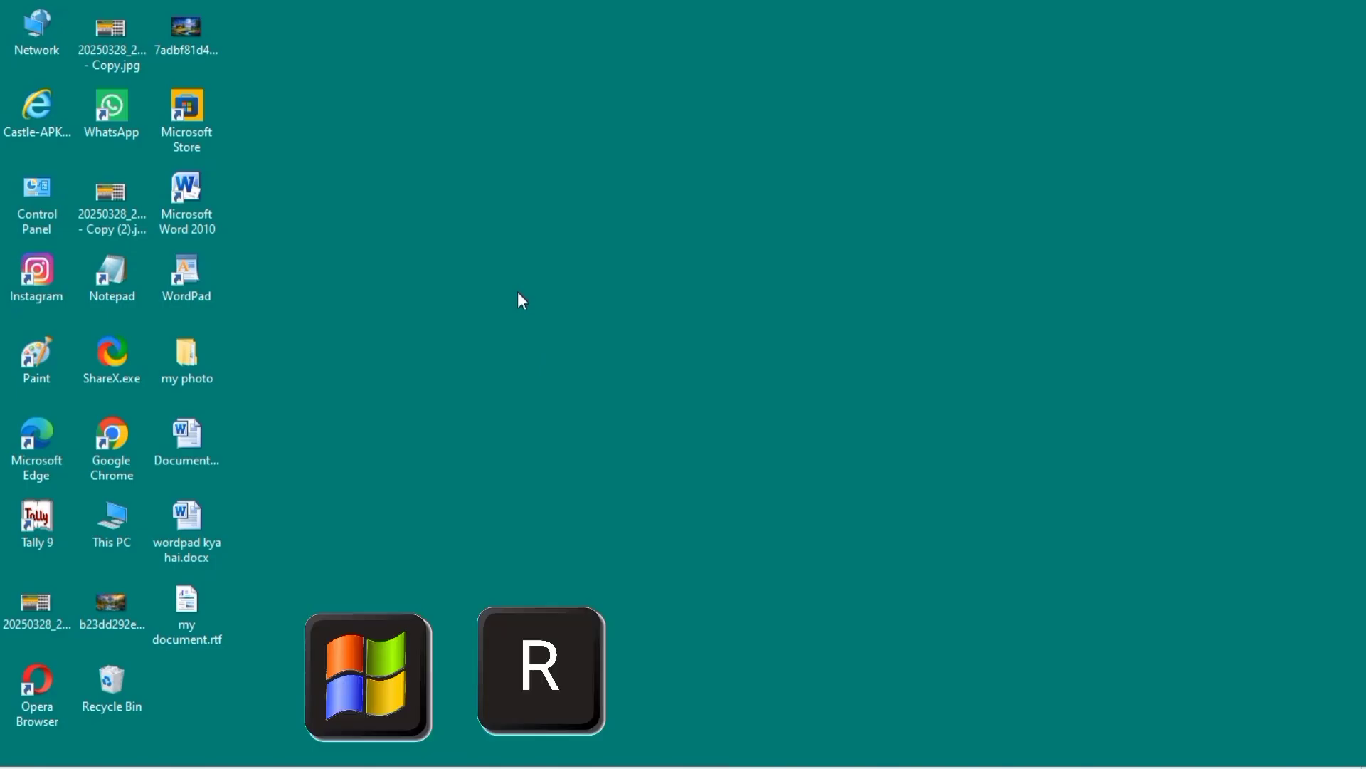
Launch WordPad by running the command wordpad
key(super+r)
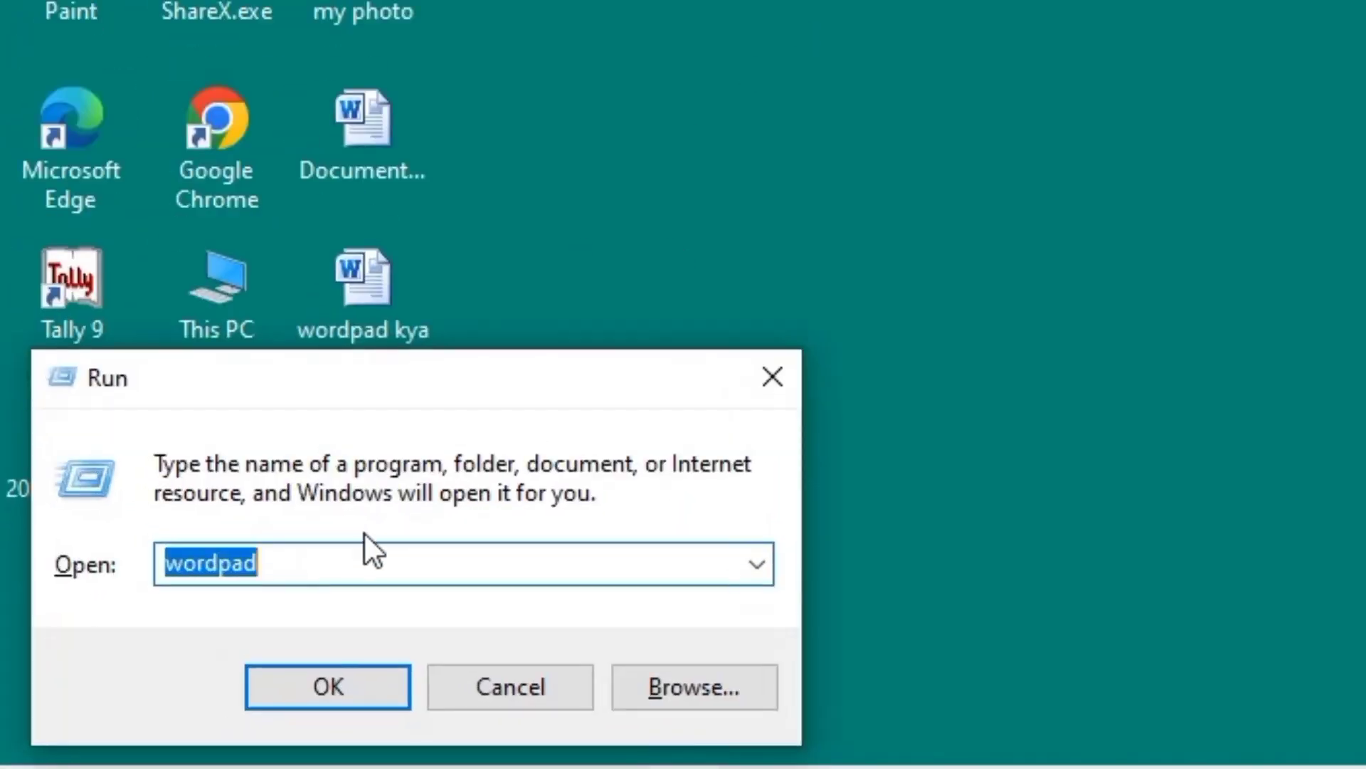
click(318, 565)
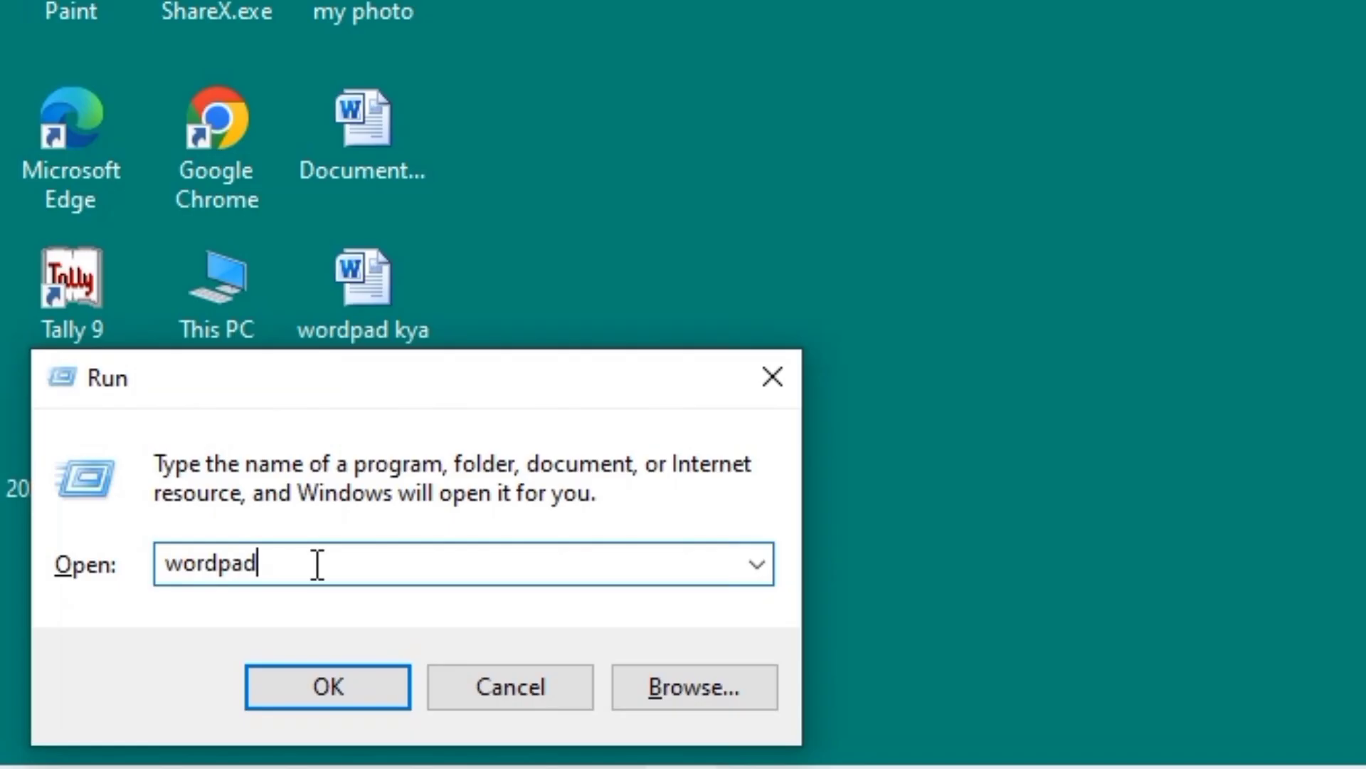
click(297, 697)
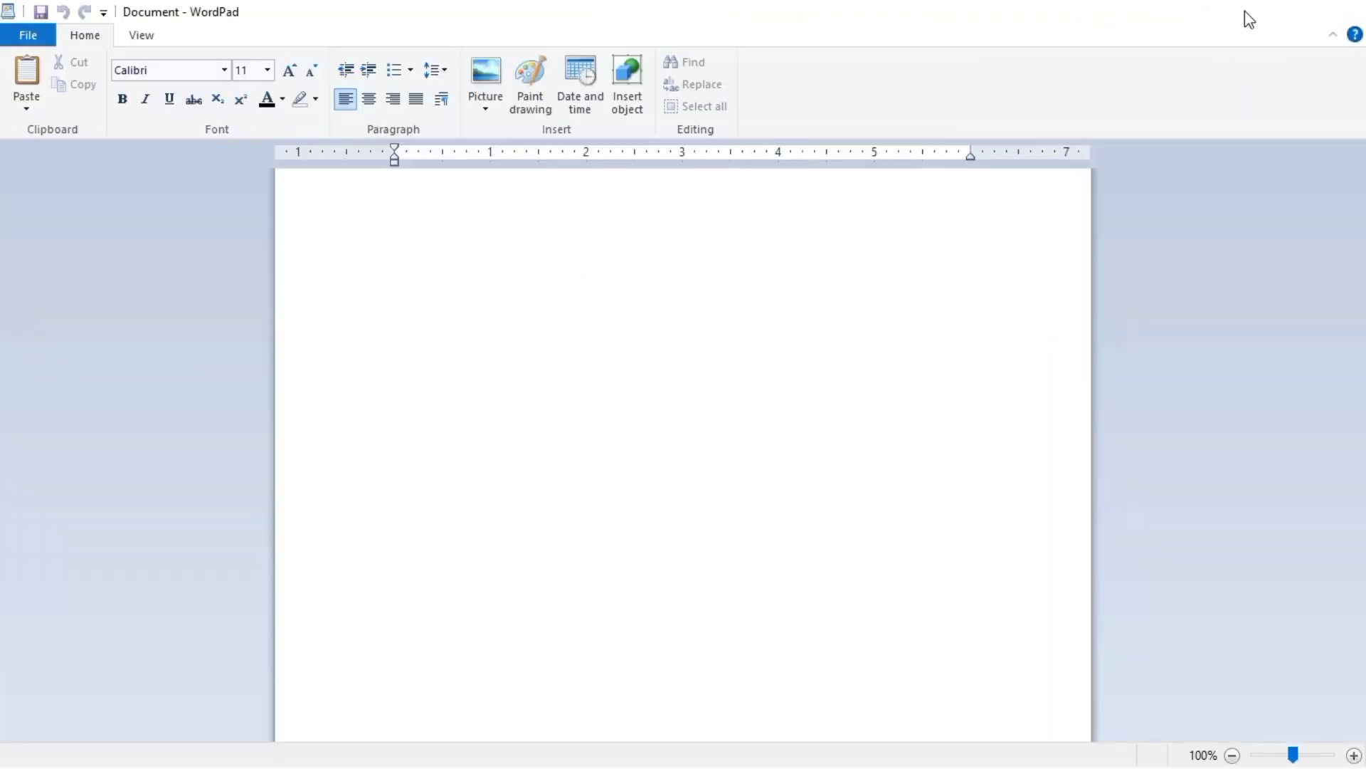
Minimize and reopen the WordPad window, and restore it down and maximize it again
click(1175, 20)
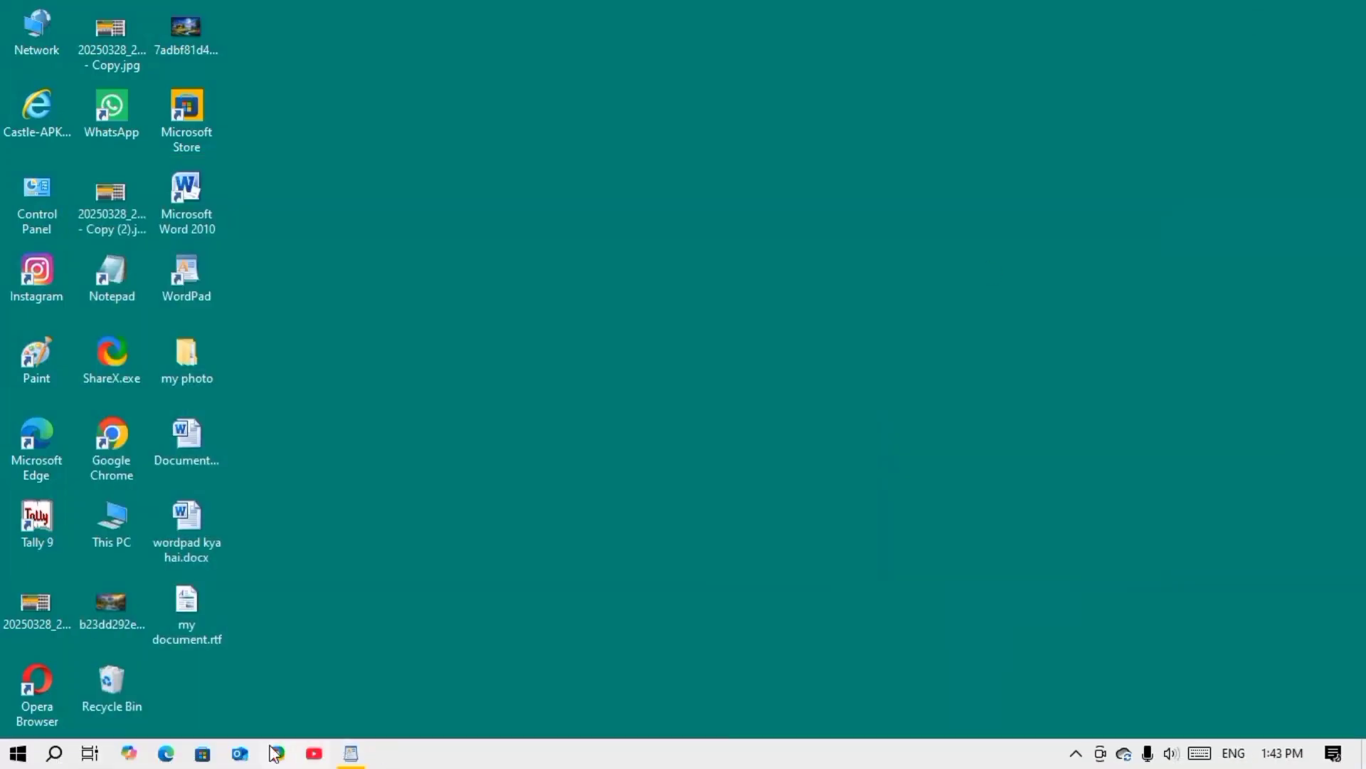
click(351, 754)
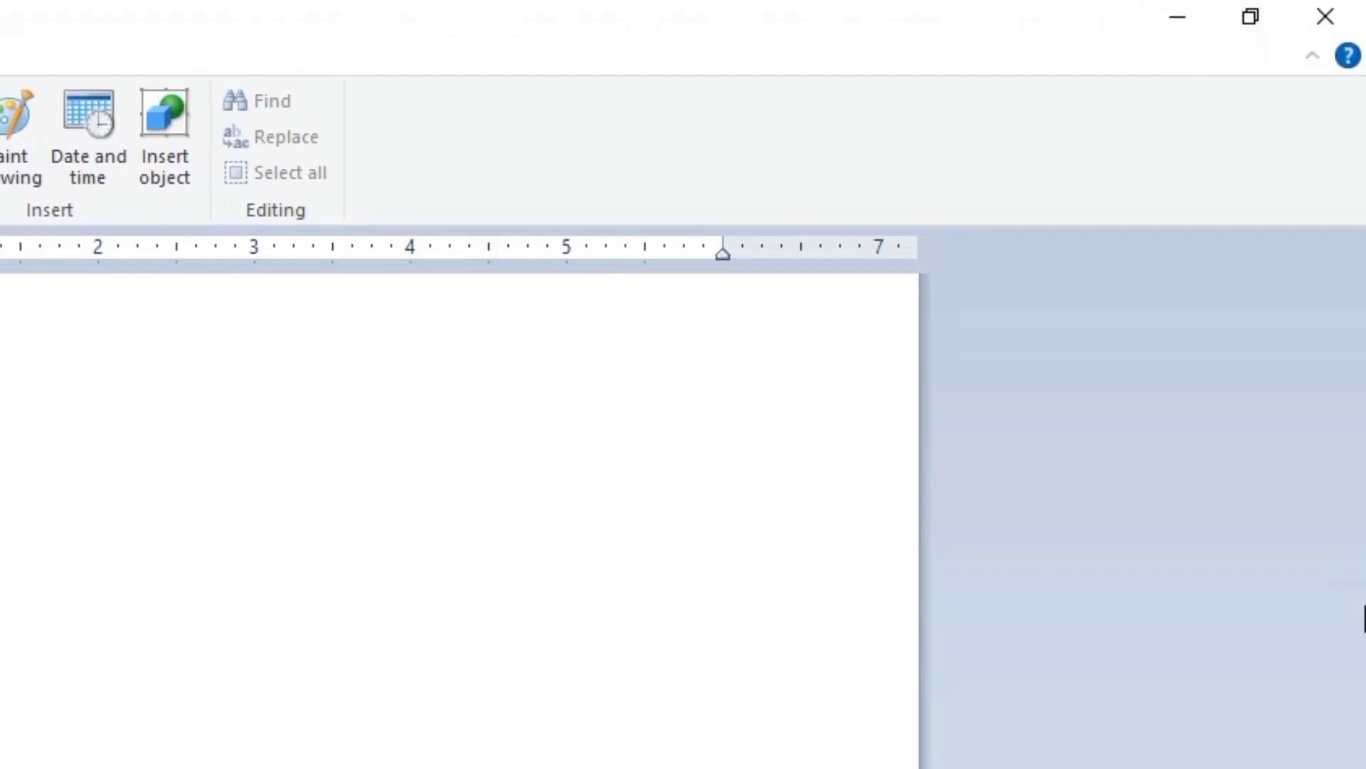
click(1254, 22)
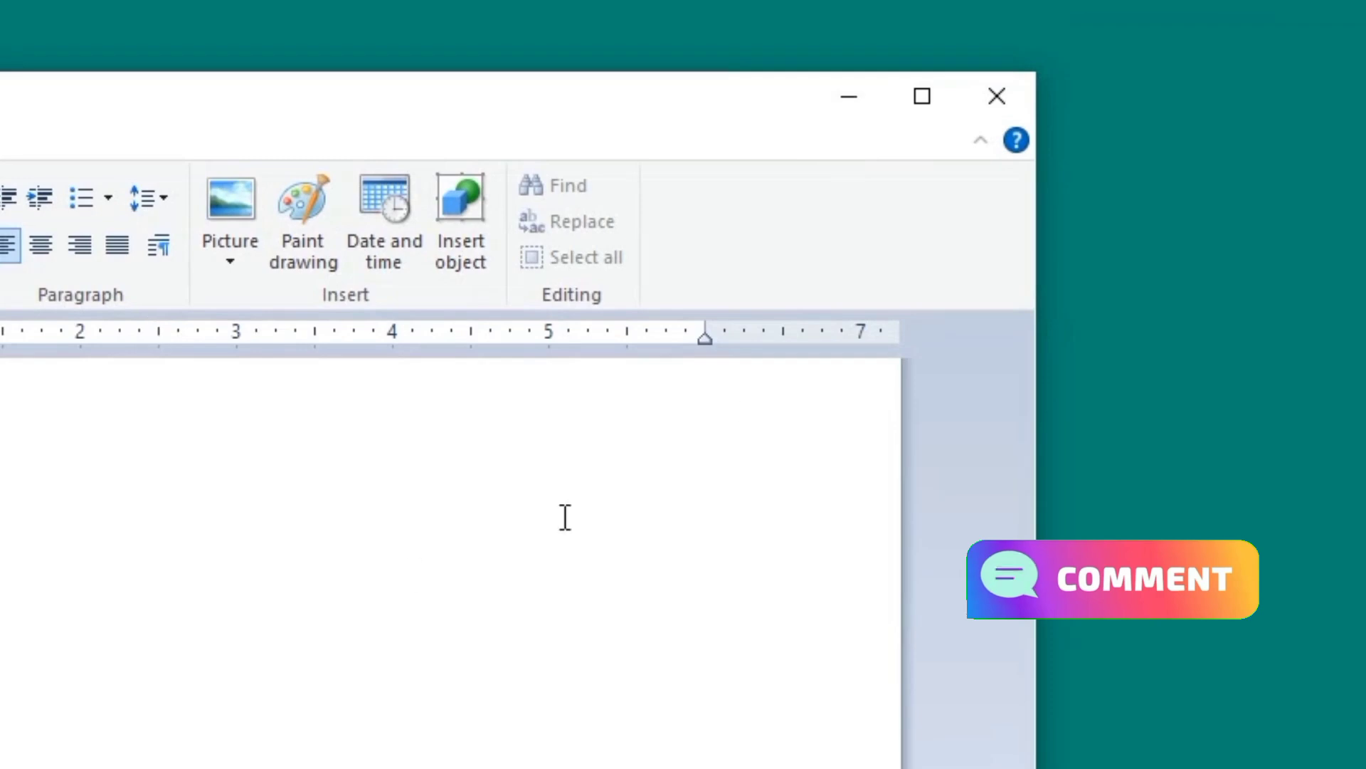
click(918, 99)
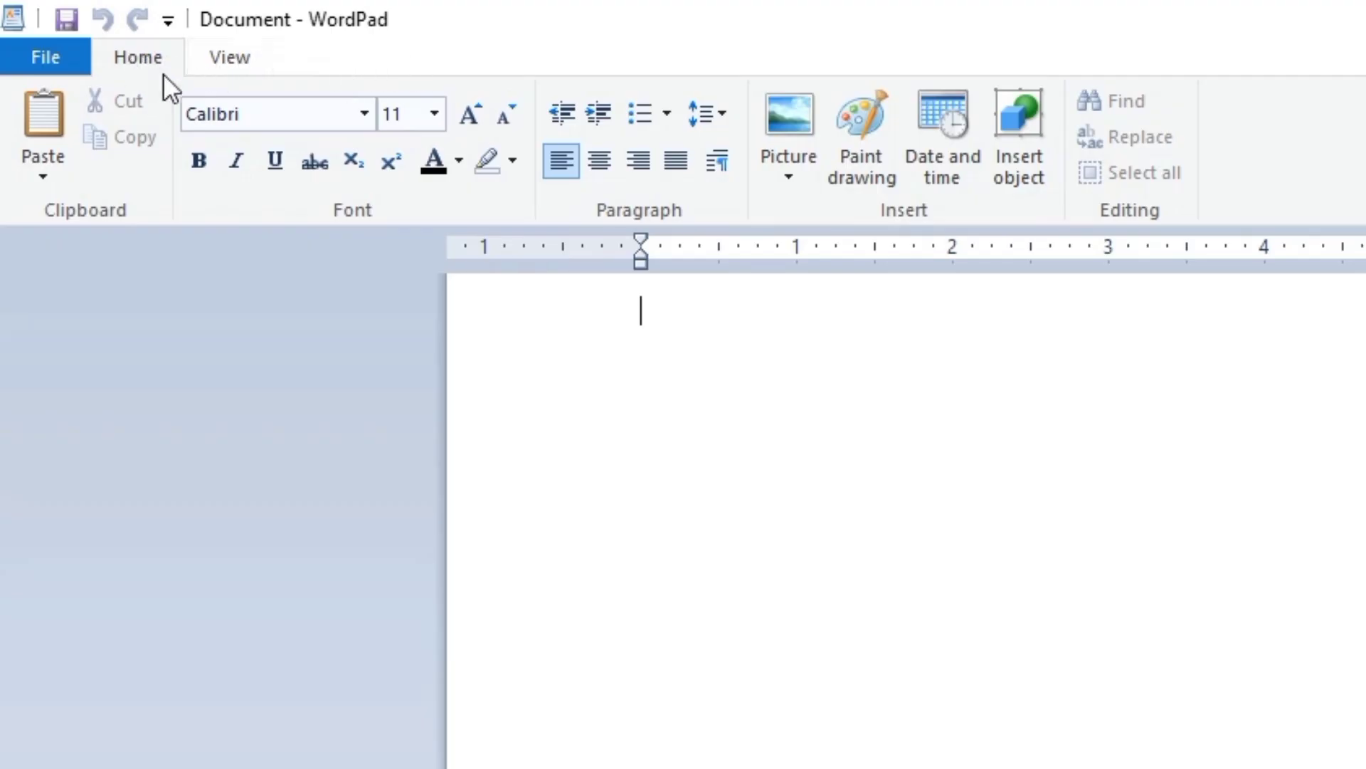
Look over the View commands, and zoom the blank page out and back to 100%
click(228, 58)
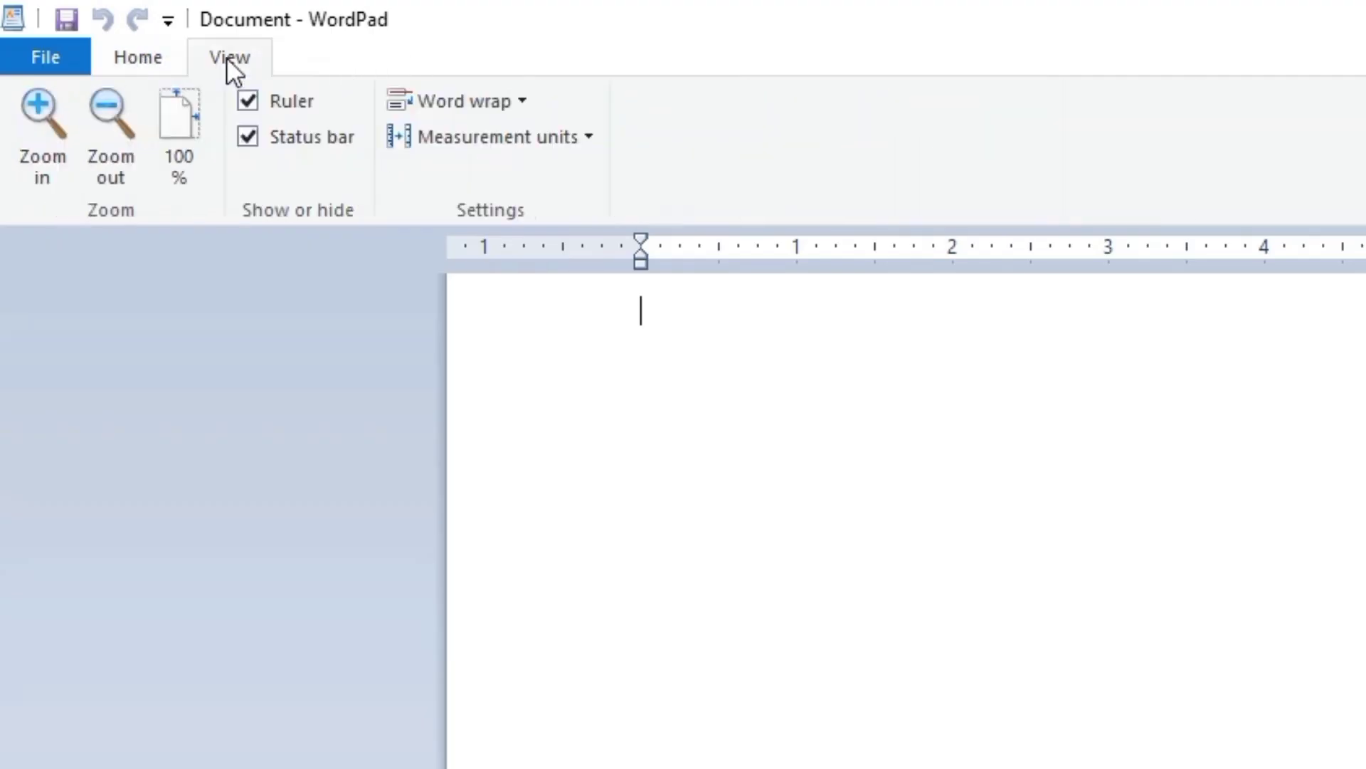
click(153, 56)
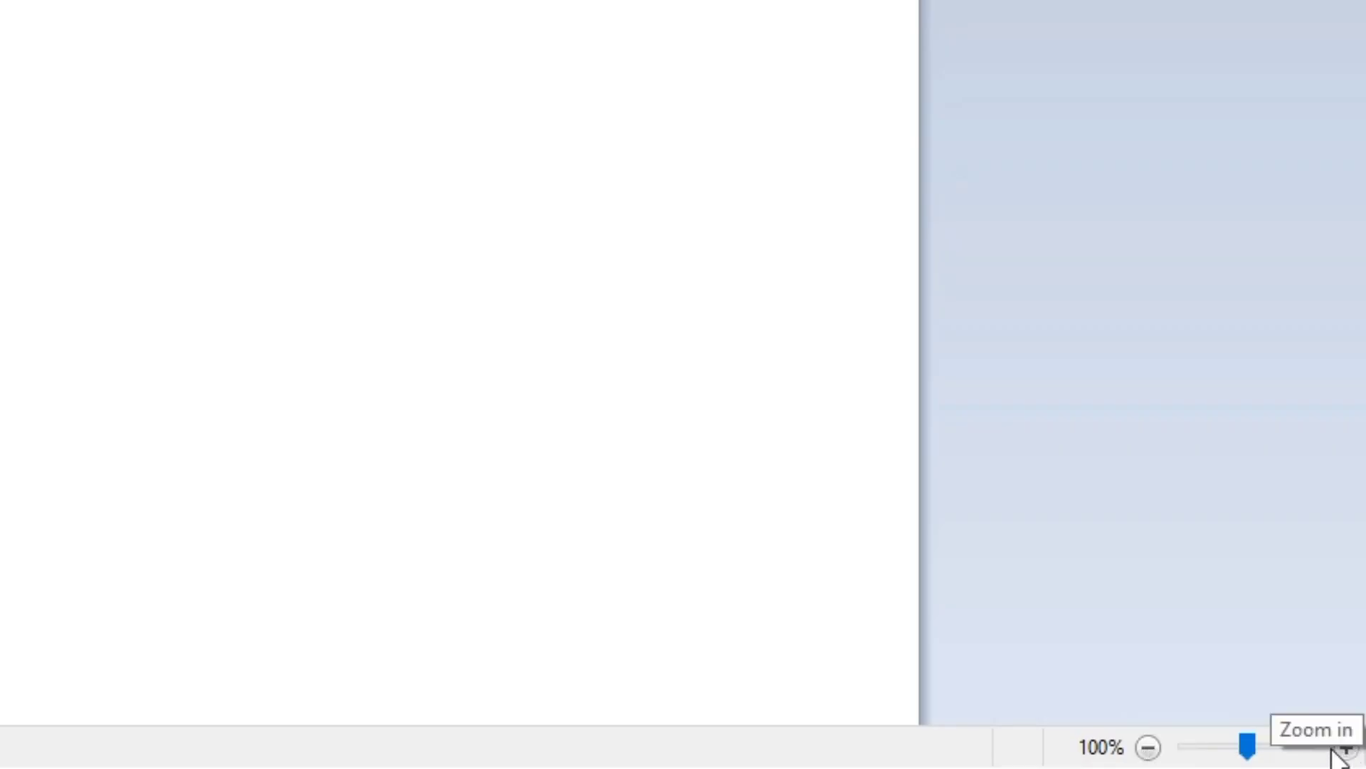
mouse_move(1254, 759)
mouse_down()
mouse_move(1328, 746)
mouse_move(1185, 758)
mouse_move(1232, 756)
mouse_up()
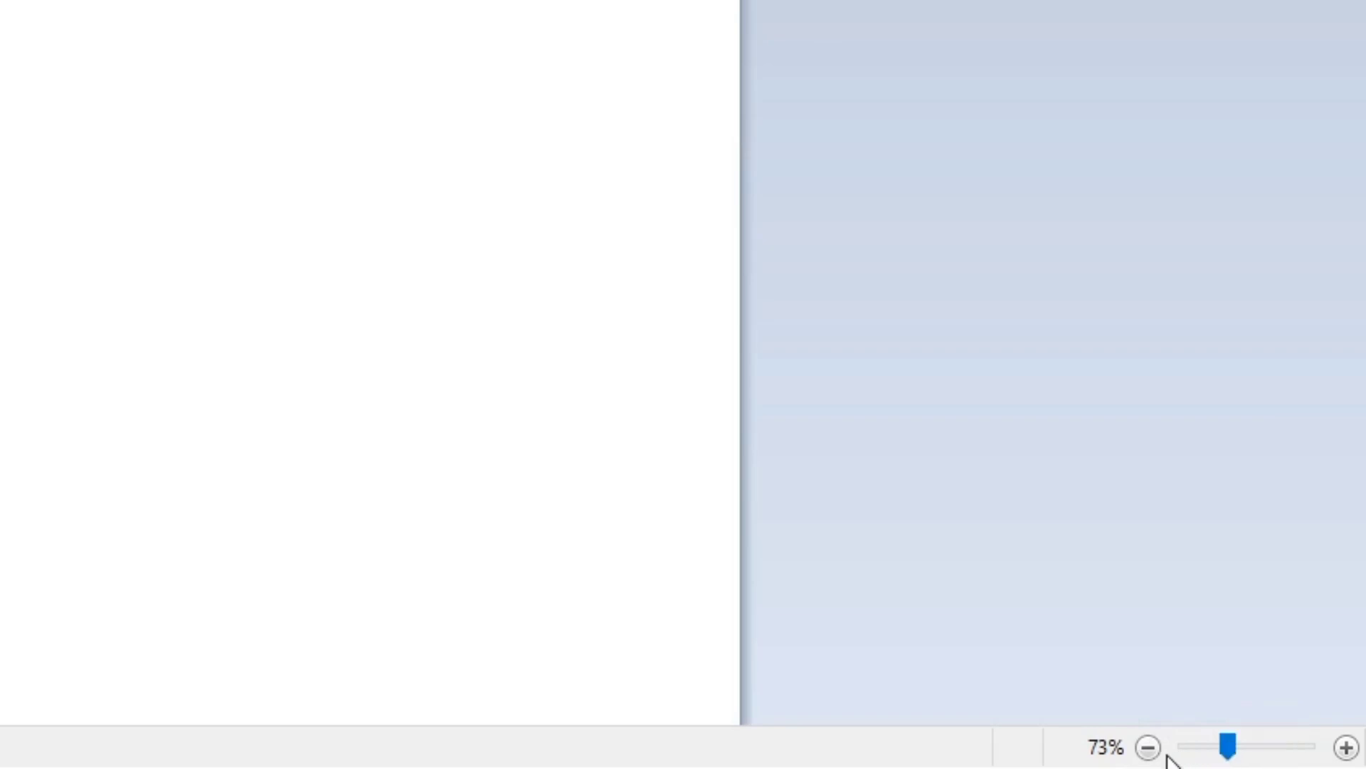
drag(1226, 747, 1195, 749)
drag(1215, 747, 1243, 756)
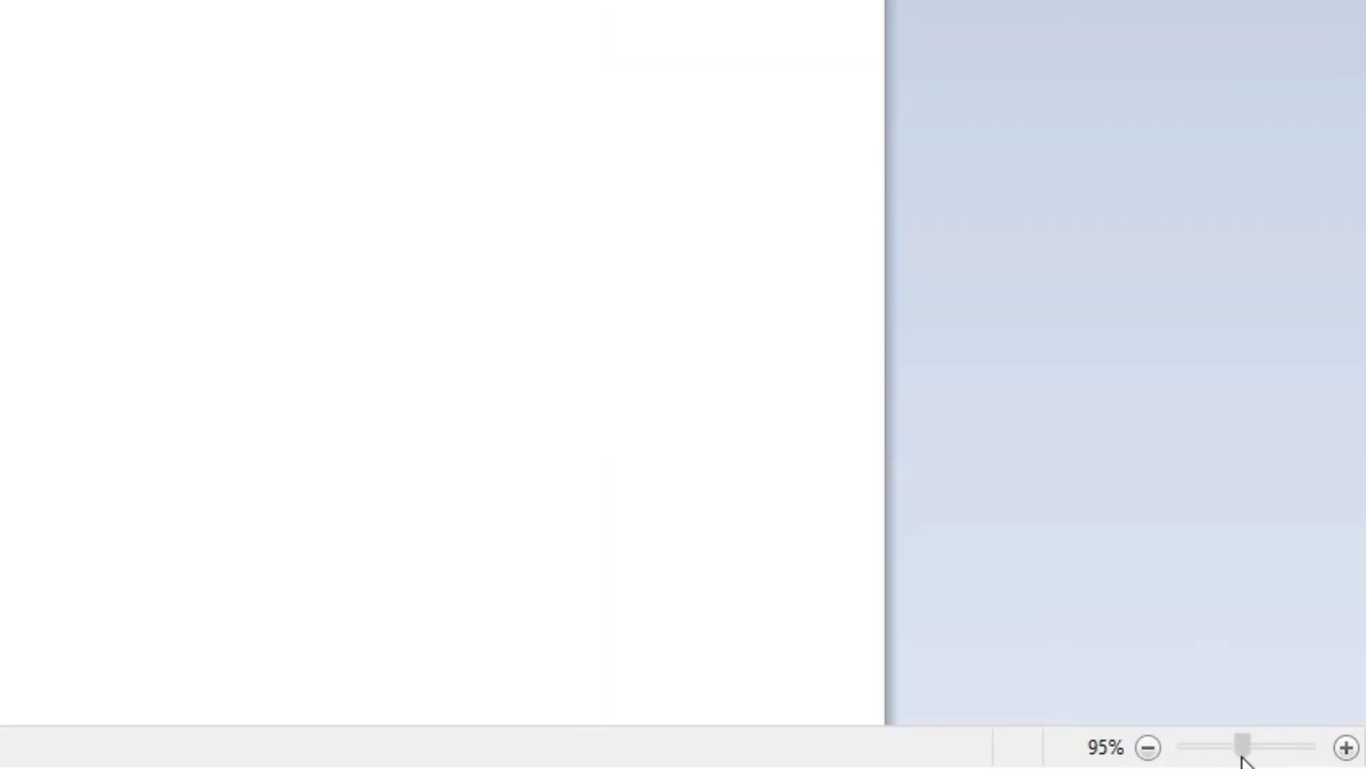
click(1346, 747)
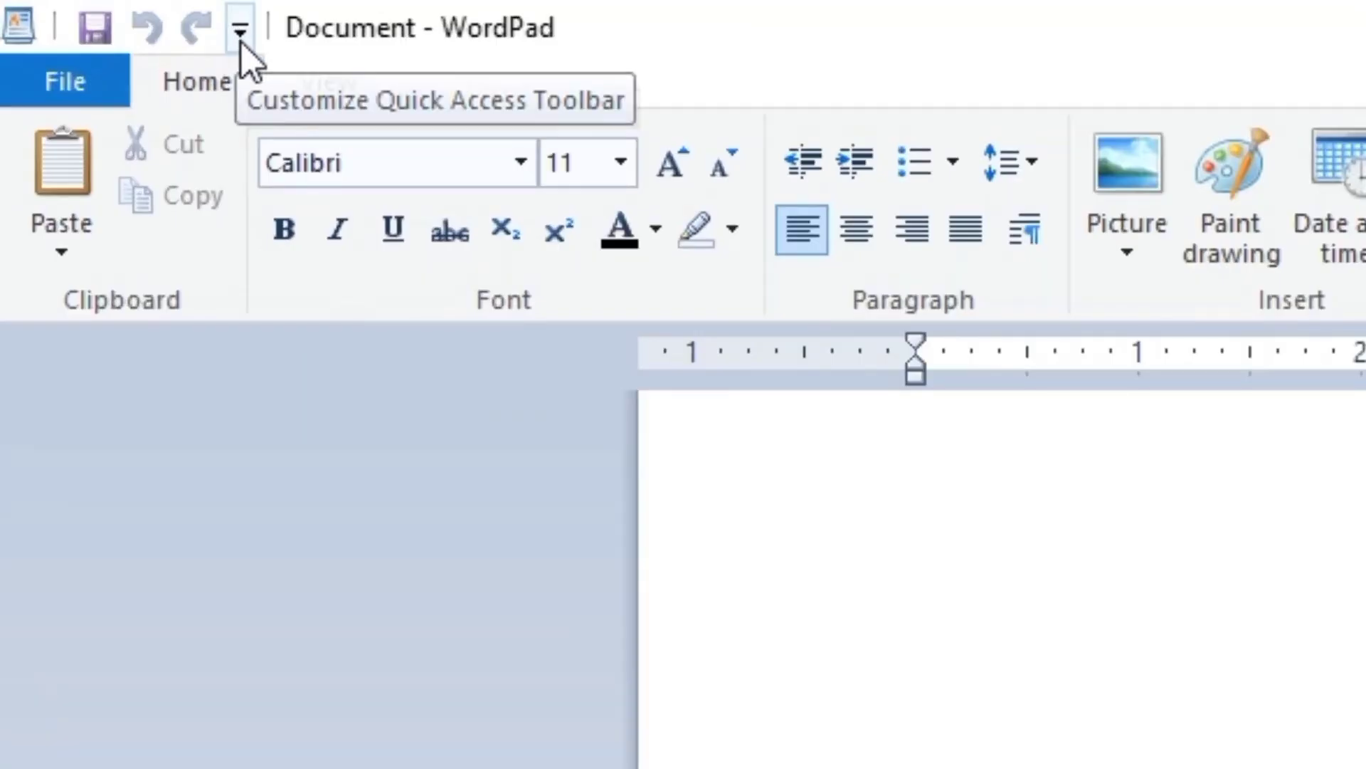
Add the New and Open commands to the Quick Access Toolbar
click(241, 43)
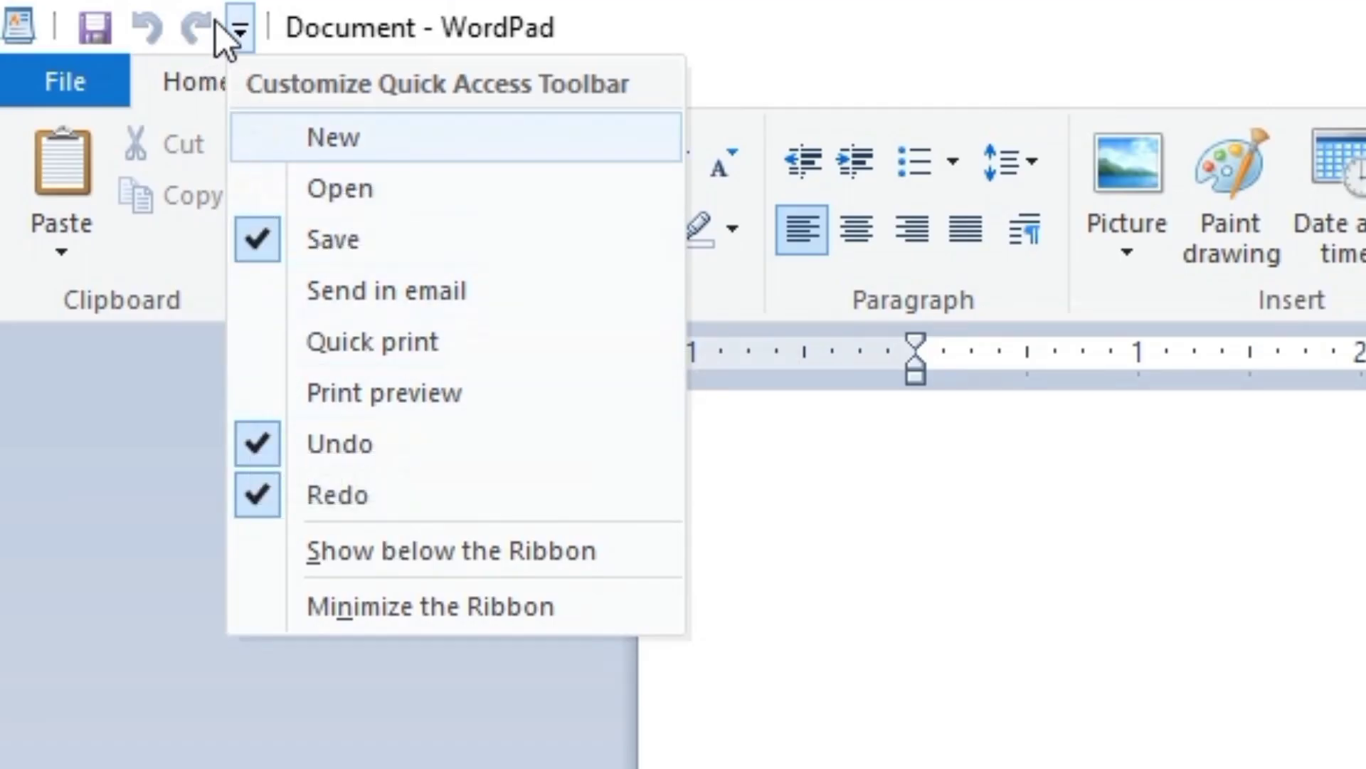
click(265, 138)
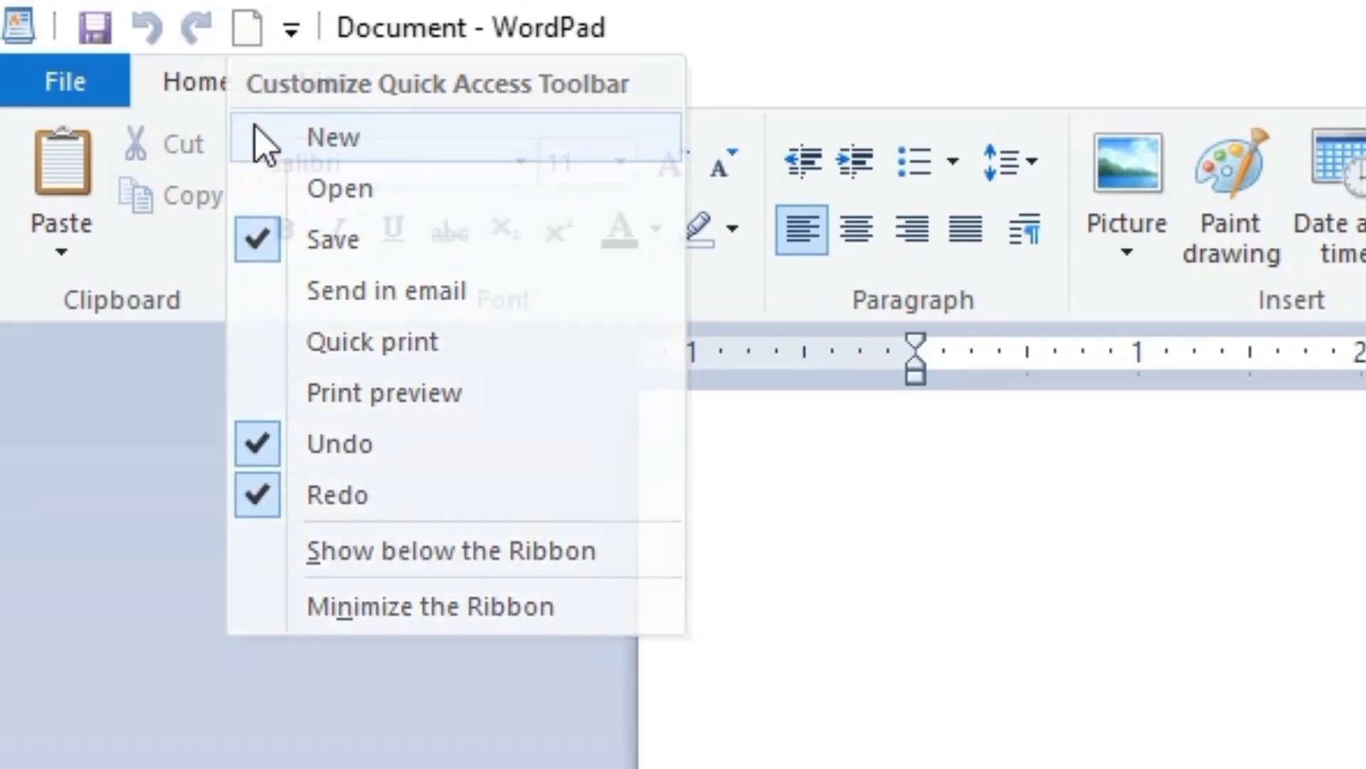
click(292, 37)
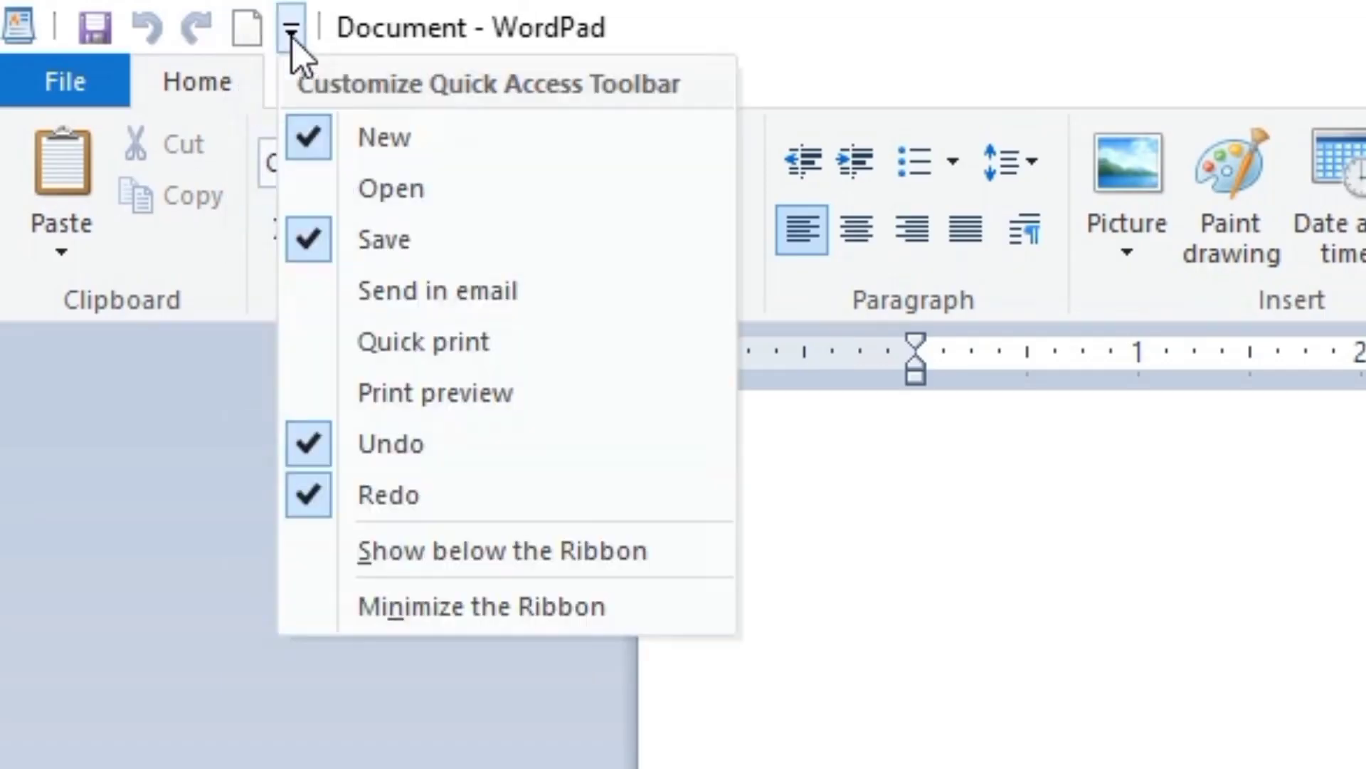
click(308, 187)
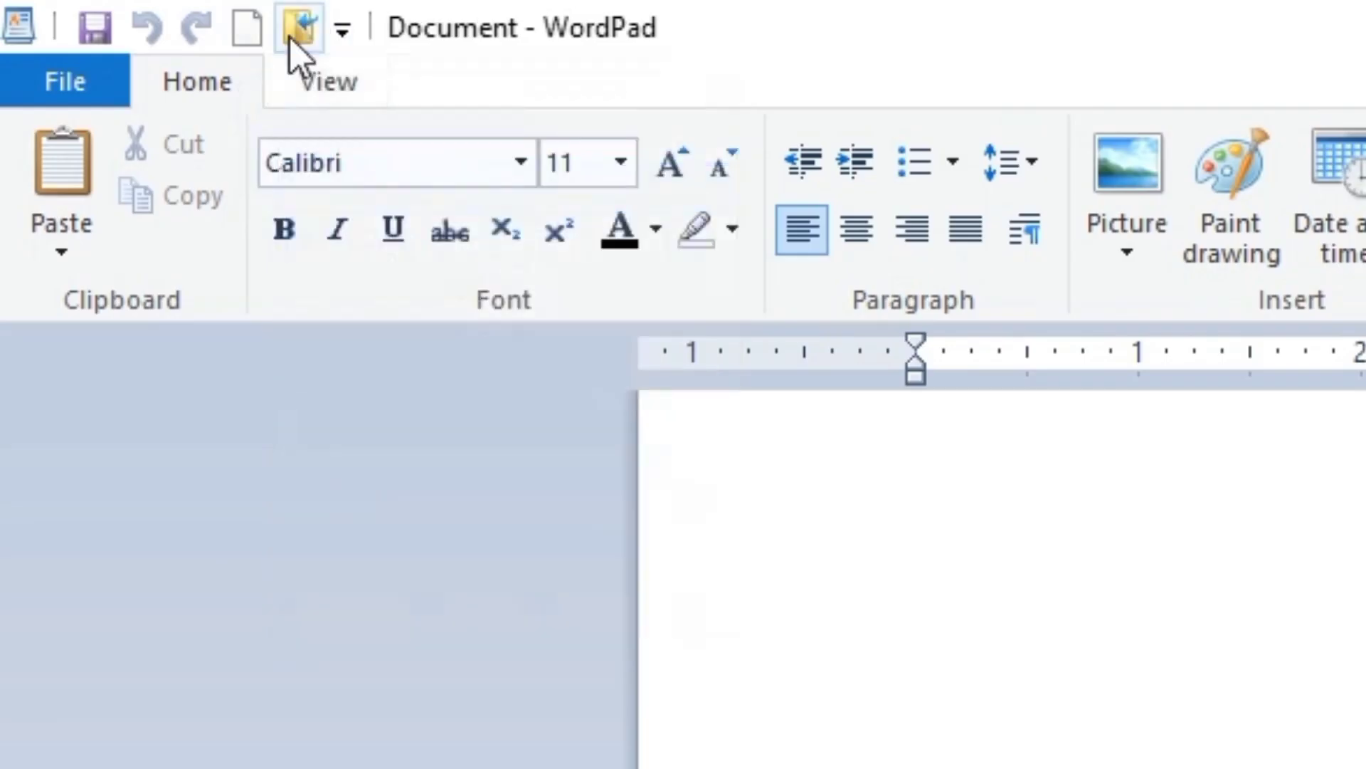
Remove the New and Open commands from the Quick Access Toolbar
click(341, 31)
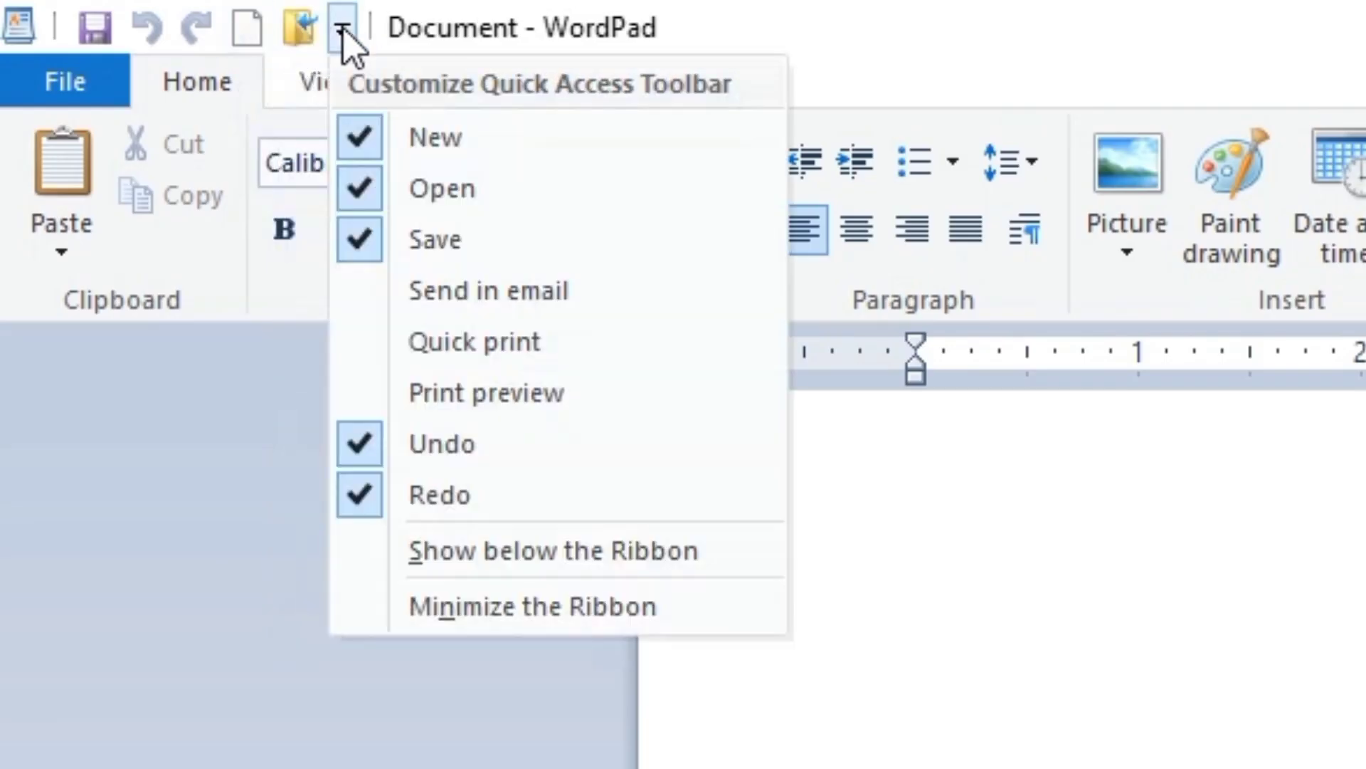
click(363, 142)
click(299, 33)
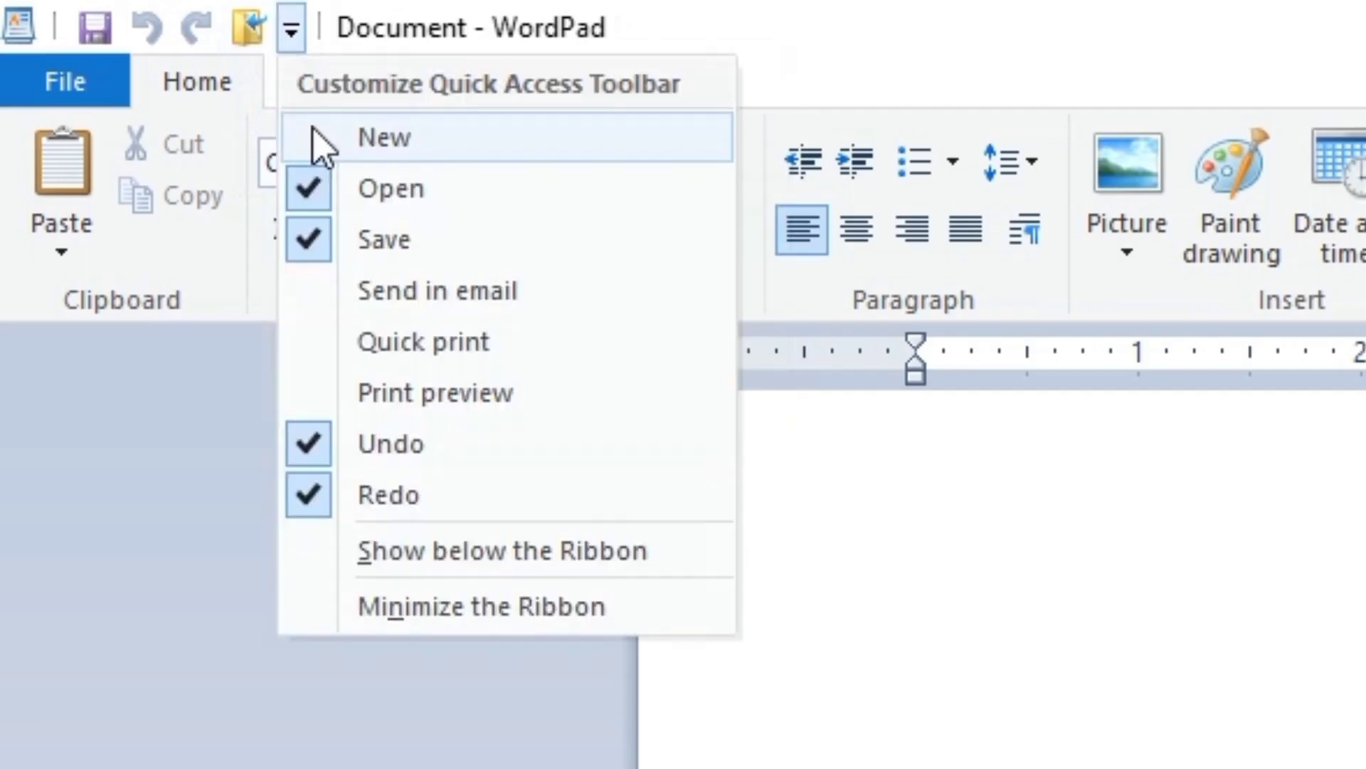
click(306, 202)
Show the Quick Access Toolbar below the ribbon and return it above the ribbon
click(244, 27)
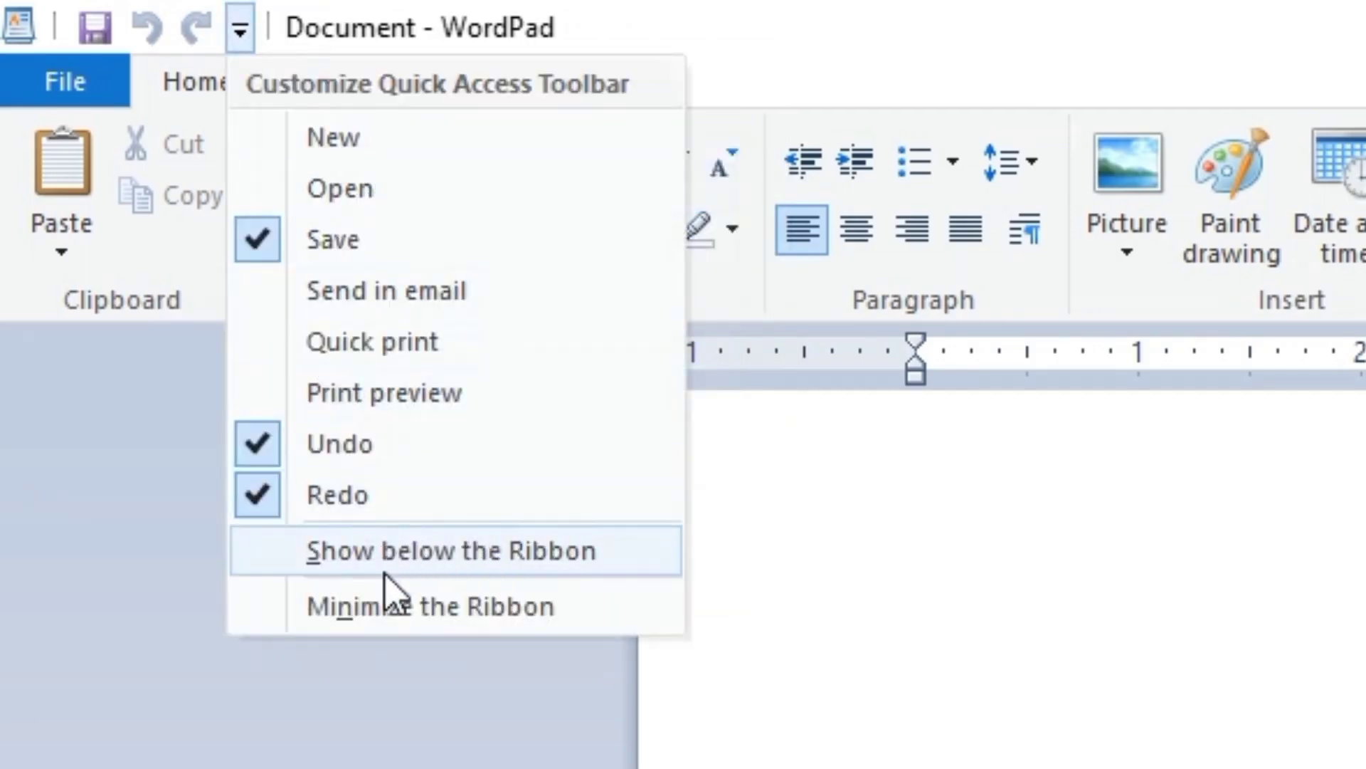
click(432, 552)
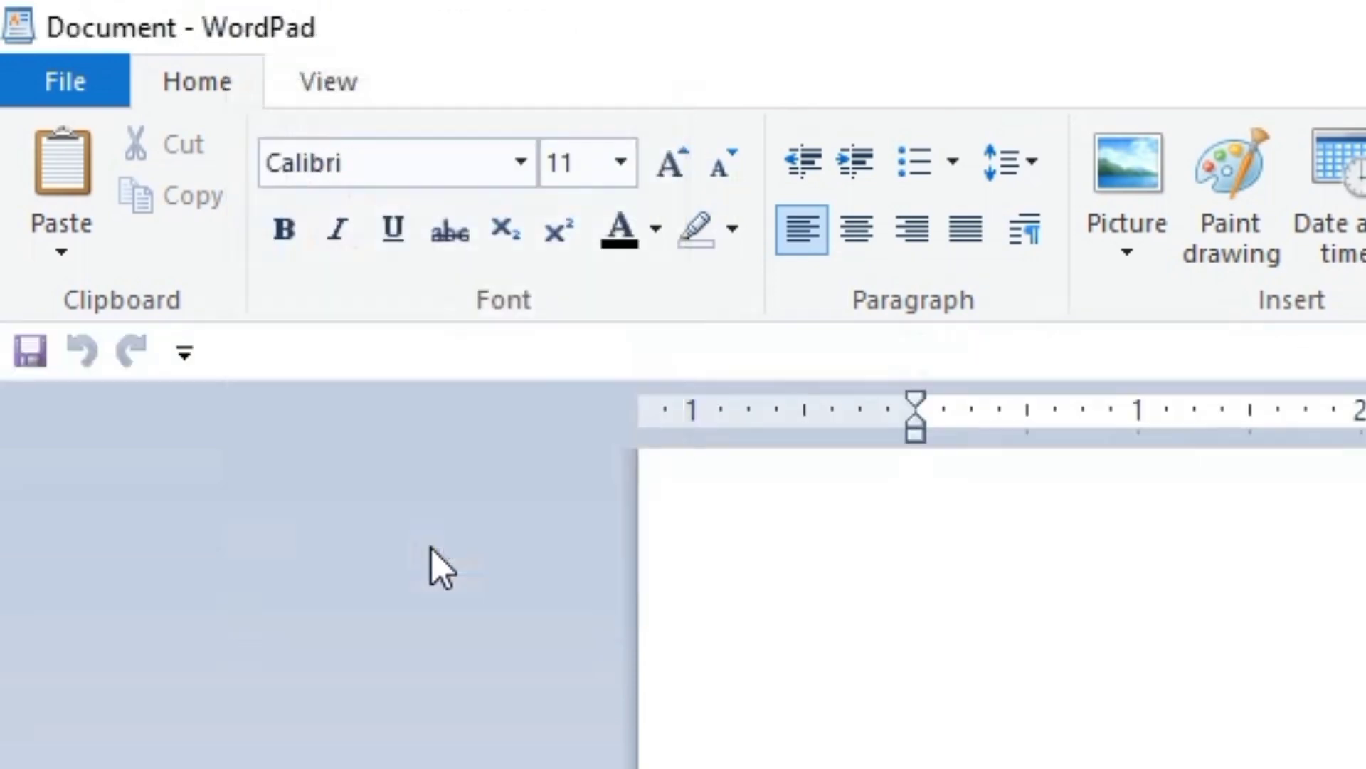
click(186, 362)
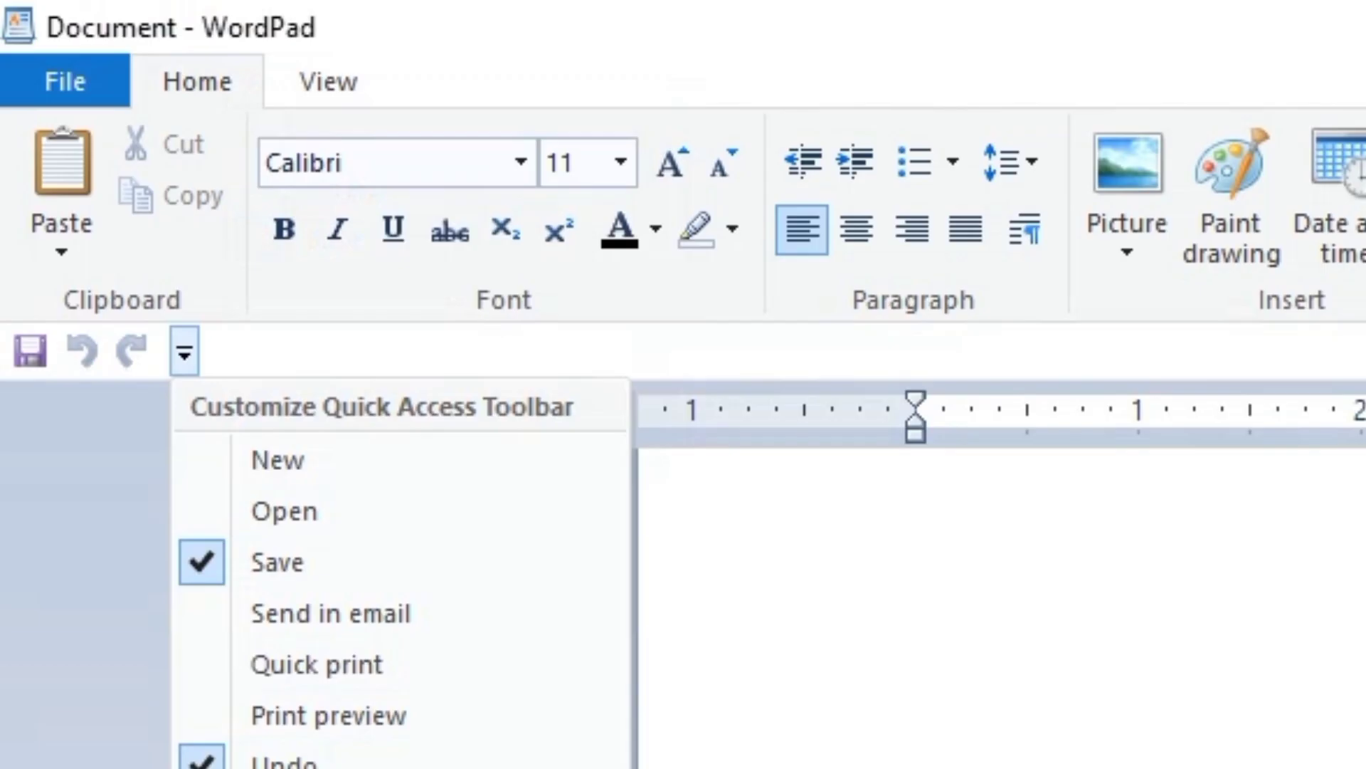
click(370, 768)
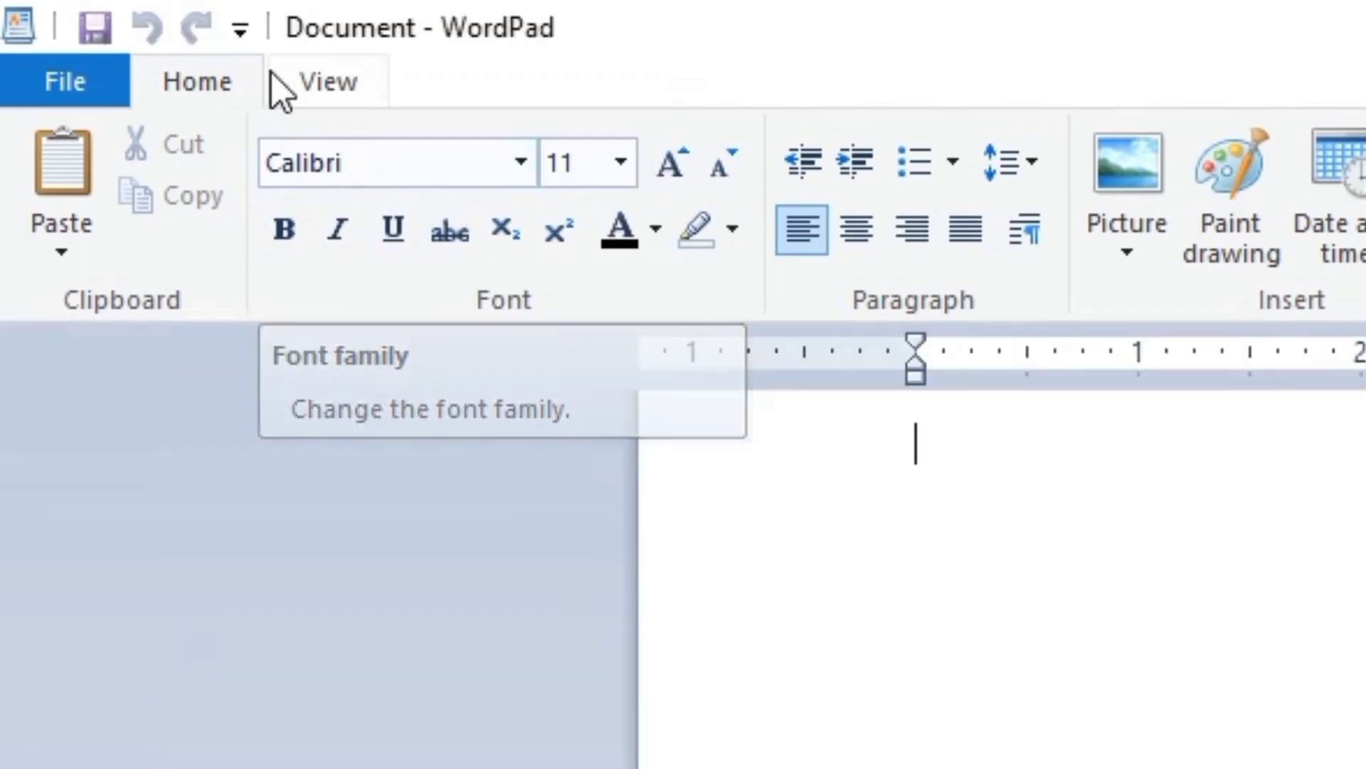
Minimize the ribbon and expand it again through the Quick Access Toolbar options
click(242, 35)
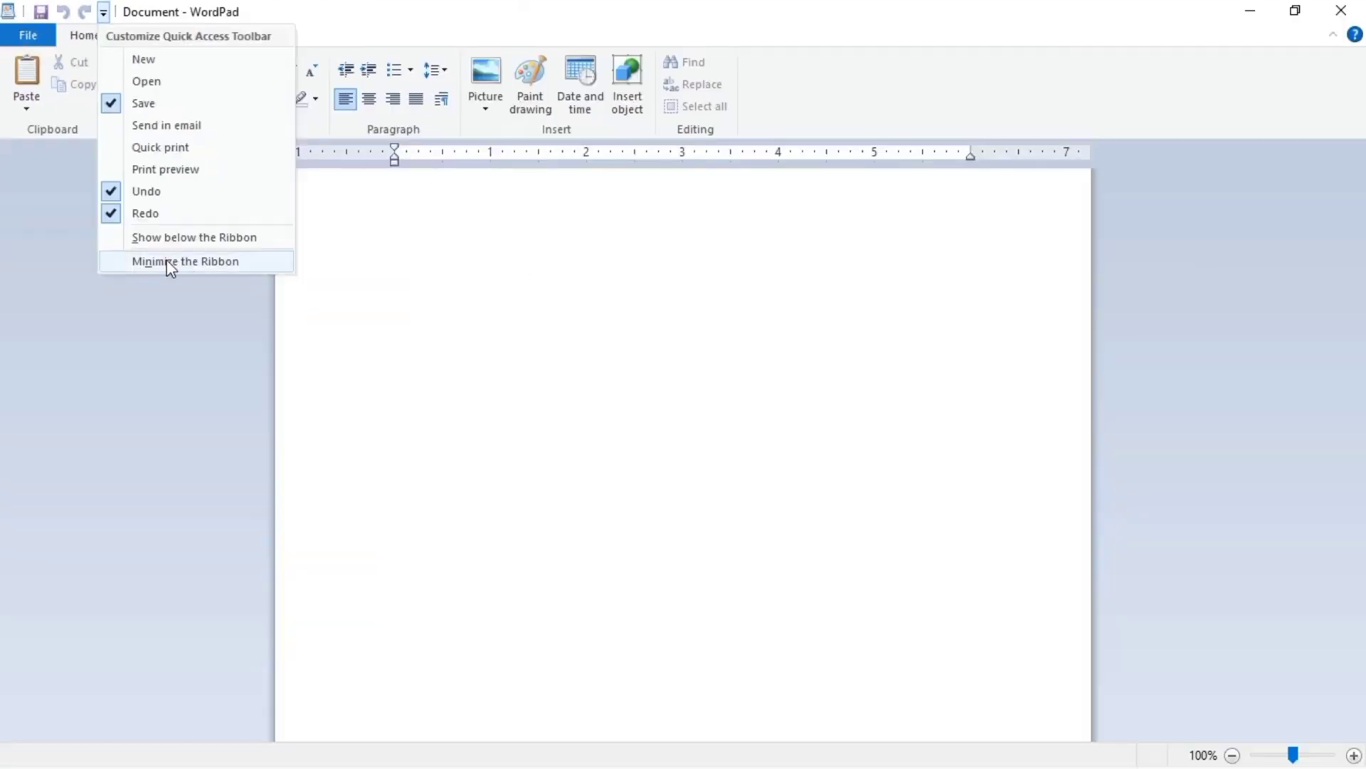
click(171, 261)
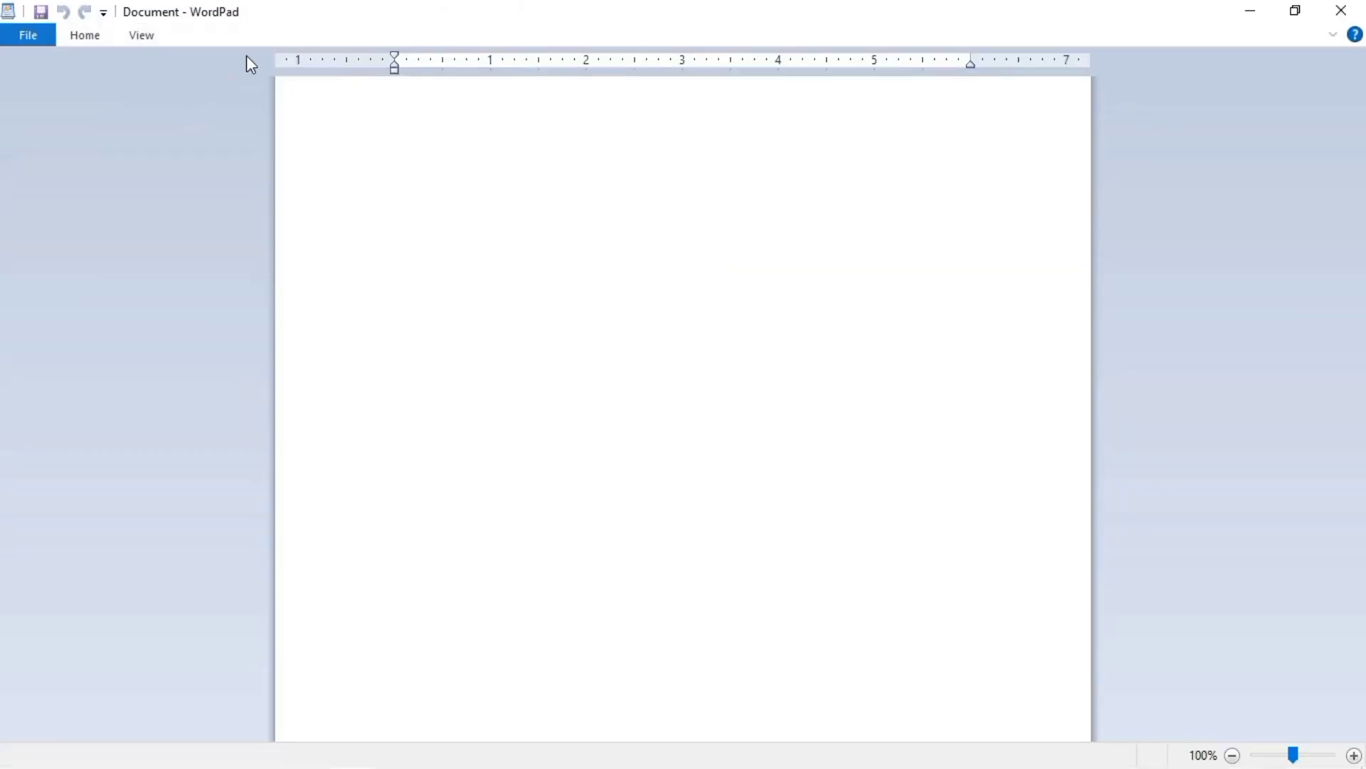
click(103, 12)
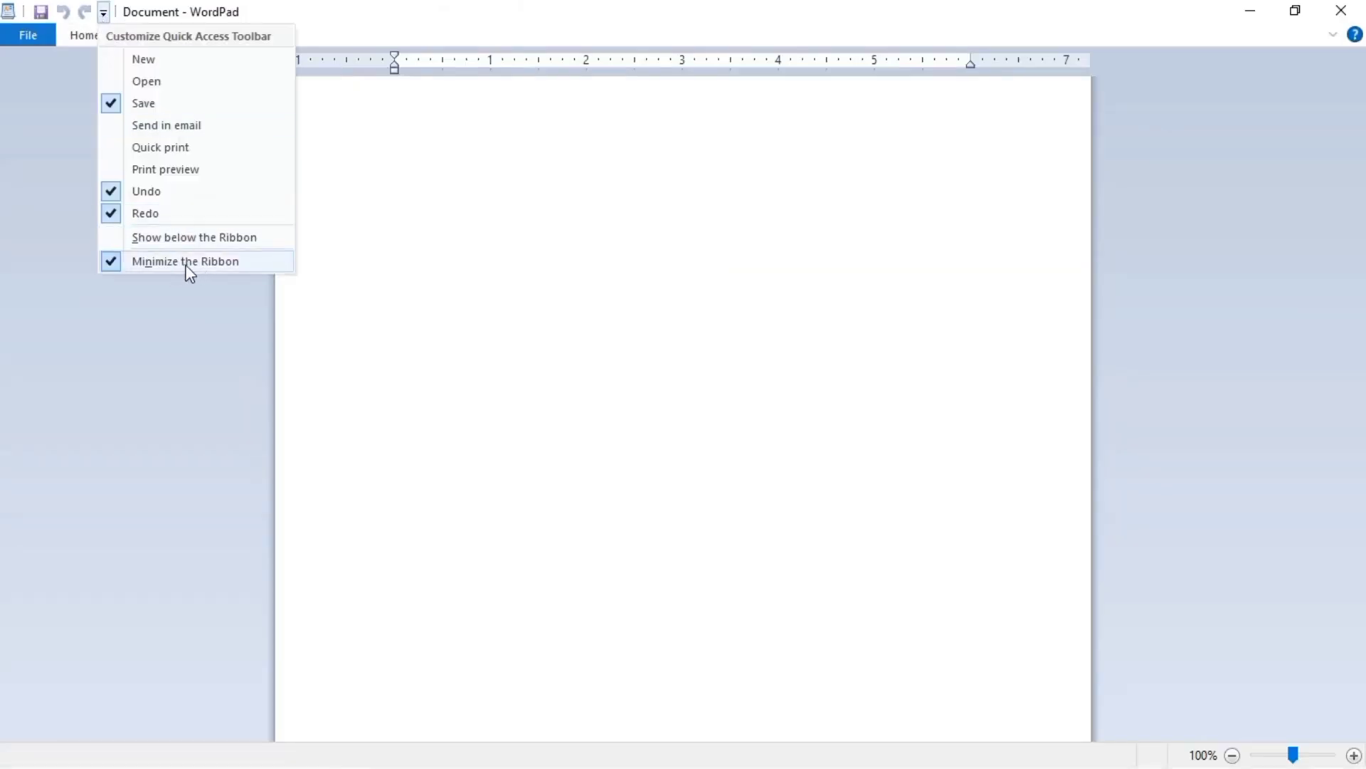
click(118, 262)
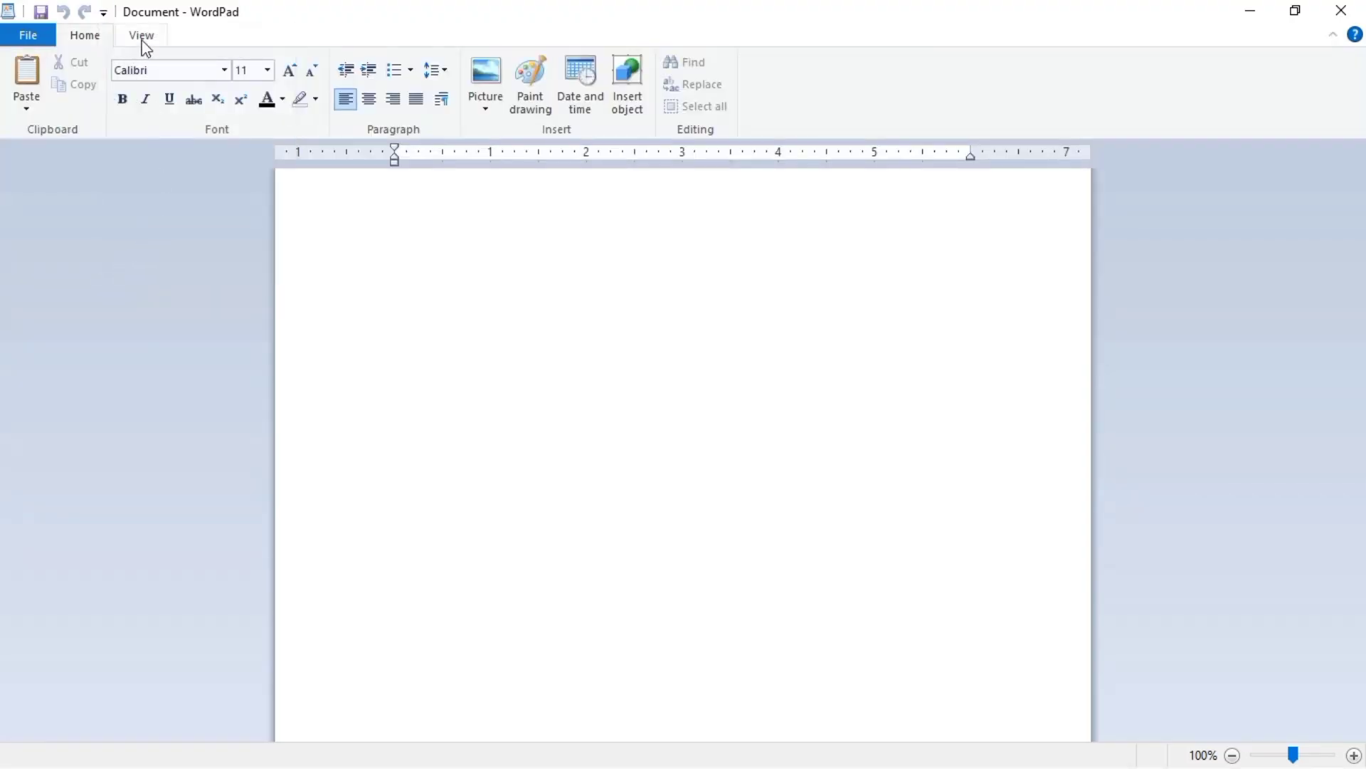
Collapse and expand the ribbon repeatedly while showing the View commands, and return to the Home commands
click(142, 35)
double_click(142, 37)
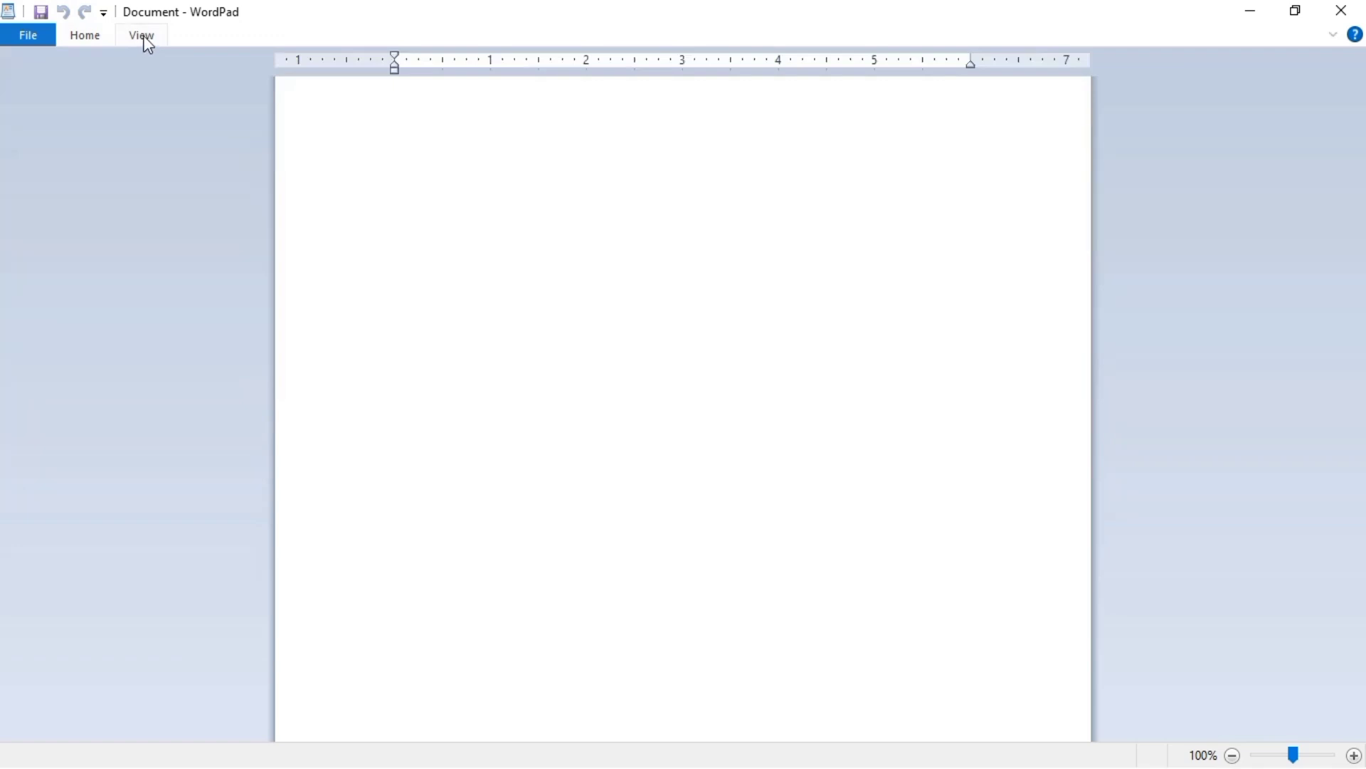
double_click(143, 37)
double_click(144, 38)
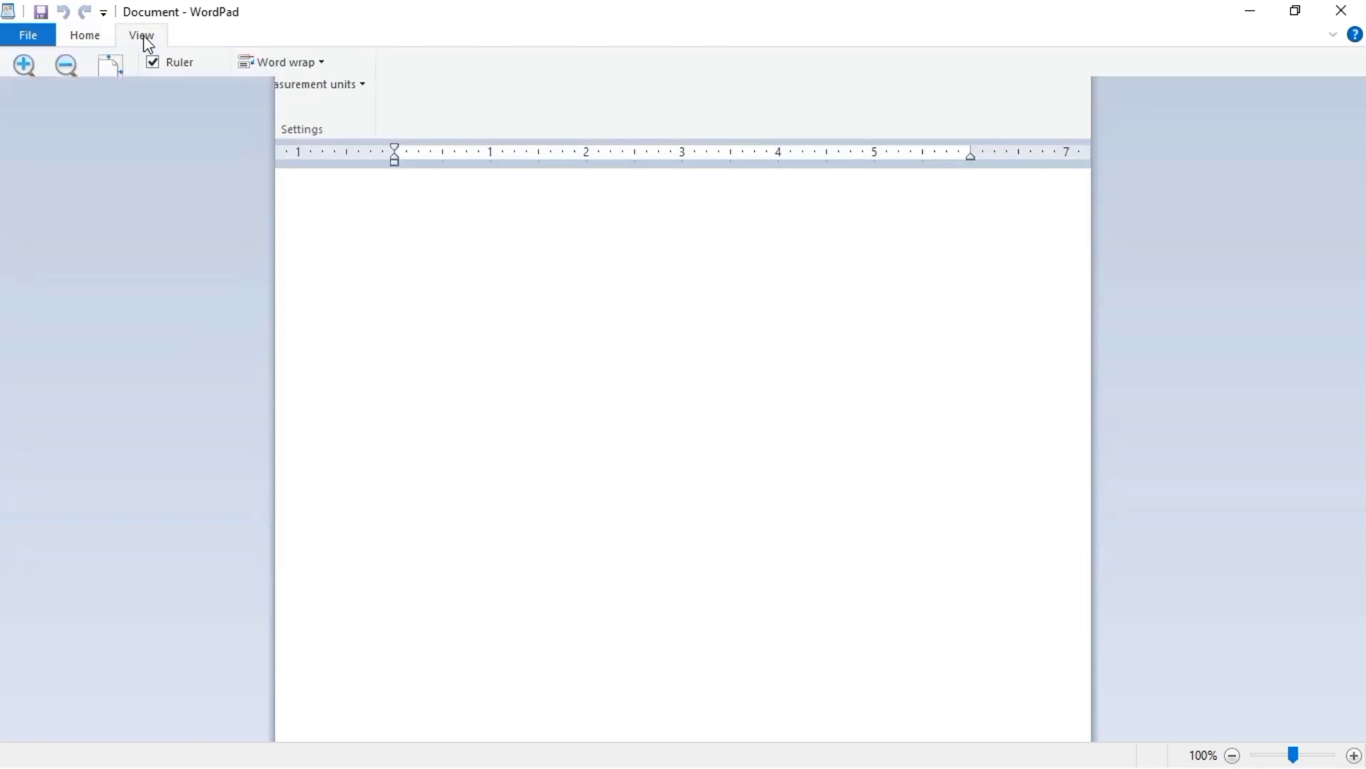
double_click(144, 39)
click(91, 37)
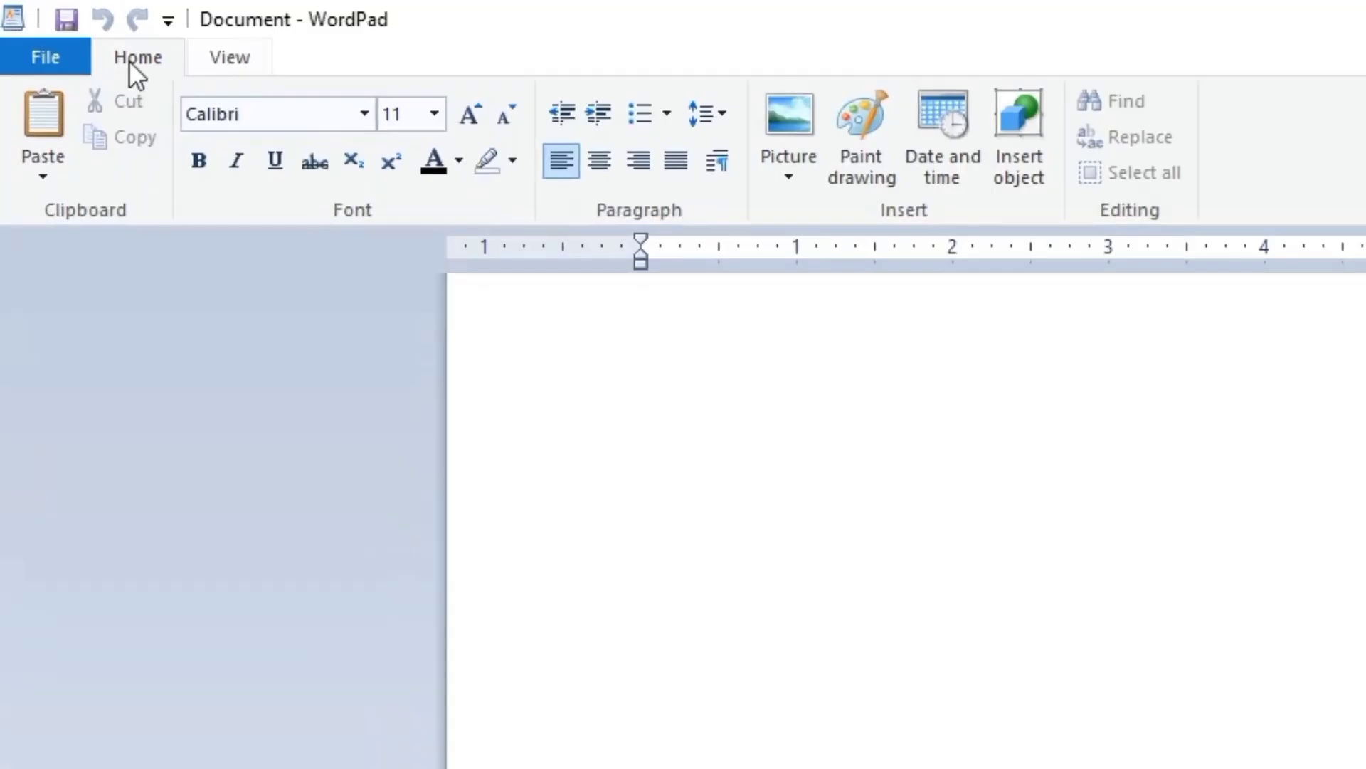
Review the file commands and the formats offered for saving a copy, and return to the blank page
click(62, 63)
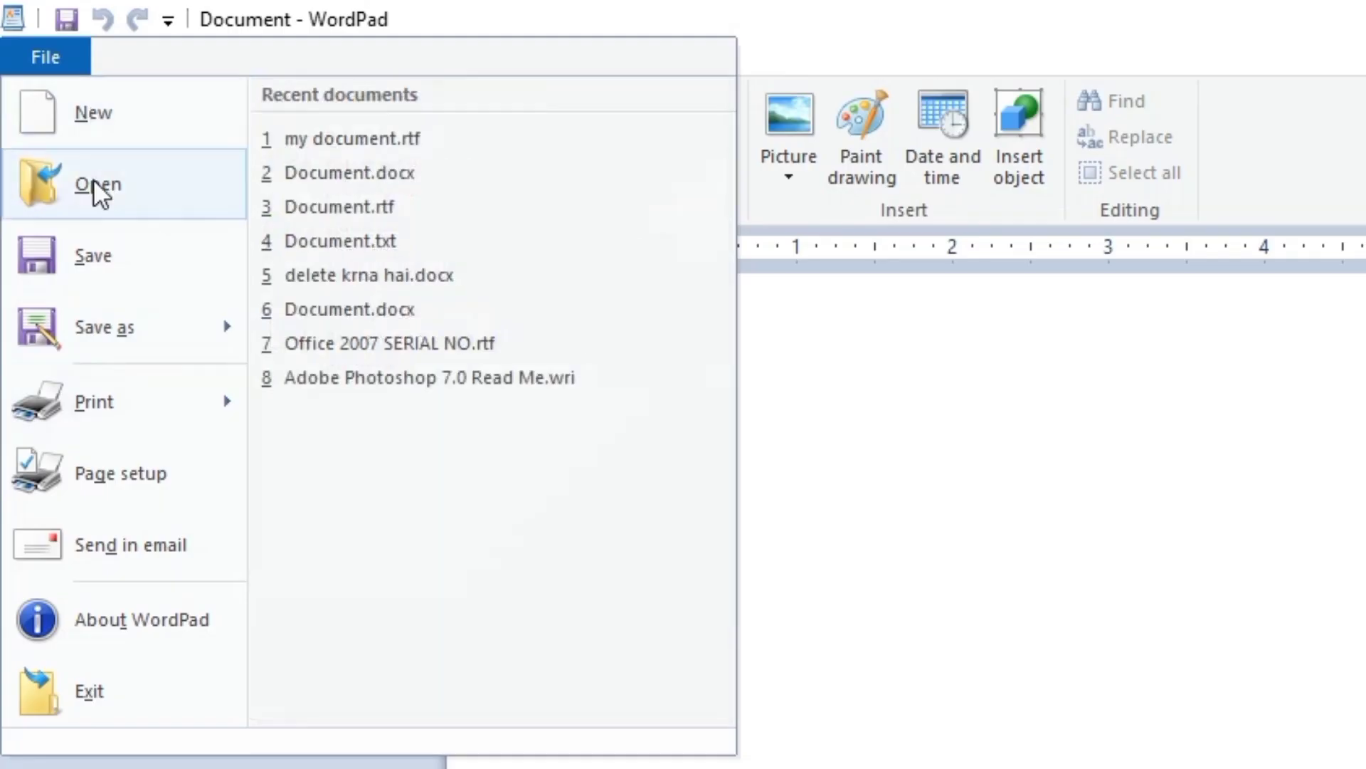
mouse_move(108, 313)
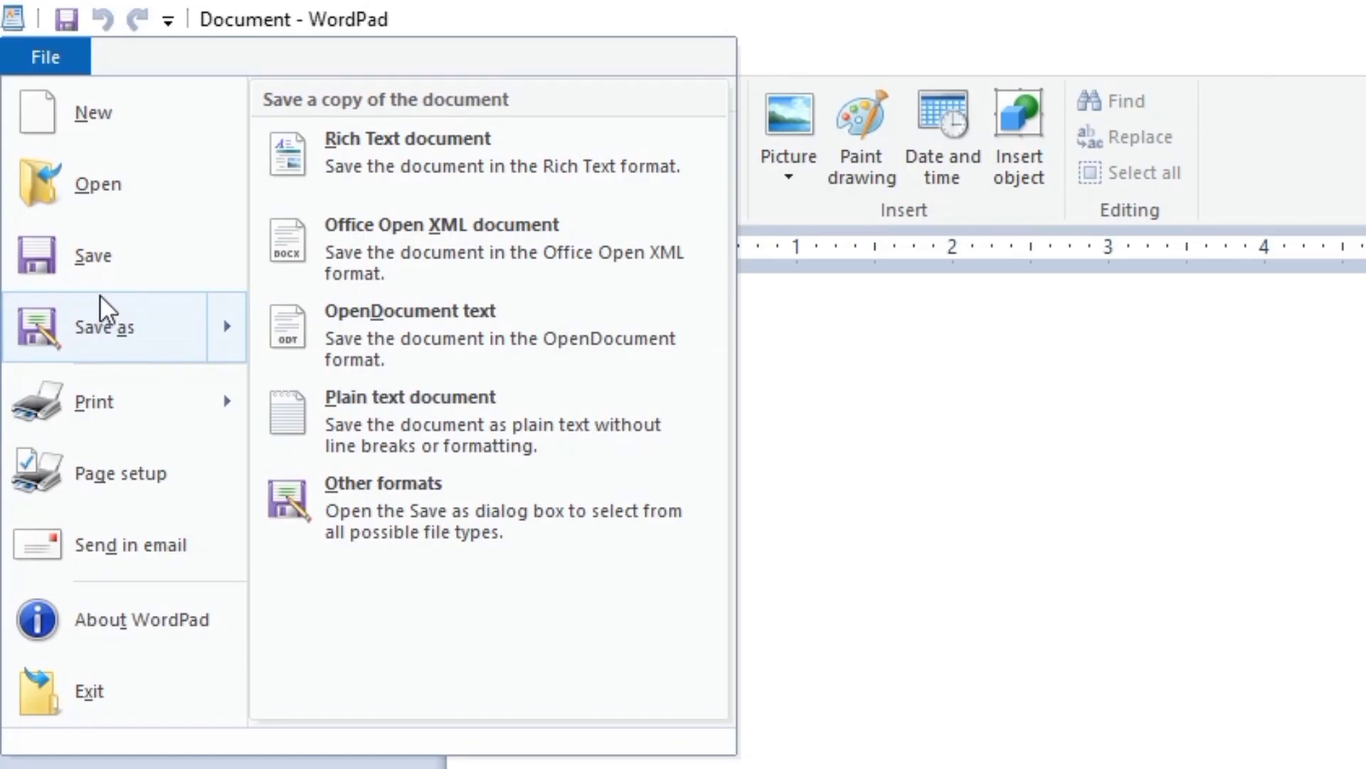
click(856, 457)
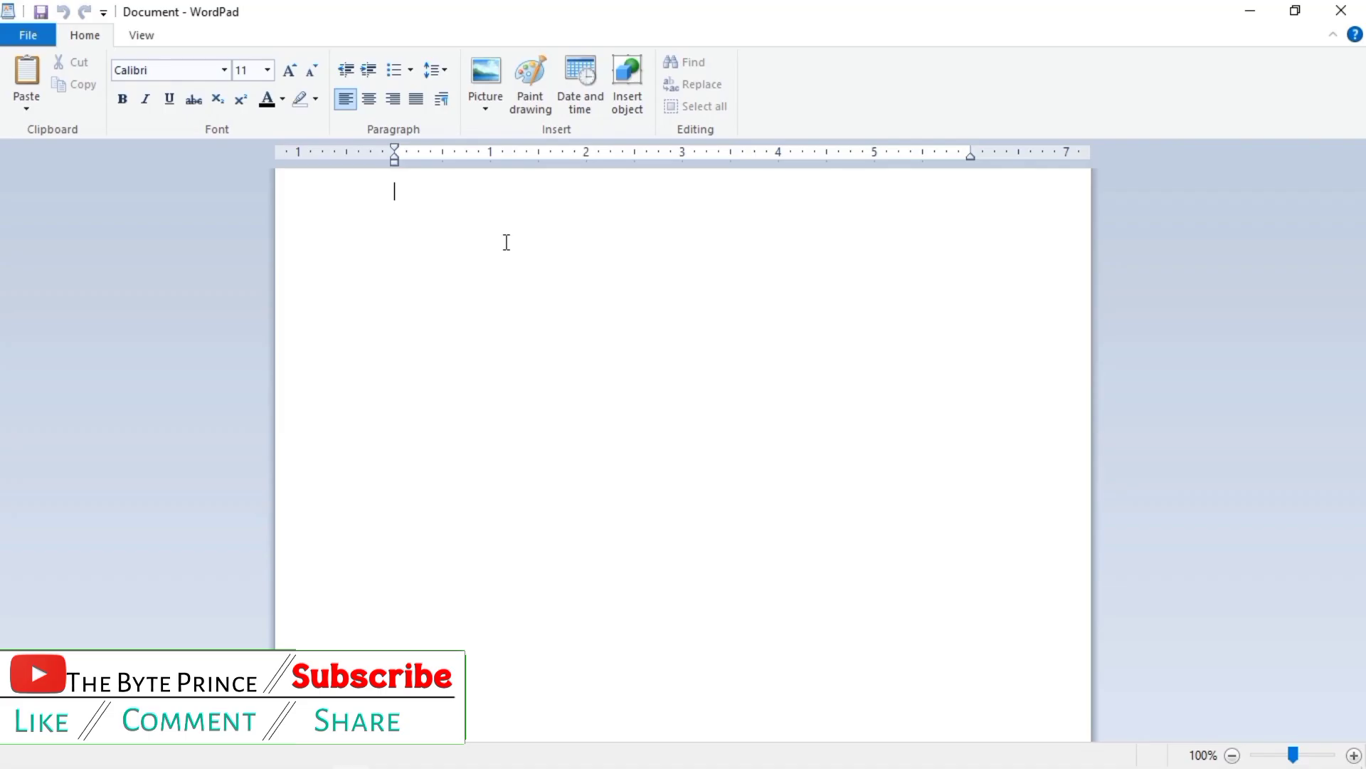
Enter the four-paragraph story beginning "Every Sunday, a group of five friends gathered" on the blank page and add a line after it
text(Every Sunday, a group of five friends gathered at Lily’s house for their favorite activity — telling stories. It all started one rainy Sunday when they had nothing to do. Lily suggested, "Let’s each tell a story today," and that small idea grew into a tradition.  Each story they shared was different. One day it was a ghost story, the next a comedy story, and sometimes even a love story. They kept a notebook to write down the best story of the day.  One Sunday, Max brought a mysterious story about a hidden treasure. The friends were so excited, they made it into a real adventure. Even though the treasure was never found, the story became their favorite.  Years later, when they all grew up, they met again and remembered their childhood. The treasure wasn't gold, but the story of friendship they built every Sunday. That was the greatest story of all.)
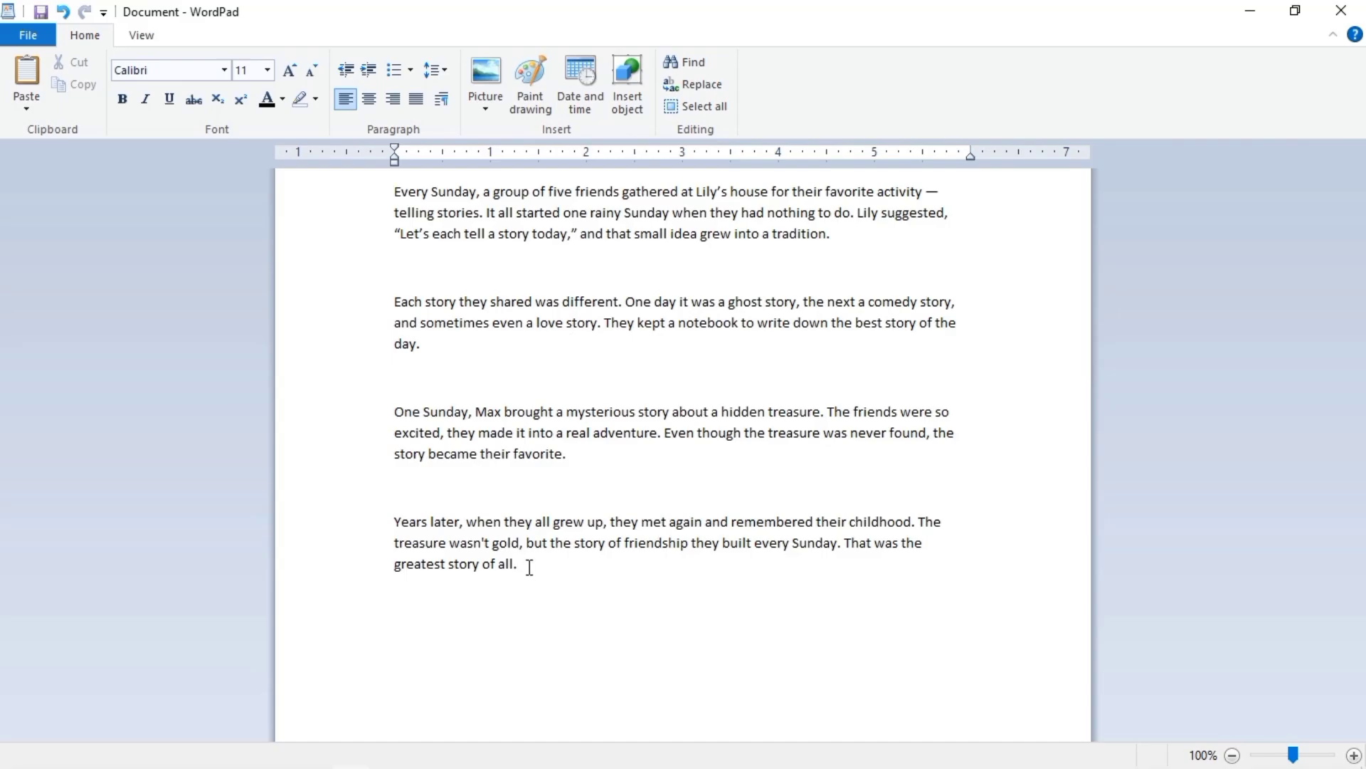
key(Return)
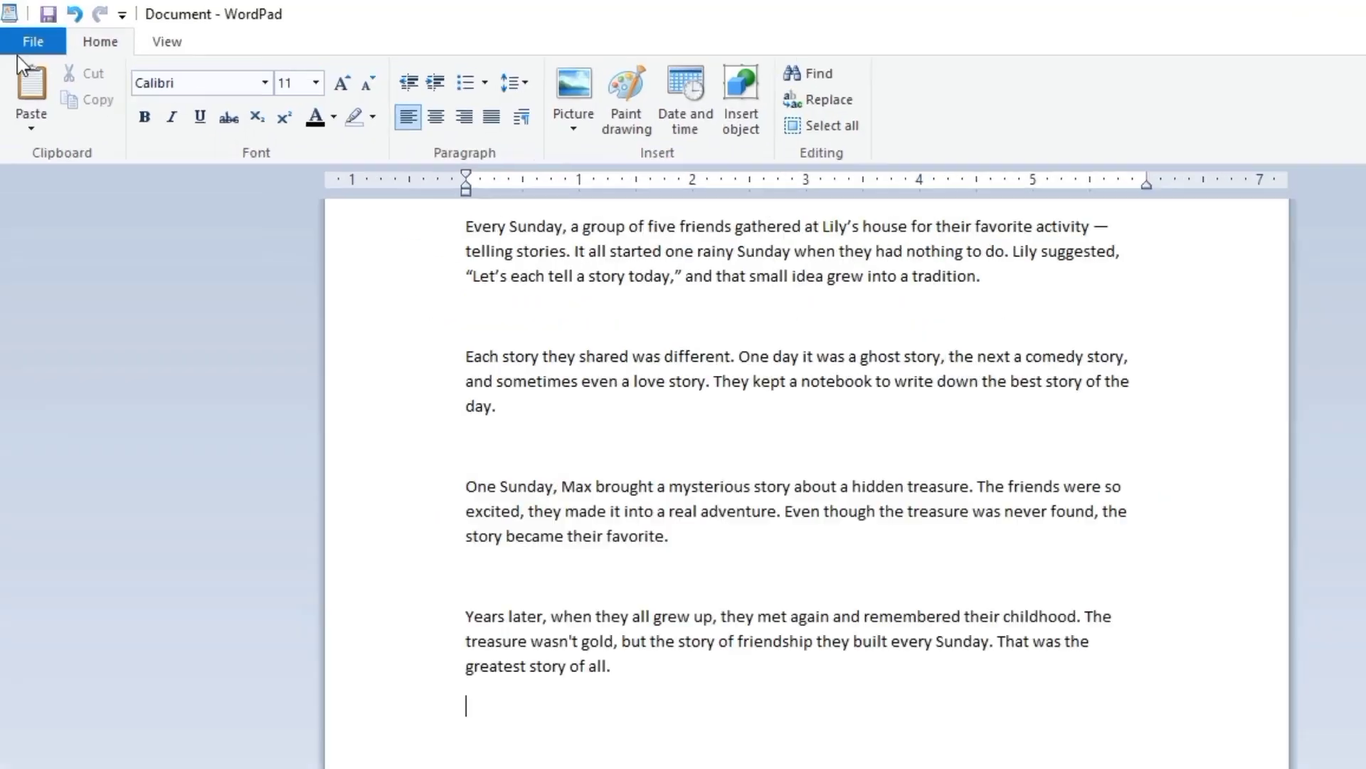
Start saving the new document and choose the Desktop folder under This PC as its location
click(33, 40)
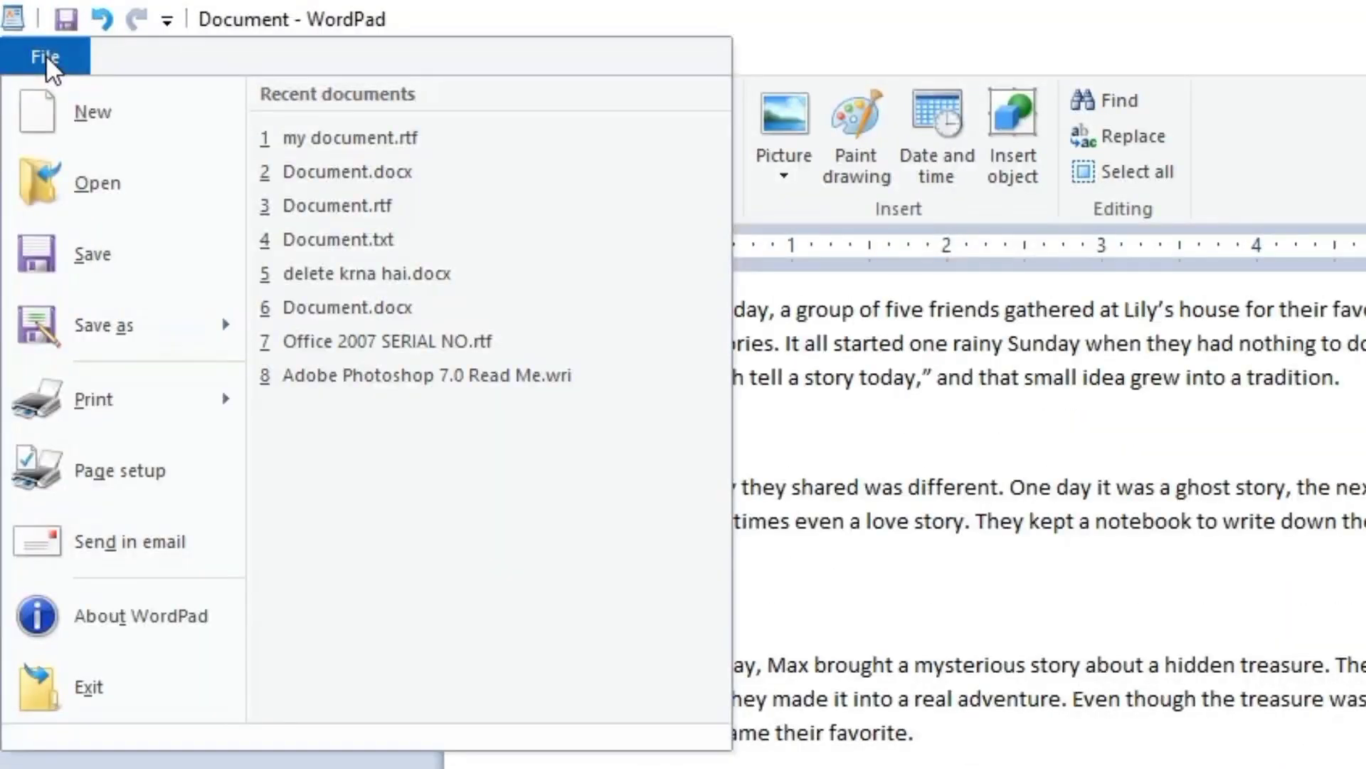
click(66, 253)
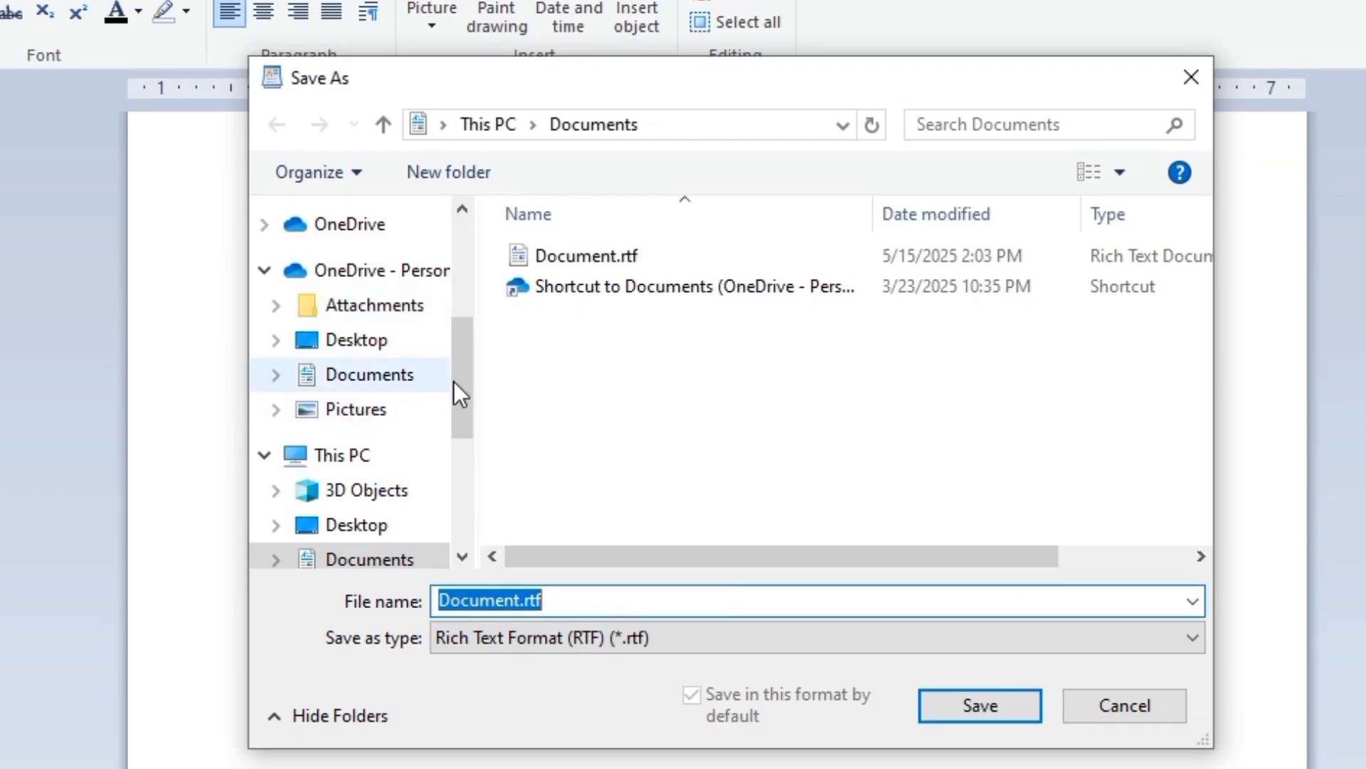
drag(454, 385, 461, 418)
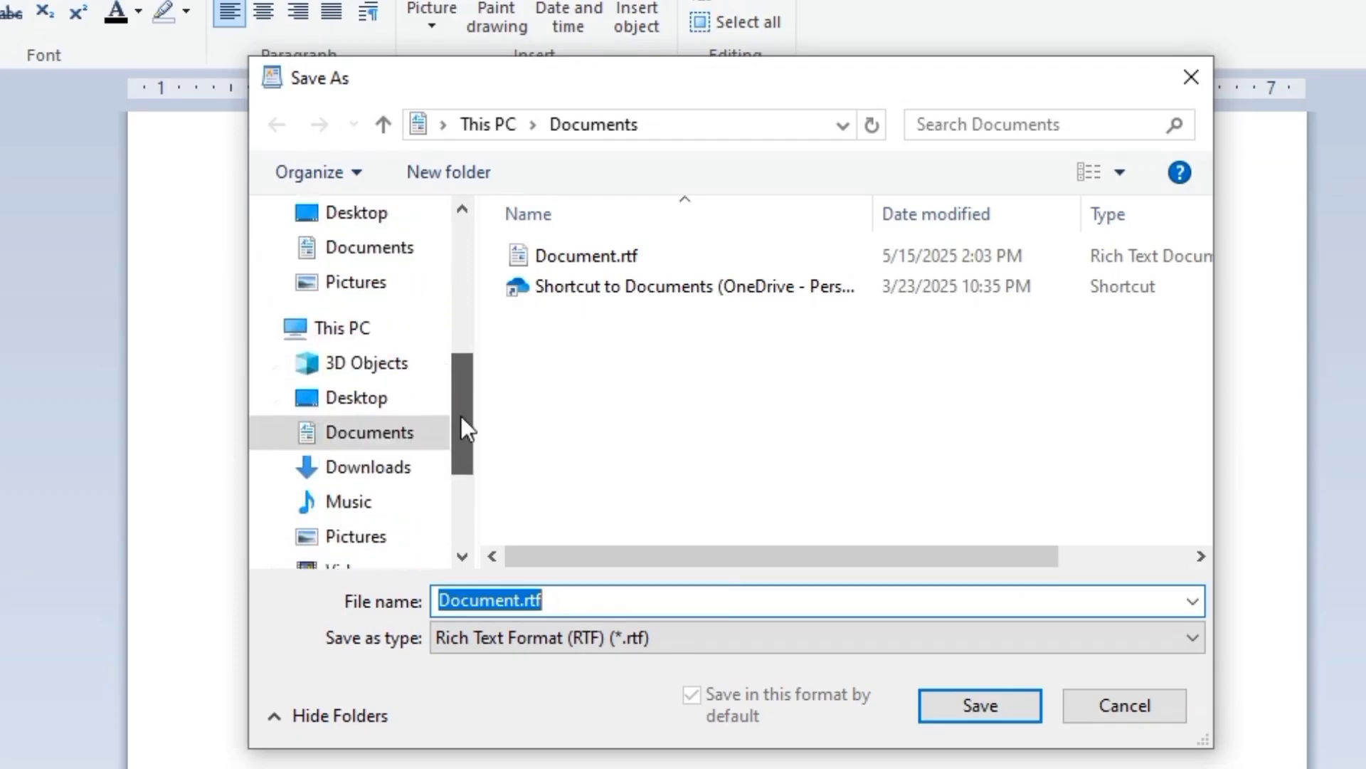
click(347, 406)
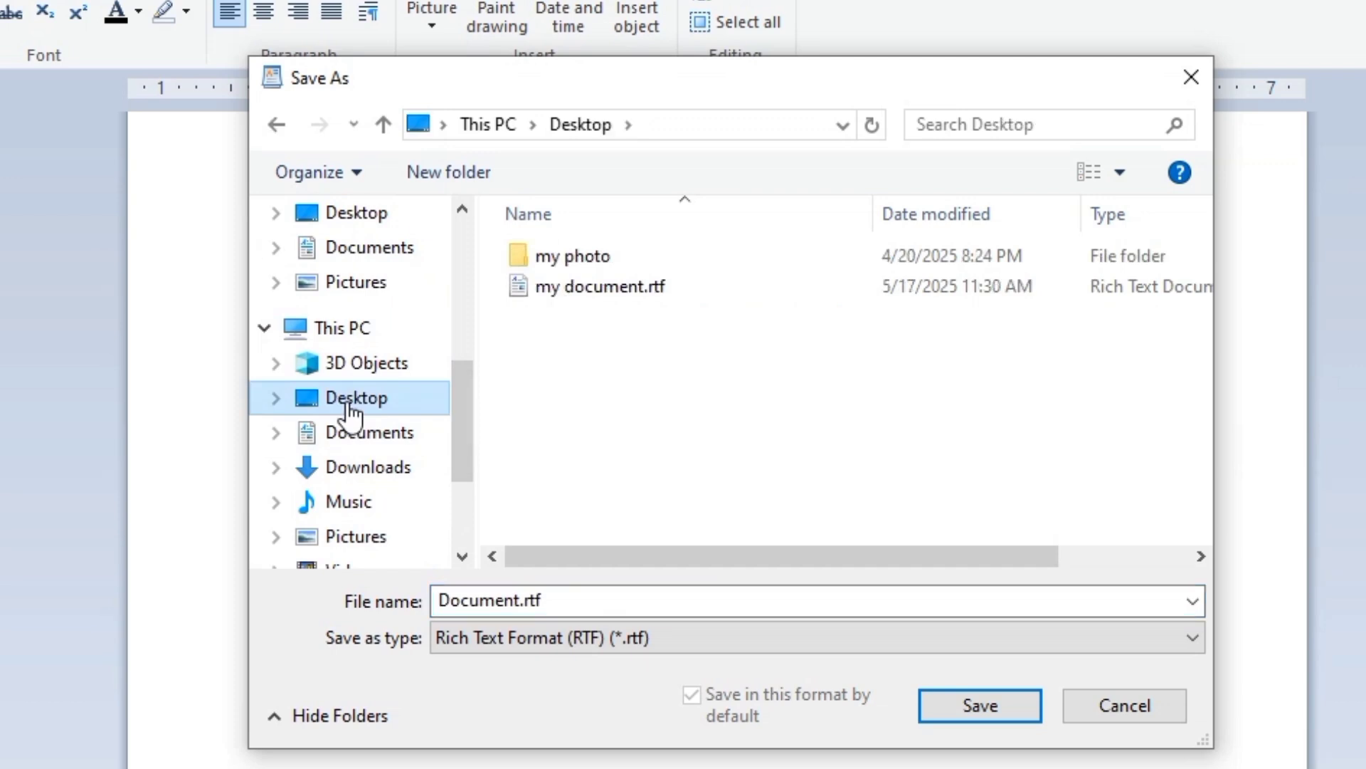
Name the file "important file" and save it in Rich Text Format
click(549, 602)
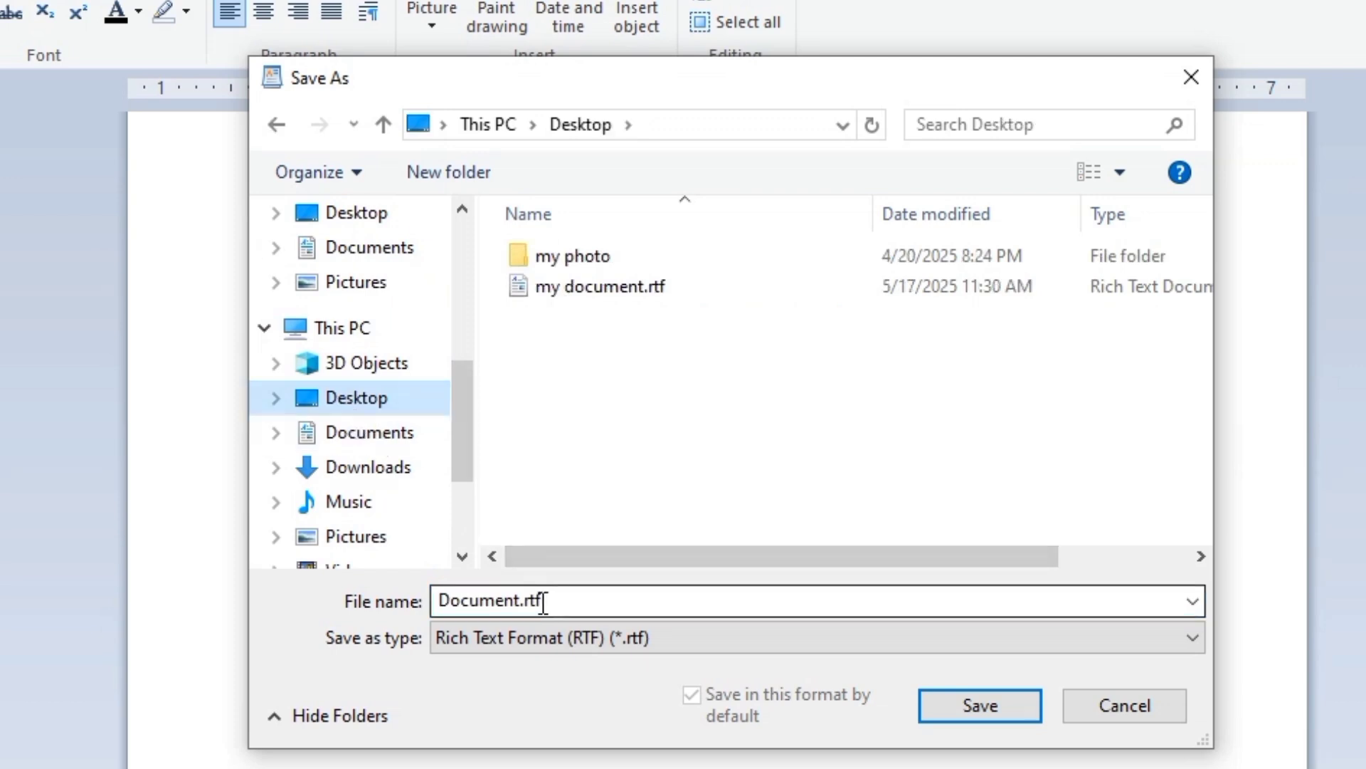
double_click(524, 597)
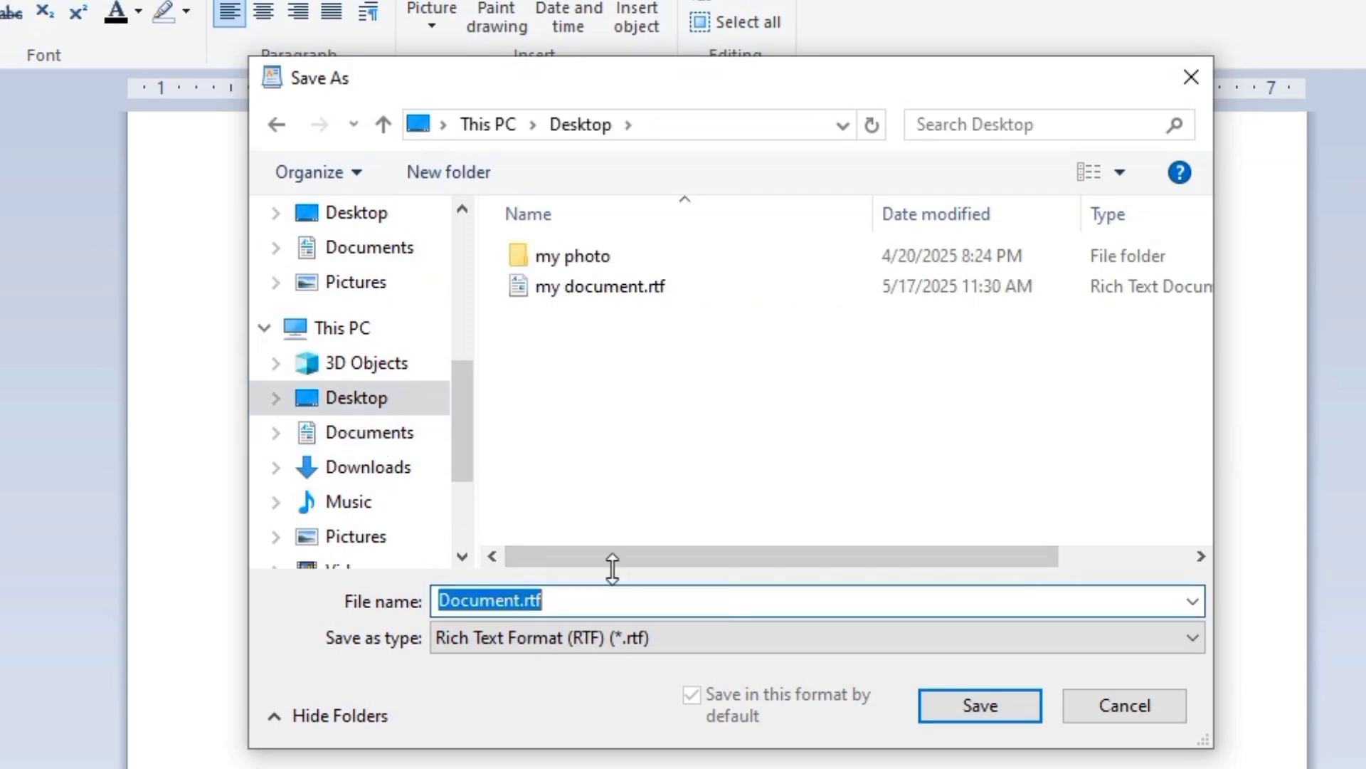
click(522, 598)
drag(522, 598, 514, 597)
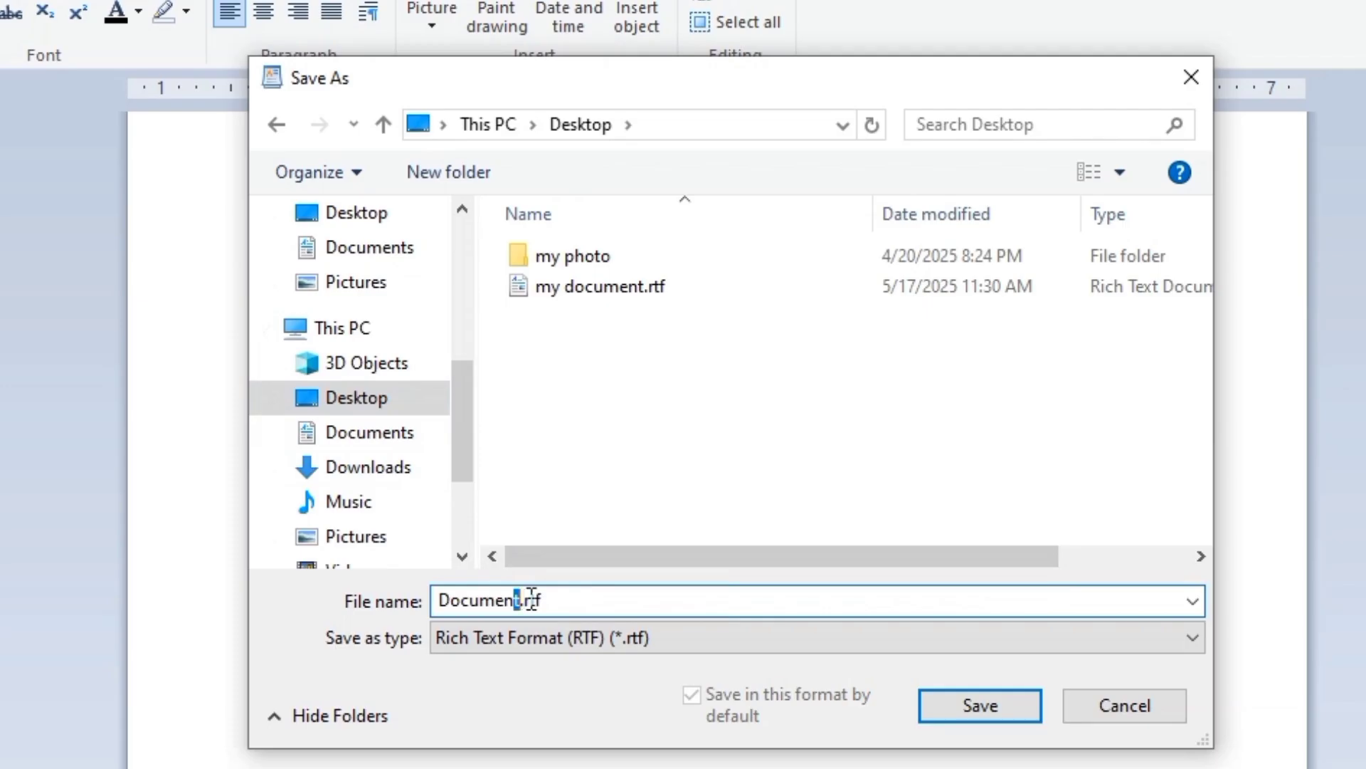
key(BackSpace)
key(BackSpace)
key(BackSpace)
key(BackSpace)
key(BackSpace)
key(BackSpace)
key(BackSpace)
key(BackSpace)
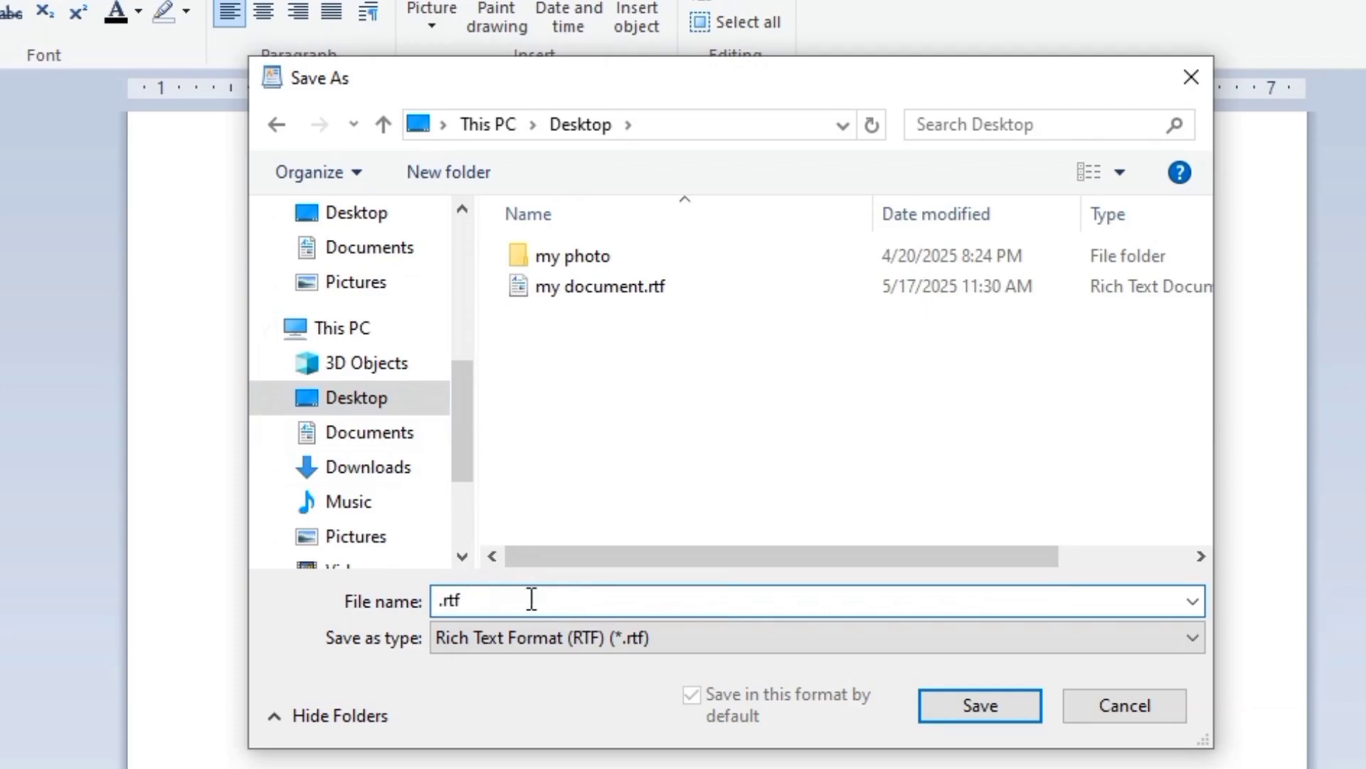
click(532, 598)
text(im)
key(BackSpace)
key(BackSpace)
key(ctrl+a)
text(important file)
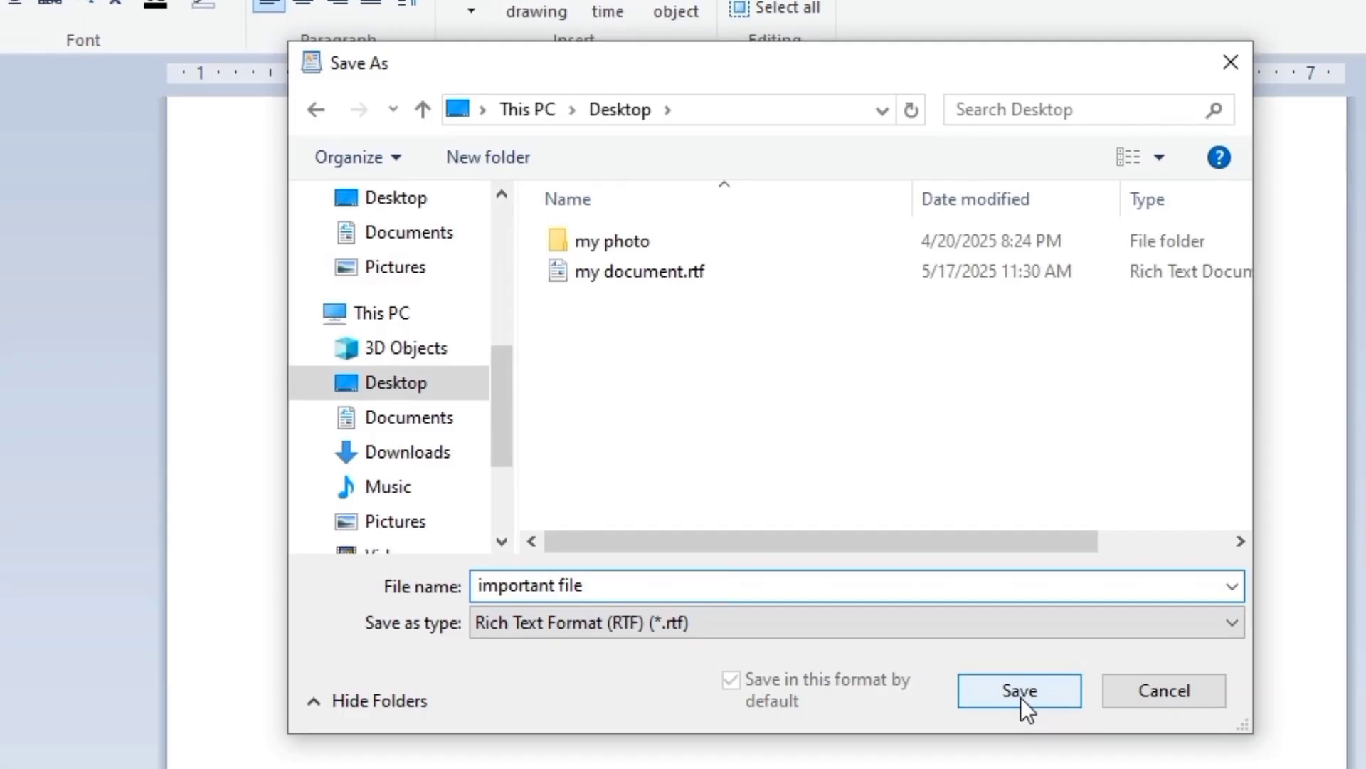
click(1021, 690)
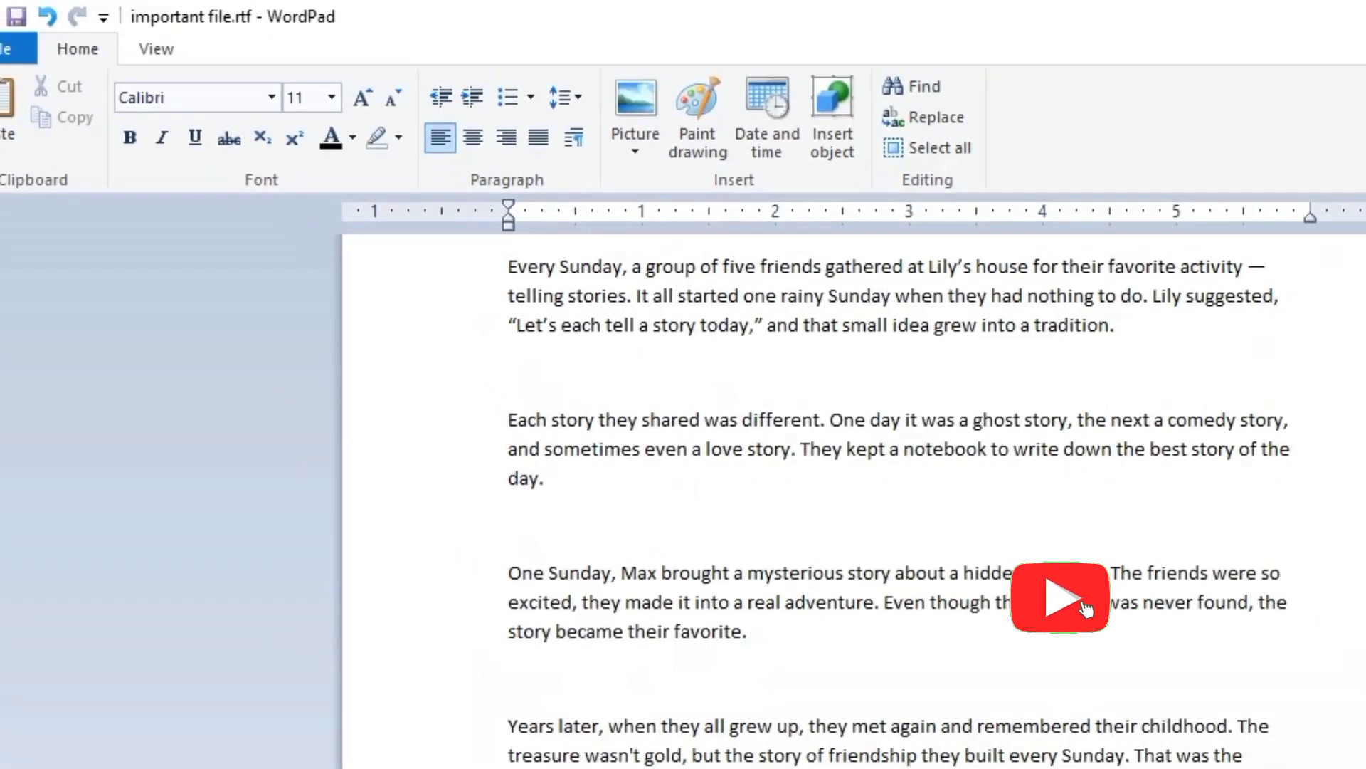
Minimize the document window and open important file.rtf from the desktop
click(1254, 15)
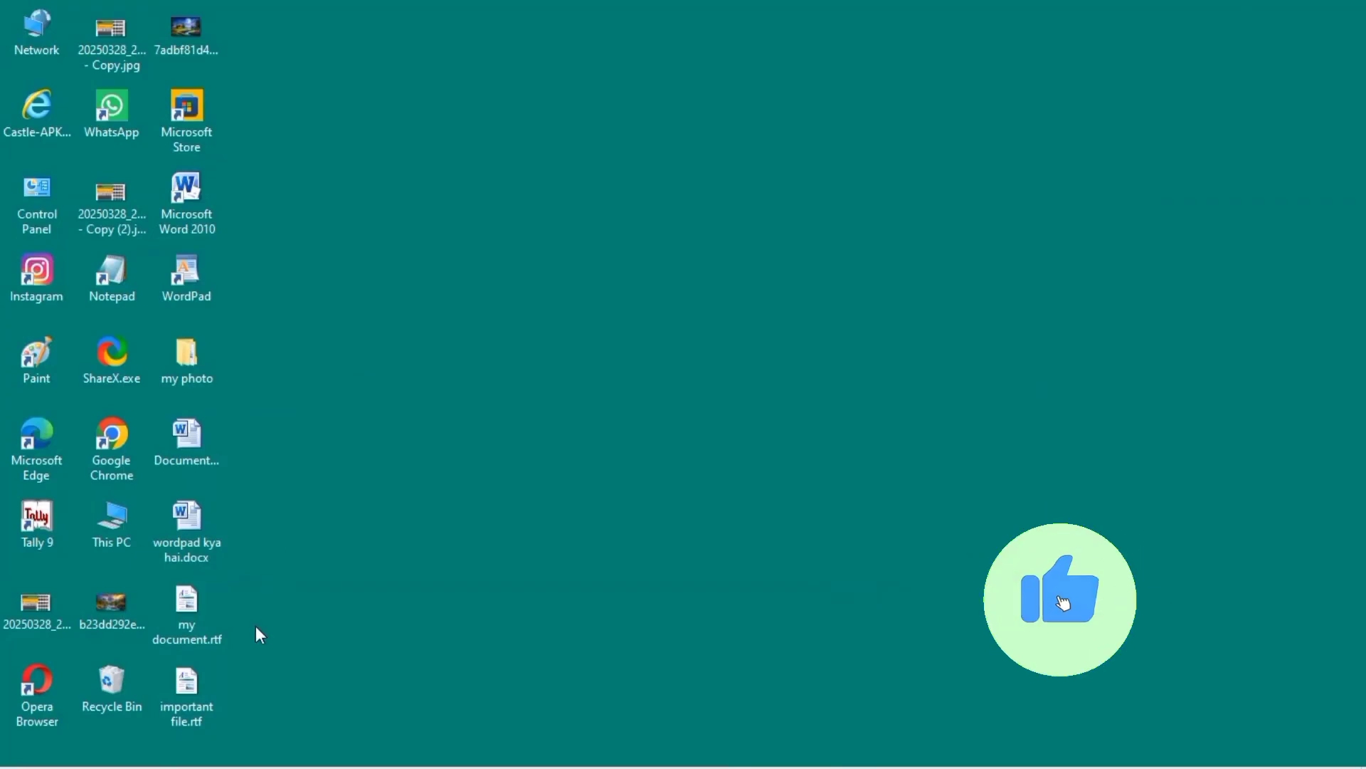
mouse_move(195, 676)
mouse_down()
mouse_move(613, 399)
mouse_move(801, 219)
mouse_move(570, 475)
mouse_move(220, 648)
mouse_move(199, 686)
mouse_up()
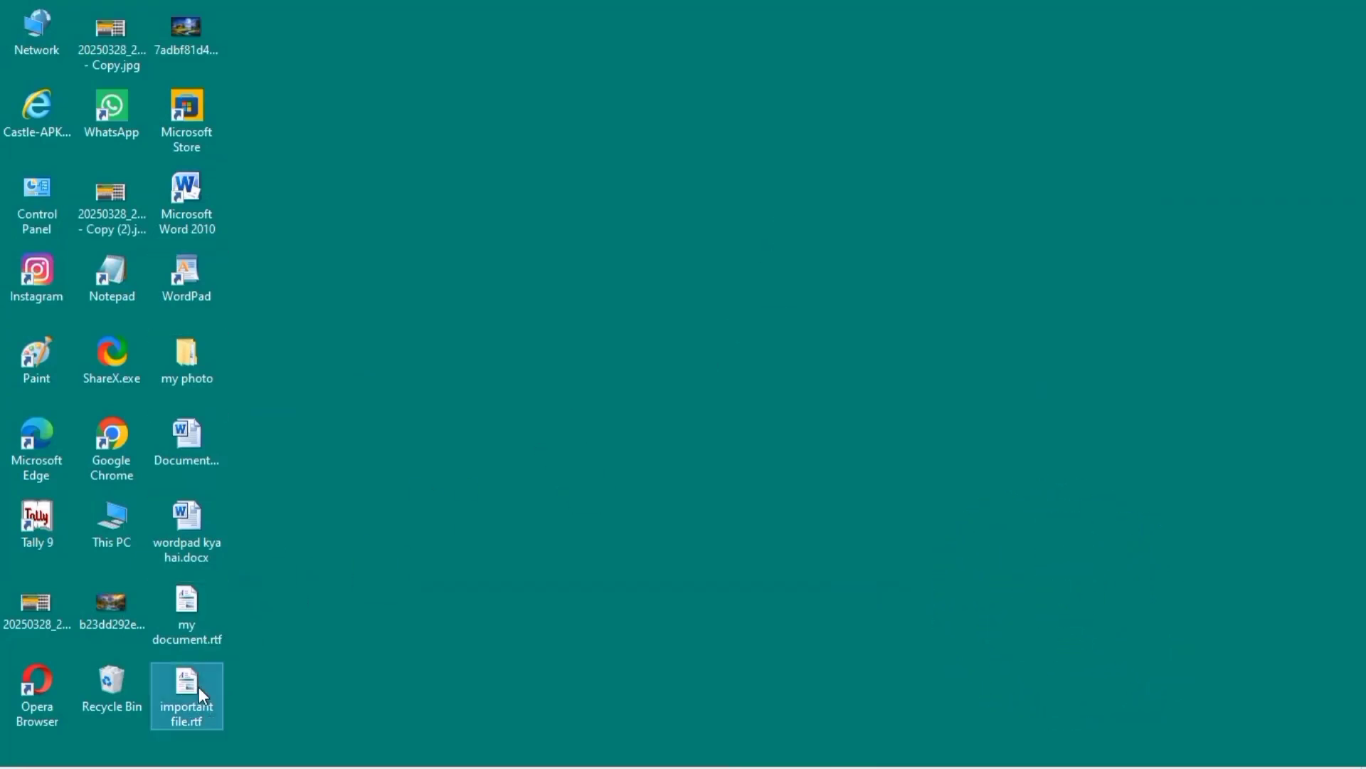
double_click(193, 677)
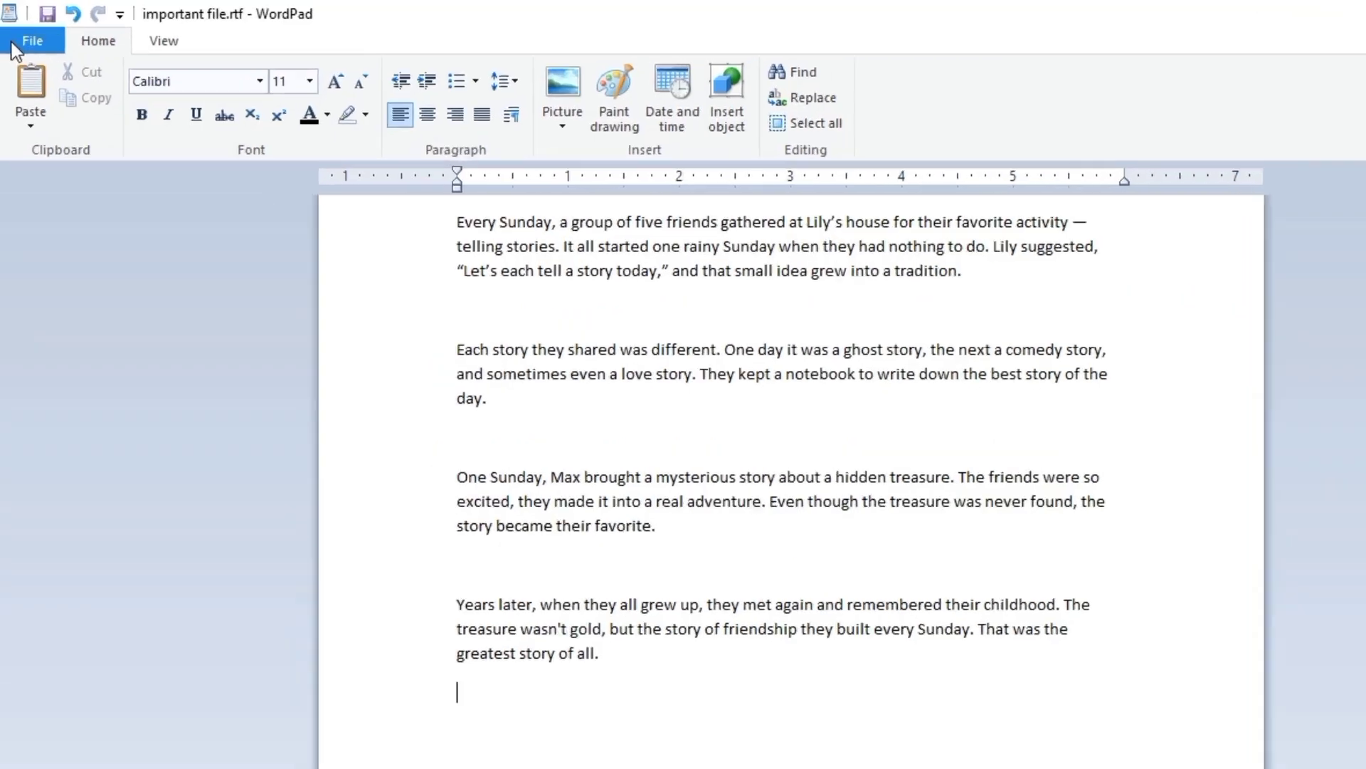
Create a new blank document and open the existing important file.rtf from the Desktop folder
click(12, 39)
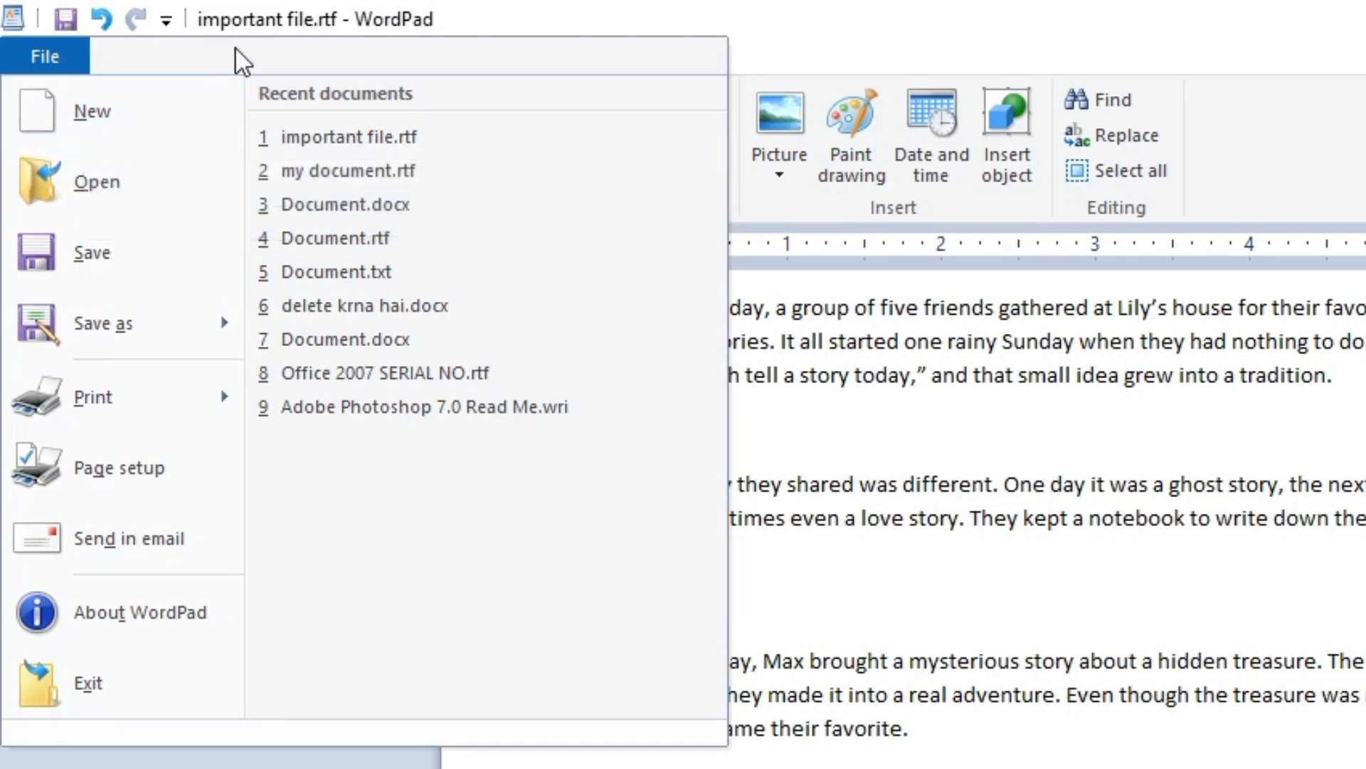
click(93, 112)
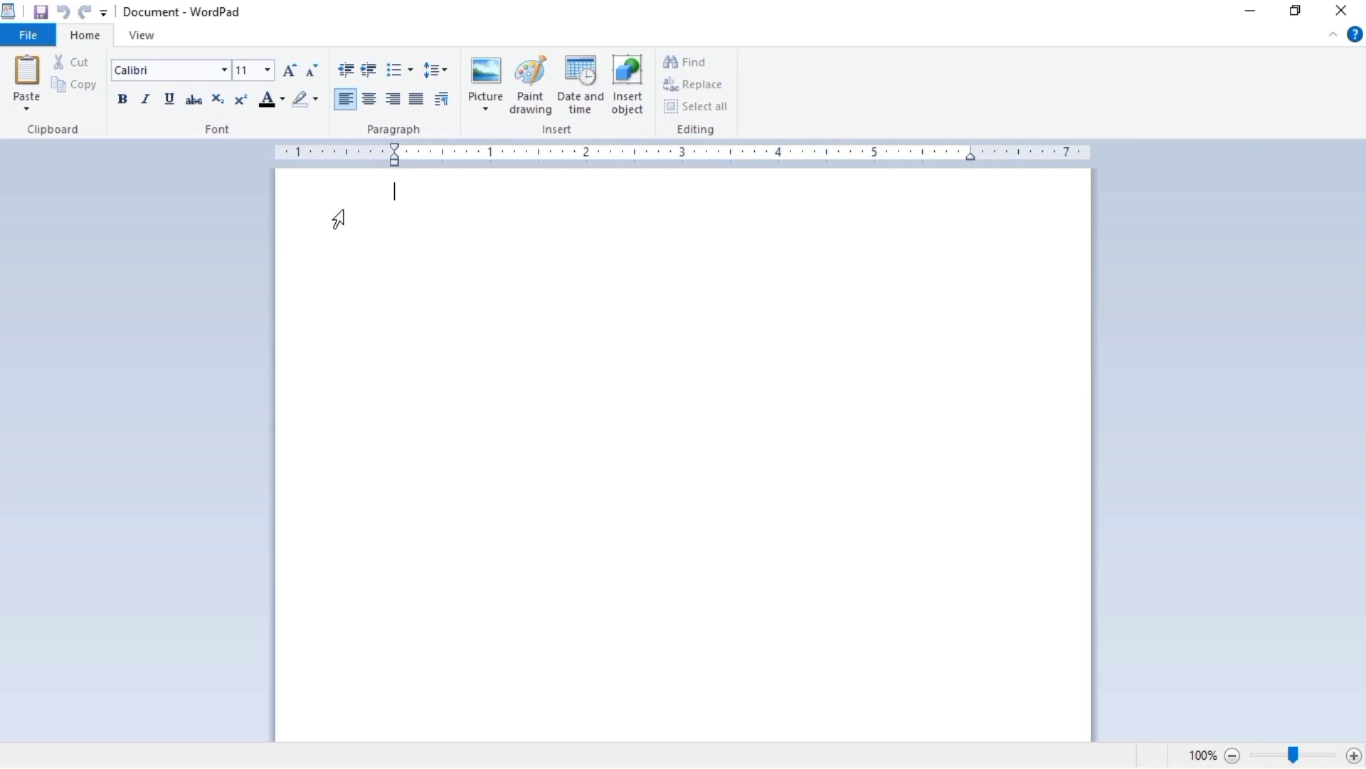
click(34, 38)
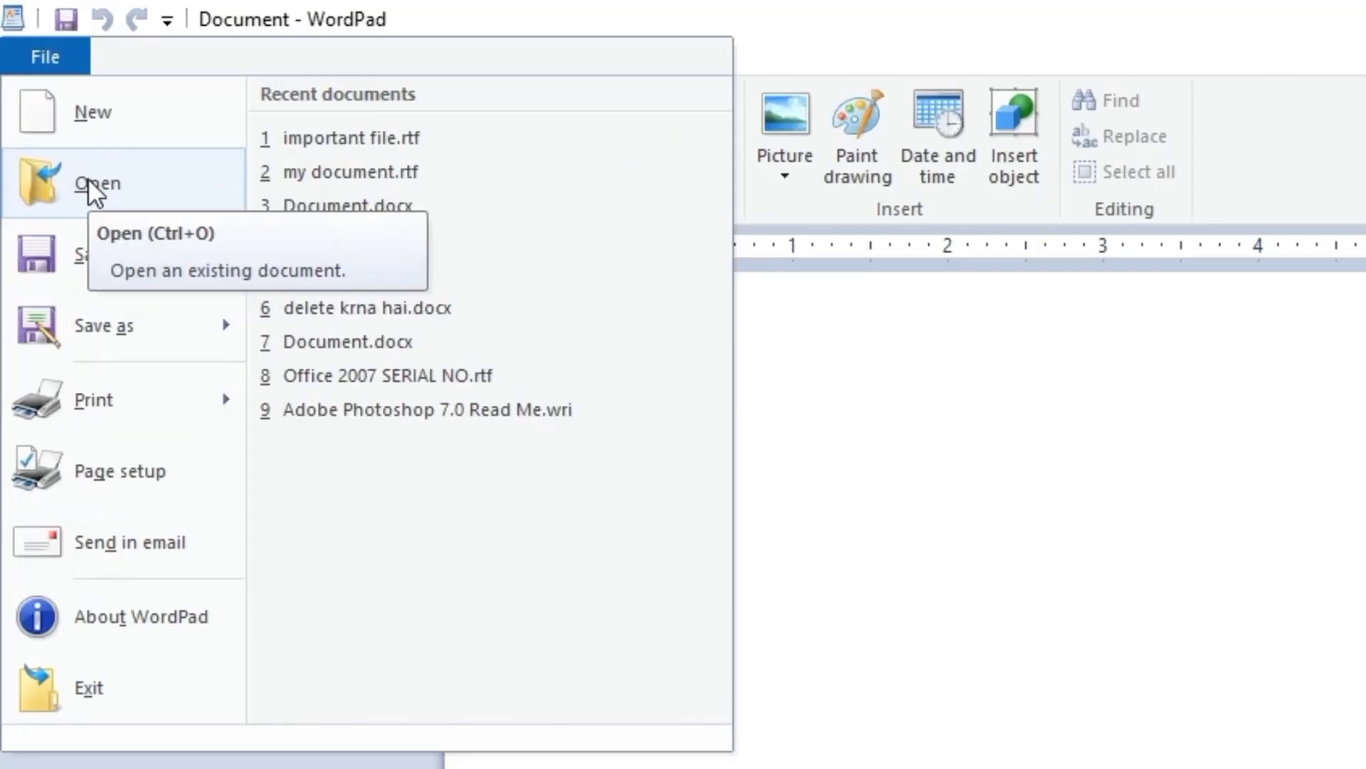
click(92, 183)
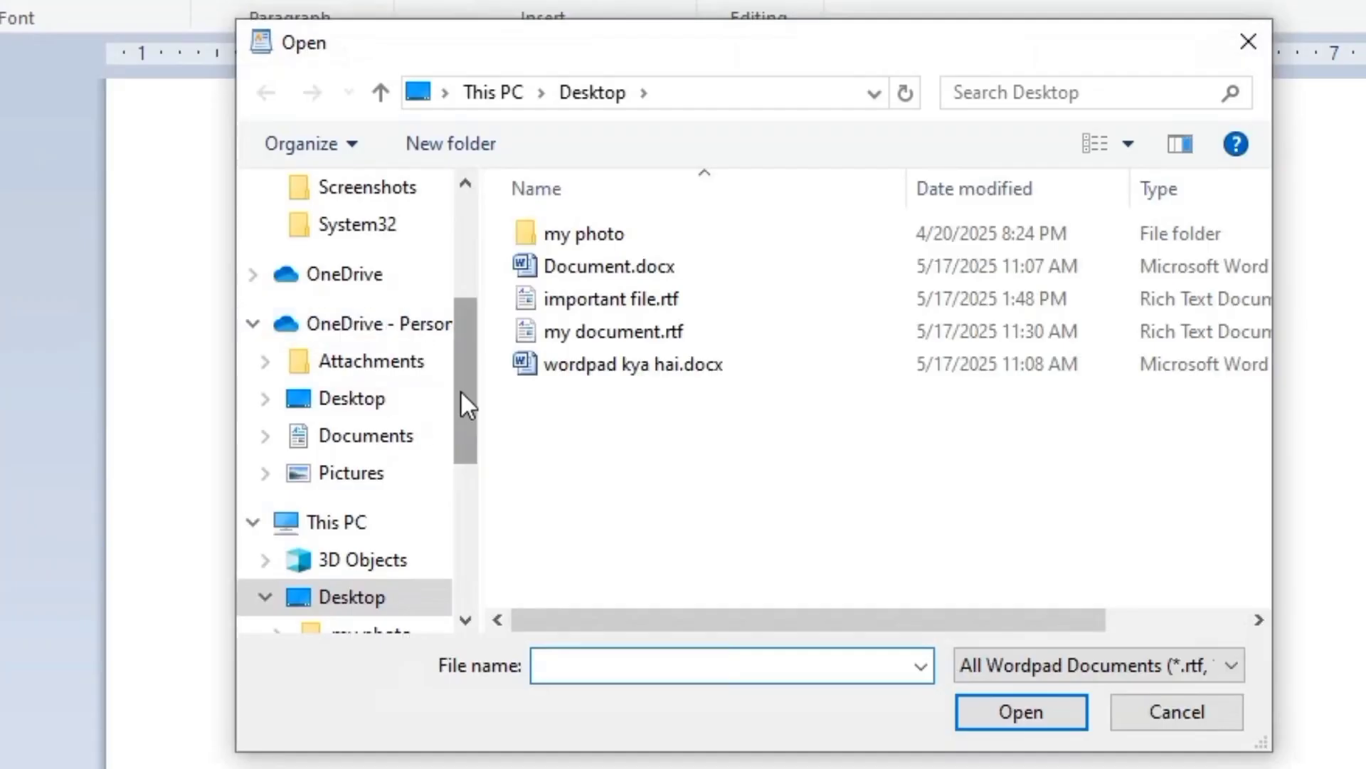
click(400, 596)
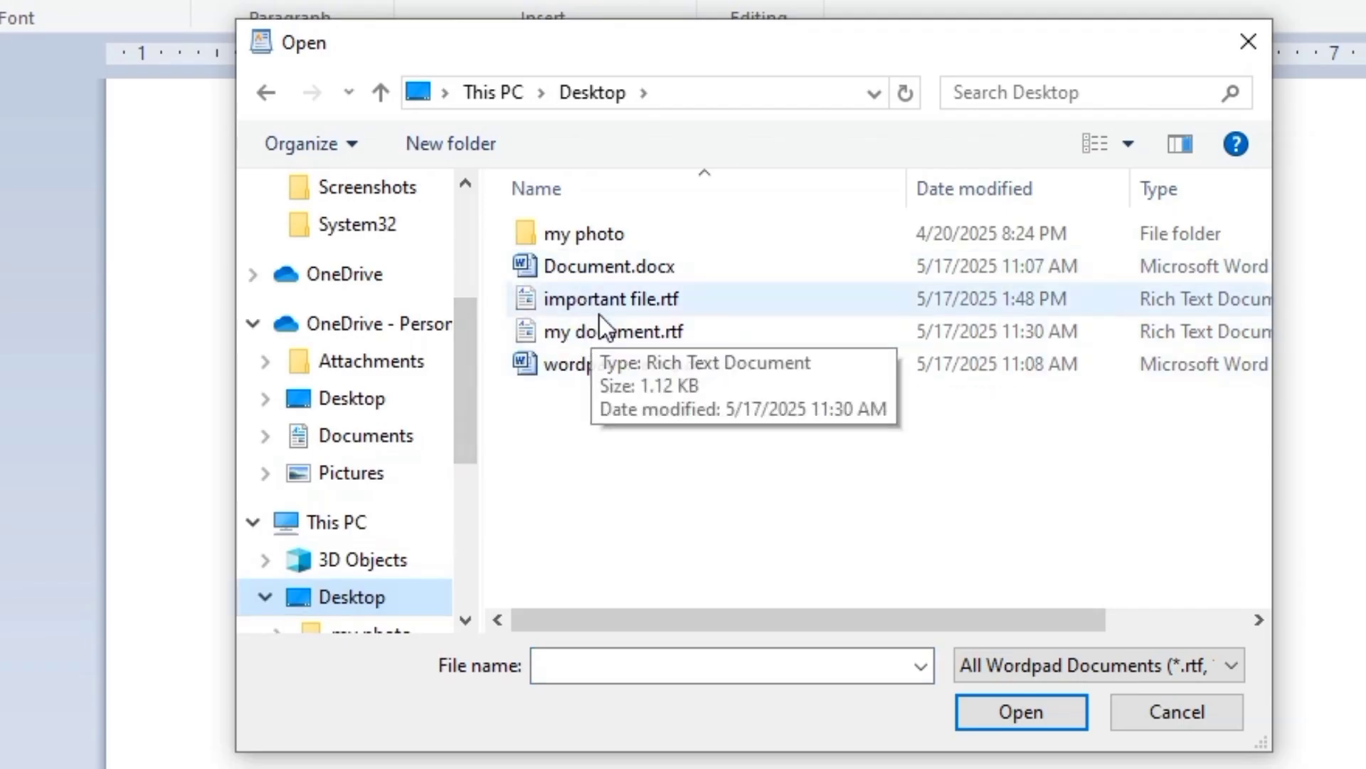
click(625, 303)
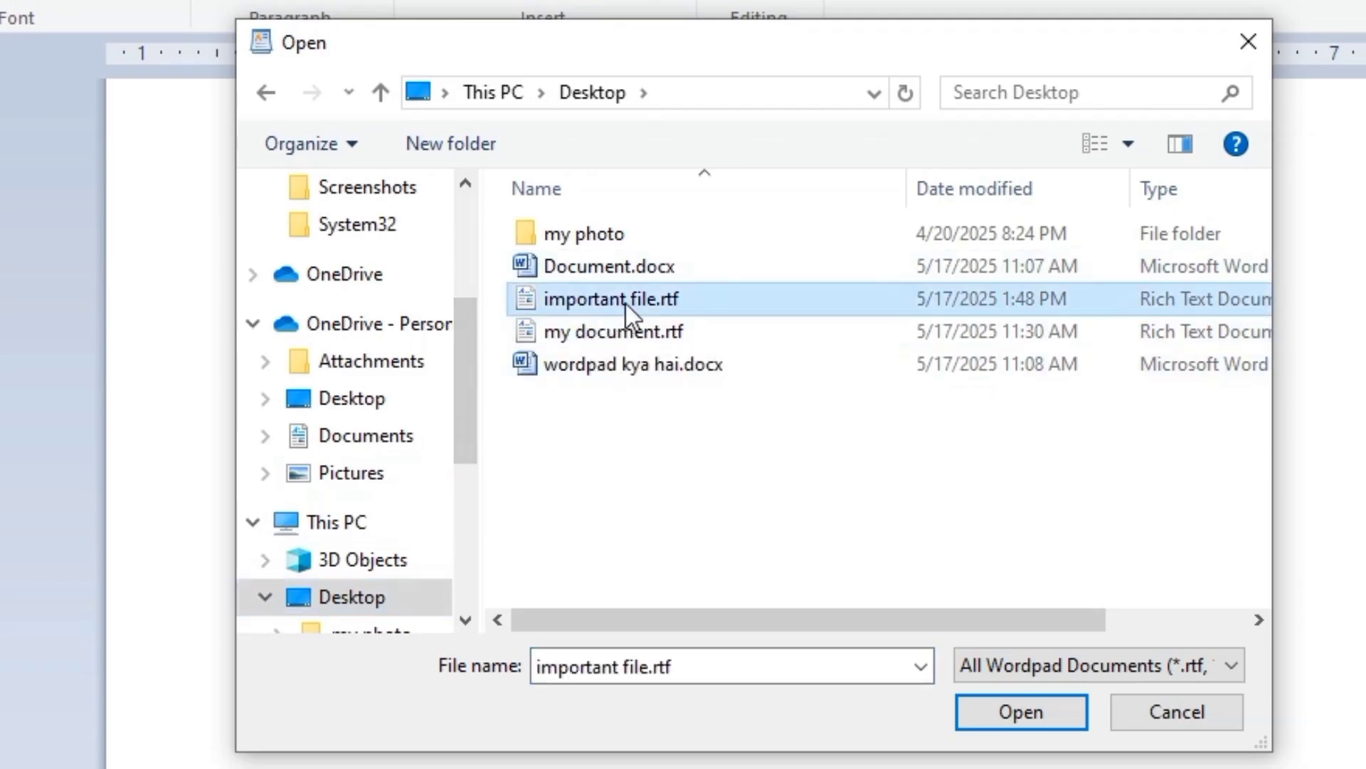
click(1005, 717)
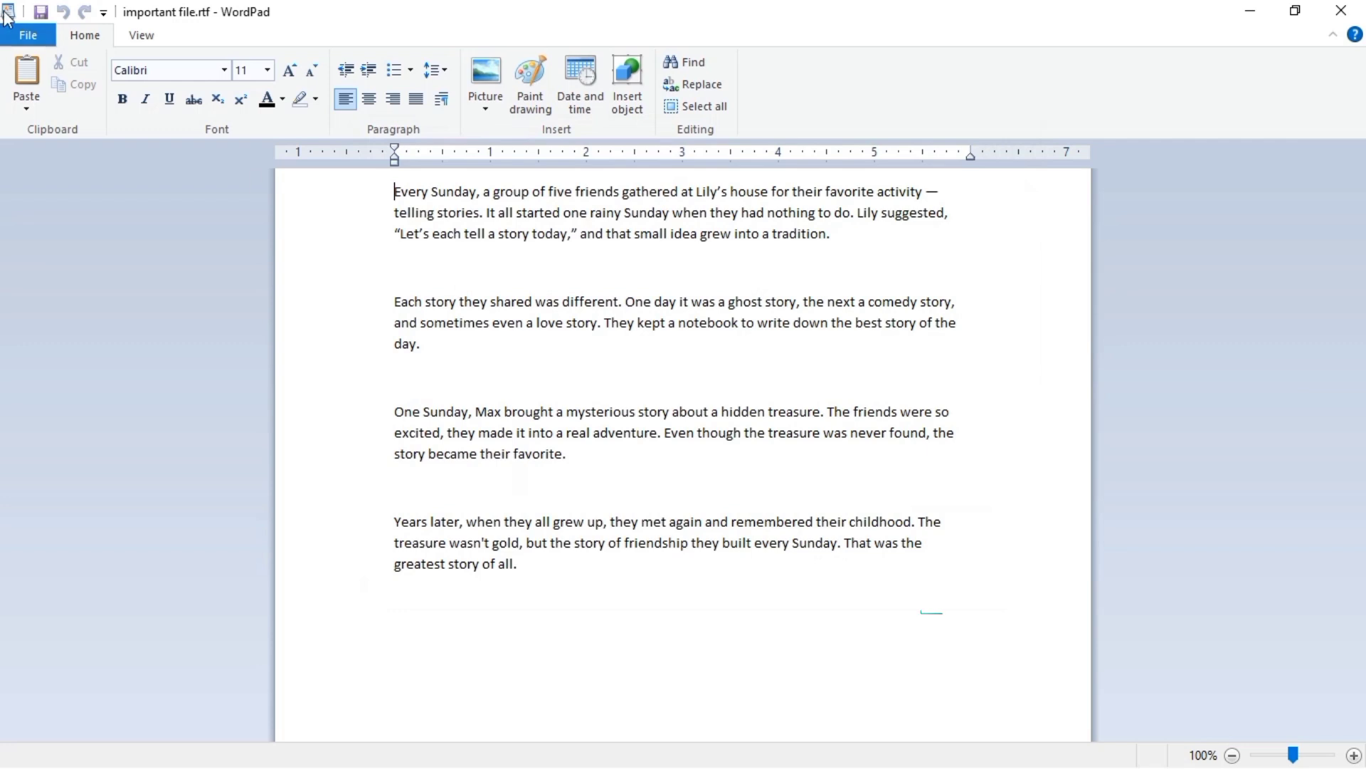
Save the open story document under its existing name
click(15, 31)
click(57, 152)
Append the lines "SLfkasfldsvnlk,m", "sdgfljs.FDMlk;m,sf" and "sdffknlssdafvsad" below the last paragraph and save the changes
click(552, 567)
key(Return)
text(SLfkasfldsvnlk,m)
key(Return)
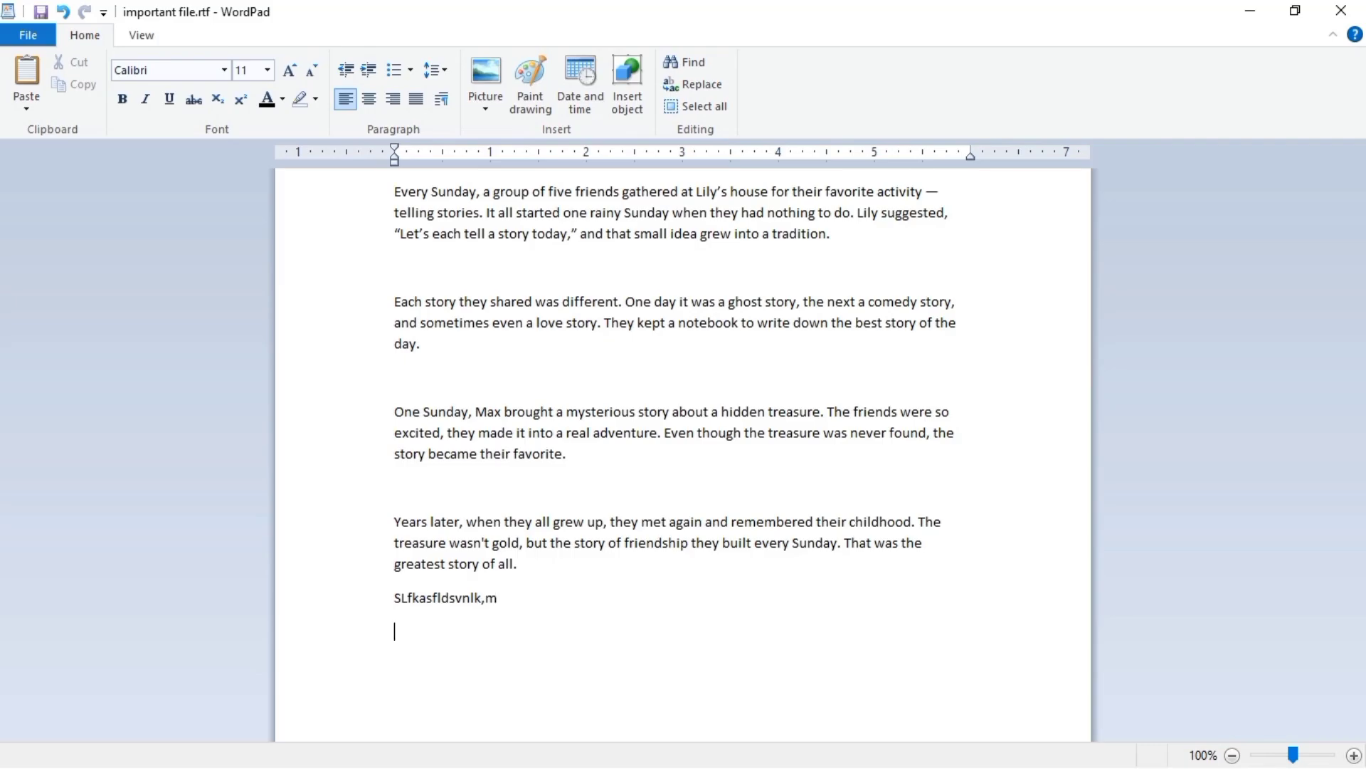
text(sdgfljs.FDMlk;m,sf)
key(Return)
text(sdffknl)
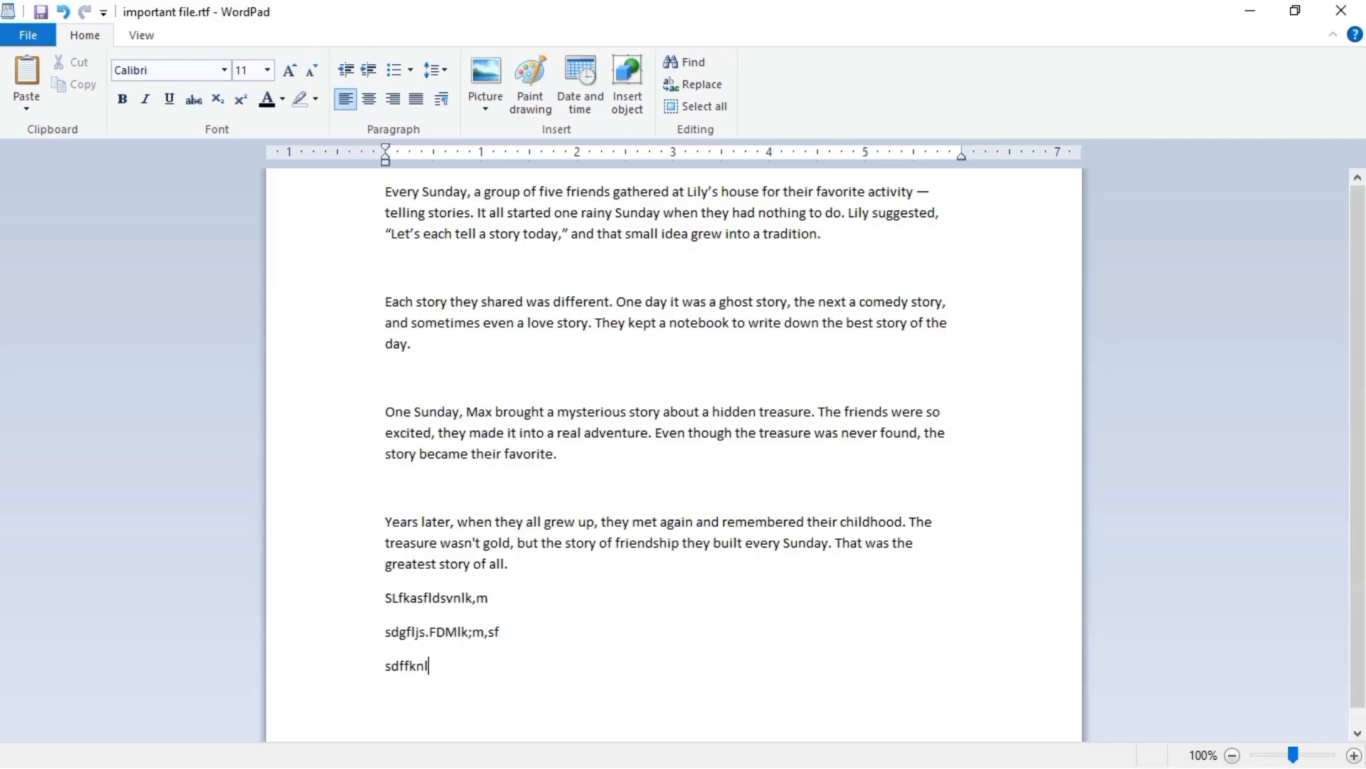
text(ssdafvsad)
click(28, 35)
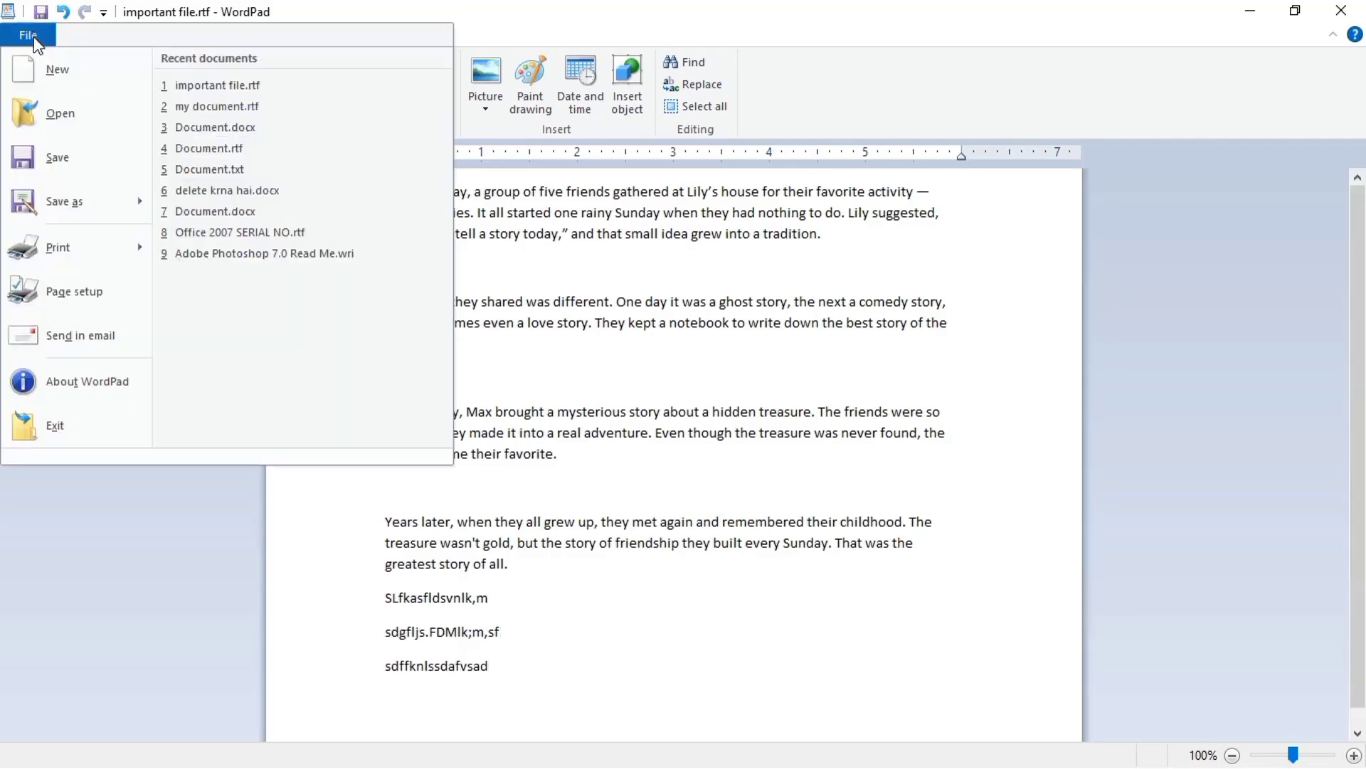
click(61, 166)
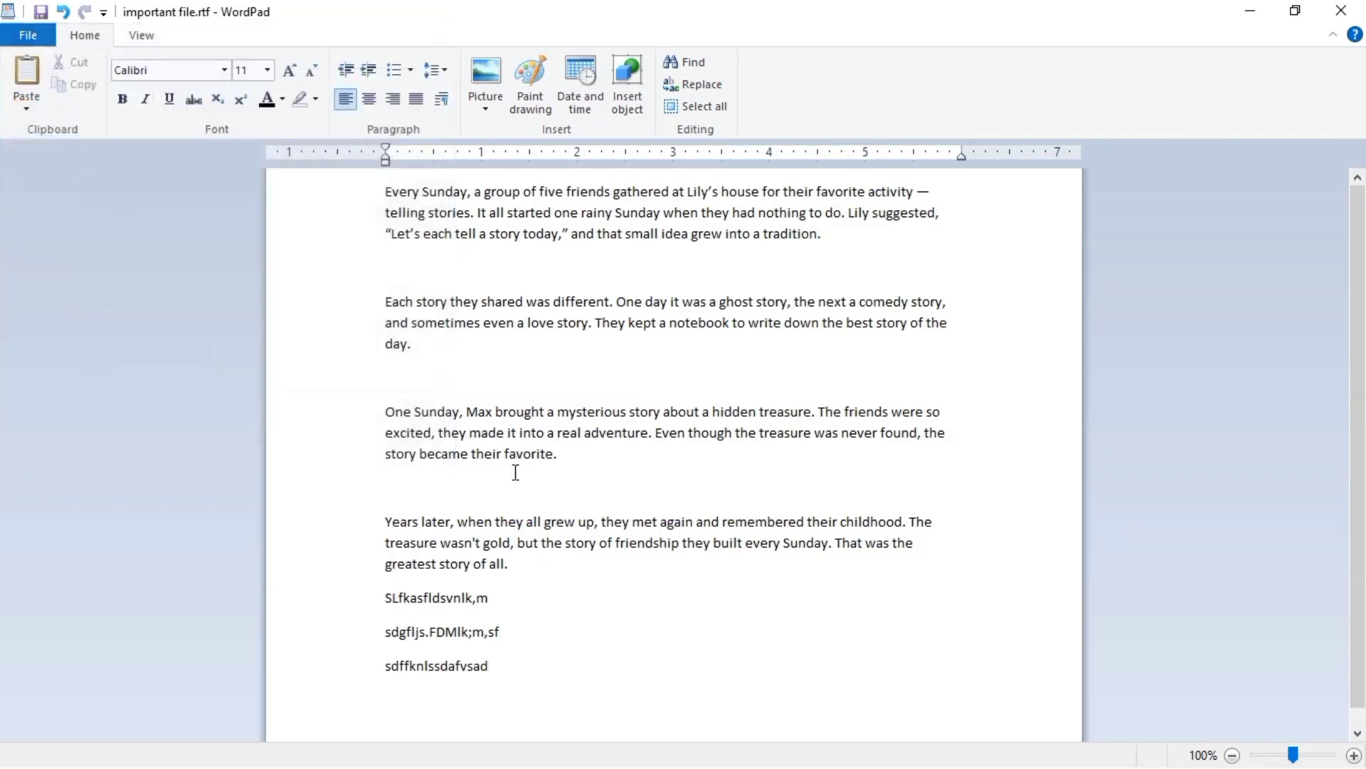
Examine the Save as options for storing a copy of important file.rtf in another format
click(28, 35)
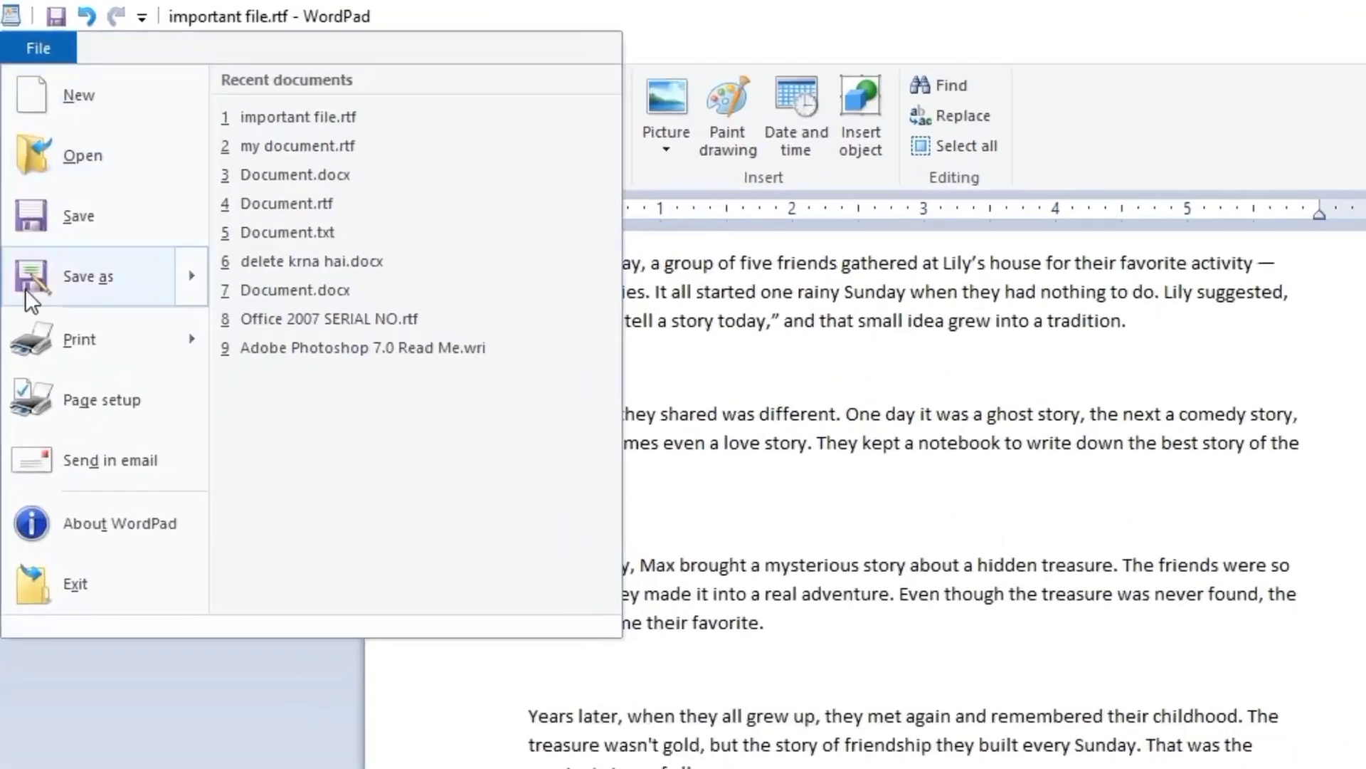
mouse_move(77, 284)
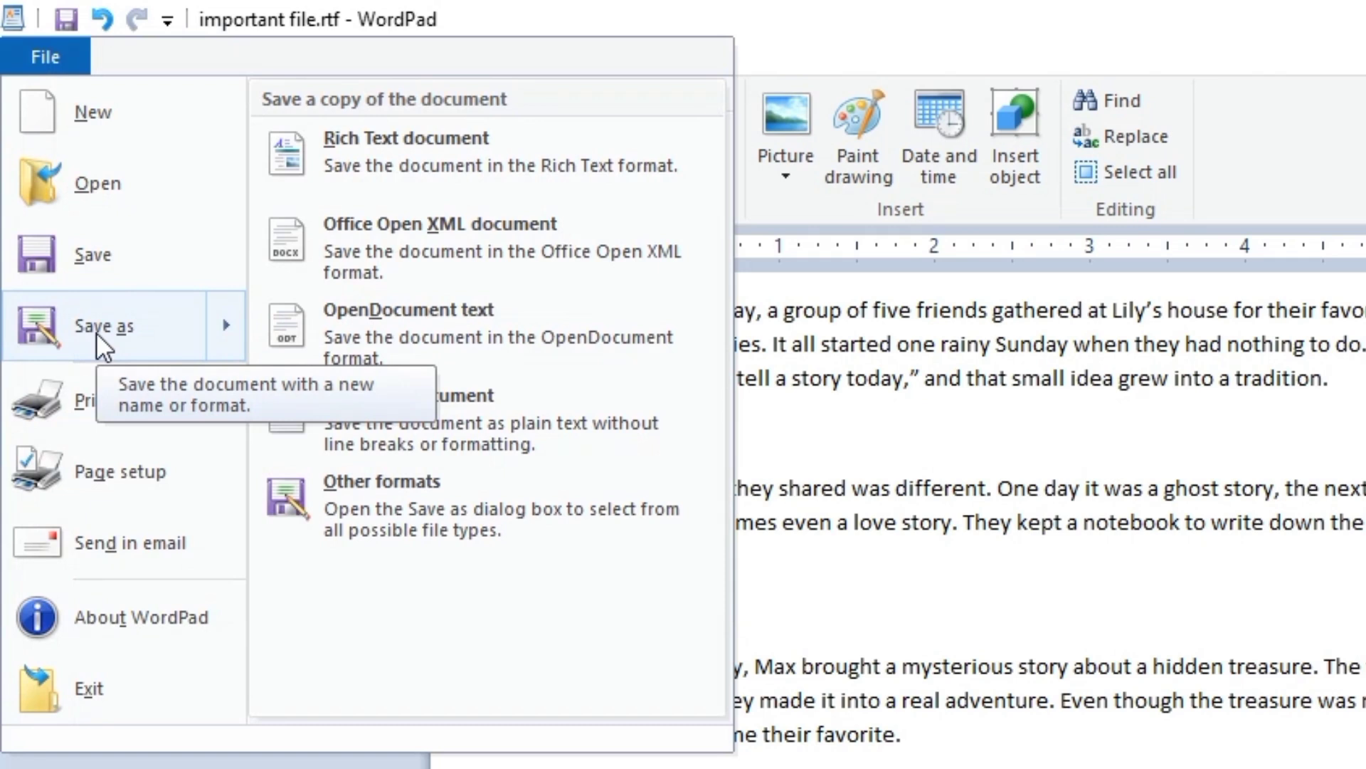
mouse_move(108, 327)
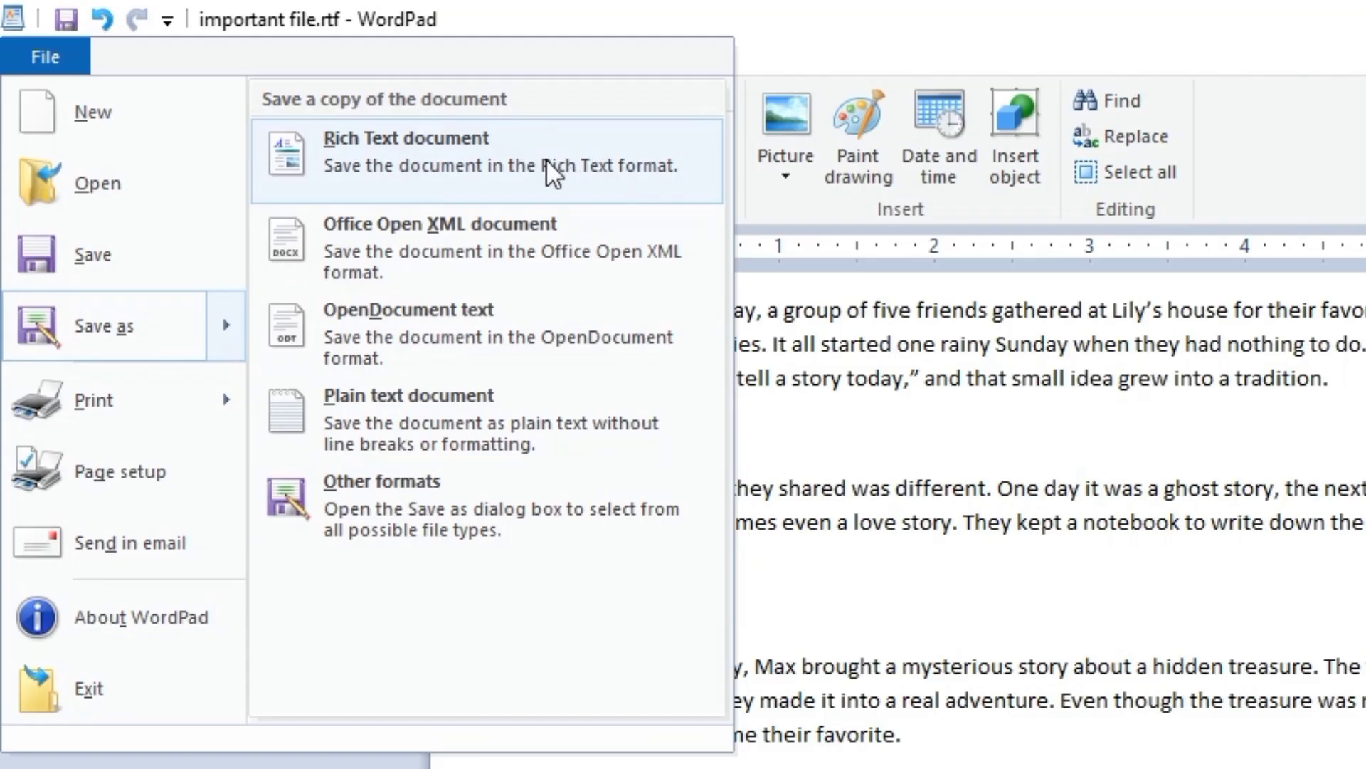
Save a copy of the document to the Desktop in Rich Text Format under the file name prince
click(426, 157)
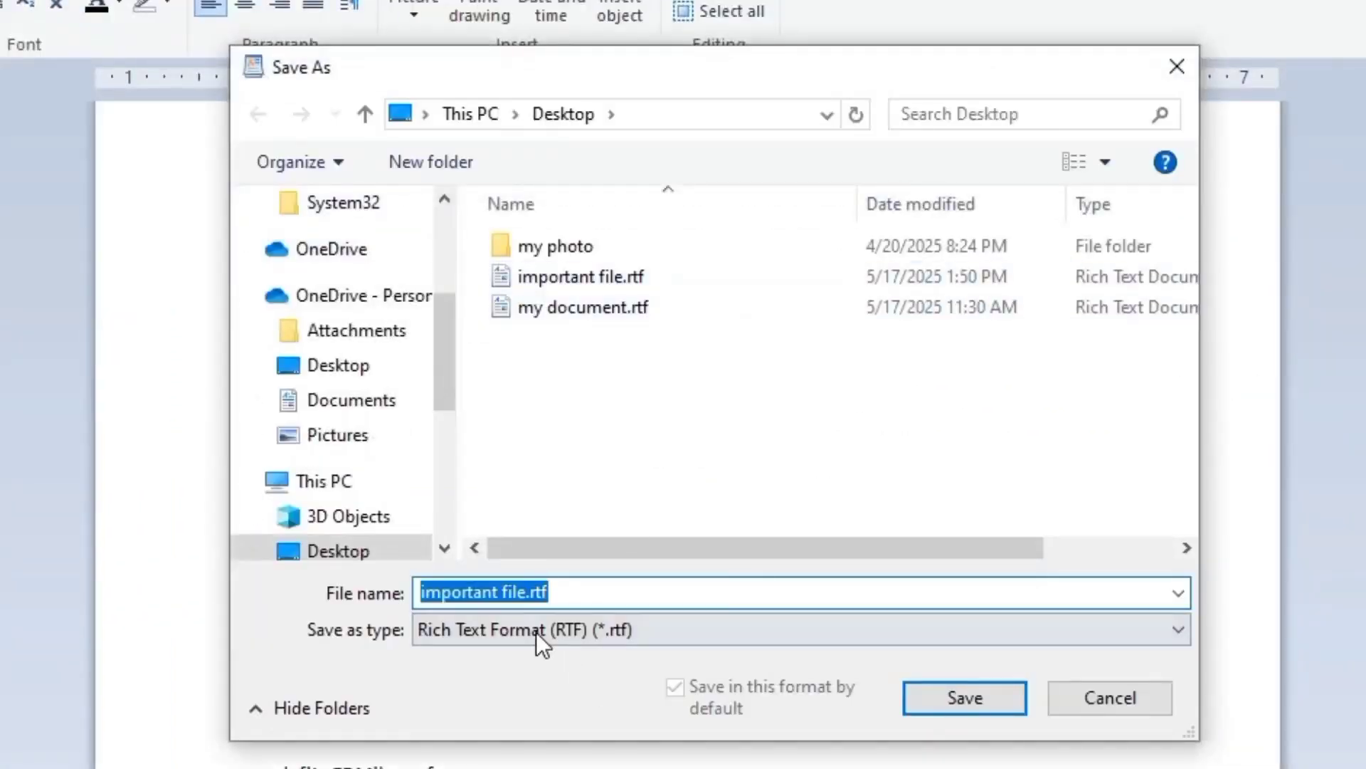
click(574, 593)
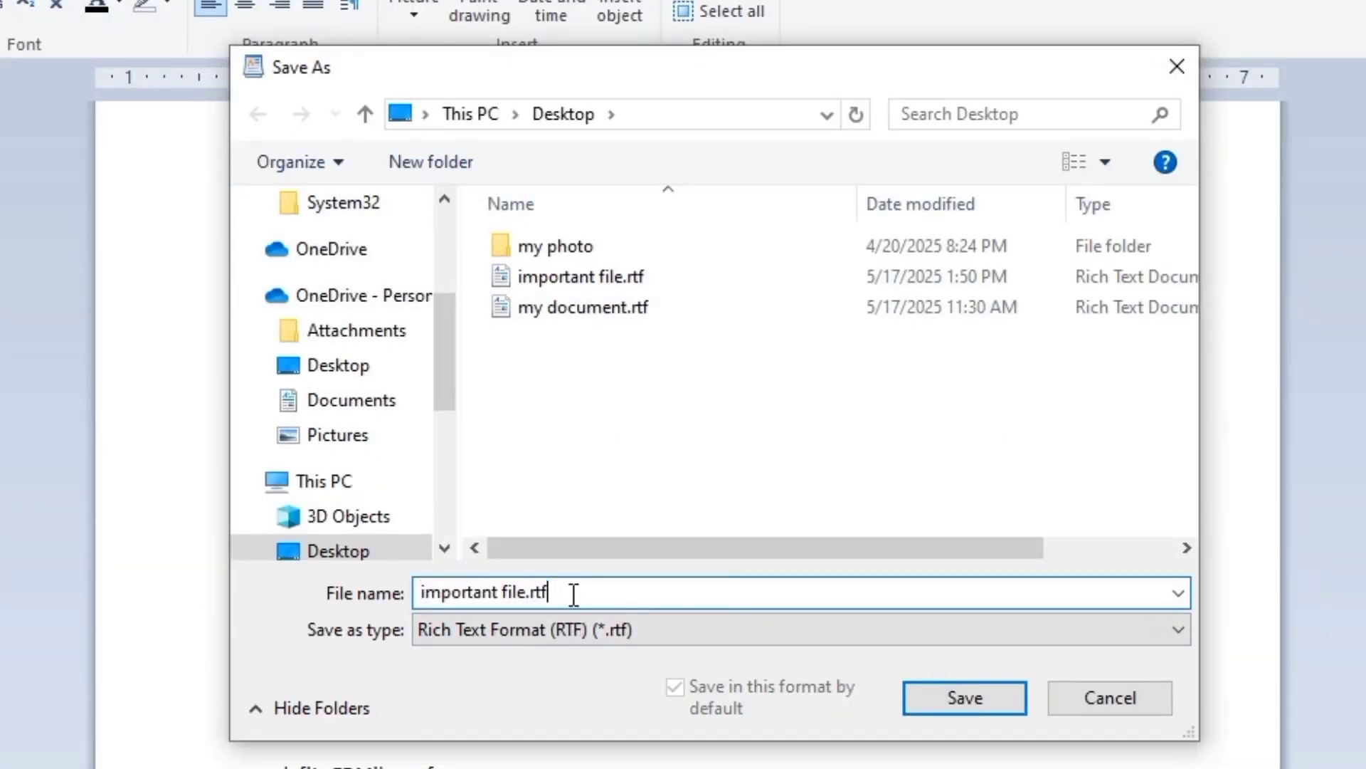
key(BackSpace)
key(BackSpace)
key(BackSpace)
key(BackSpace)
key(BackSpace)
key(BackSpace)
key(BackSpace)
key(BackSpace)
key(BackSpace)
key(BackSpace)
key(BackSpace)
key(BackSpace)
key(BackSpace)
key(BackSpace)
key(BackSpace)
key(BackSpace)
key(BackSpace)
key(BackSpace)
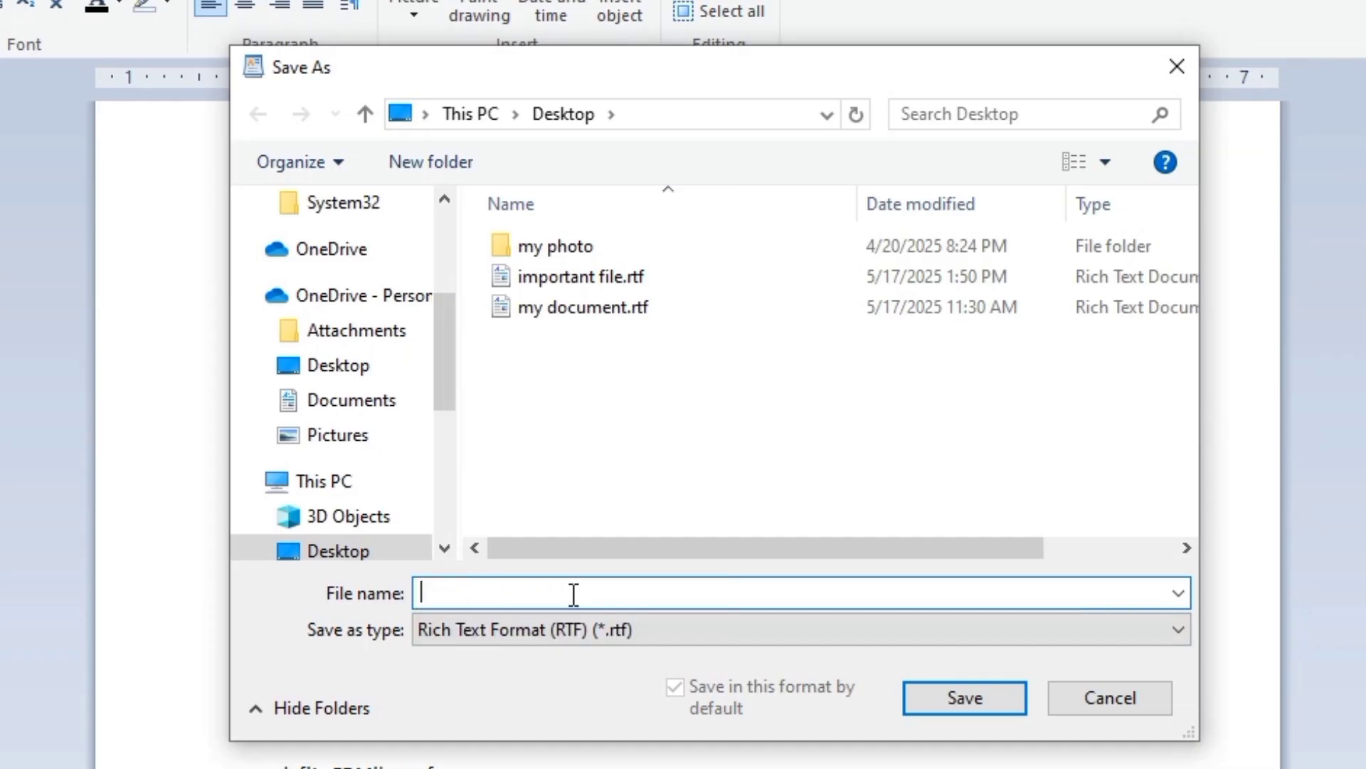
text(prince)
click(959, 700)
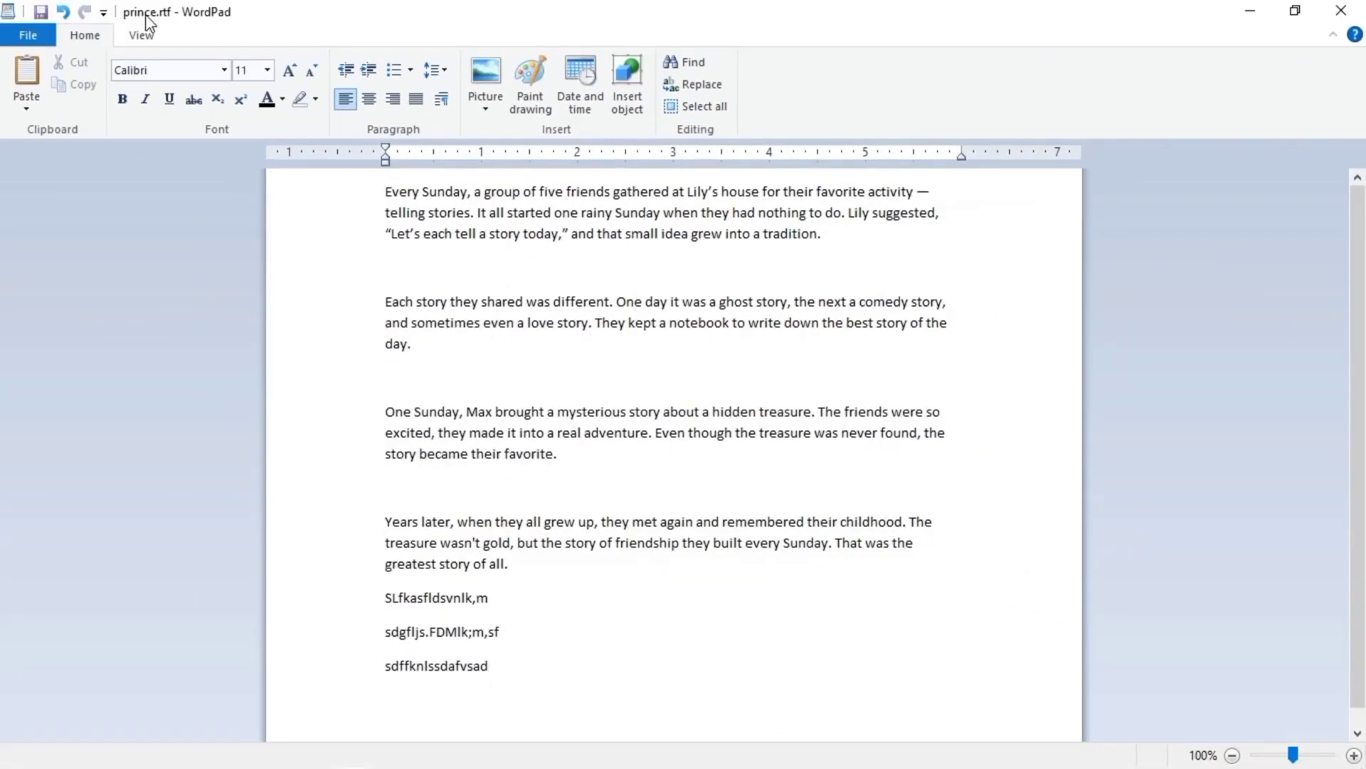
Open the print settings for the document and set the Microsoft Print to PDF orientation to Landscape
click(37, 34)
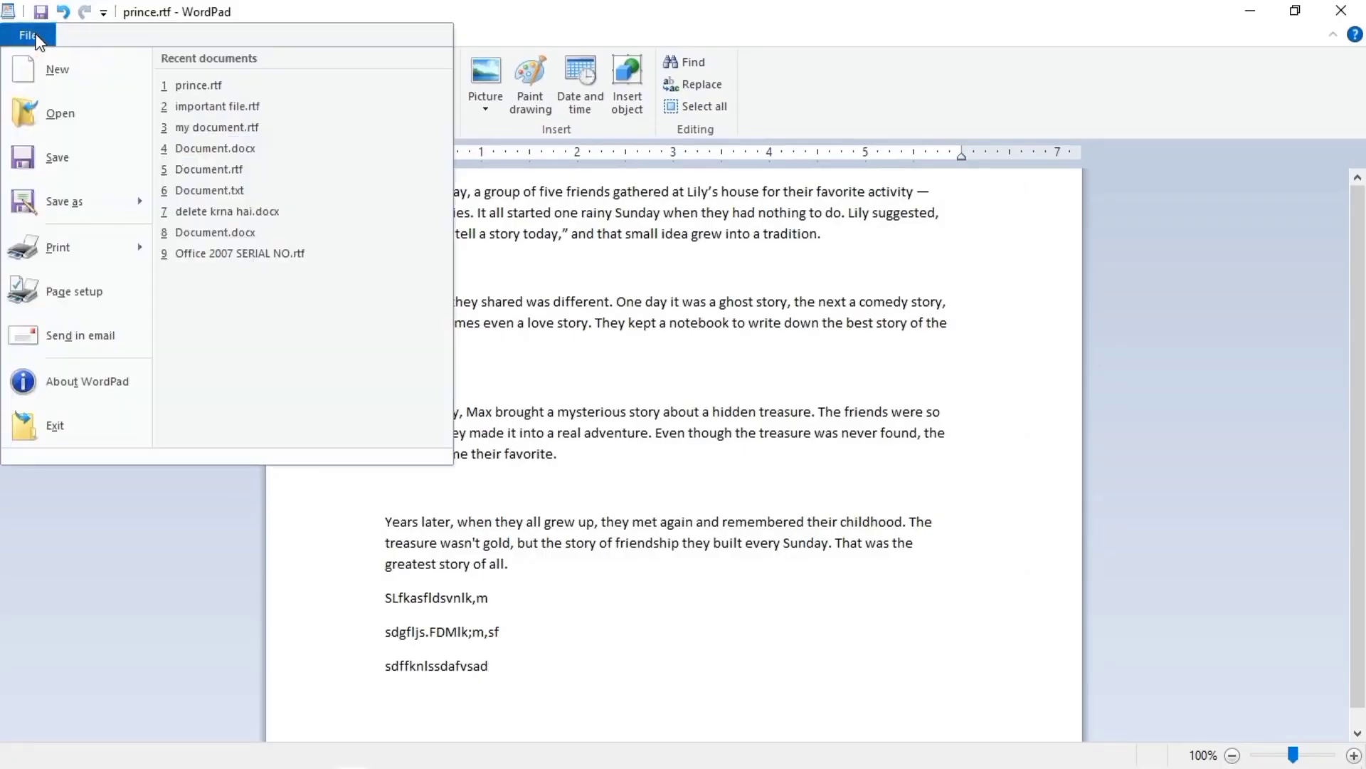
mouse_move(93, 251)
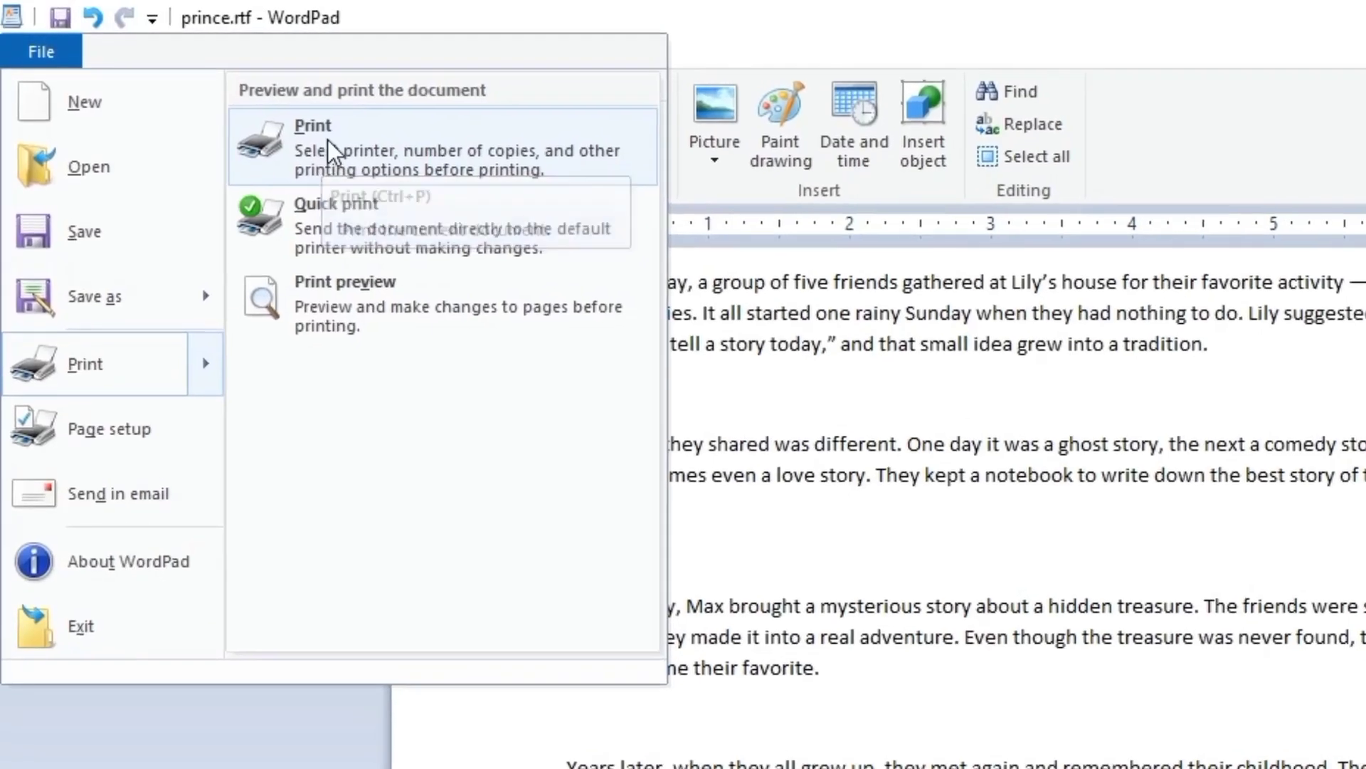
click(328, 140)
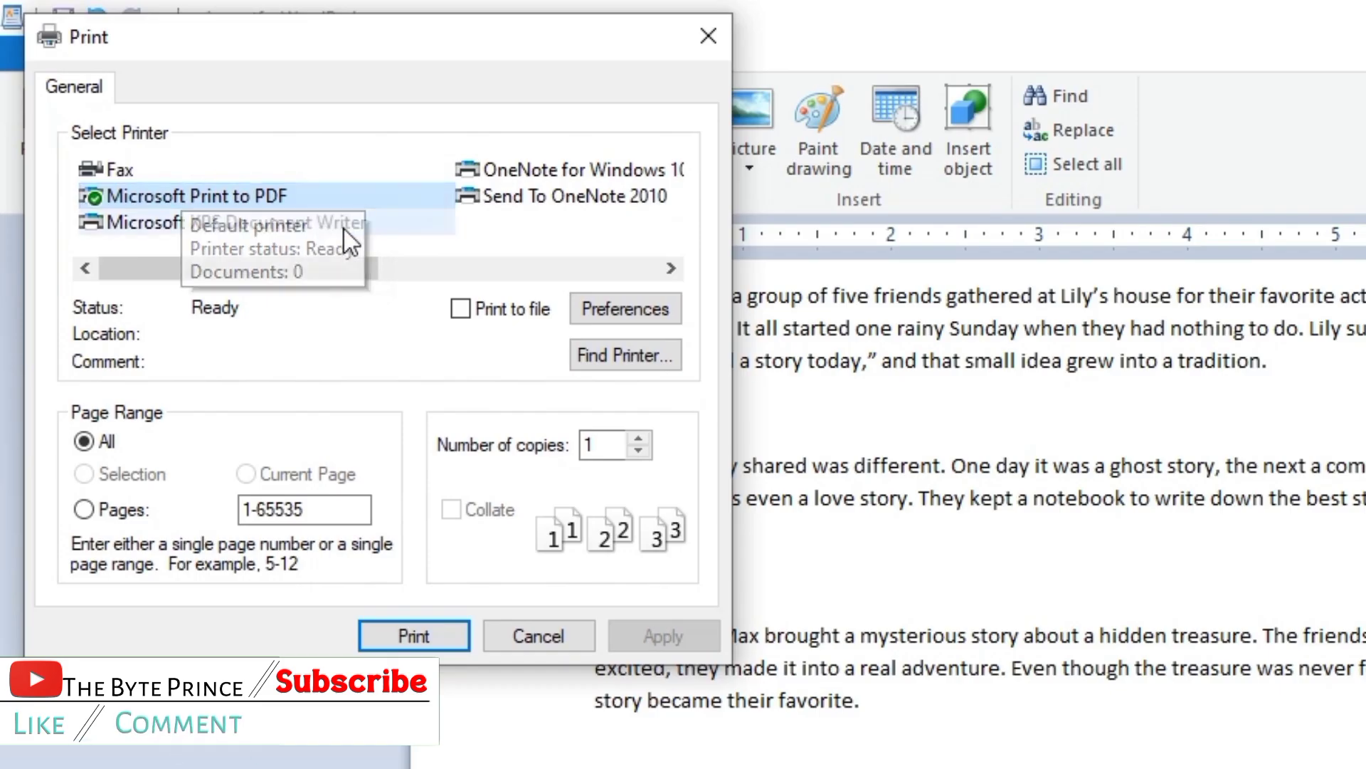
mouse_move(246, 271)
mouse_down()
mouse_move(355, 267)
mouse_move(246, 271)
mouse_up()
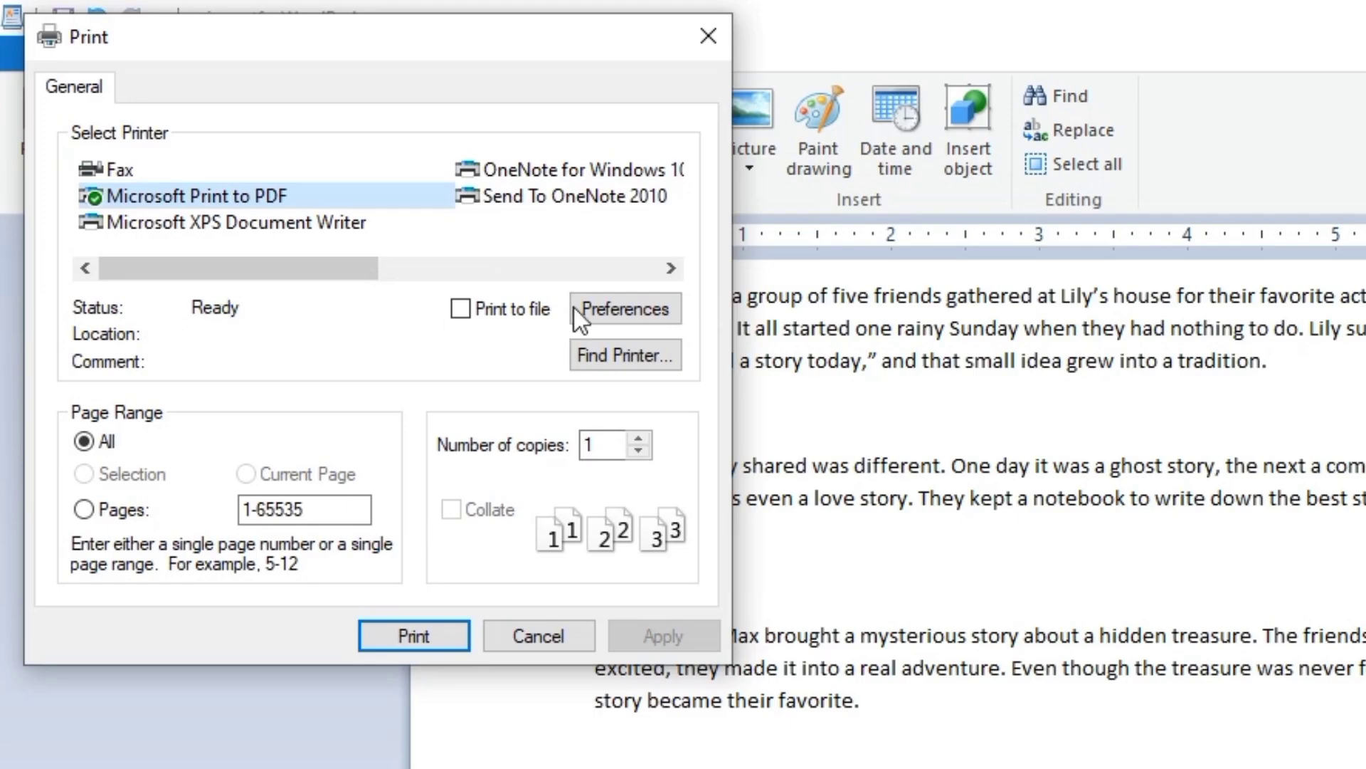
click(608, 313)
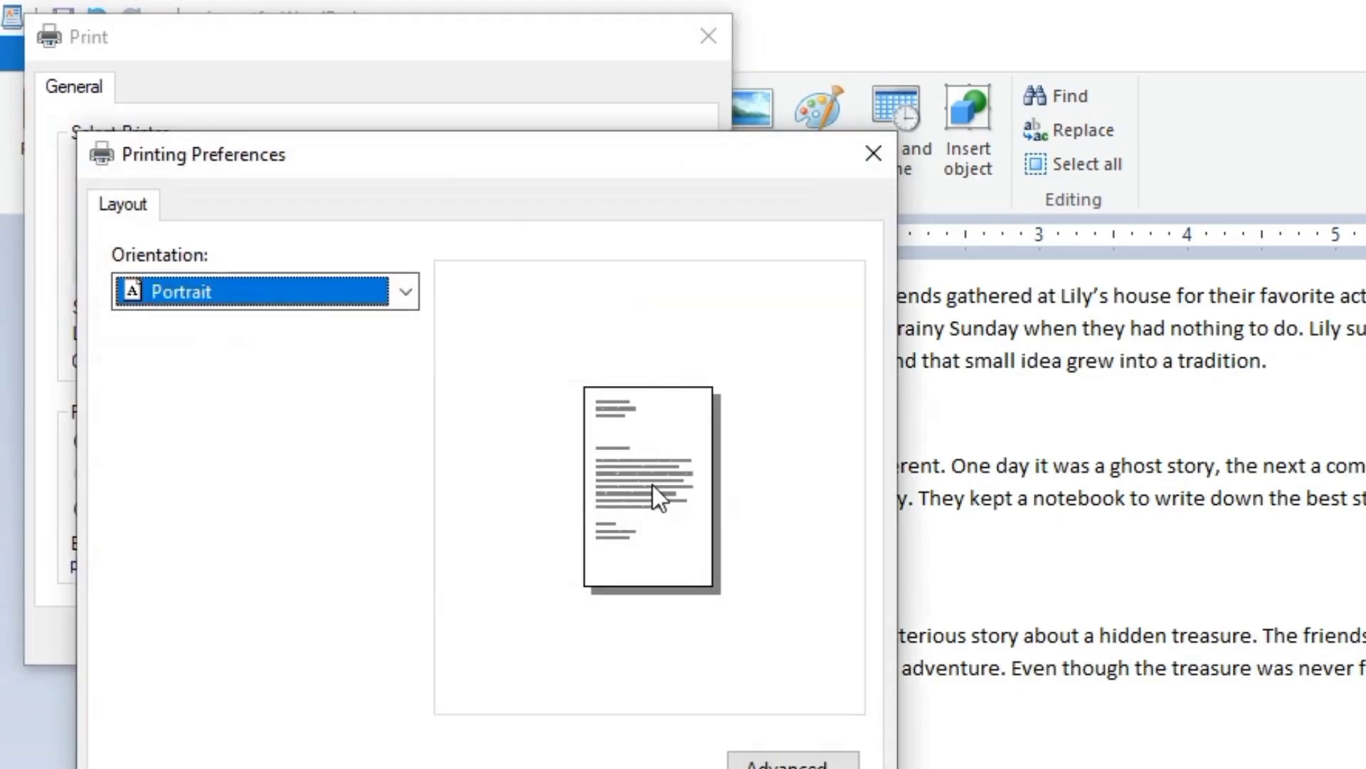
click(407, 289)
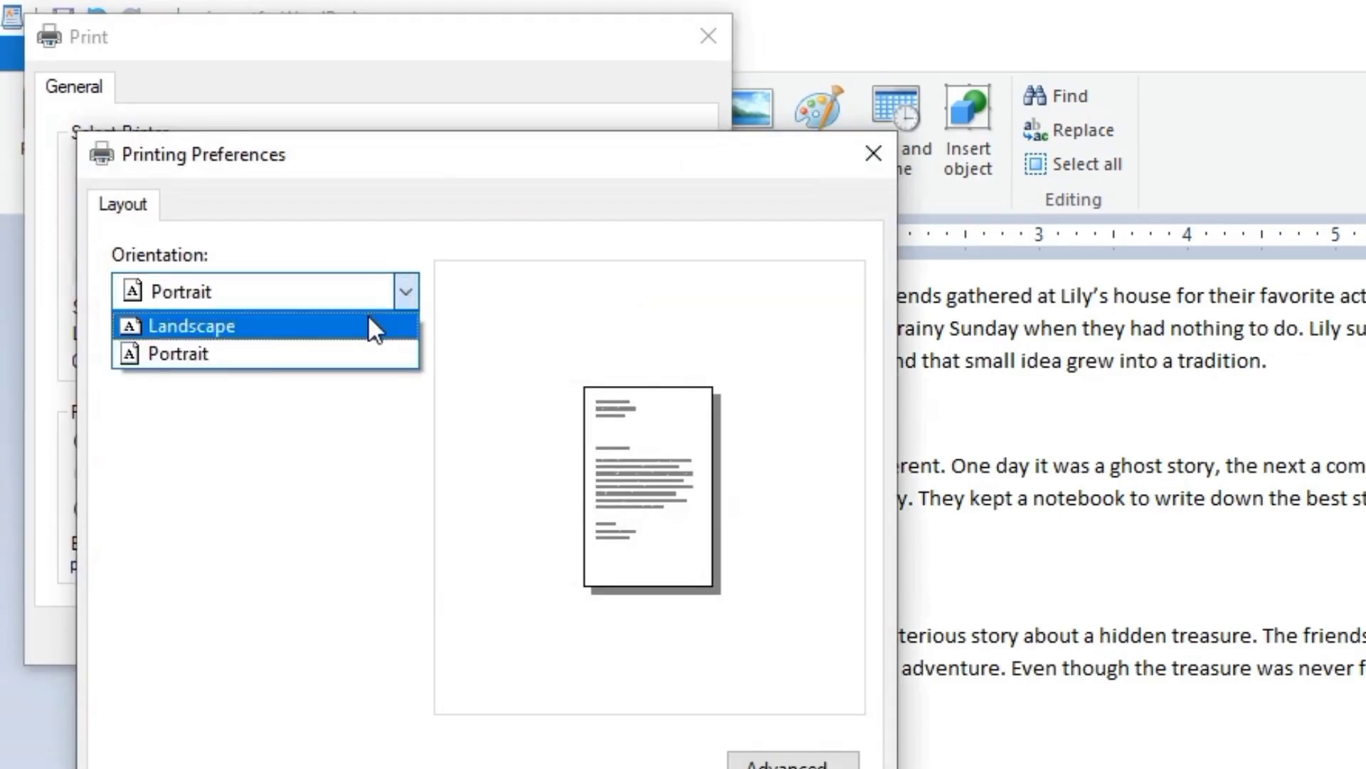
click(220, 326)
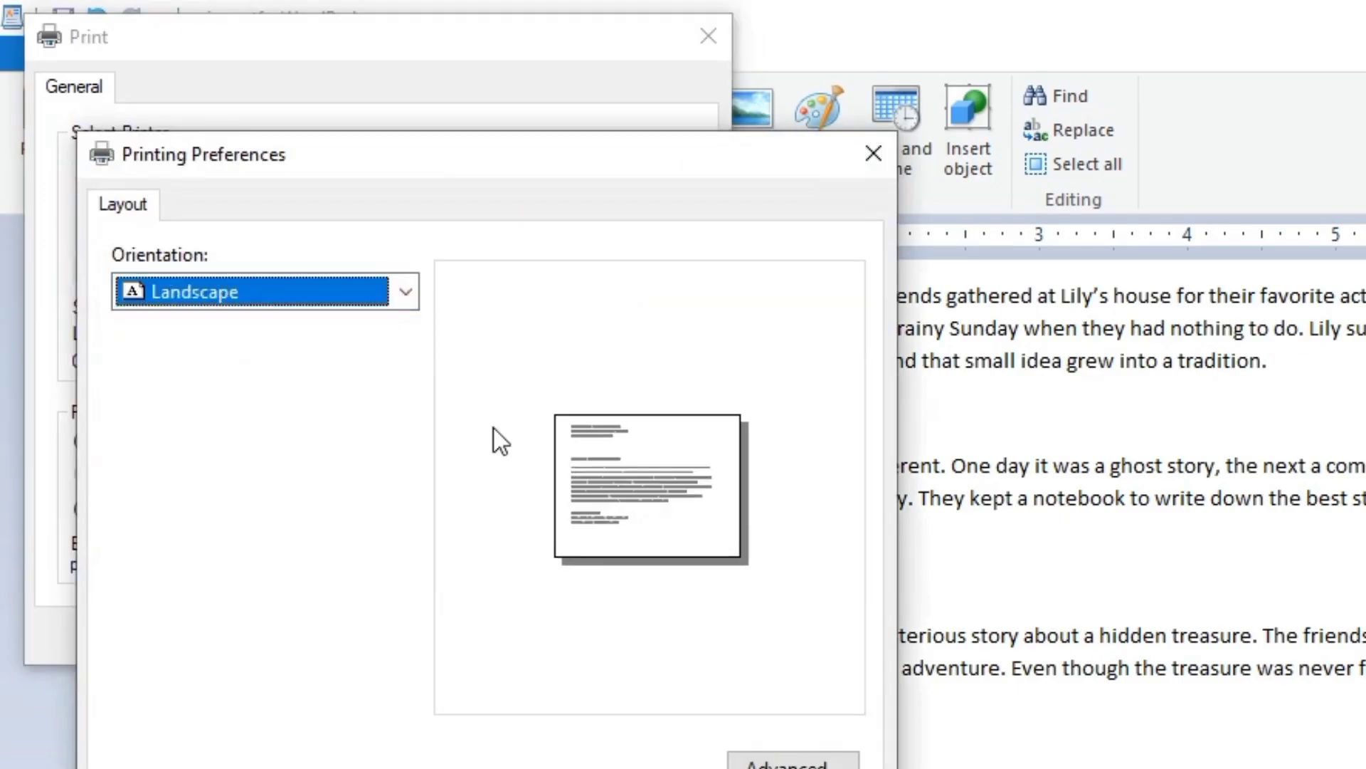
Examine the paper sizes offered in the PDF printer's advanced options and return to the print settings
click(804, 762)
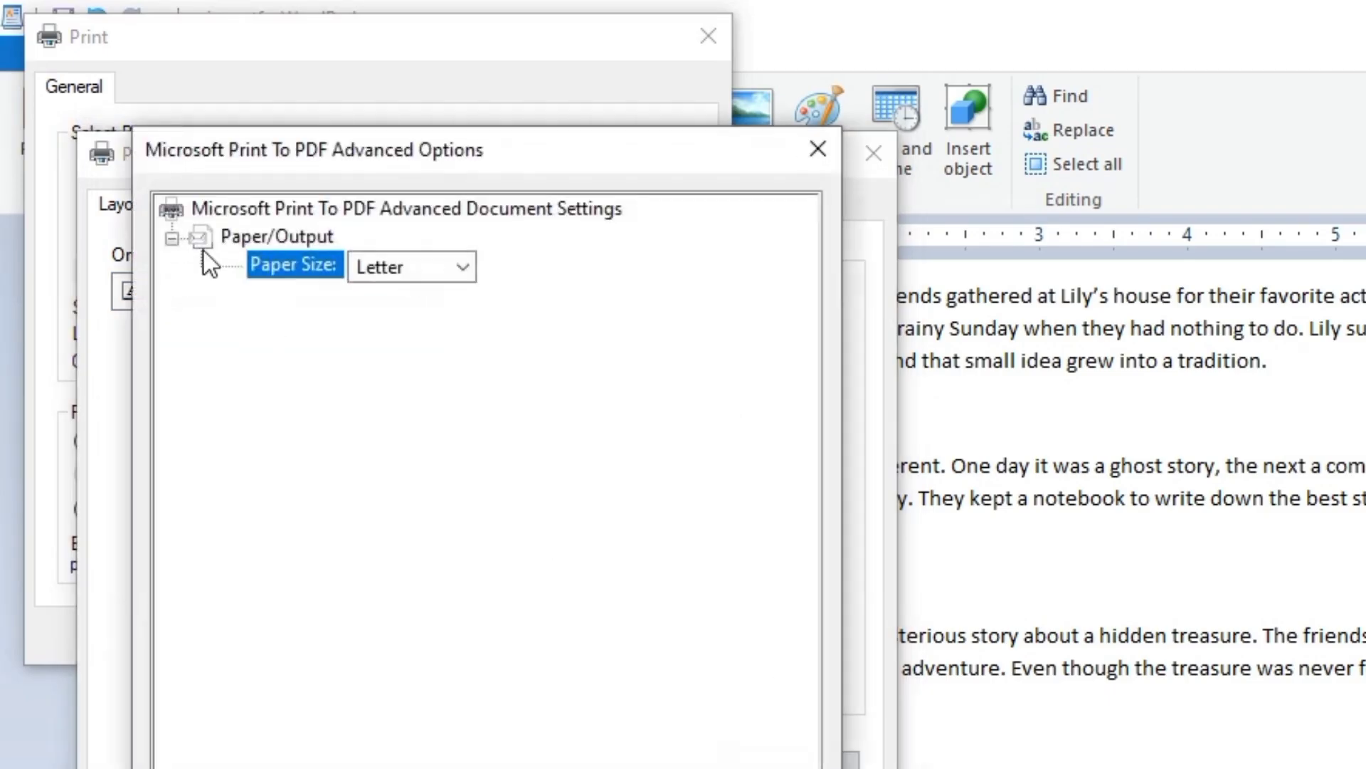
click(461, 267)
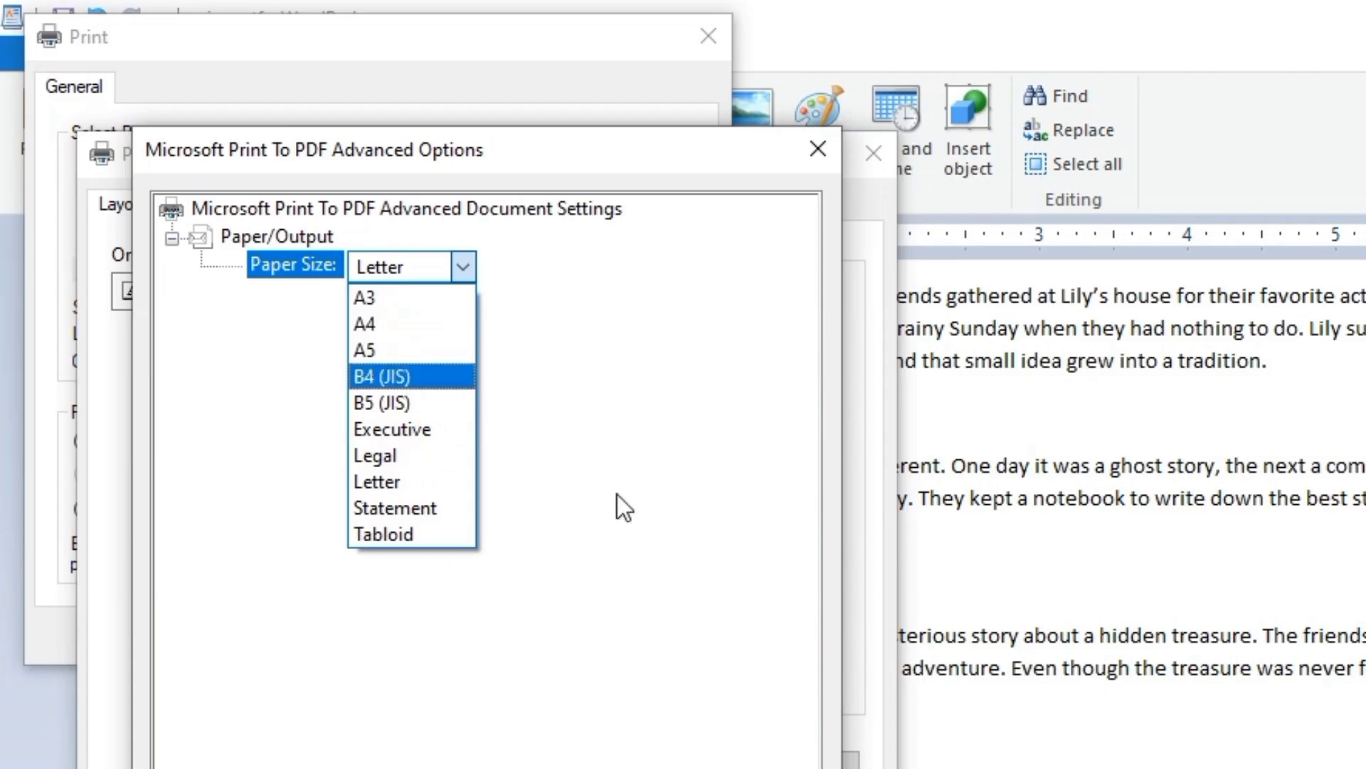
key(Escape)
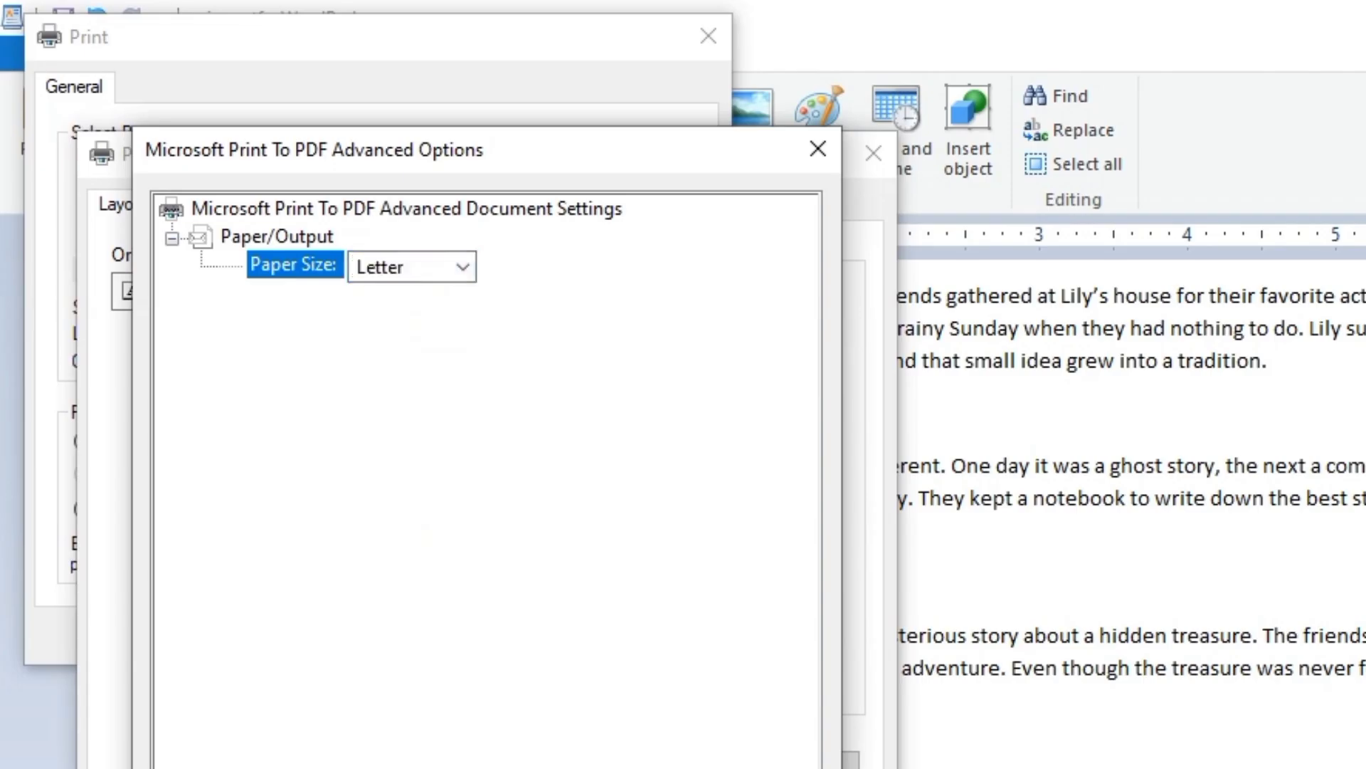
key(Return)
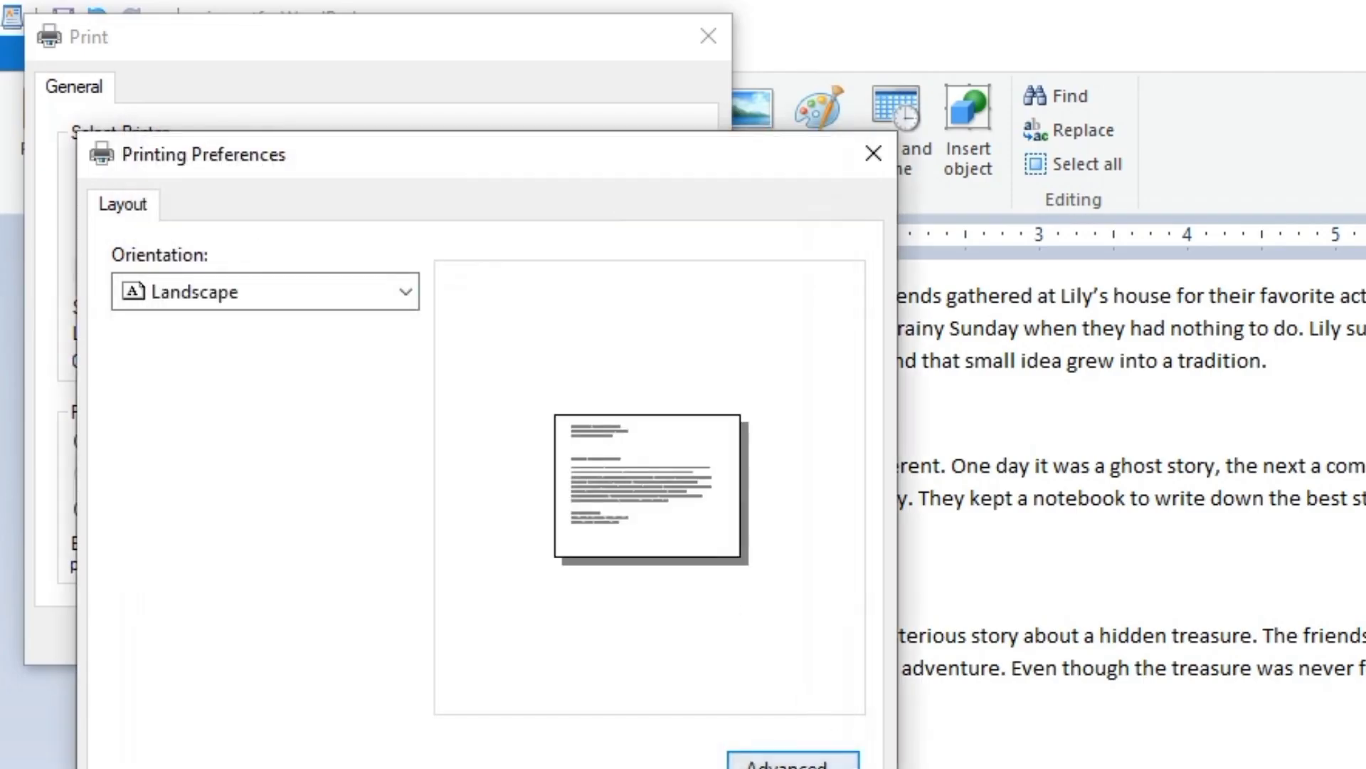
click(703, 768)
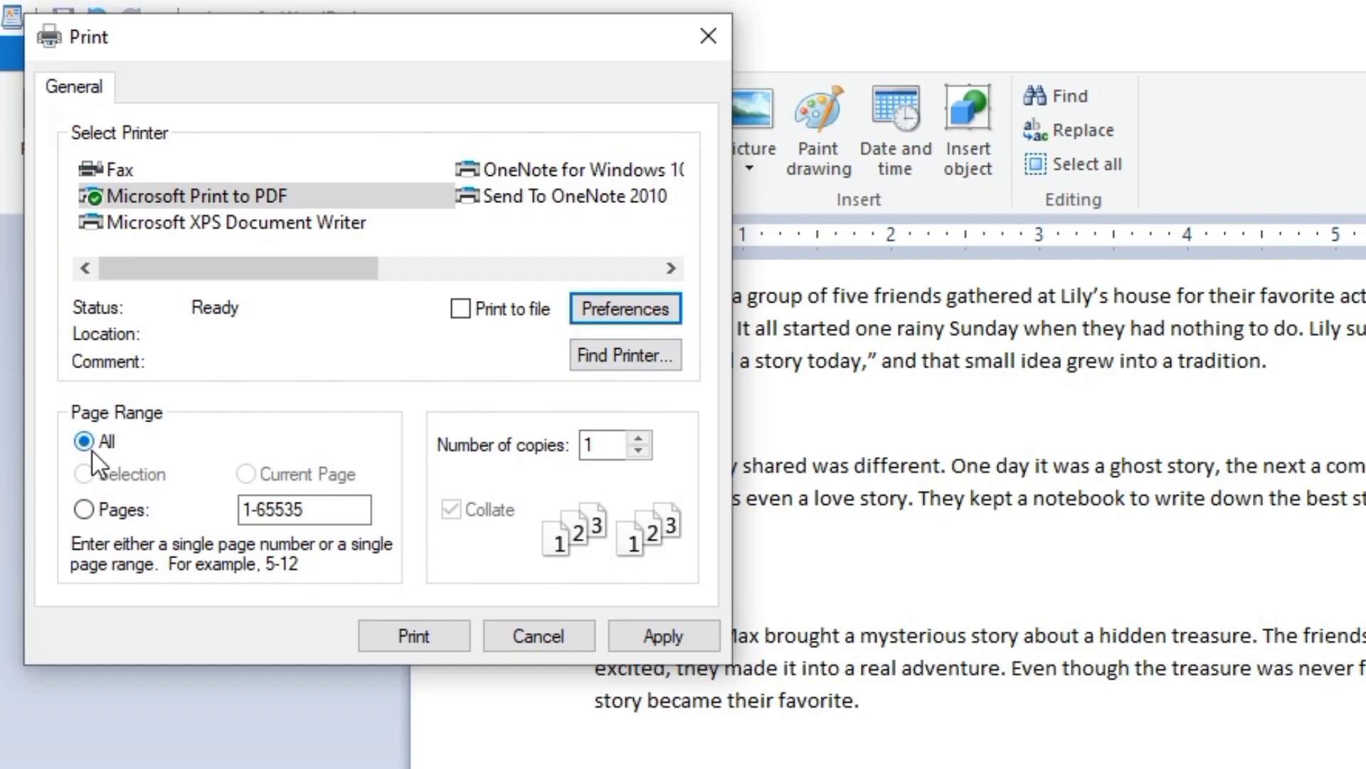
Switch the print page range to Pages, check the number of copies, and close the print settings without printing
click(83, 510)
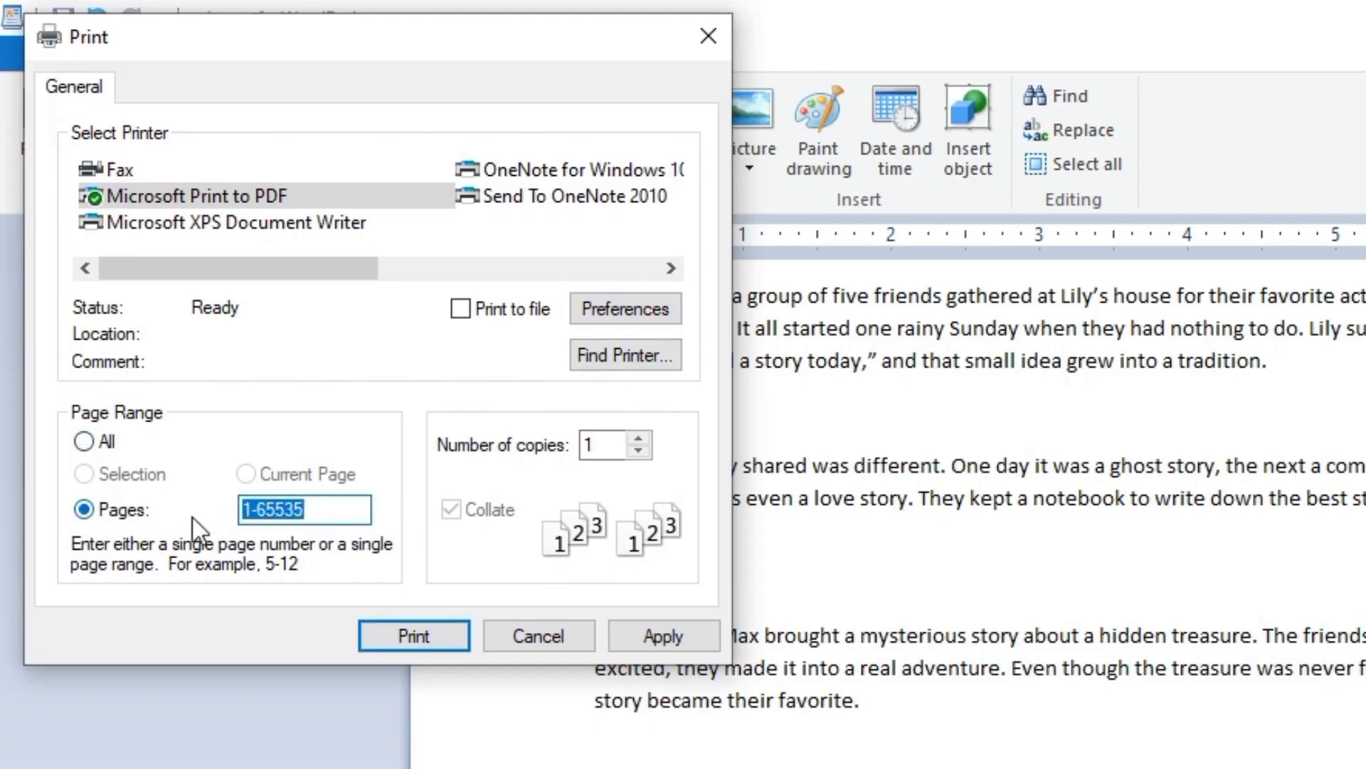
click(641, 440)
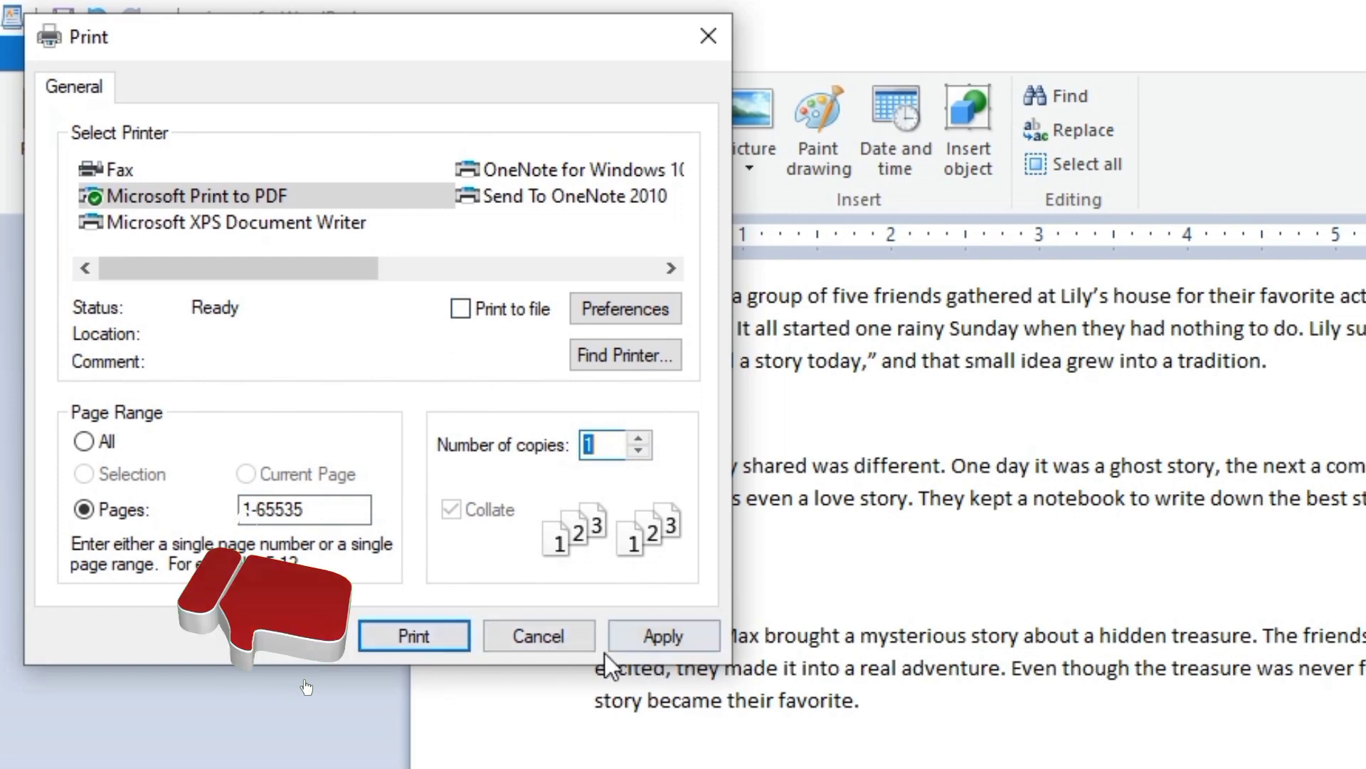
click(708, 37)
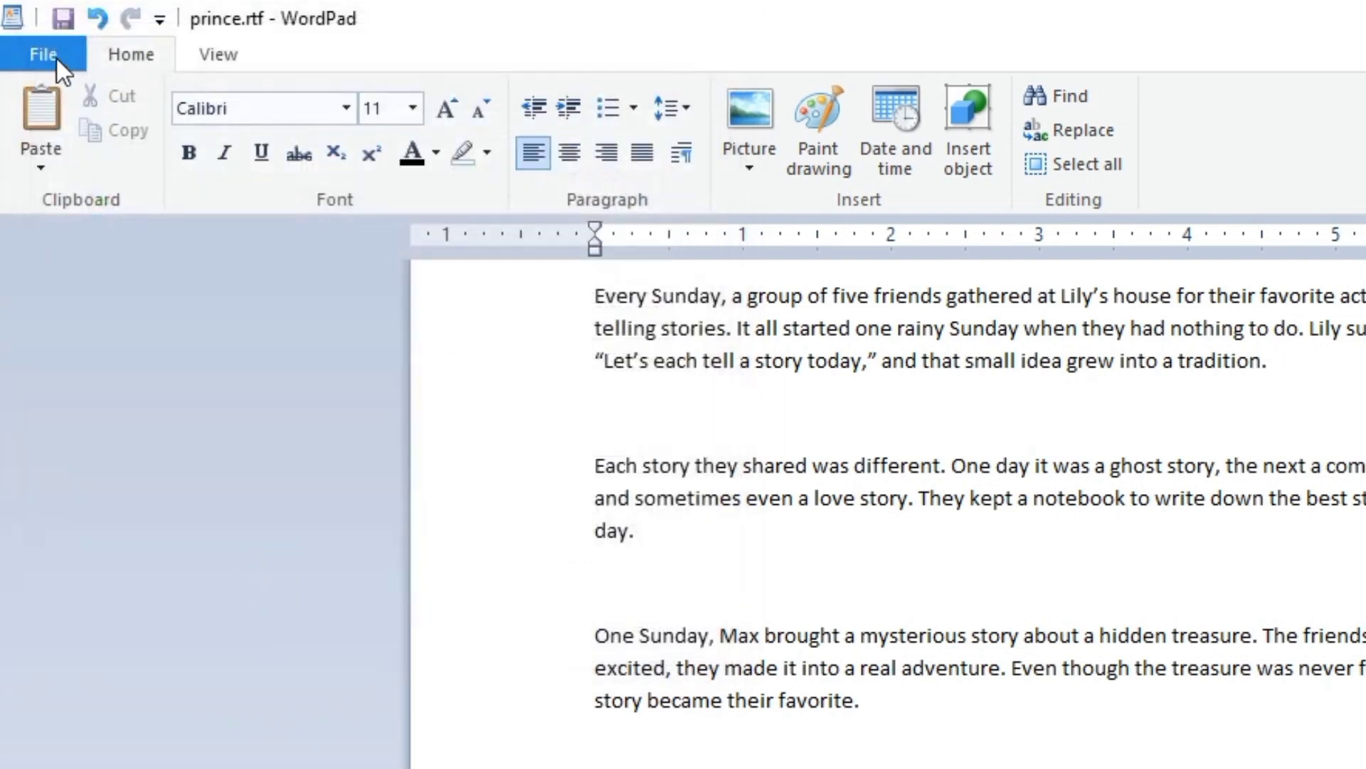
Set the document's page setup to A5 paper with a top margin of 2 inches
click(42, 53)
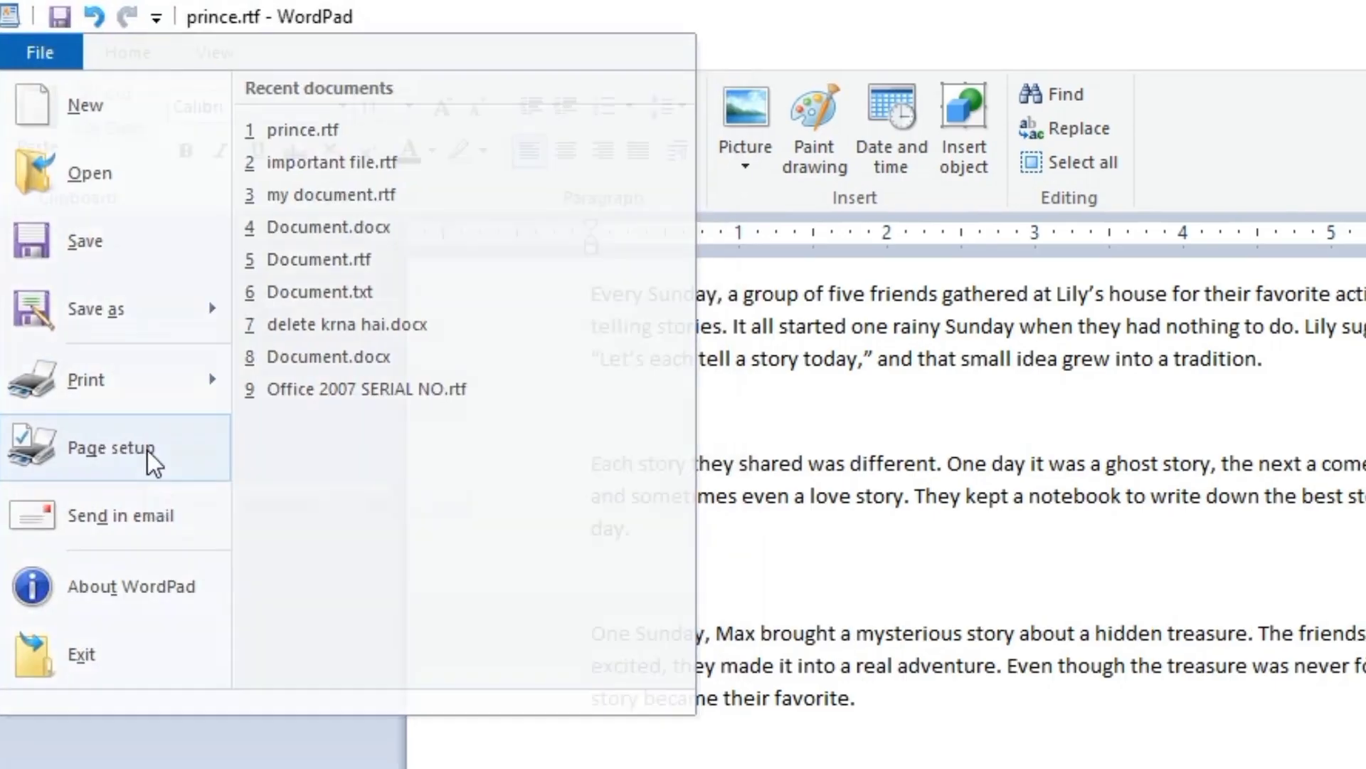
click(114, 450)
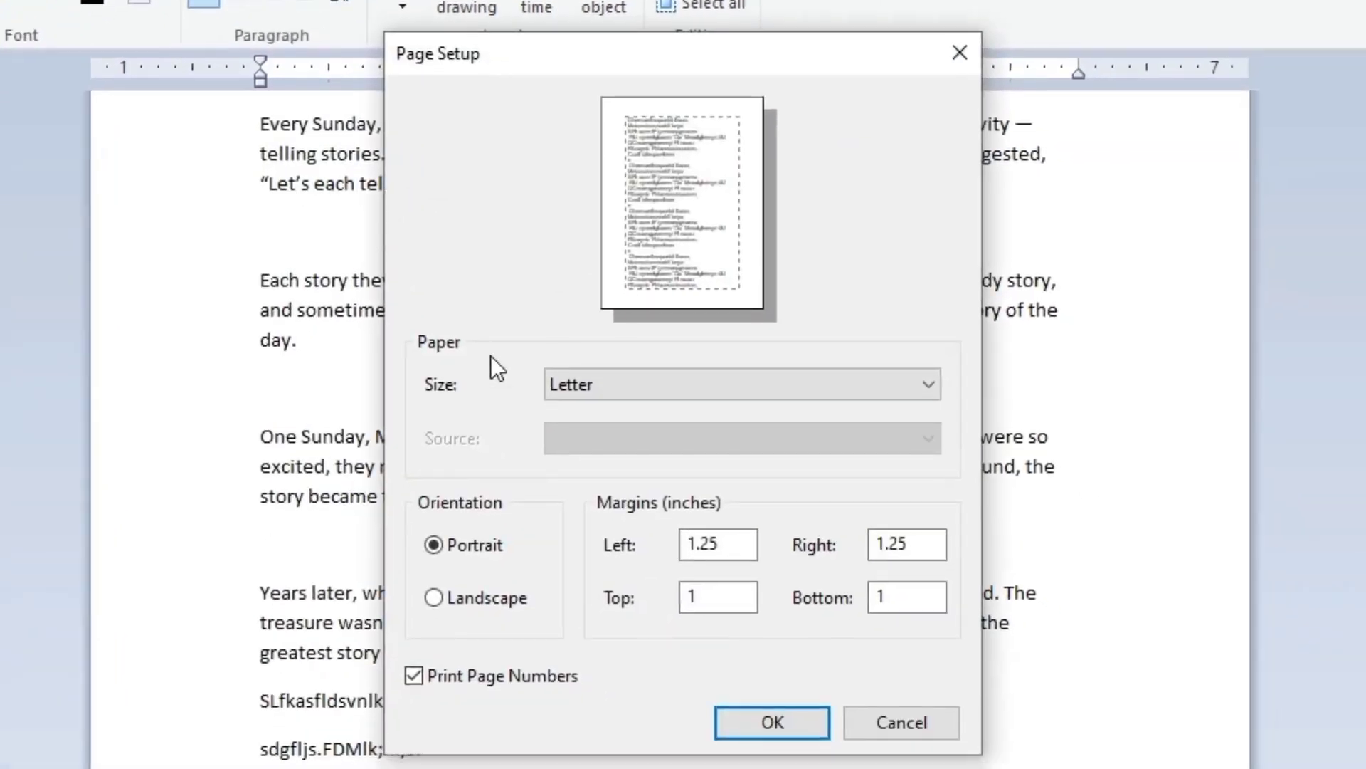
click(925, 386)
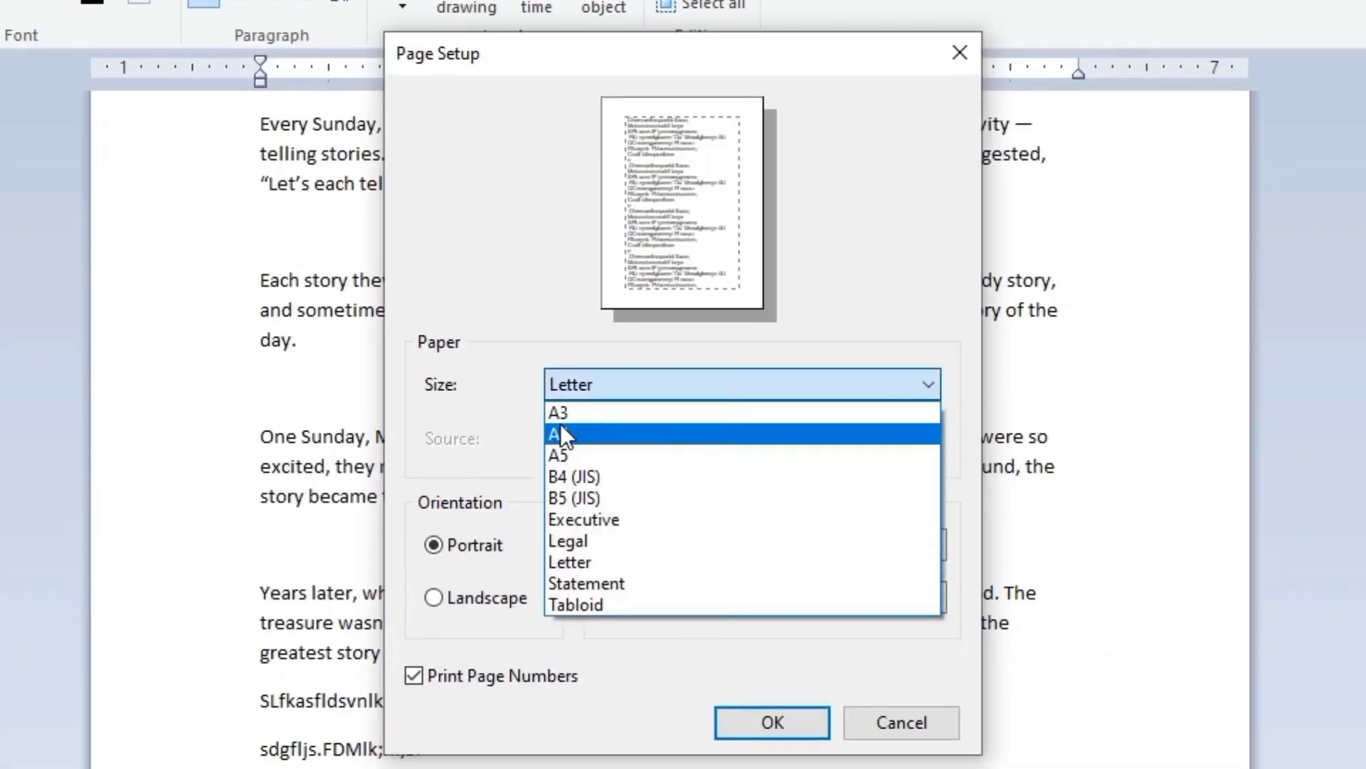
click(528, 459)
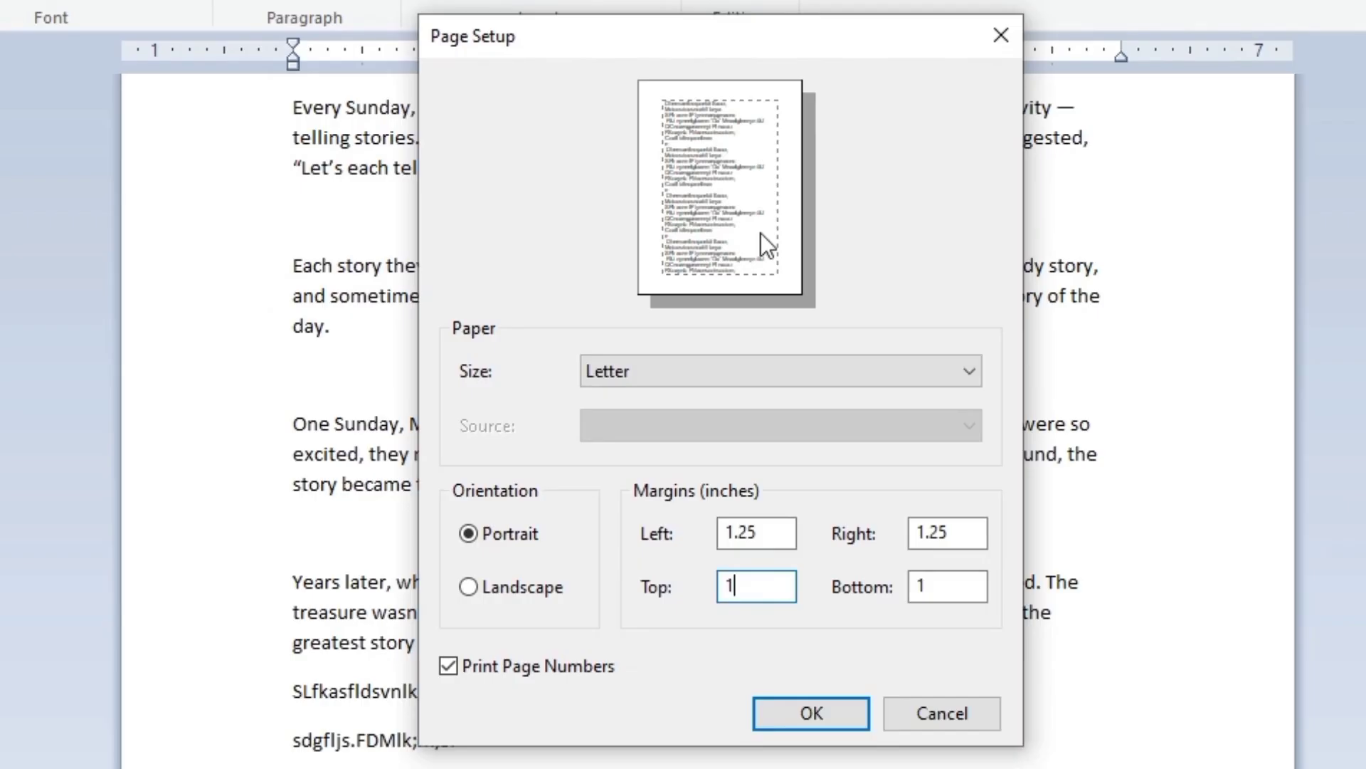
key(BackSpace)
text(2)
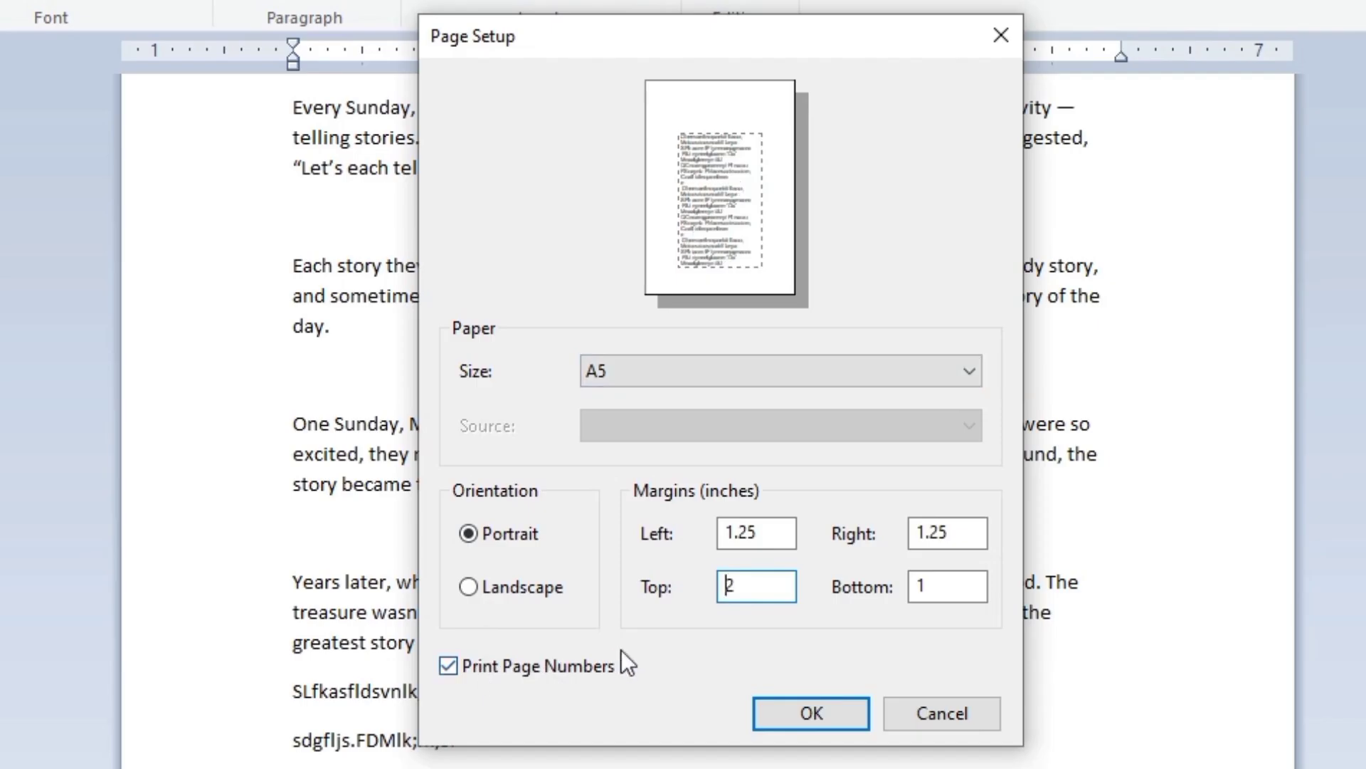
click(781, 710)
click(28, 35)
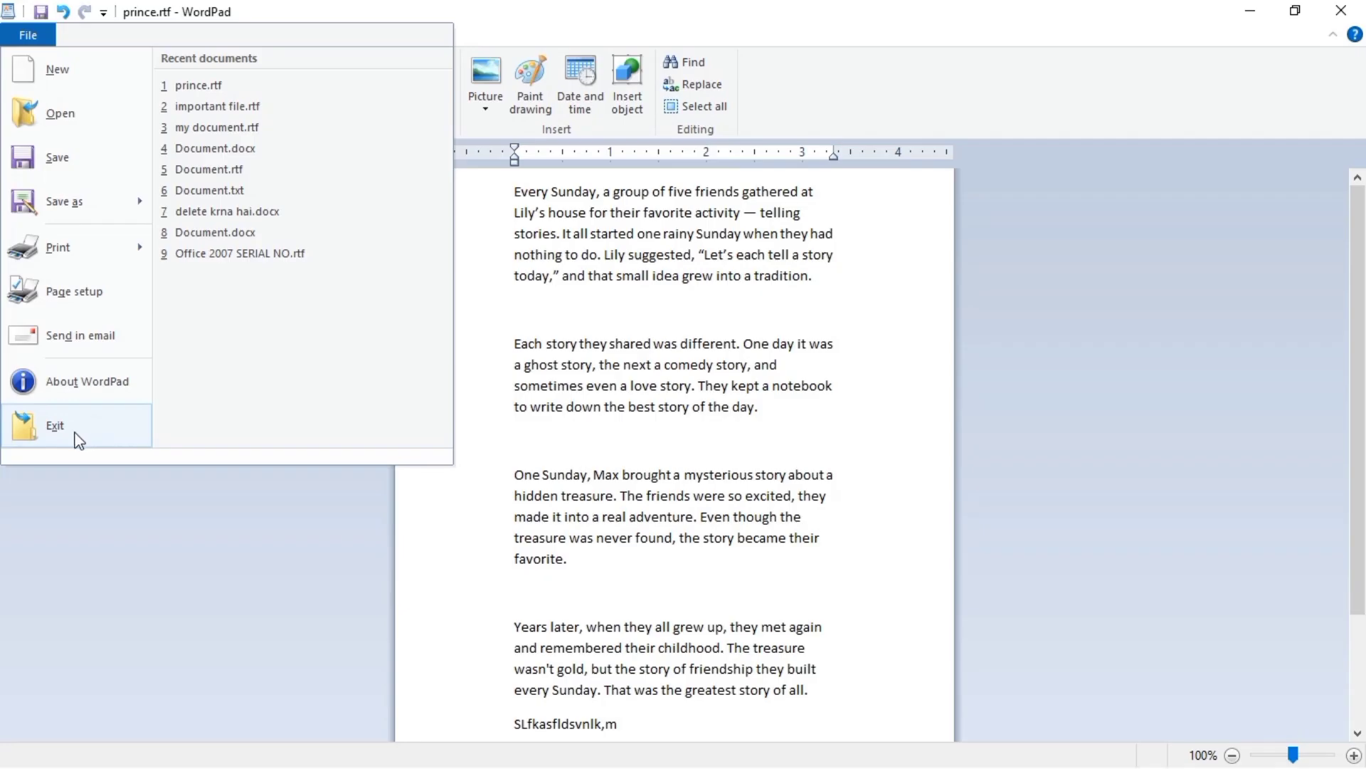
click(163, 492)
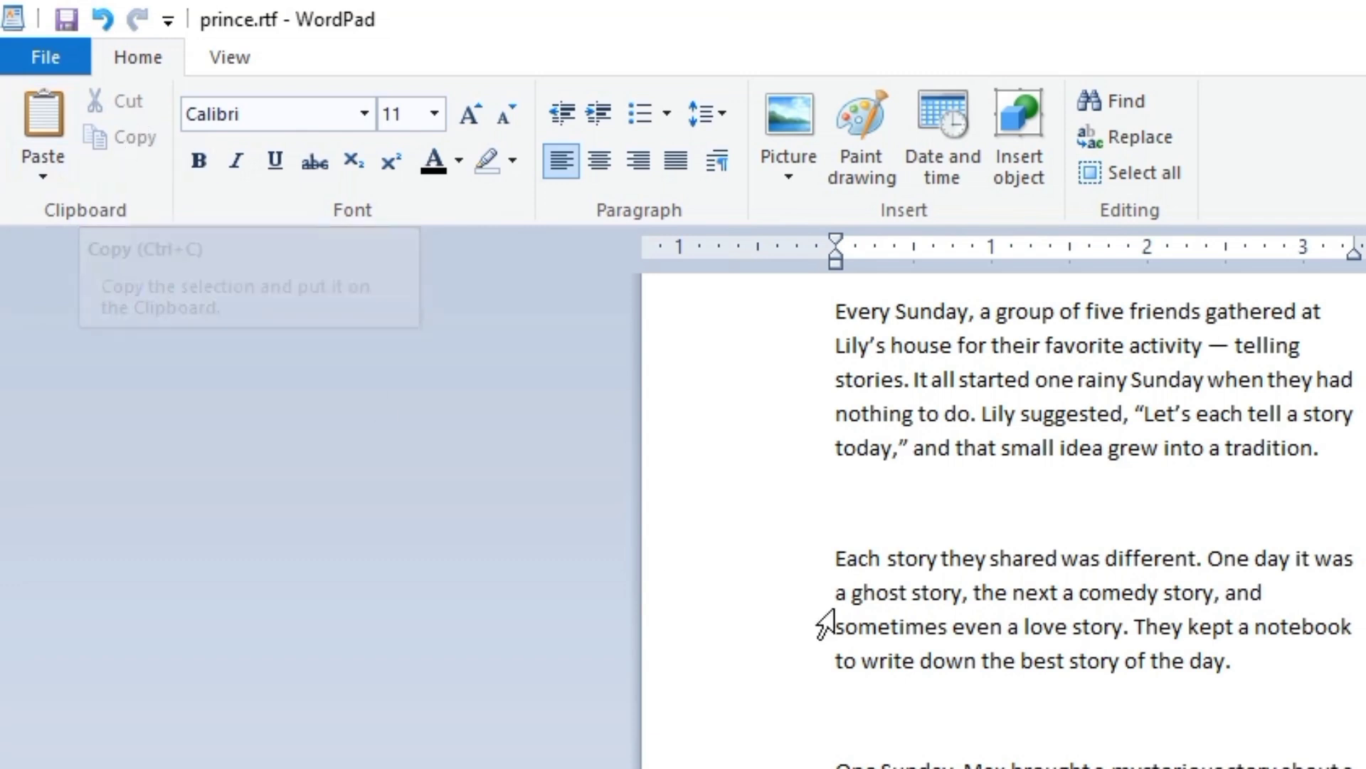
click(1042, 504)
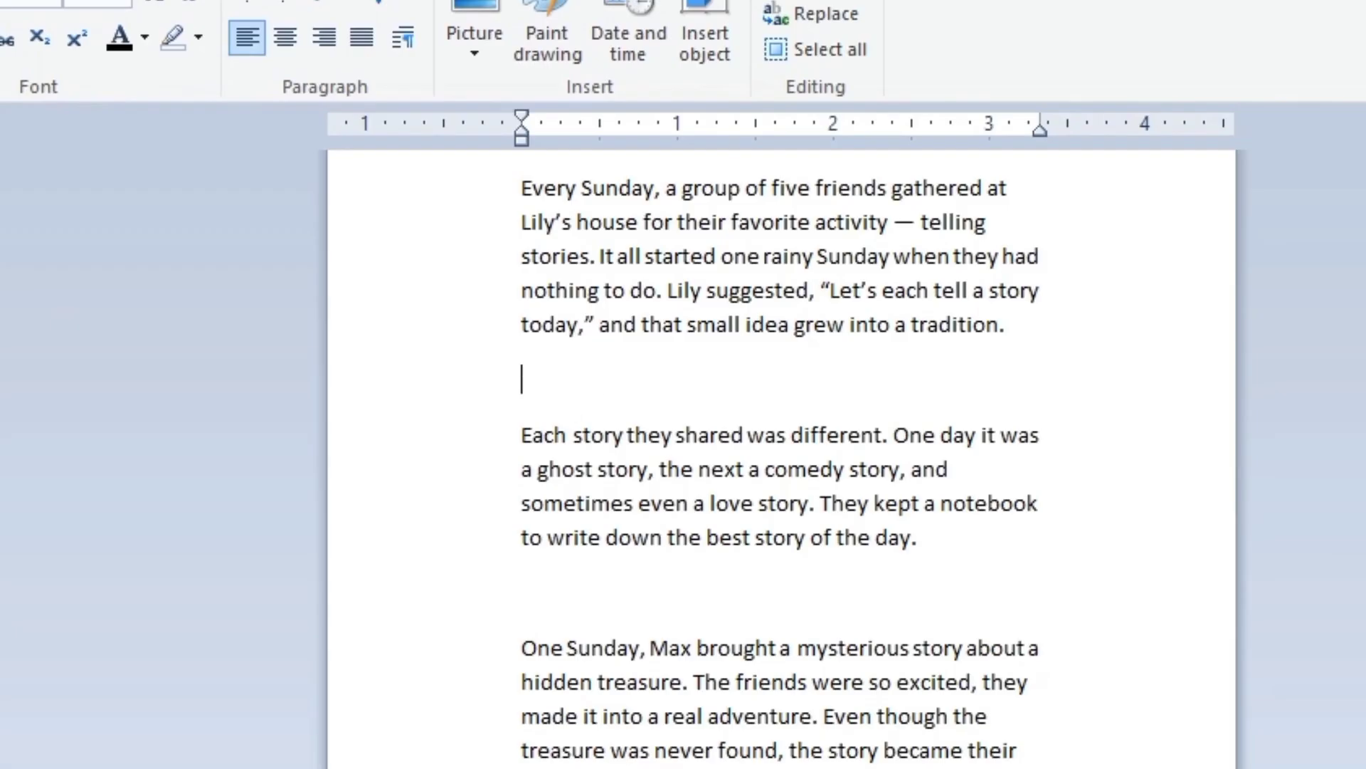
Cut the first line, "Every Sunday, a group of five friends gathered at", and paste it on a new line at the document's end
click(1025, 182)
drag(999, 188, 531, 188)
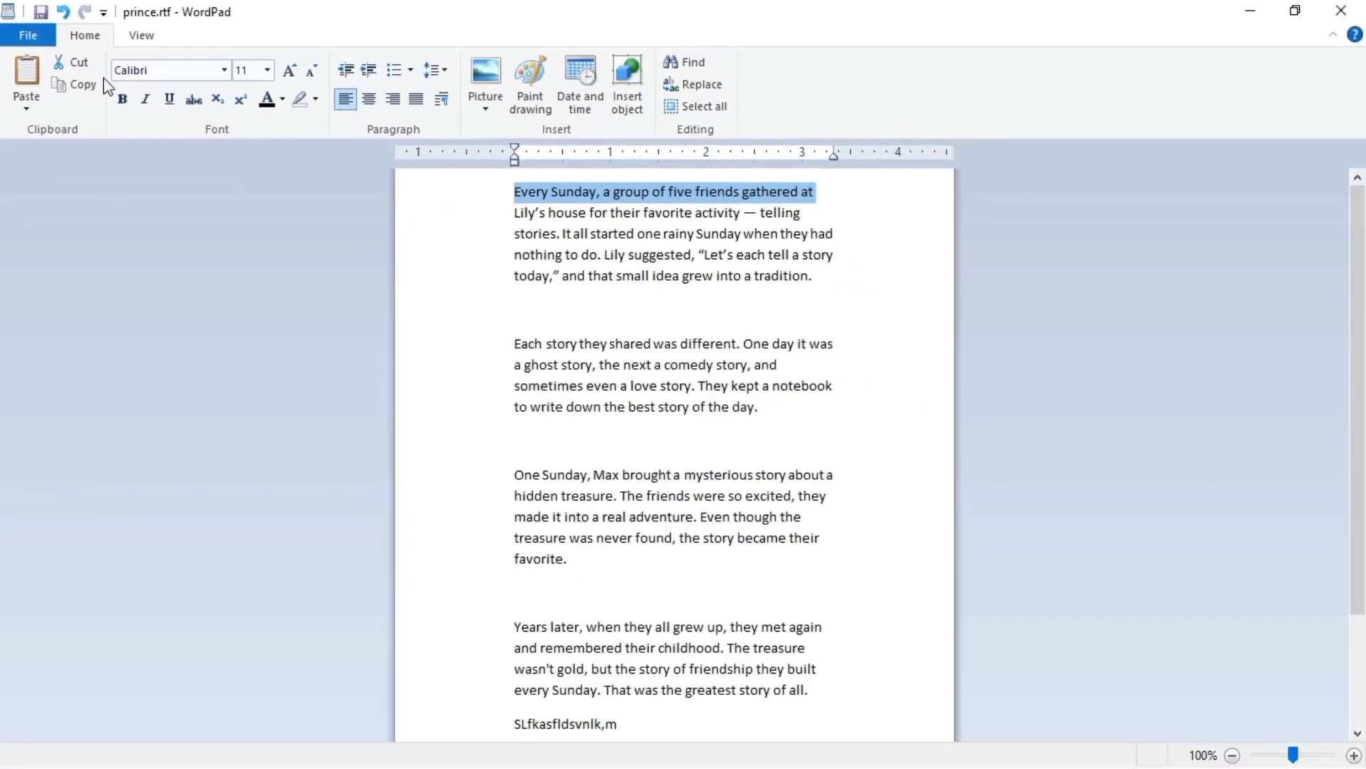
click(79, 63)
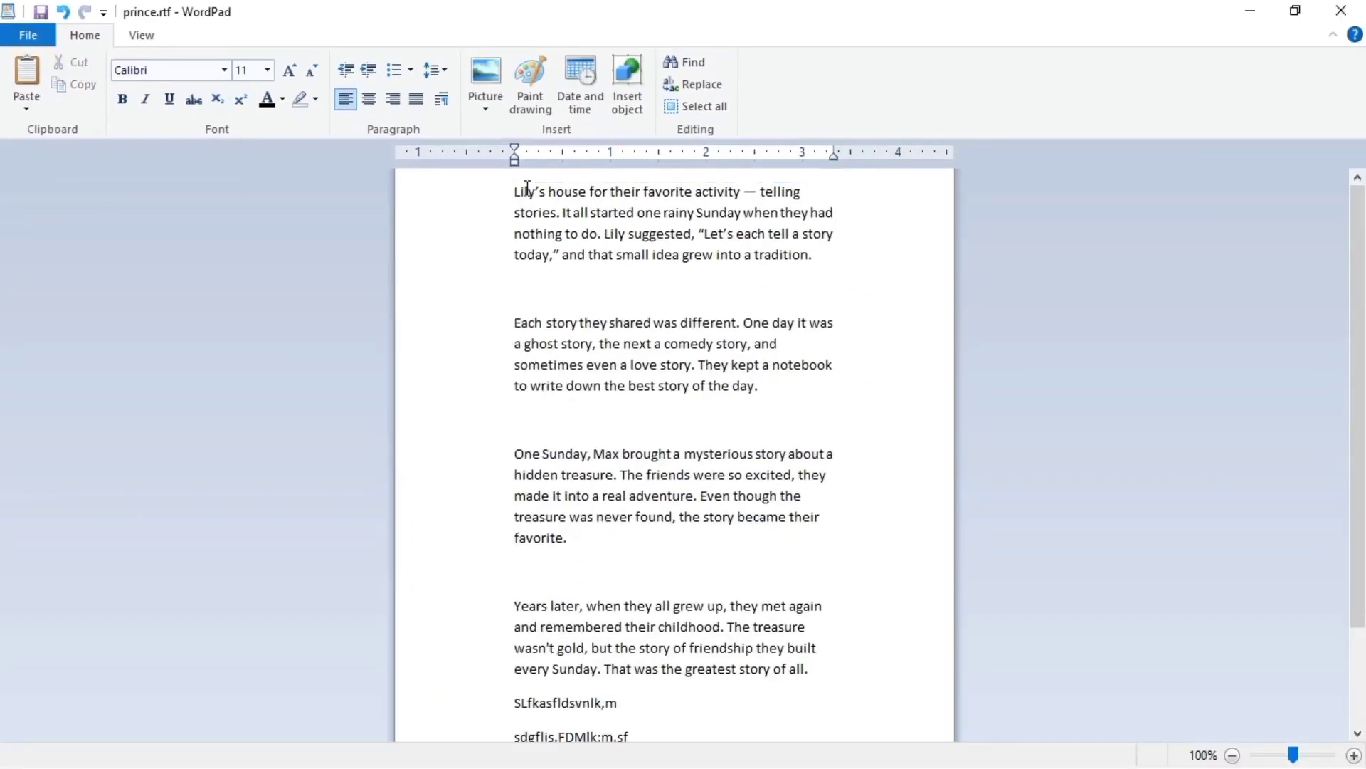
scroll(587, 226, down, 2)
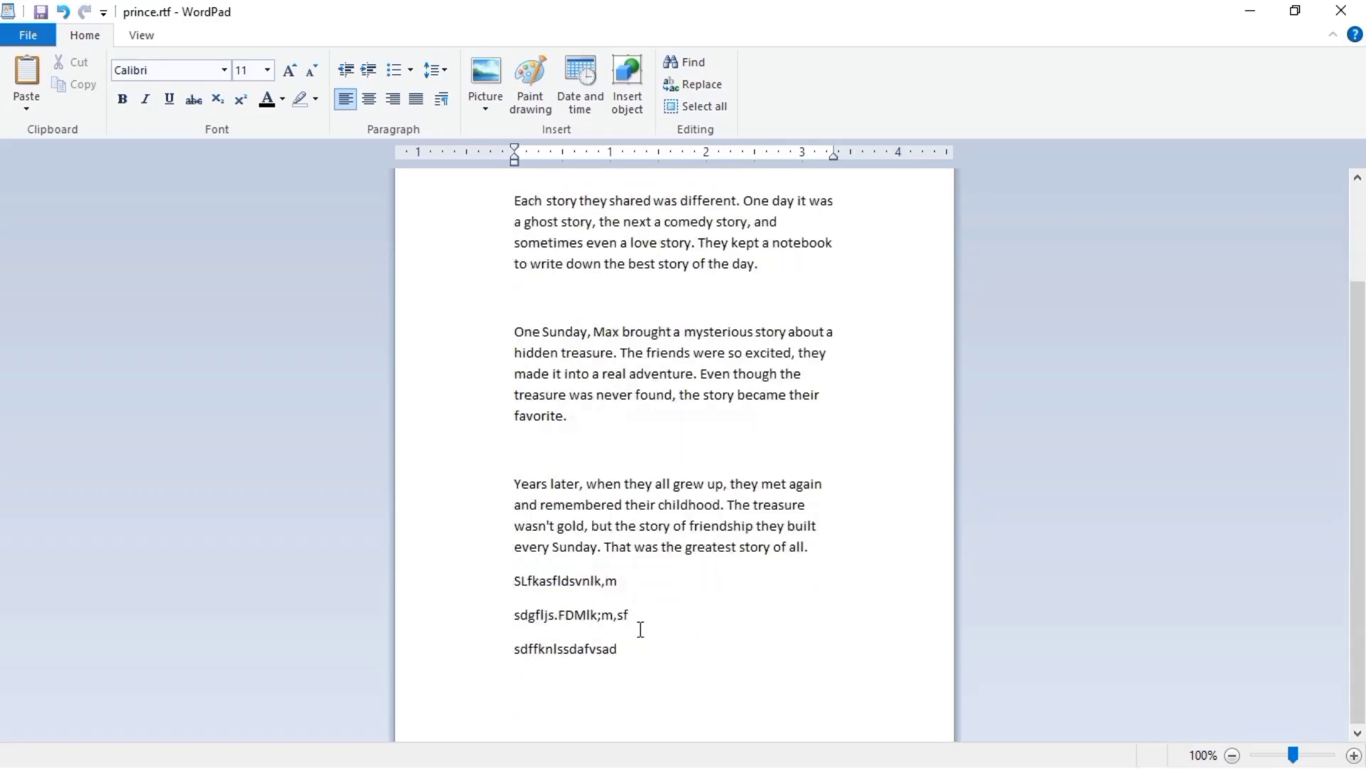
key(Return)
text(Every Sunday, a group of five friends gathered at)
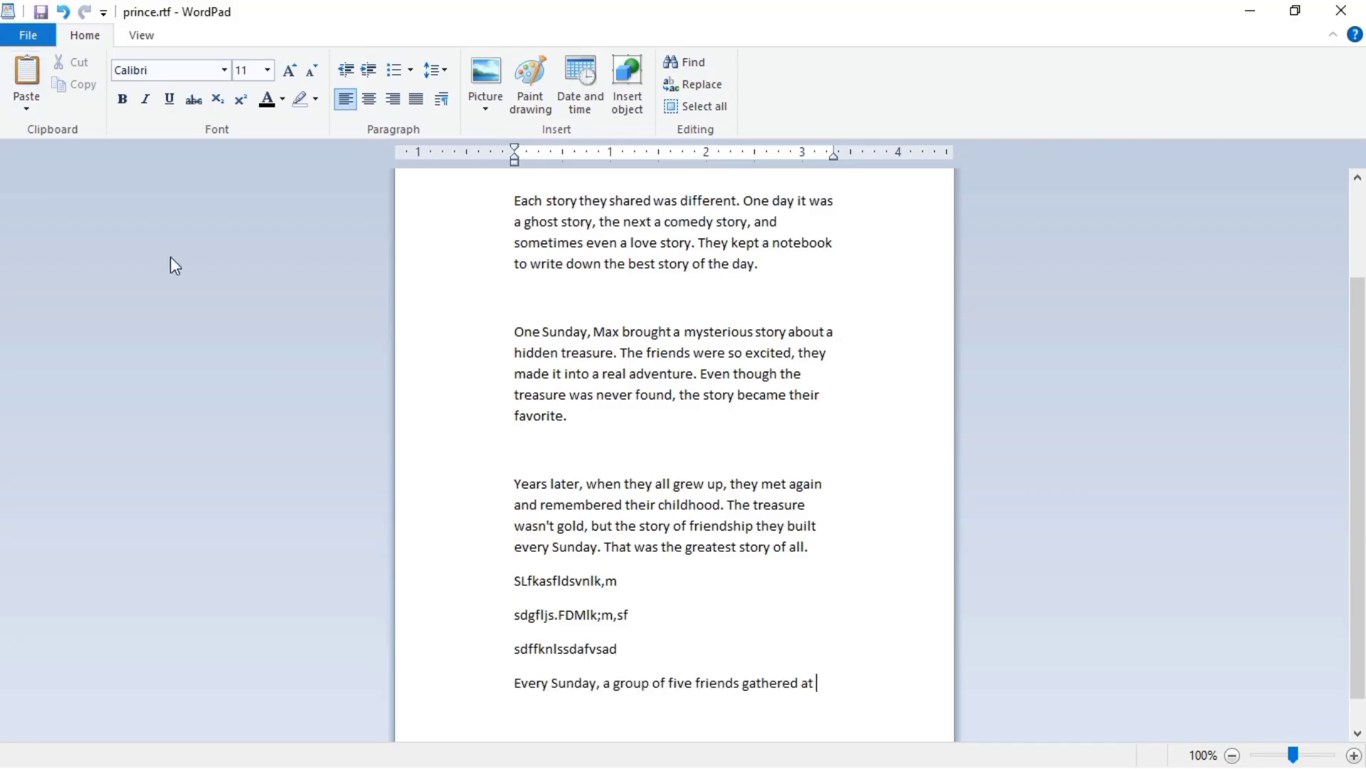
Copy the story's current first line, ending in "favorite activity — telling", and paste it on a new line at the document's end
scroll(558, 565, down, 1)
scroll(604, 519, up, 2)
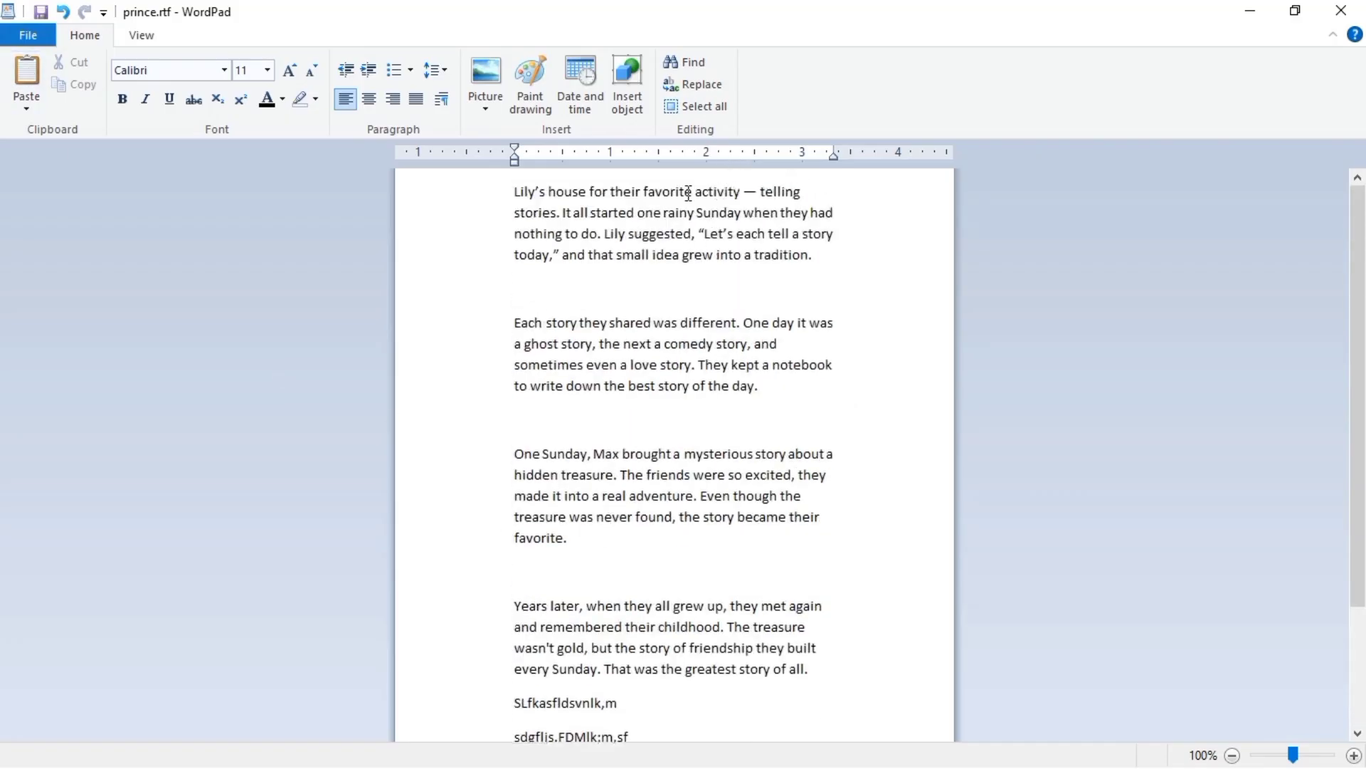
scroll(655, 732, down, 2)
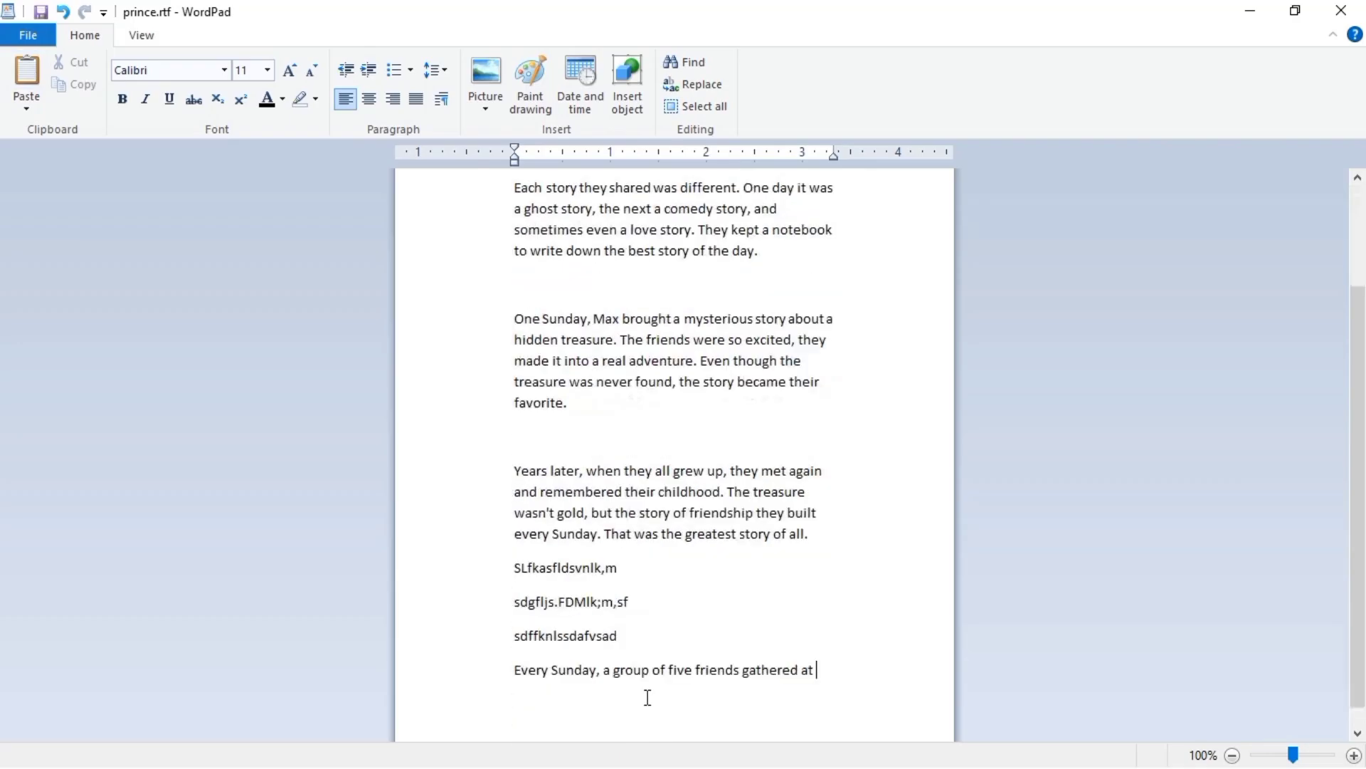
scroll(651, 591, up, 1)
scroll(653, 546, up, 1)
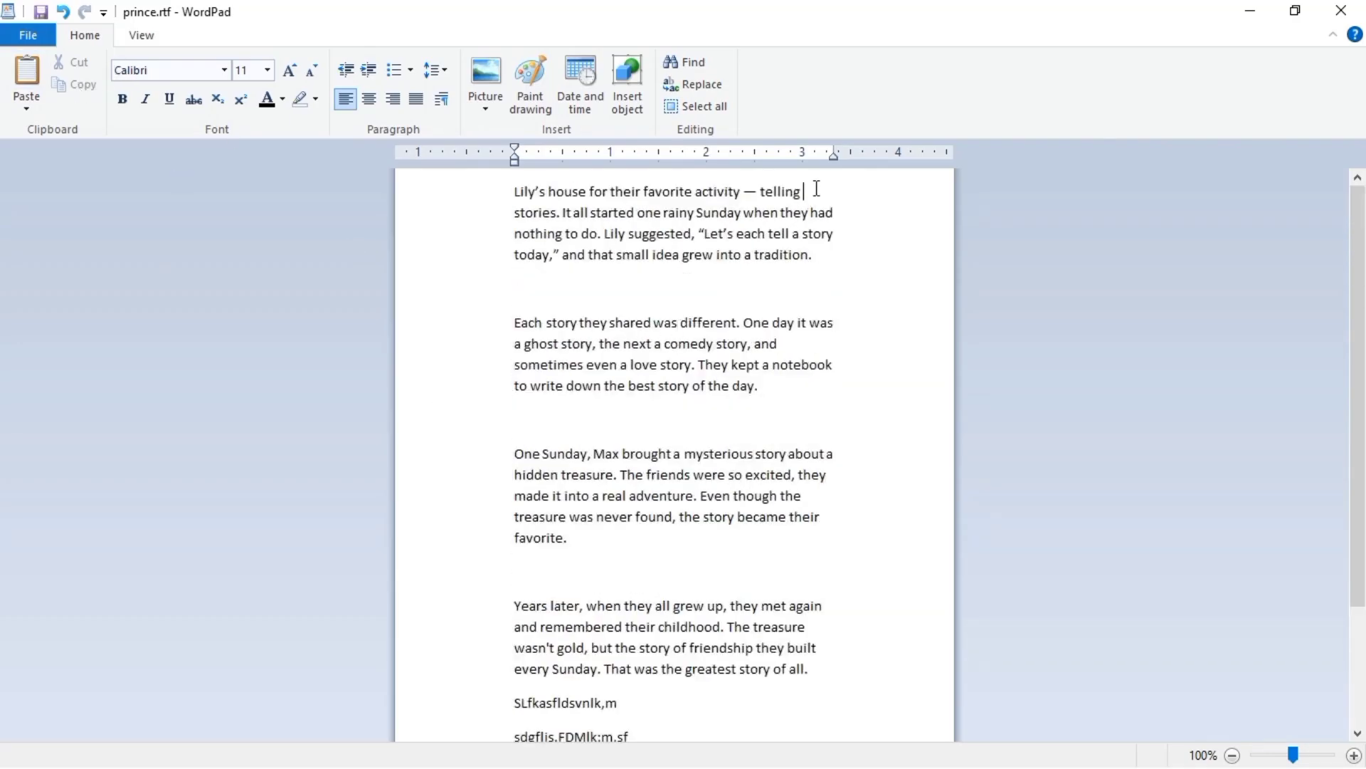
drag(814, 189, 506, 184)
key(super+c)
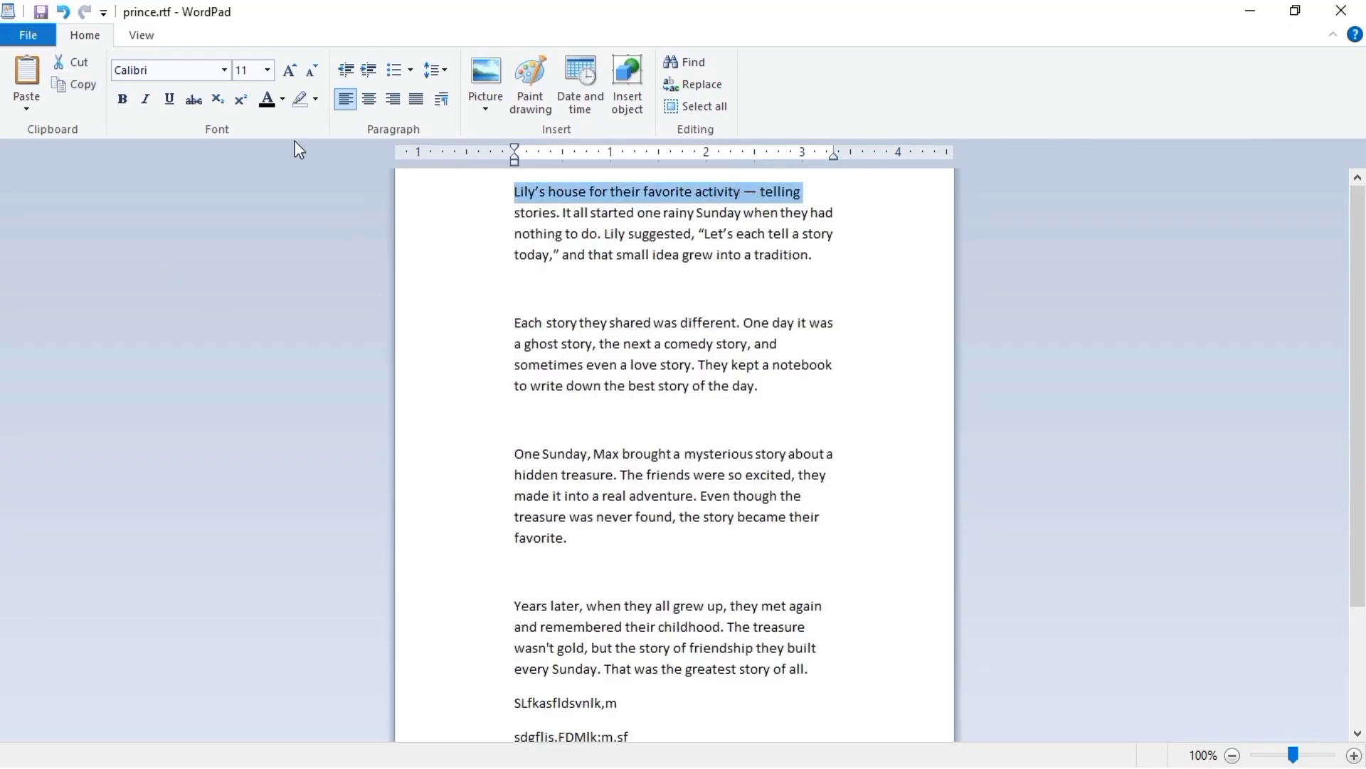
scroll(443, 427, down, 3)
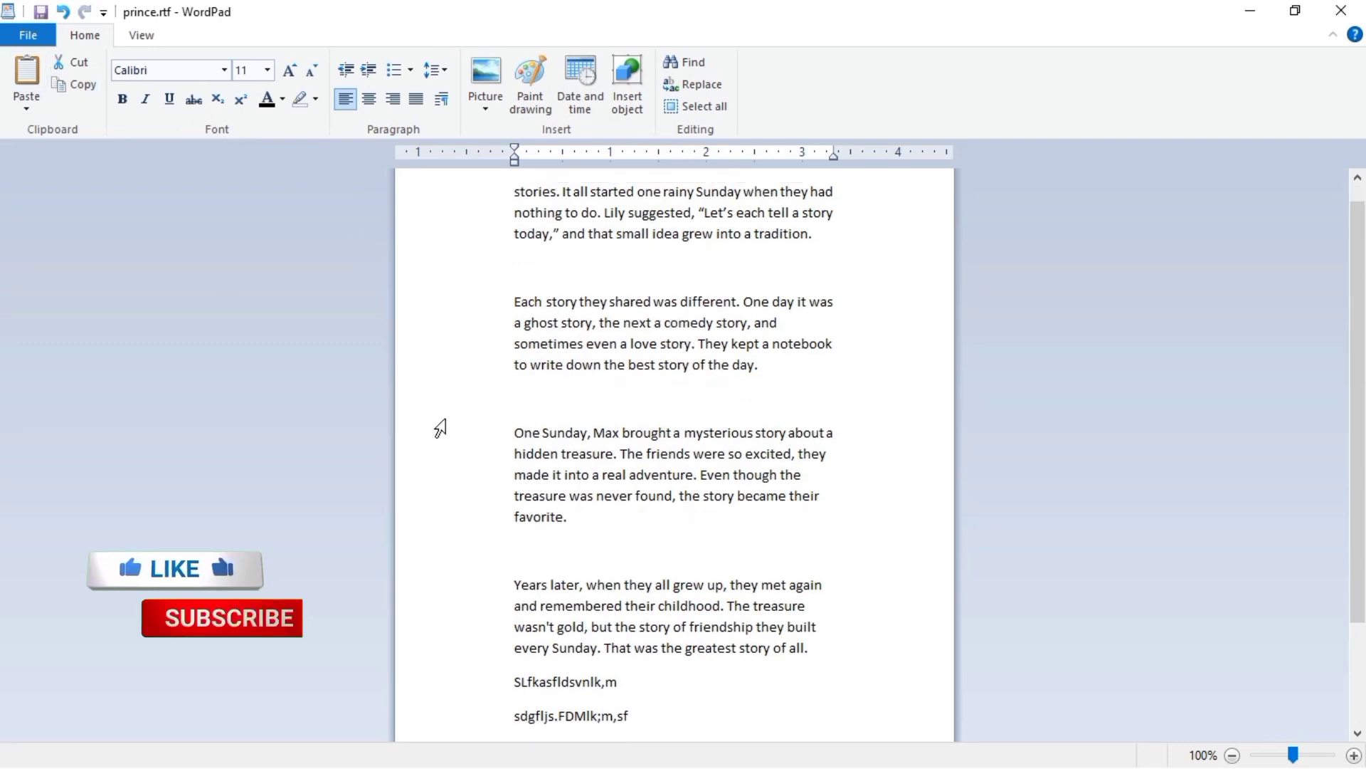
click(831, 659)
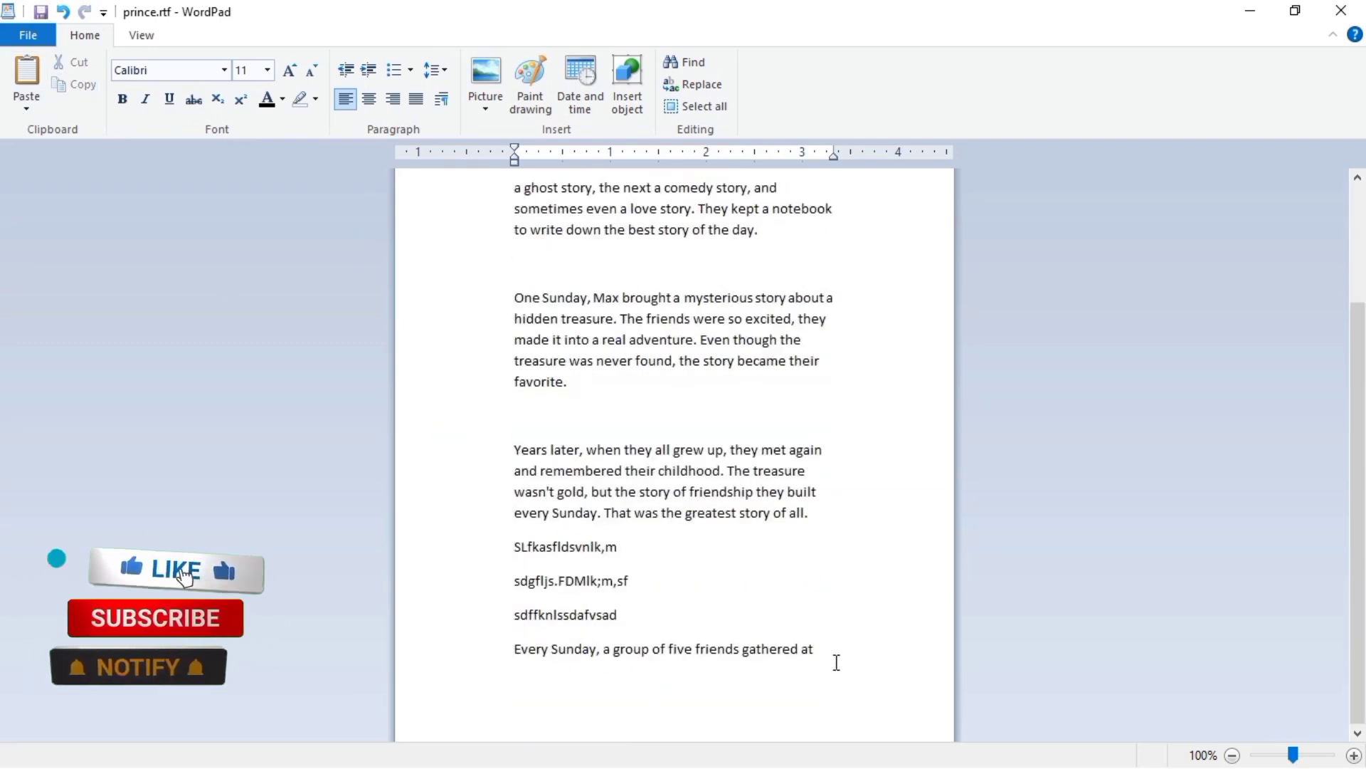
key(Return)
click(28, 75)
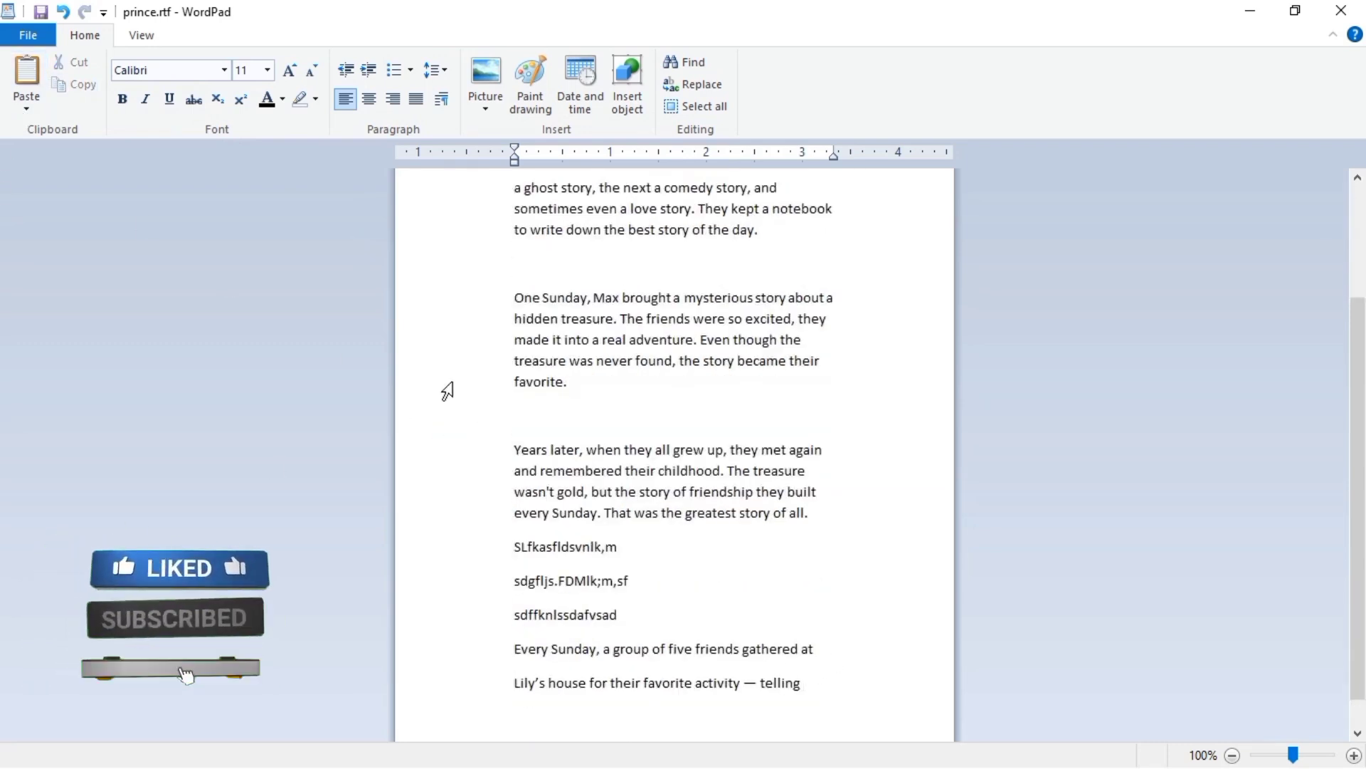
Set the font of the blank line between the paragraphs starting "Each story" and "One Sunday" to Bodoni MT Black
scroll(482, 341, up, 3)
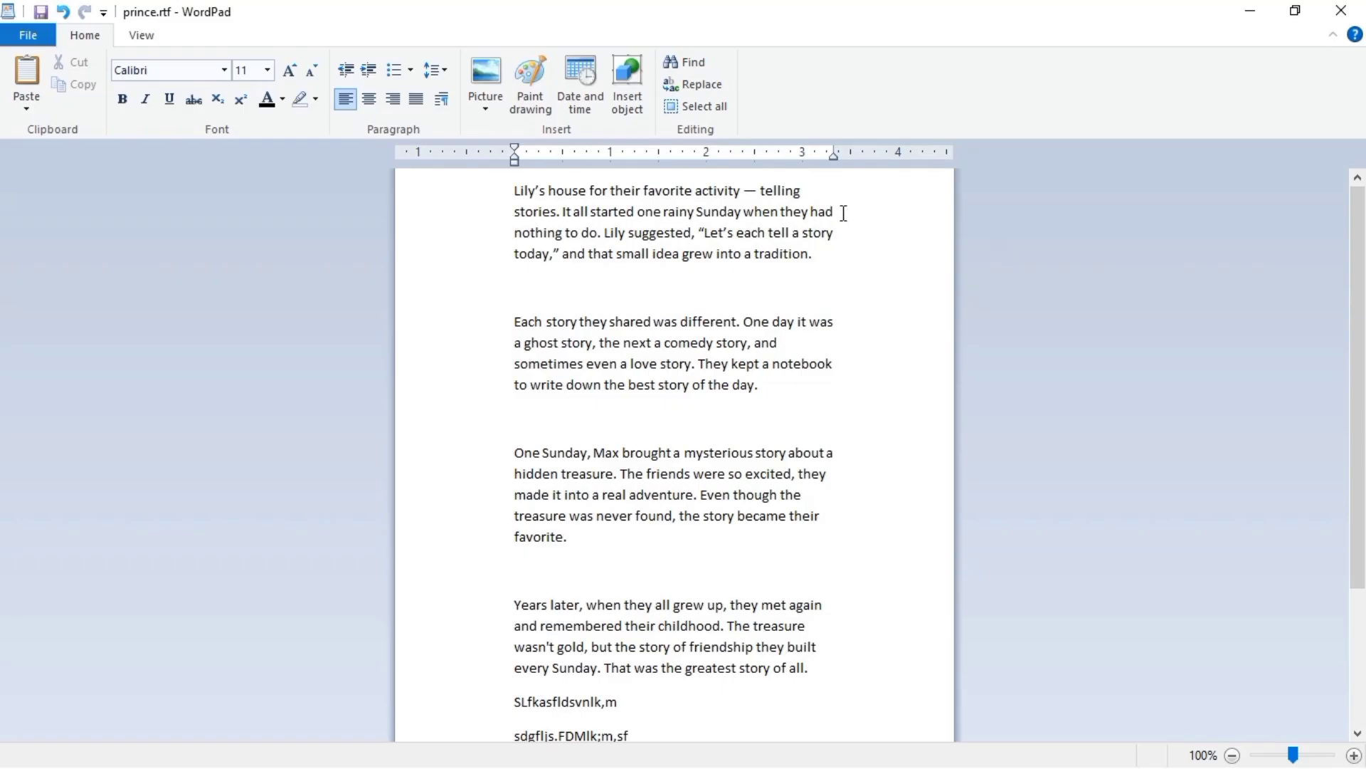
scroll(569, 427, down, 3)
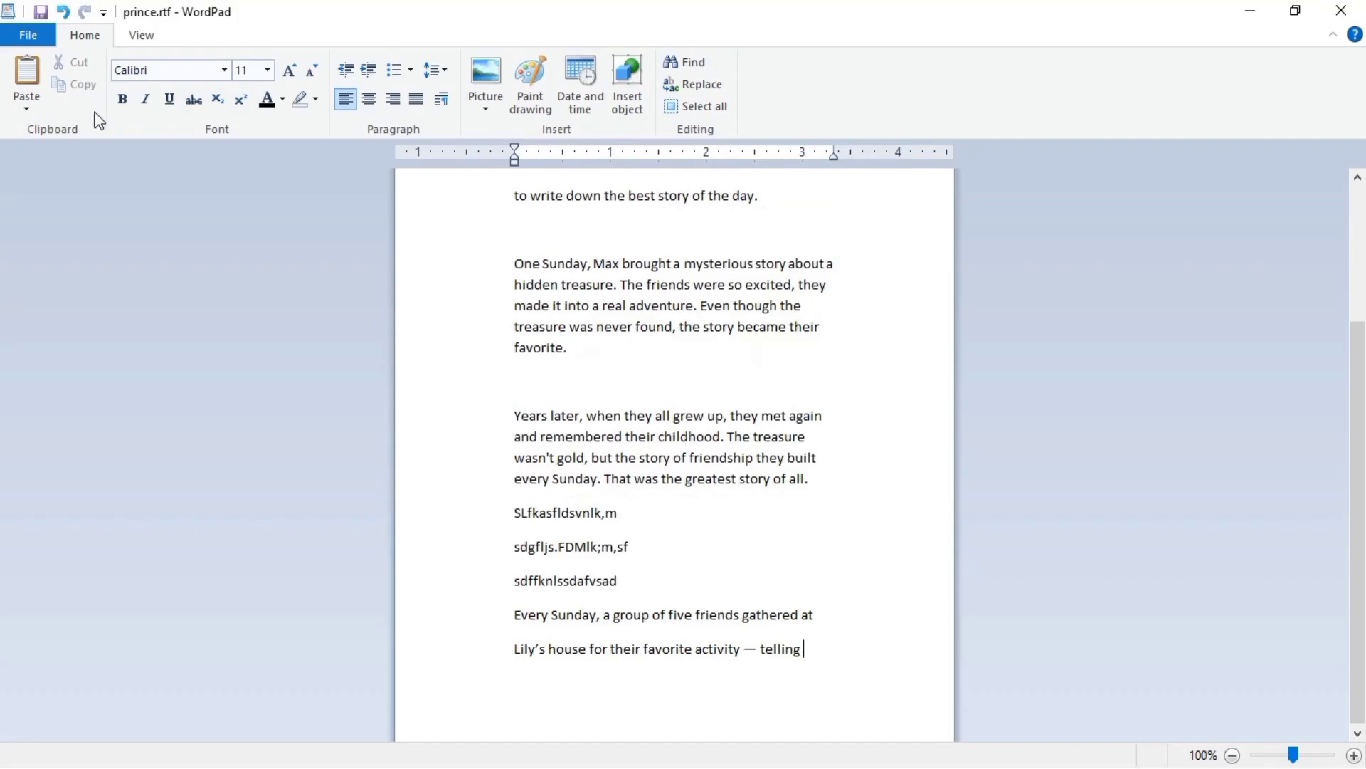
scroll(655, 349, up, 3)
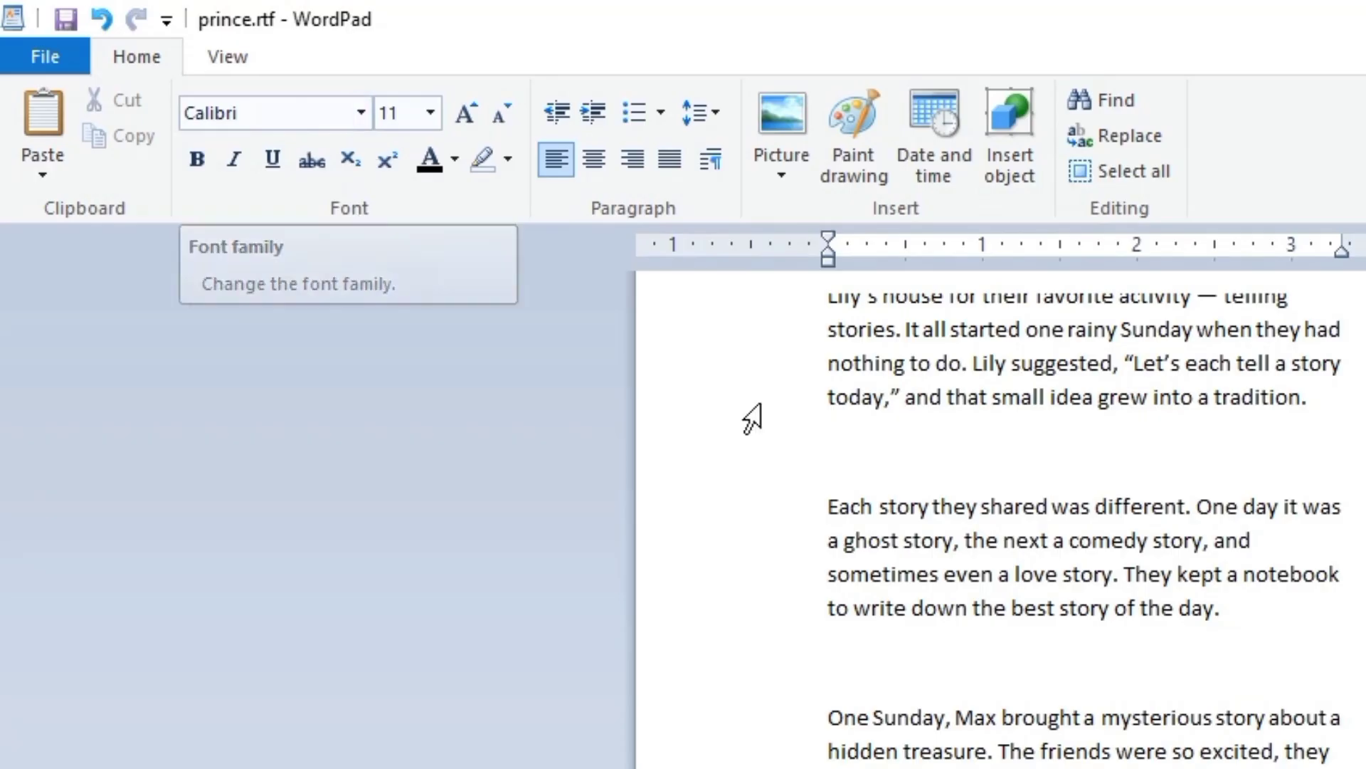
scroll(1039, 458, up, 1)
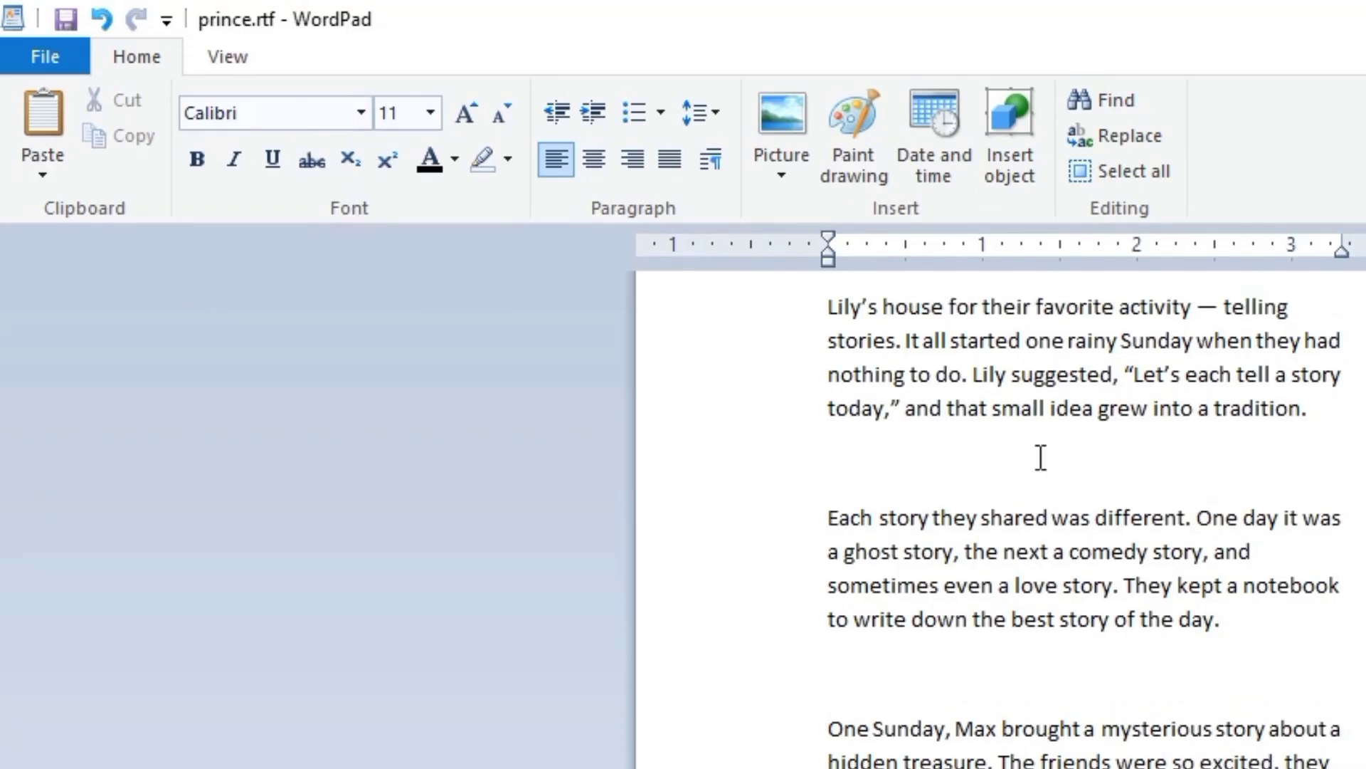
click(361, 112)
click(300, 365)
scroll(300, 459, down, 2)
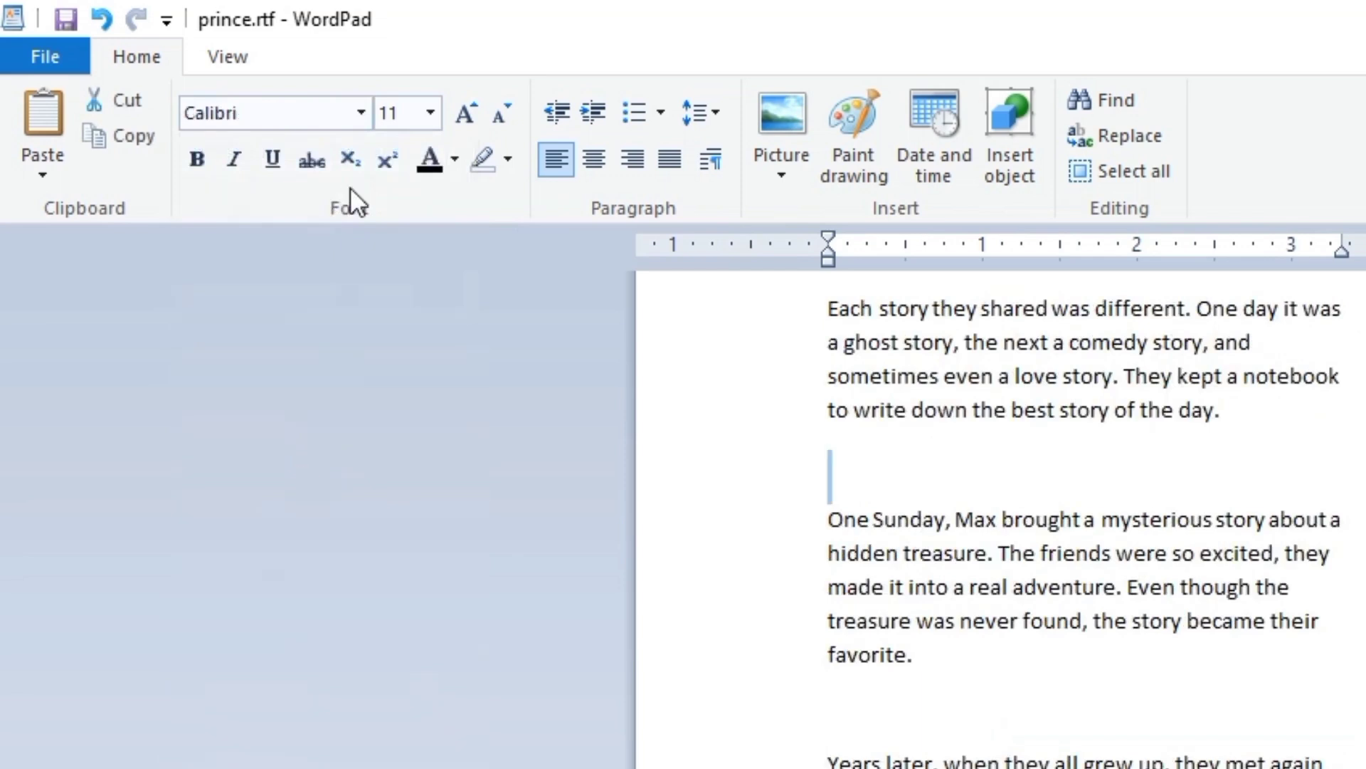
click(367, 112)
click(272, 534)
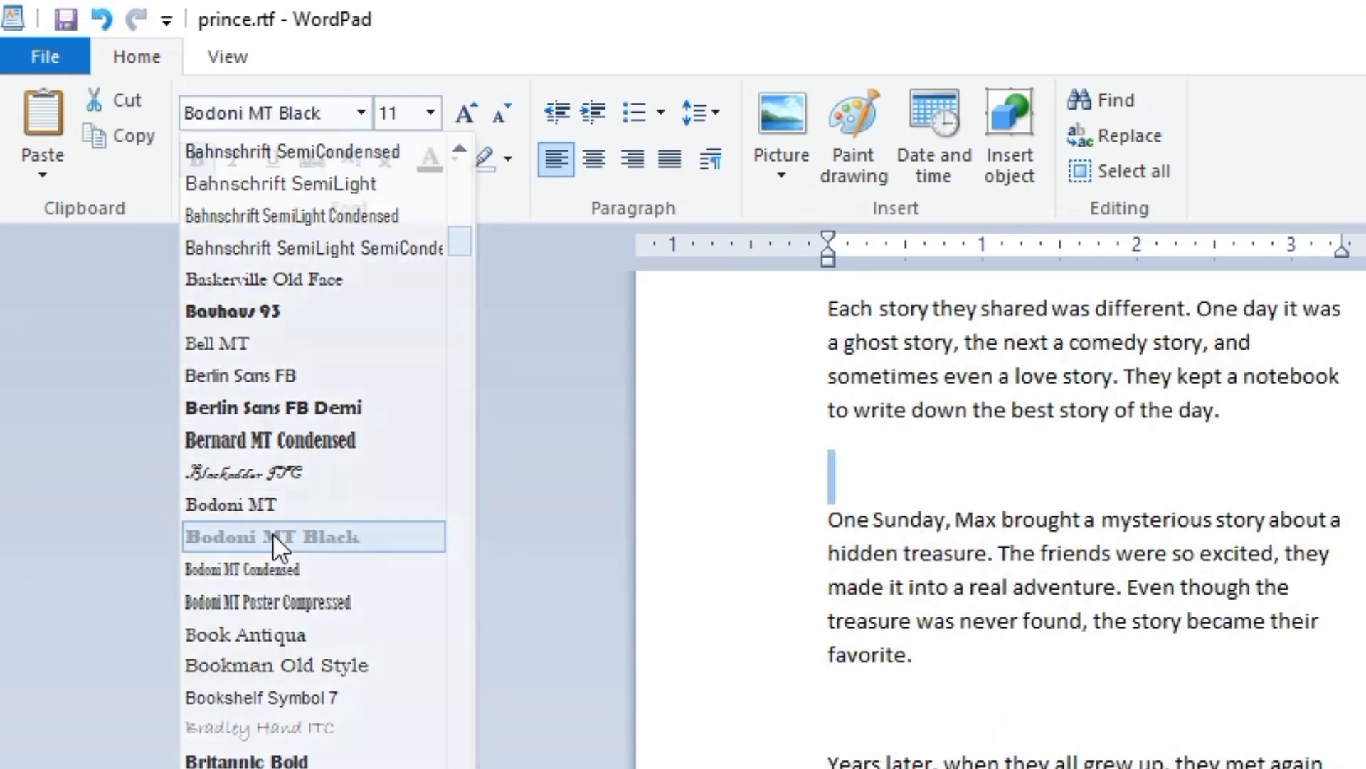
click(887, 480)
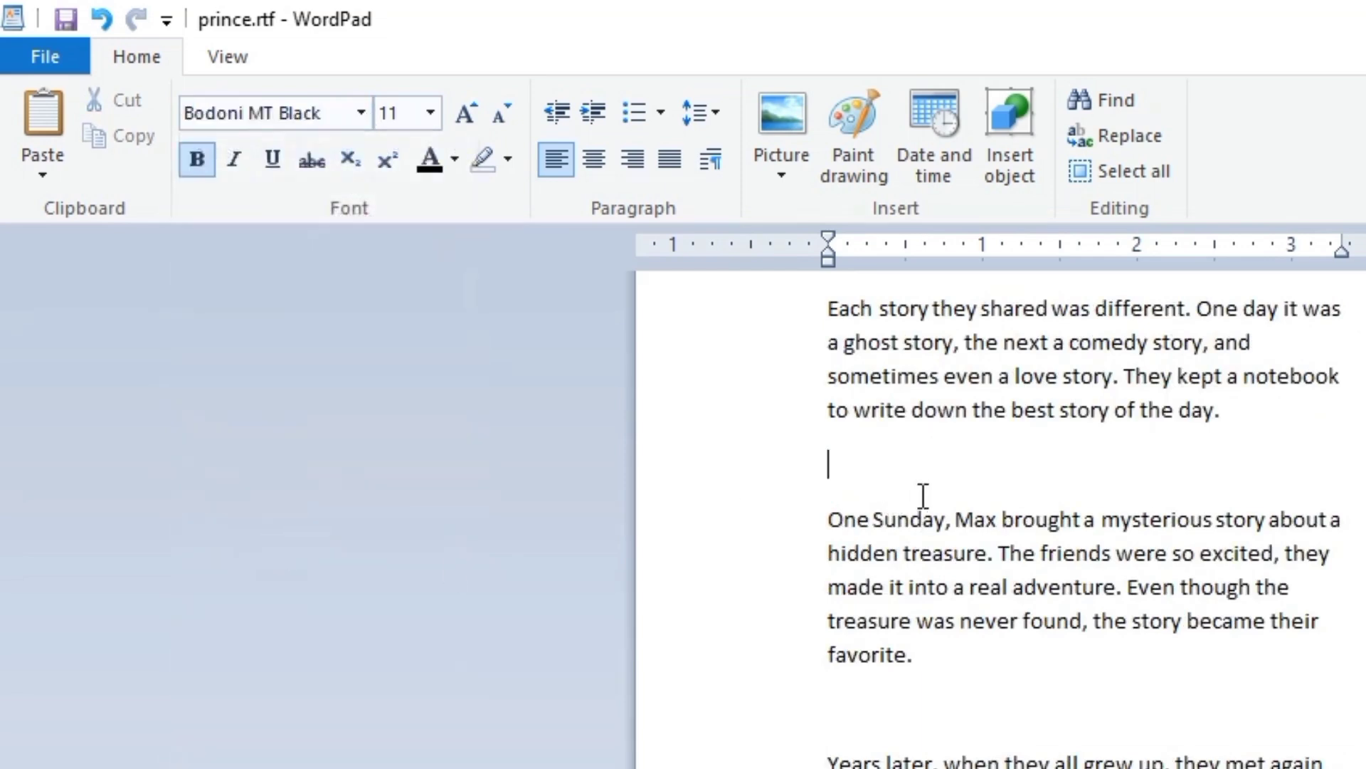
Apply the Bauhaus 93 font to the first paragraph, and change it to Arial Rounded MT Bold
scroll(936, 506, up, 2)
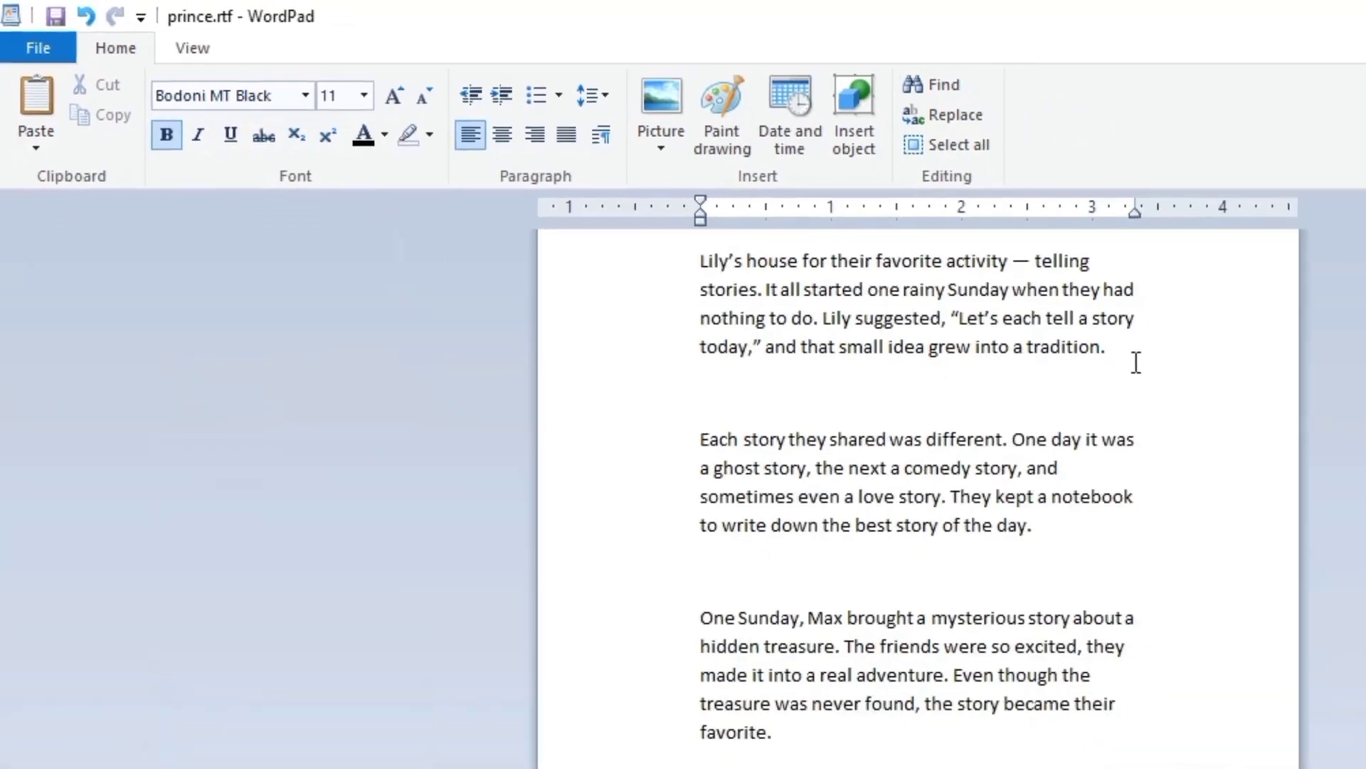
drag(1338, 428, 831, 294)
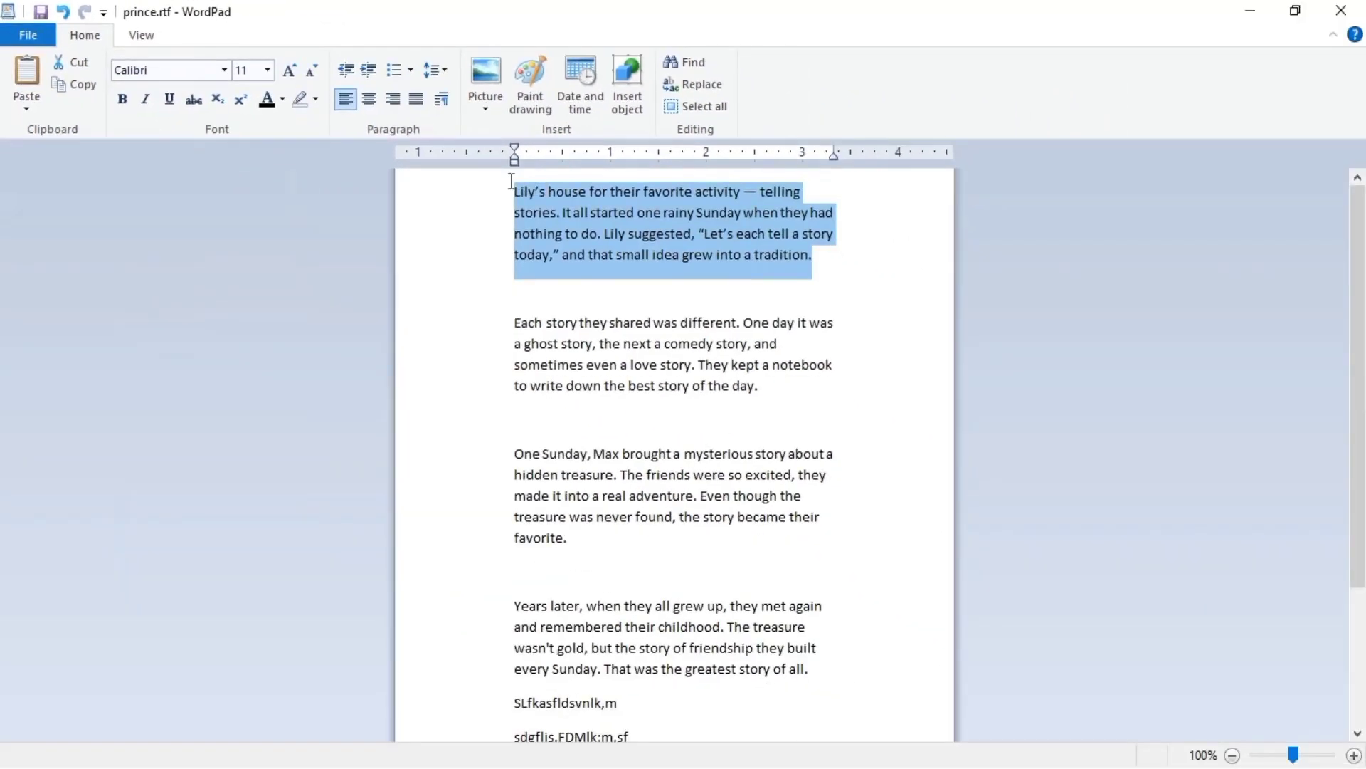
click(225, 70)
click(177, 203)
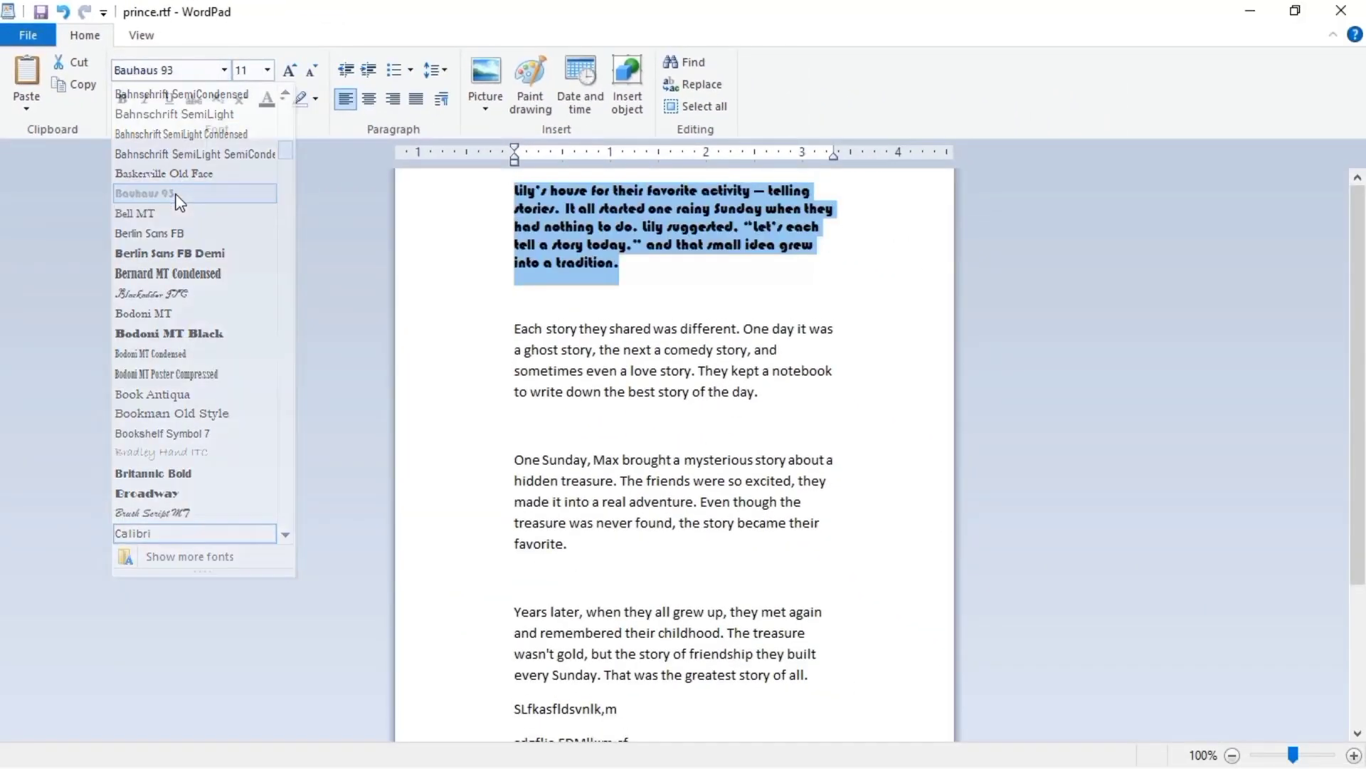
click(224, 70)
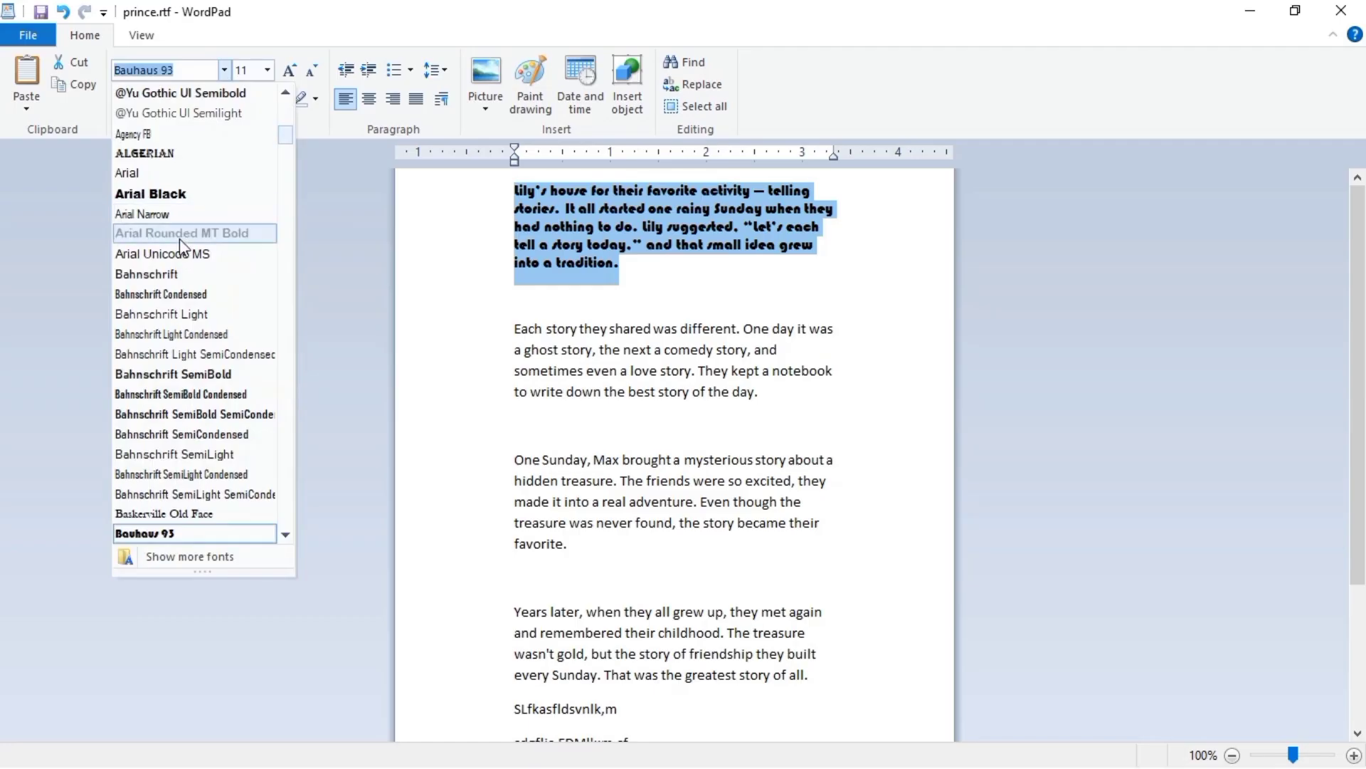
click(185, 233)
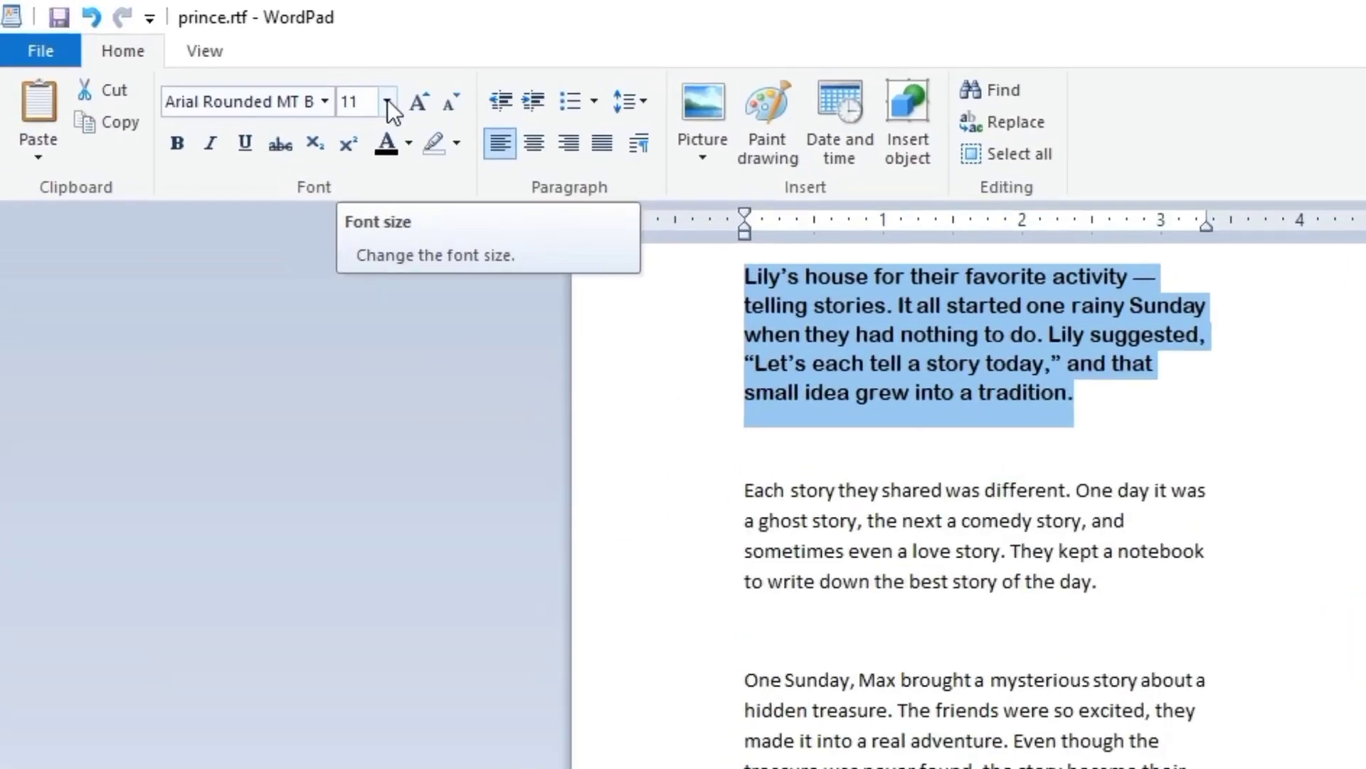
Enlarge the first paragraph's text to size 72, and reduce it to size 10
click(388, 101)
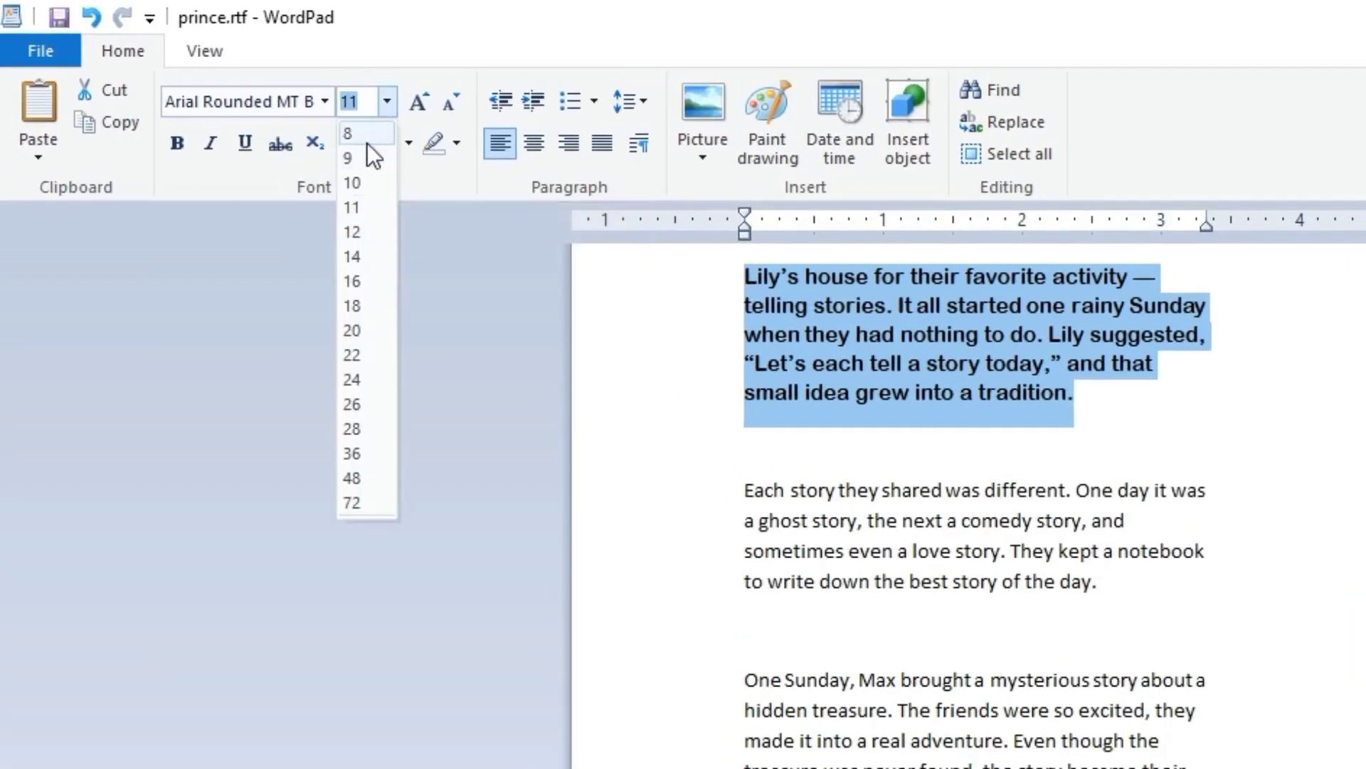
click(367, 507)
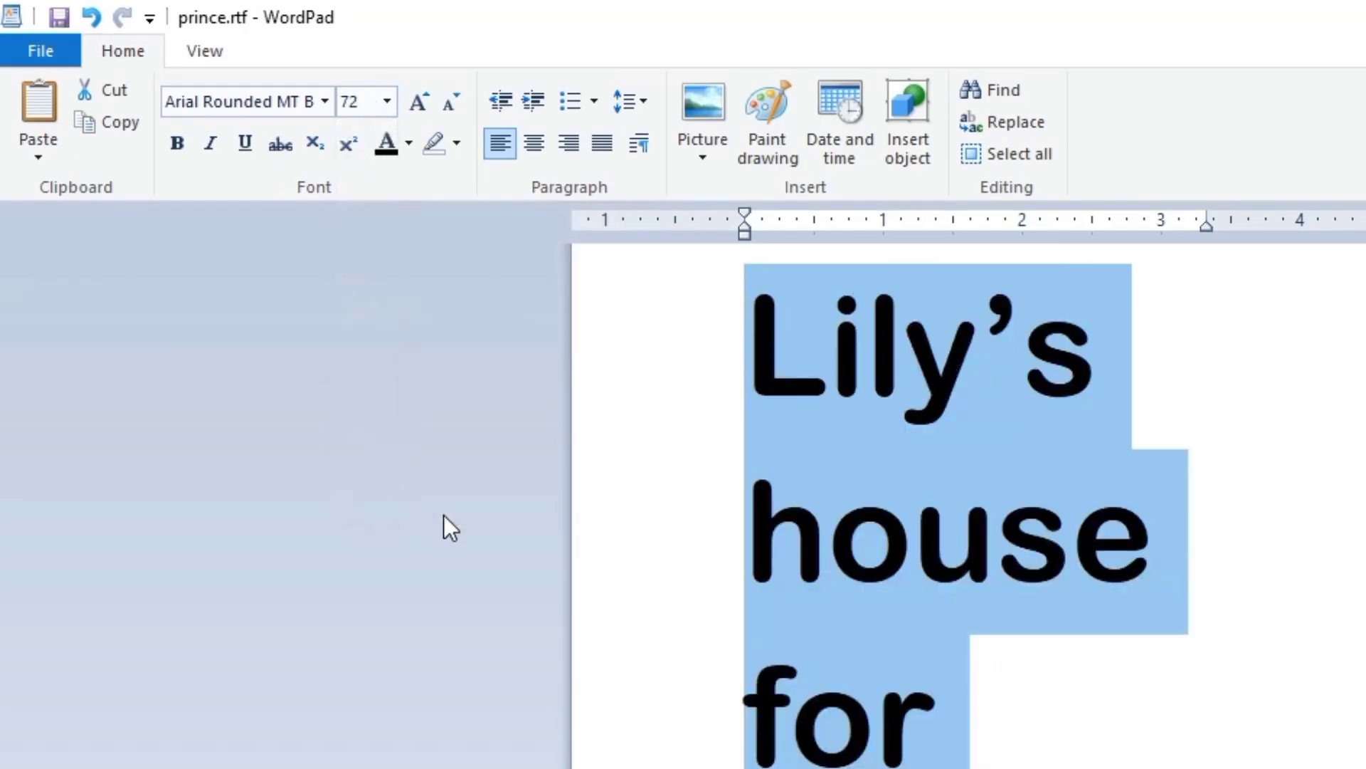
click(384, 104)
click(353, 182)
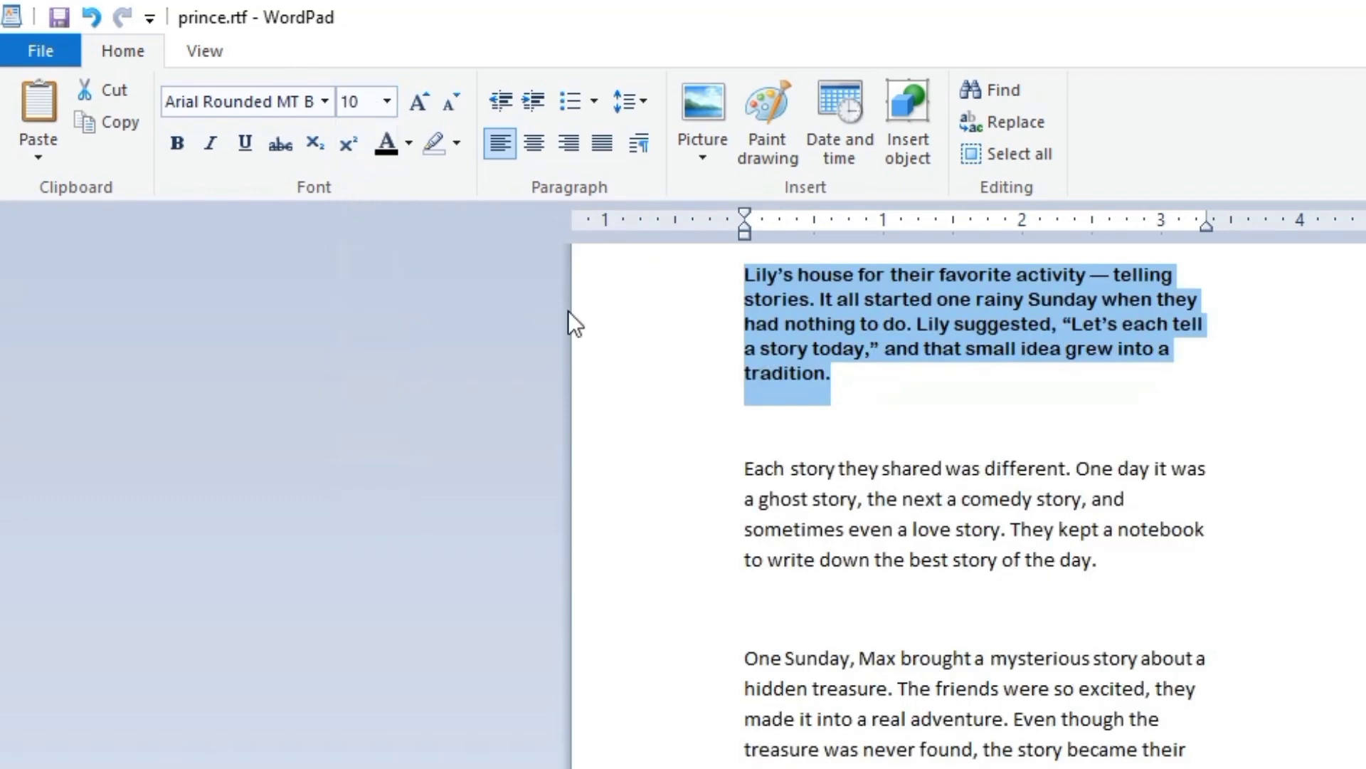
Enter a custom font size of 80 for the first paragraph, and return it to size 10
click(385, 104)
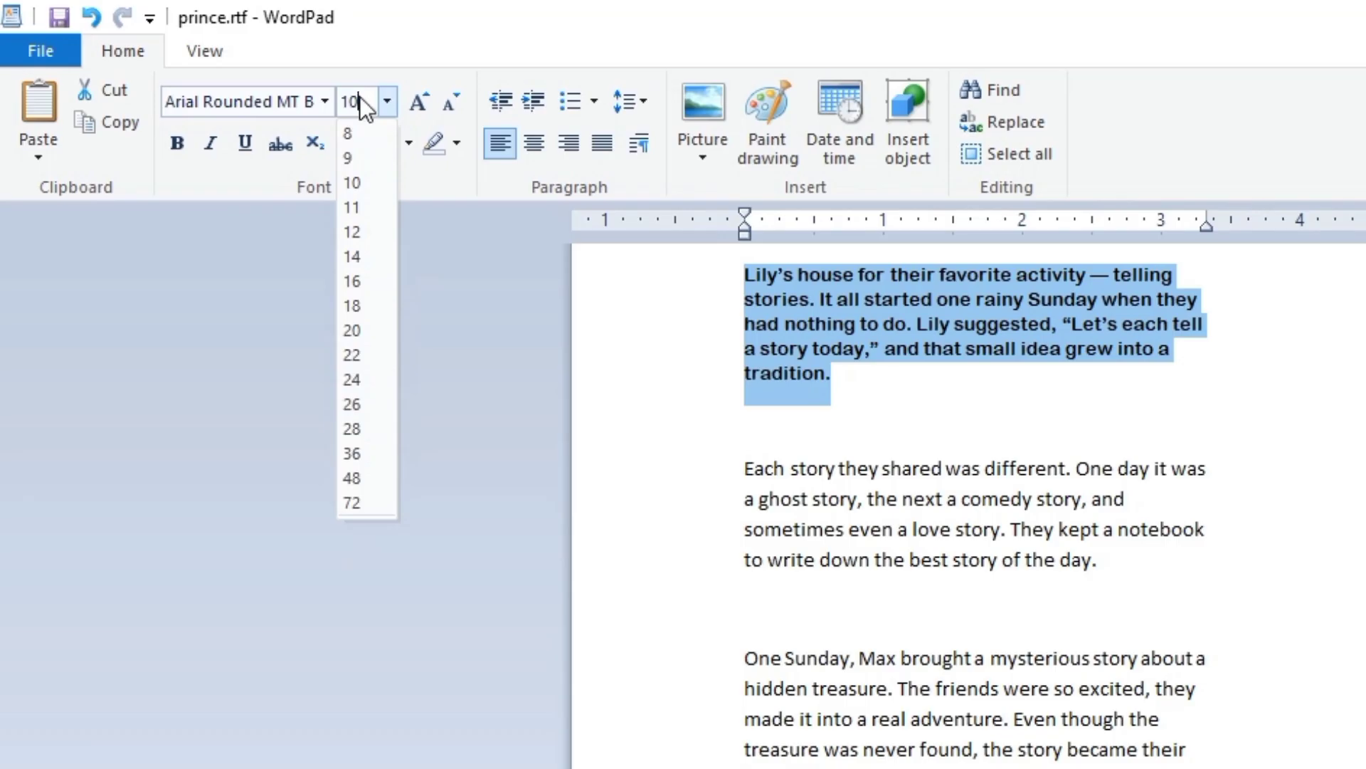
key(BackSpace)
key(BackSpace)
text(80)
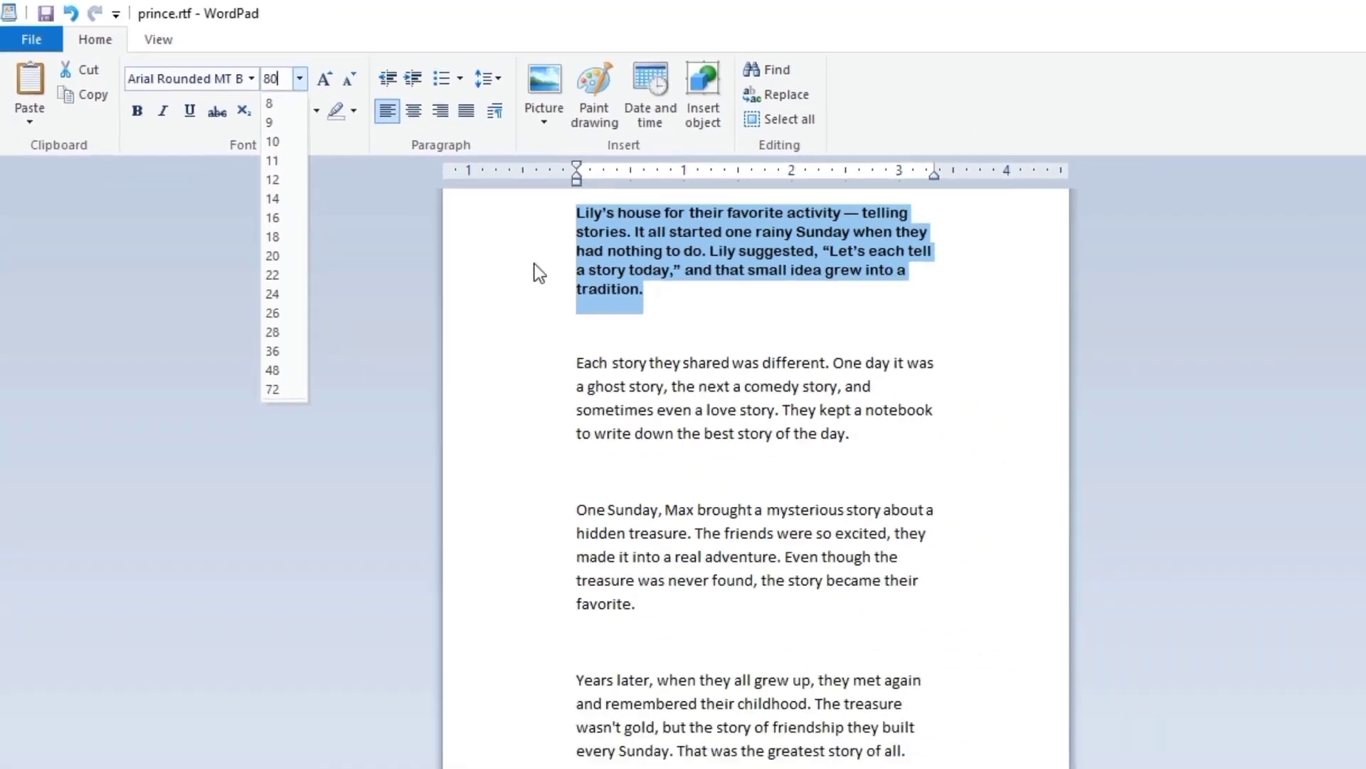
key(Return)
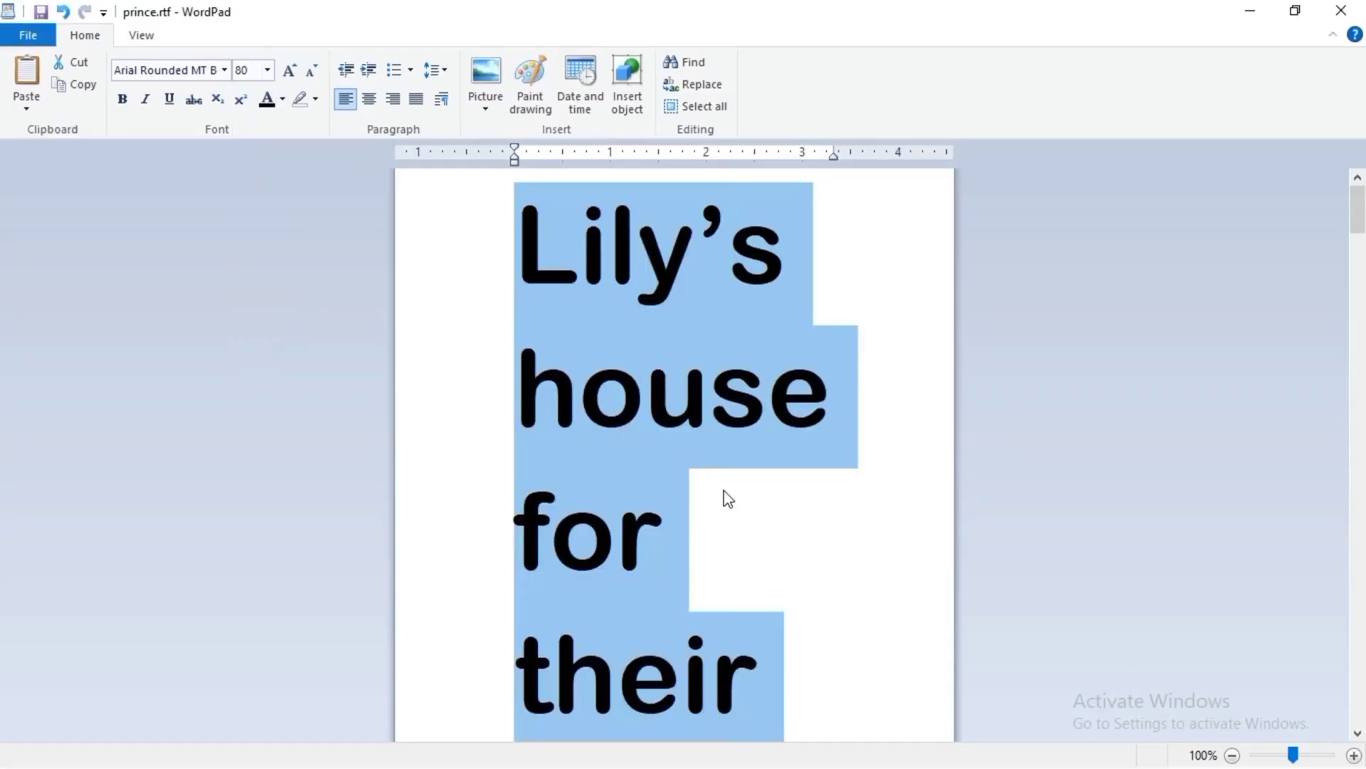
click(267, 69)
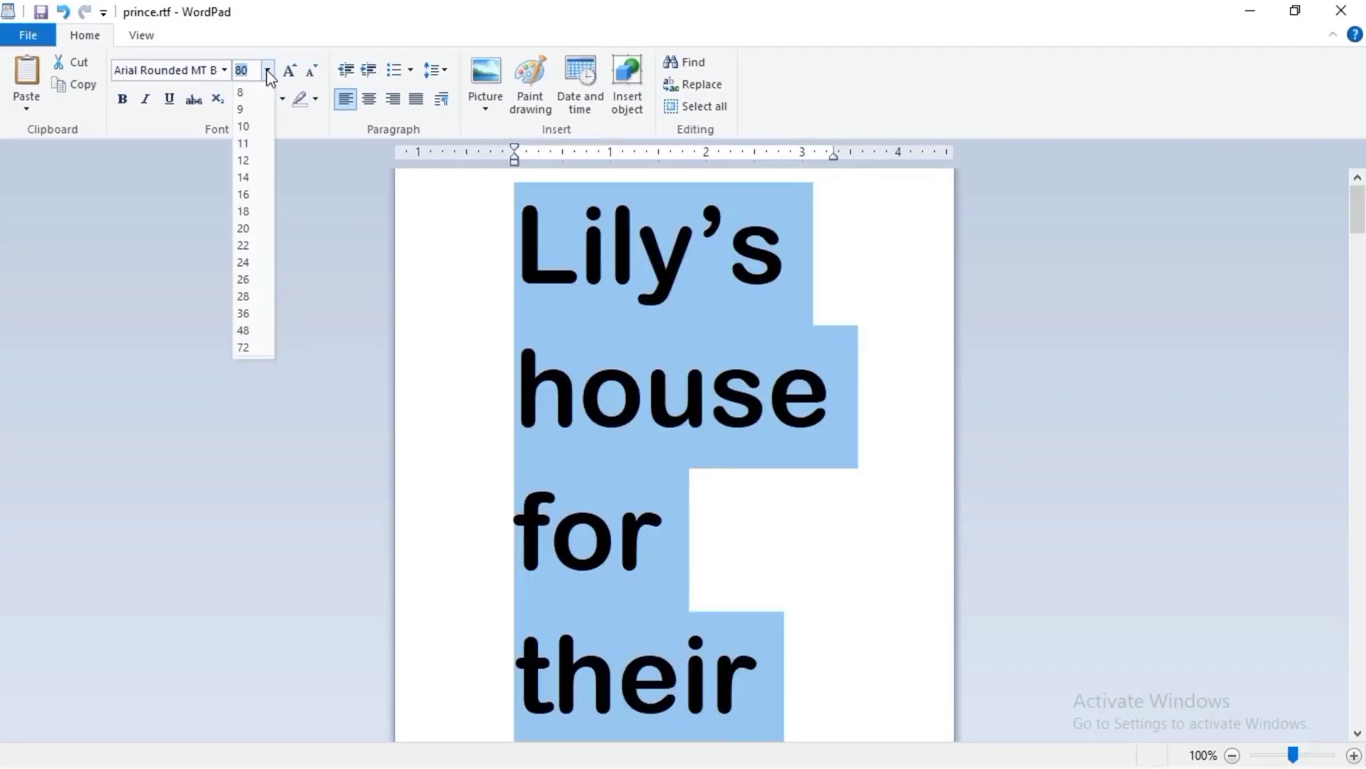
click(260, 126)
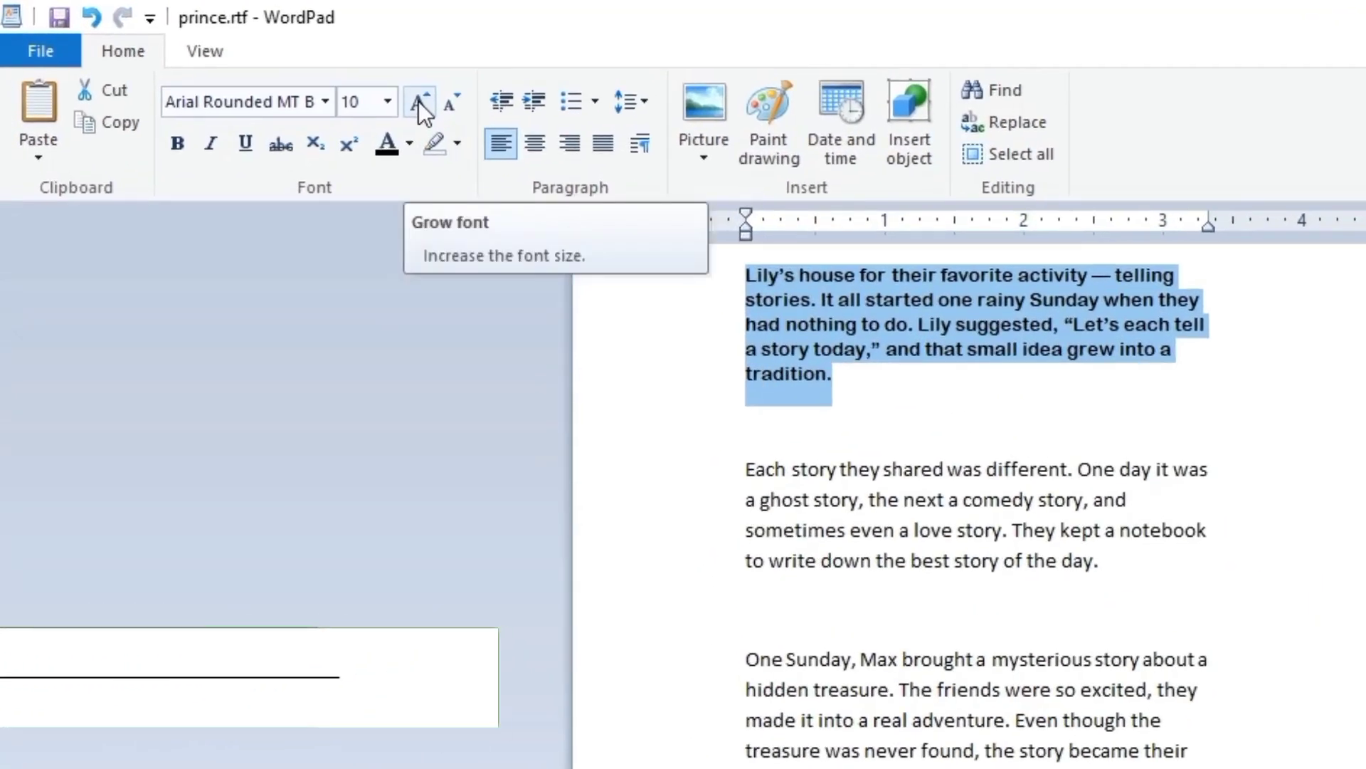
Grow the first paragraph's font gradually beyond size 10, shrink it gradually to size 14, and deselect the text
click(419, 101)
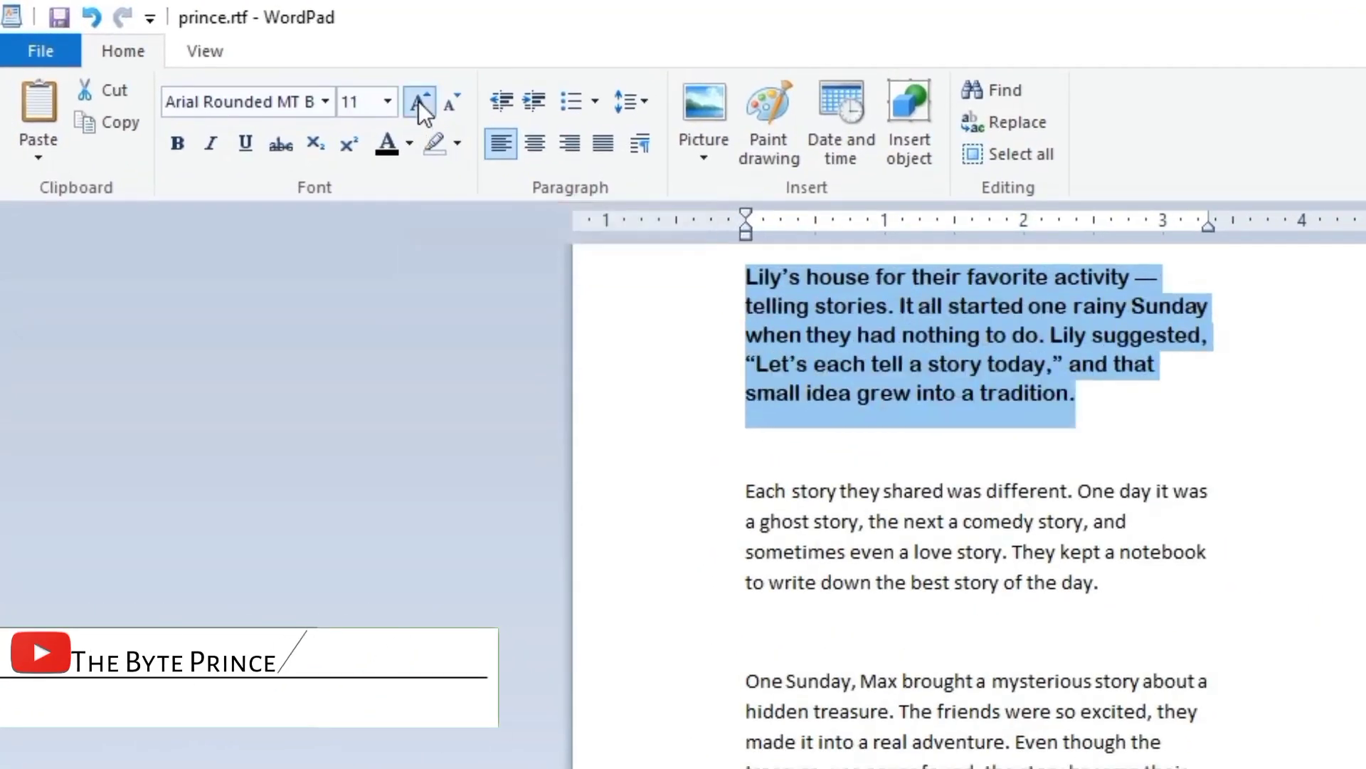
click(419, 101)
click(418, 101)
click(418, 102)
click(418, 101)
click(419, 101)
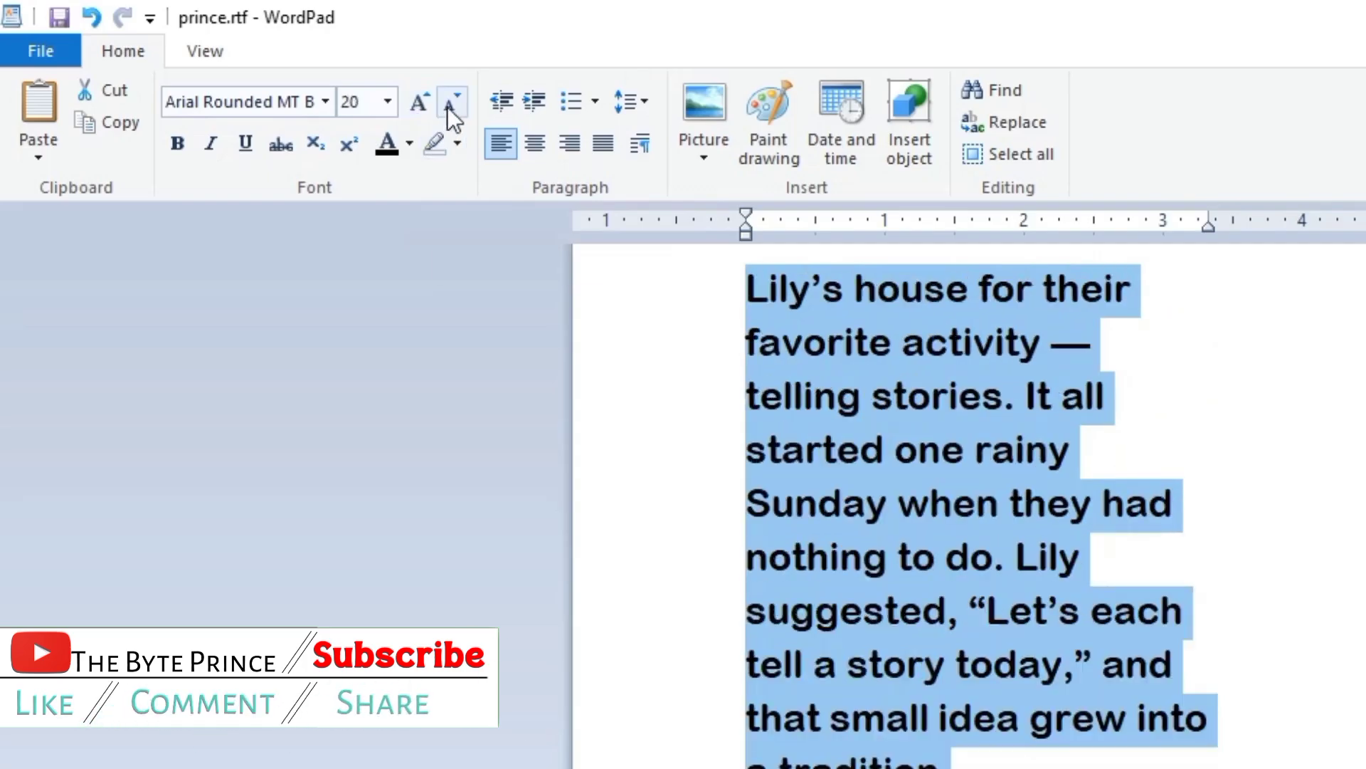
click(448, 105)
click(448, 106)
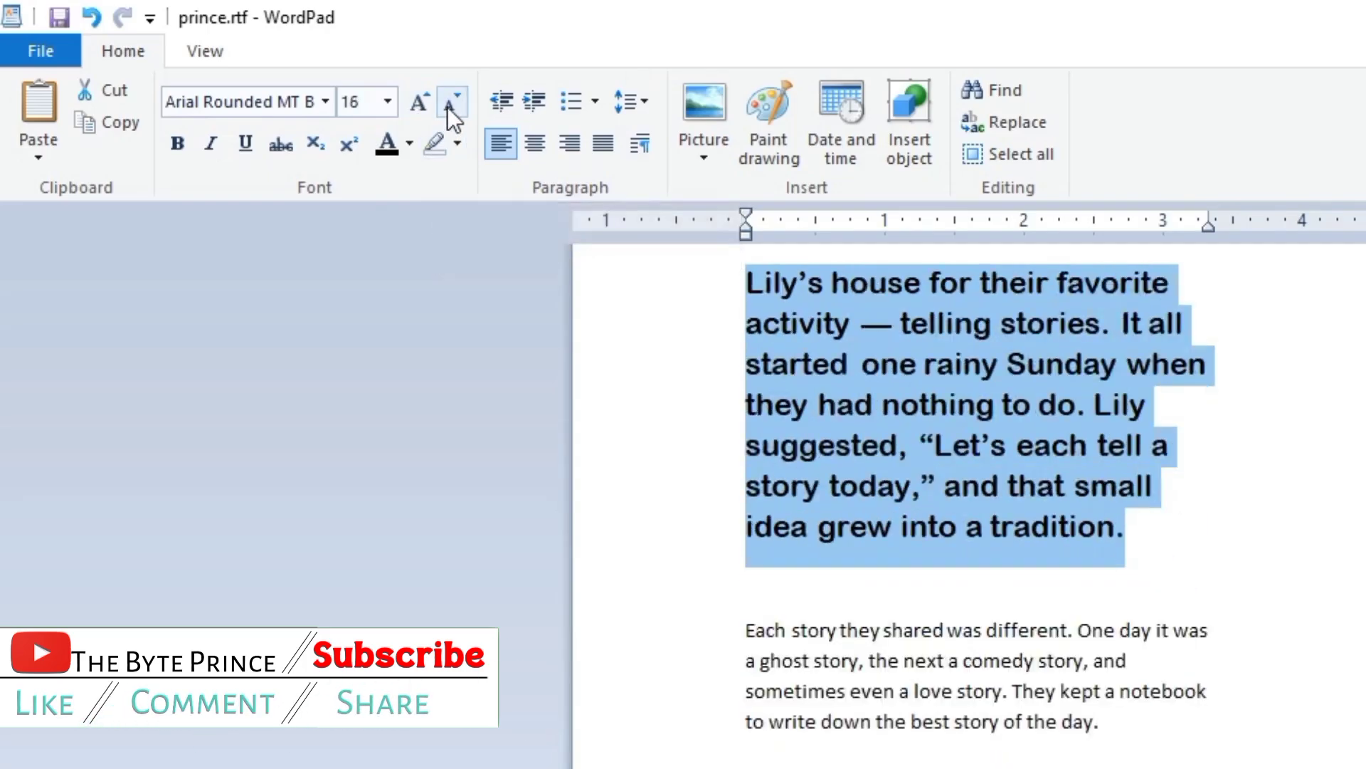
click(448, 106)
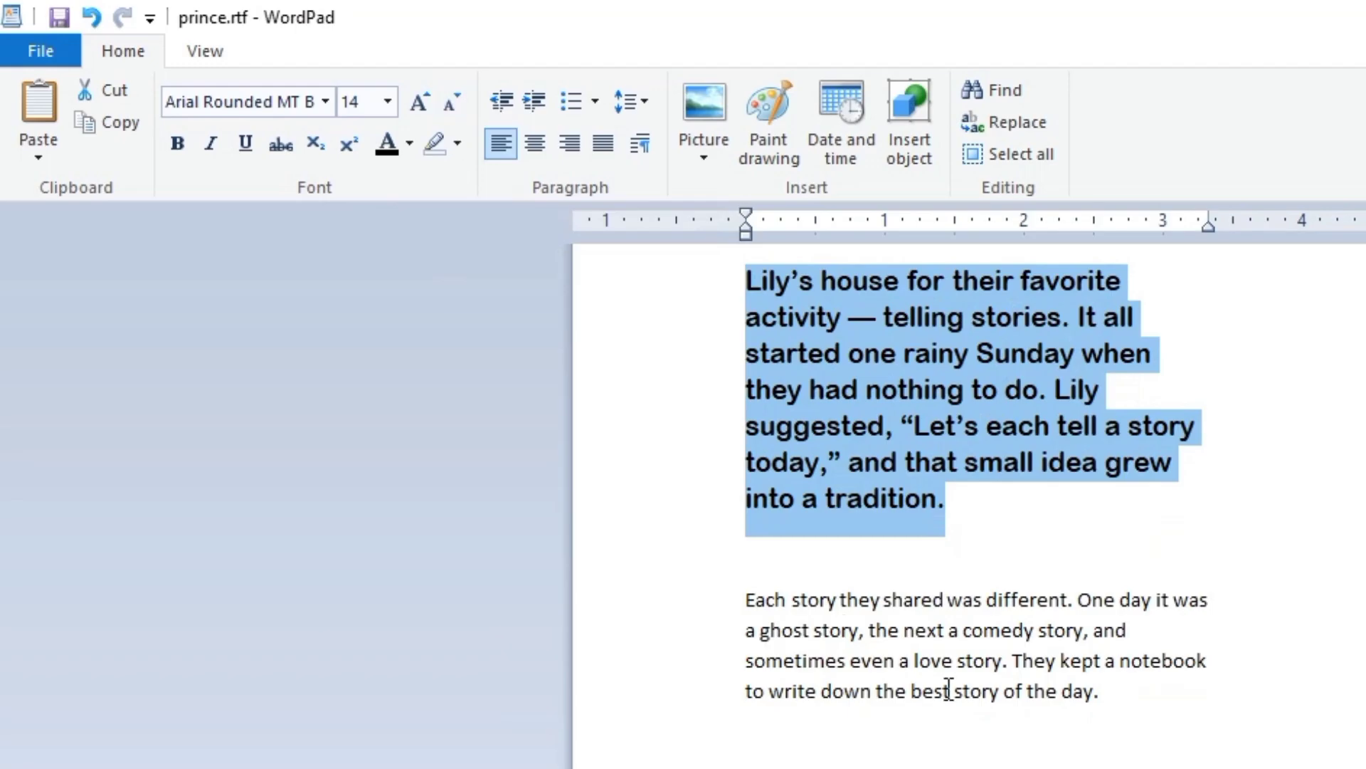
click(1019, 564)
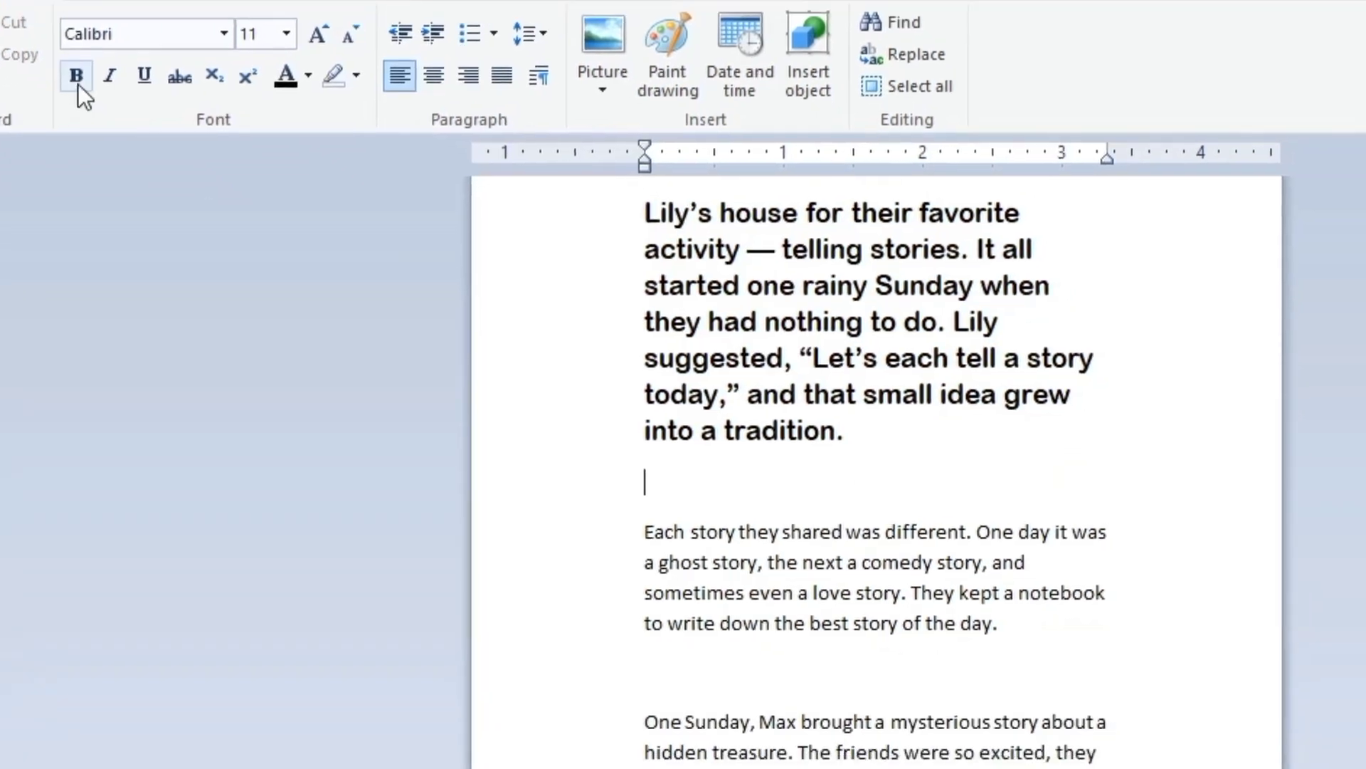
Make the second paragraph, starting "Each story they shared was different", bold and italic
drag(989, 616, 637, 508)
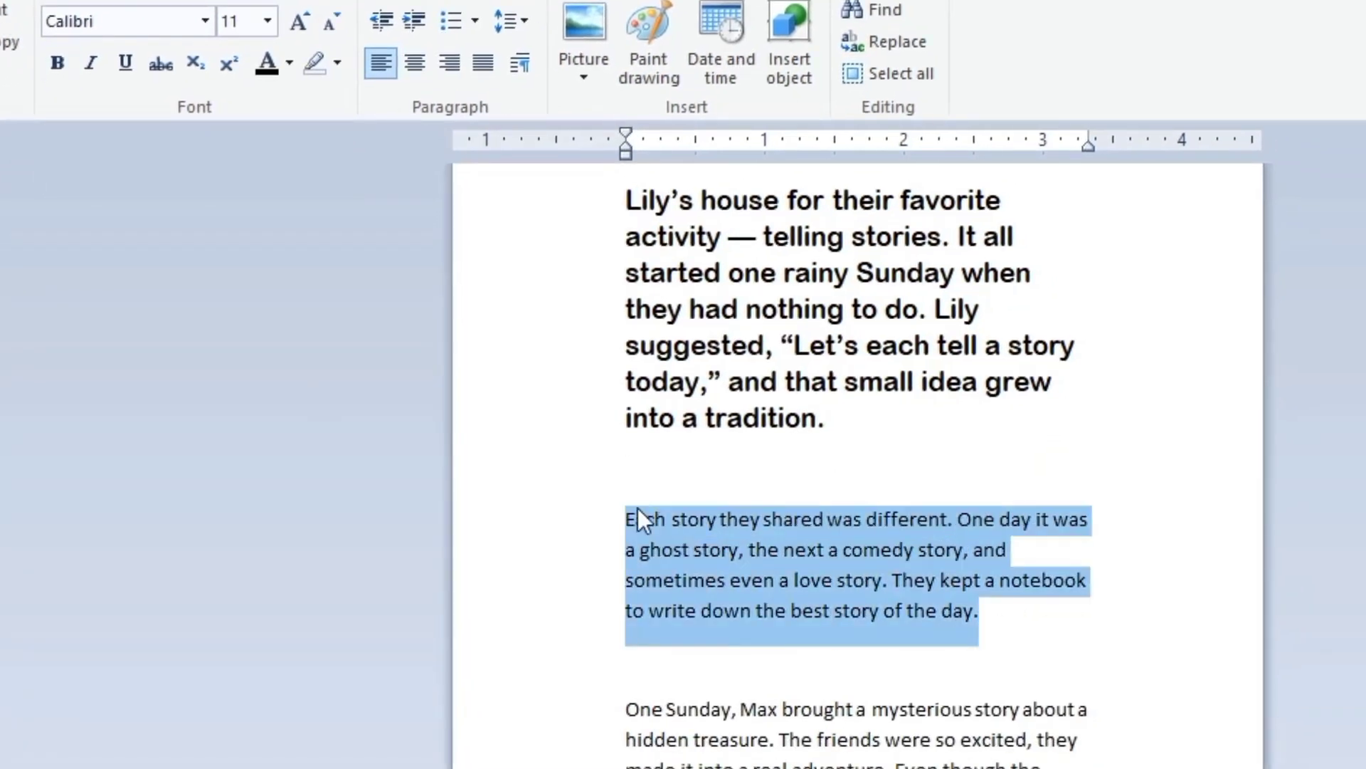
click(54, 64)
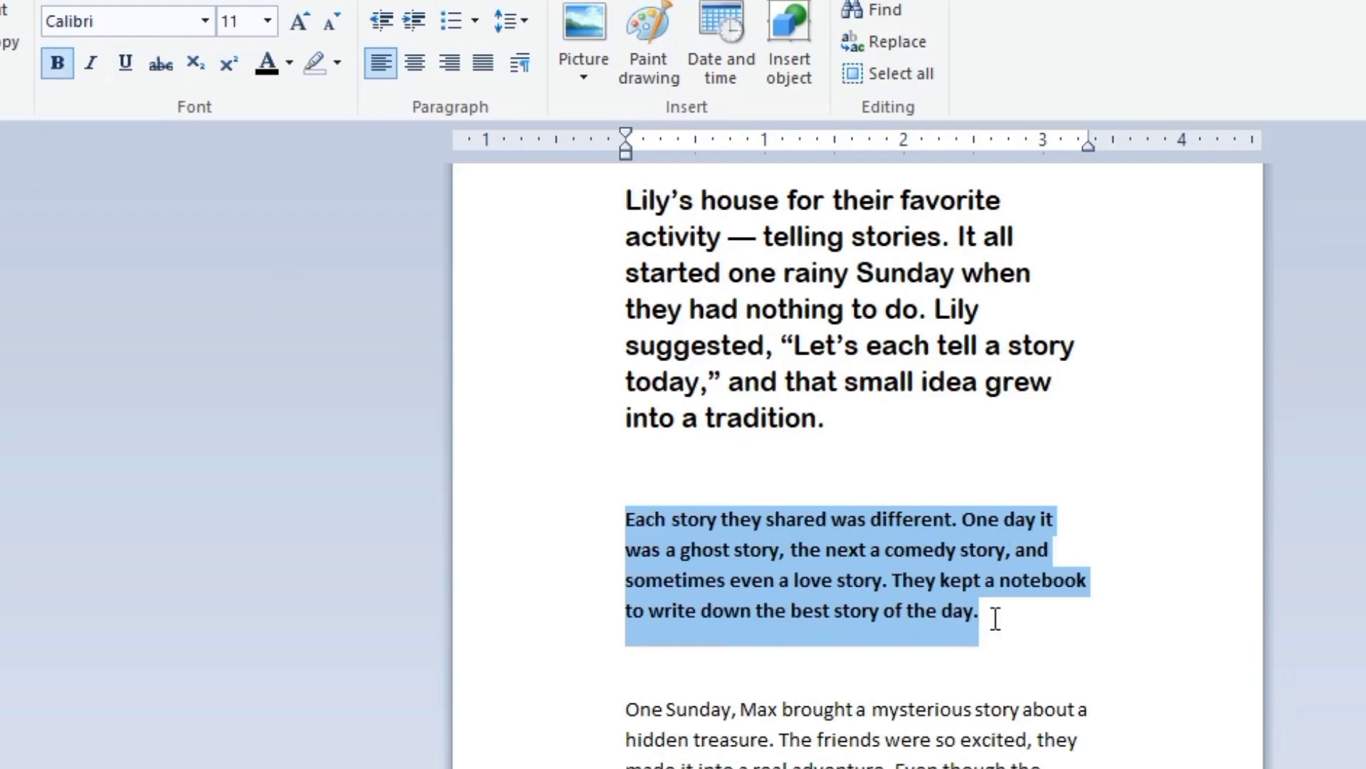
click(96, 61)
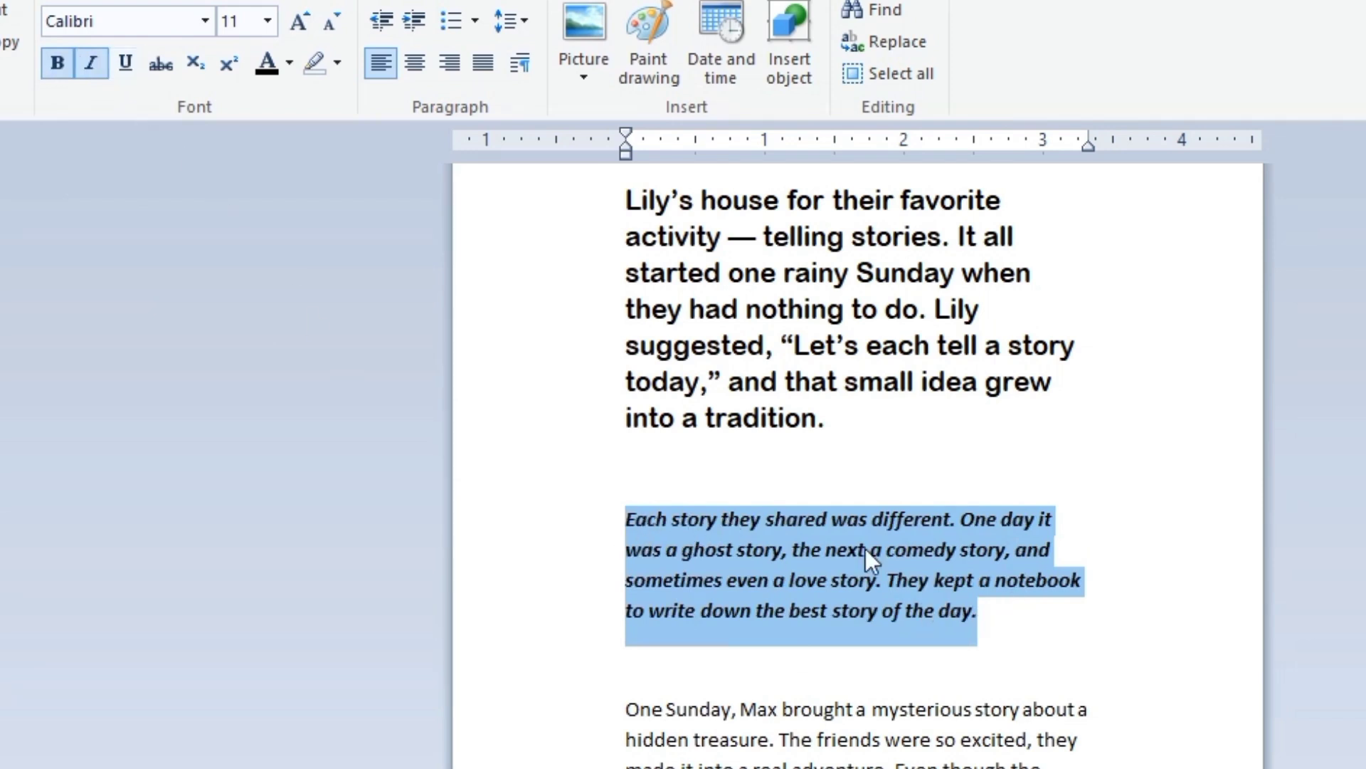
Underline the paragraph starting "Each story they shared was different", apply strikethrough, and remove the strikethrough again
click(127, 61)
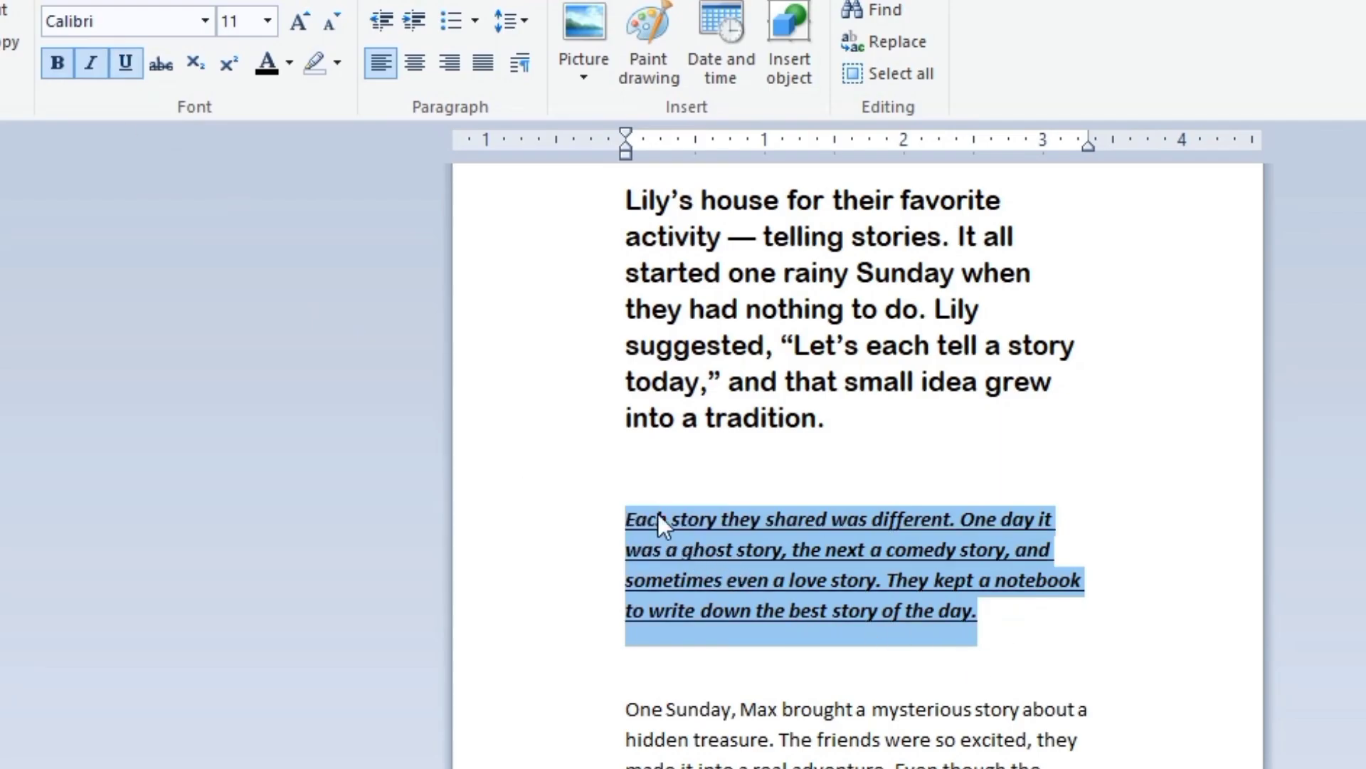
click(161, 68)
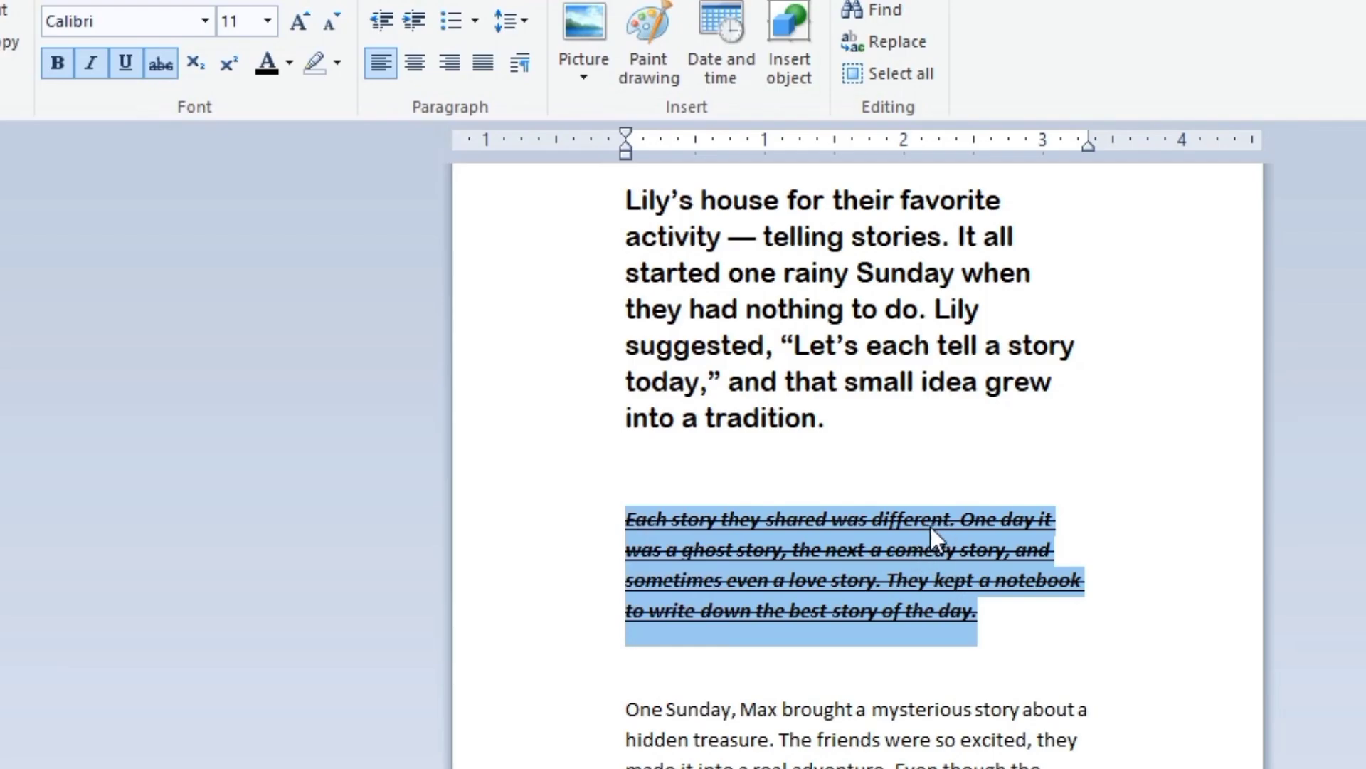
click(160, 62)
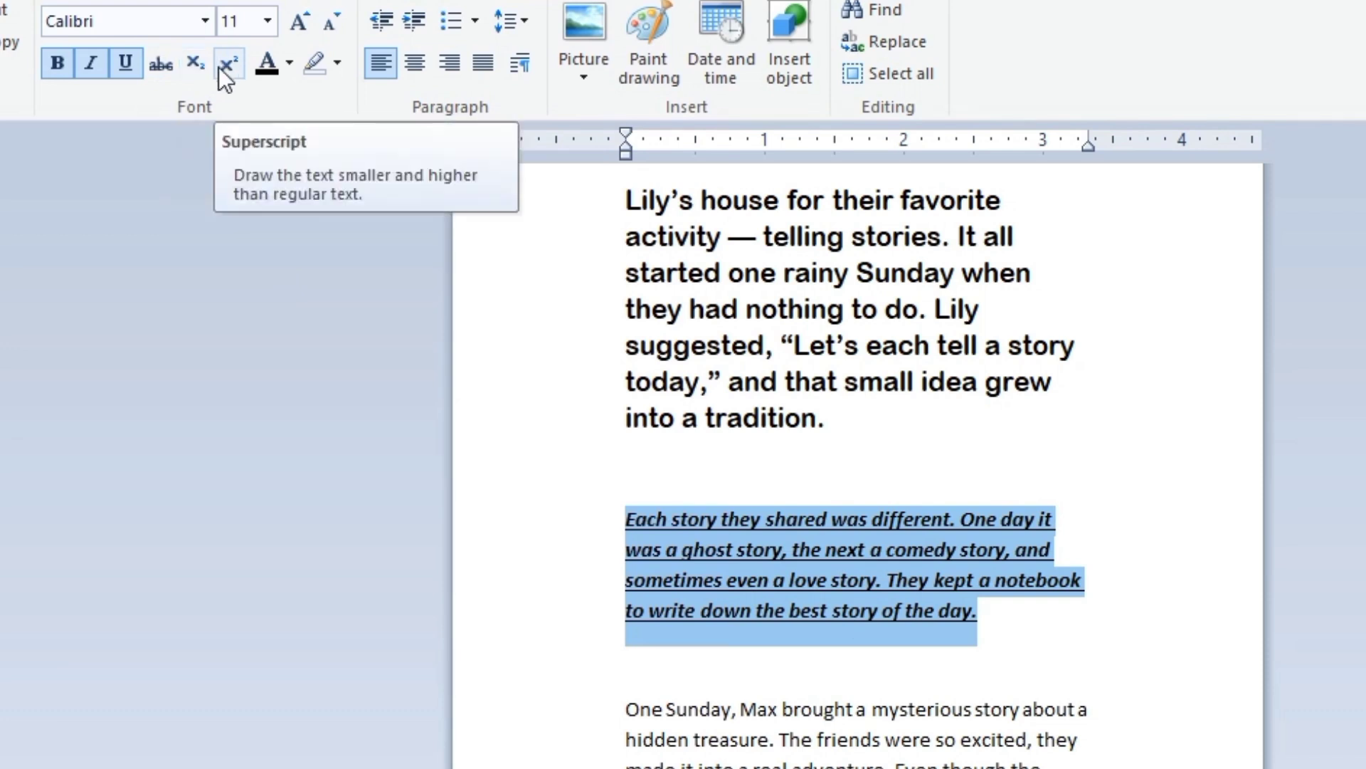
click(733, 460)
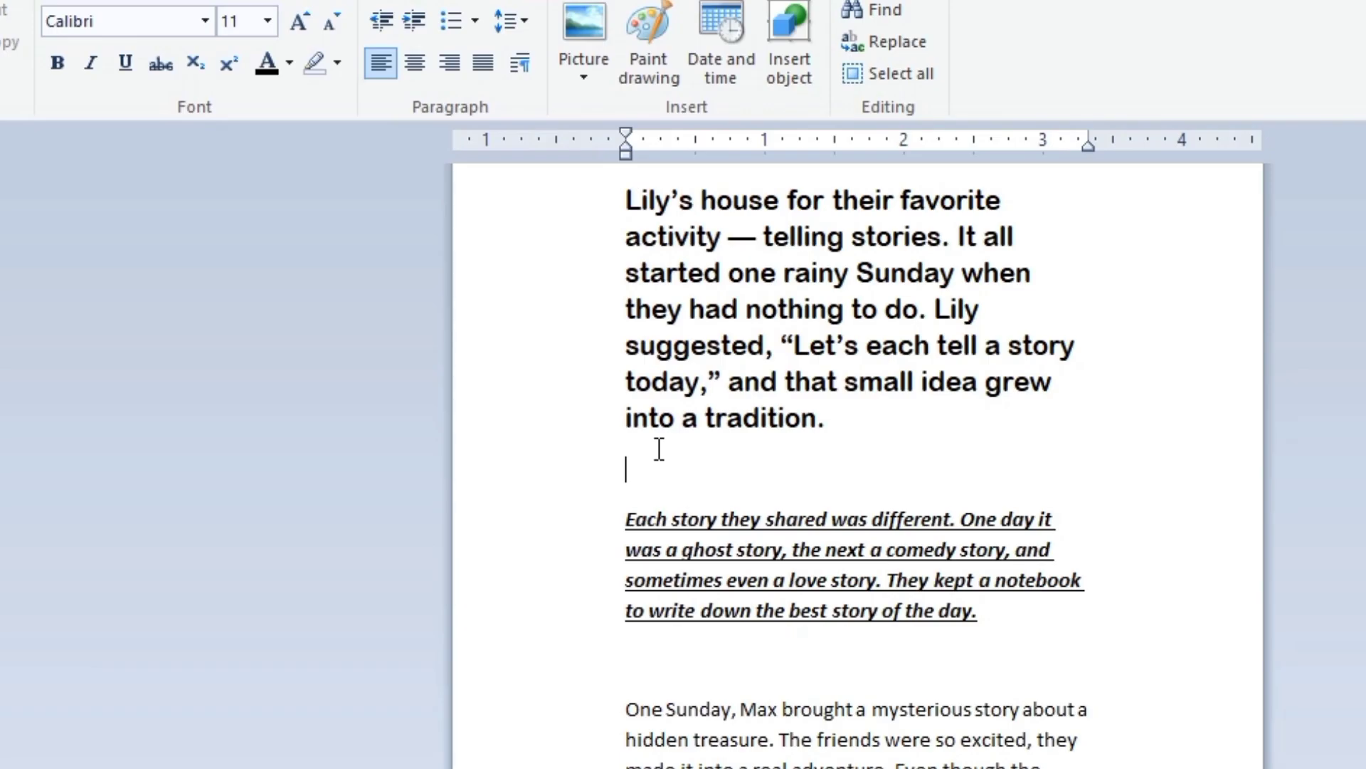
Enter H2O on the empty line below the first paragraph and format its 2 as subscript
click(667, 418)
text(h)
key(BackSpace)
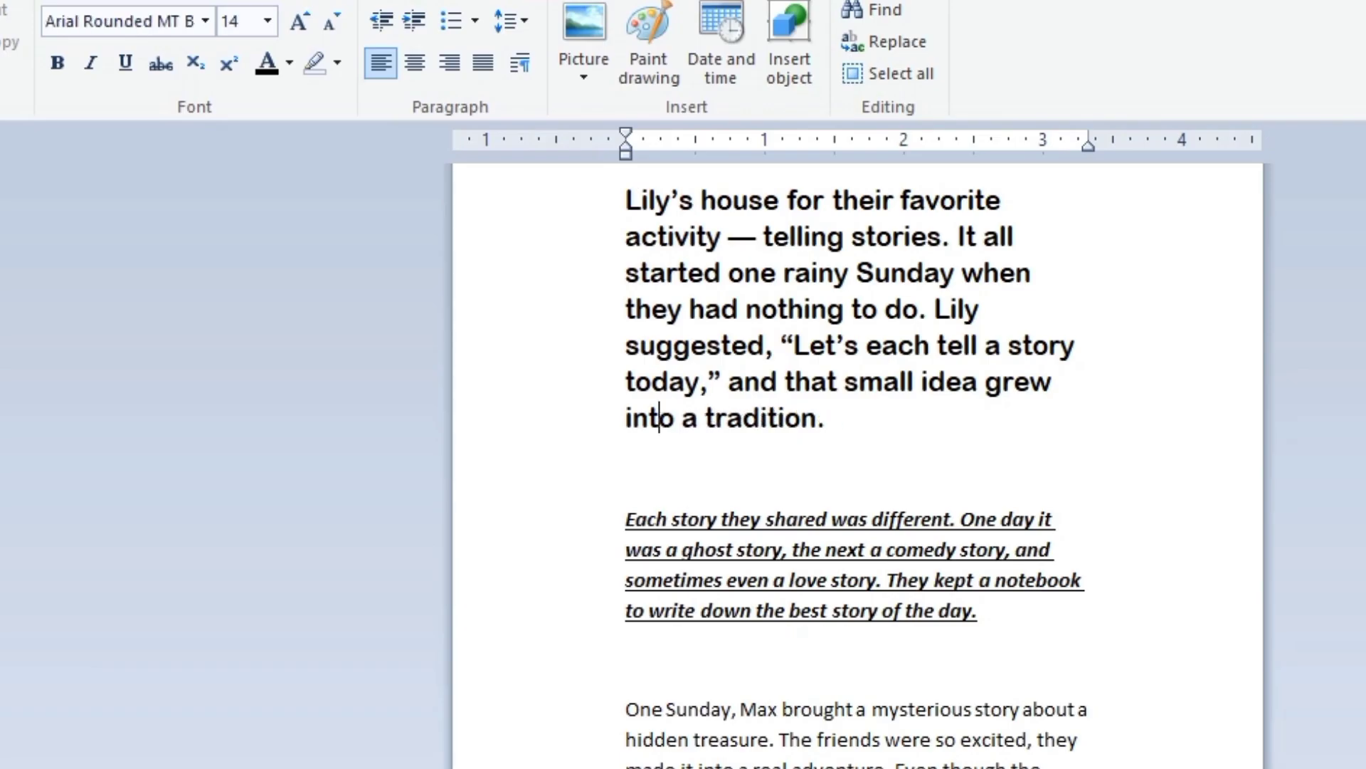
click(626, 469)
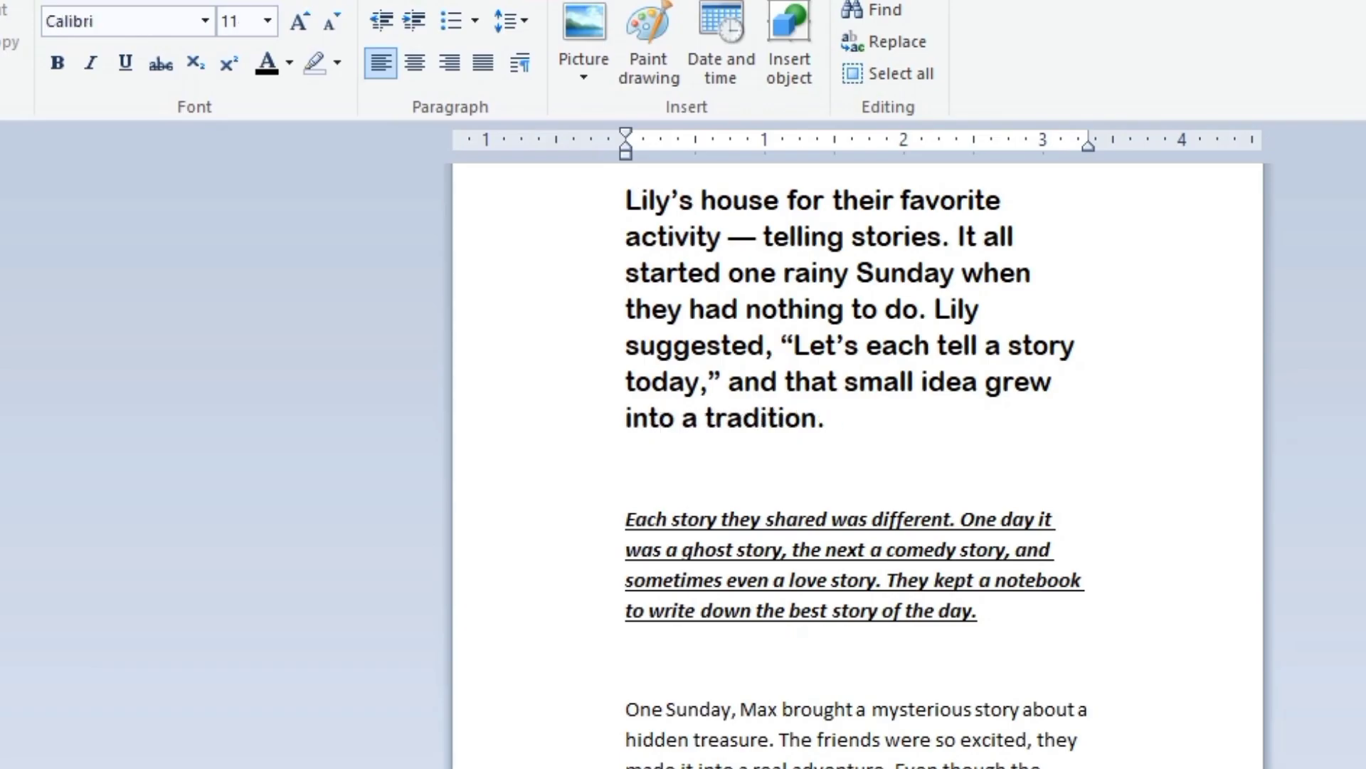
text(H2O)
drag(637, 476, 649, 475)
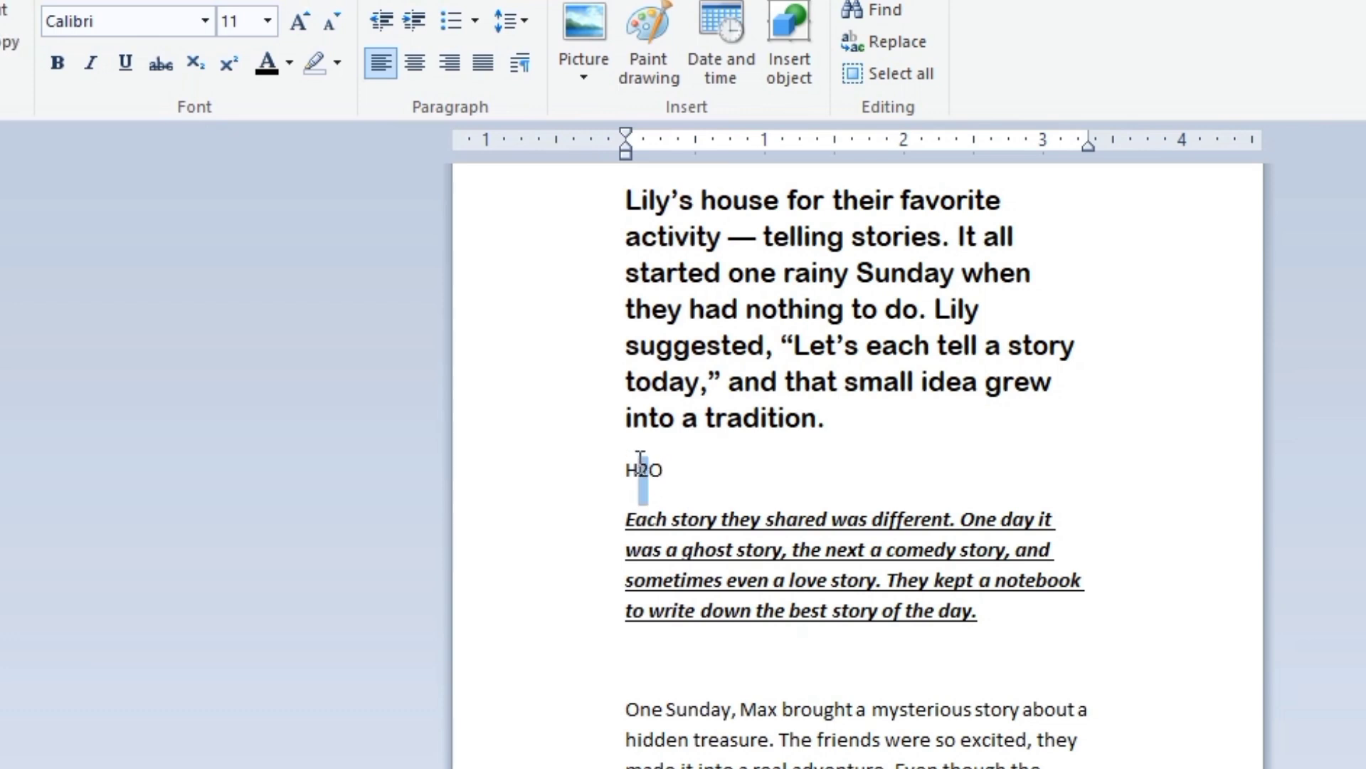
click(202, 66)
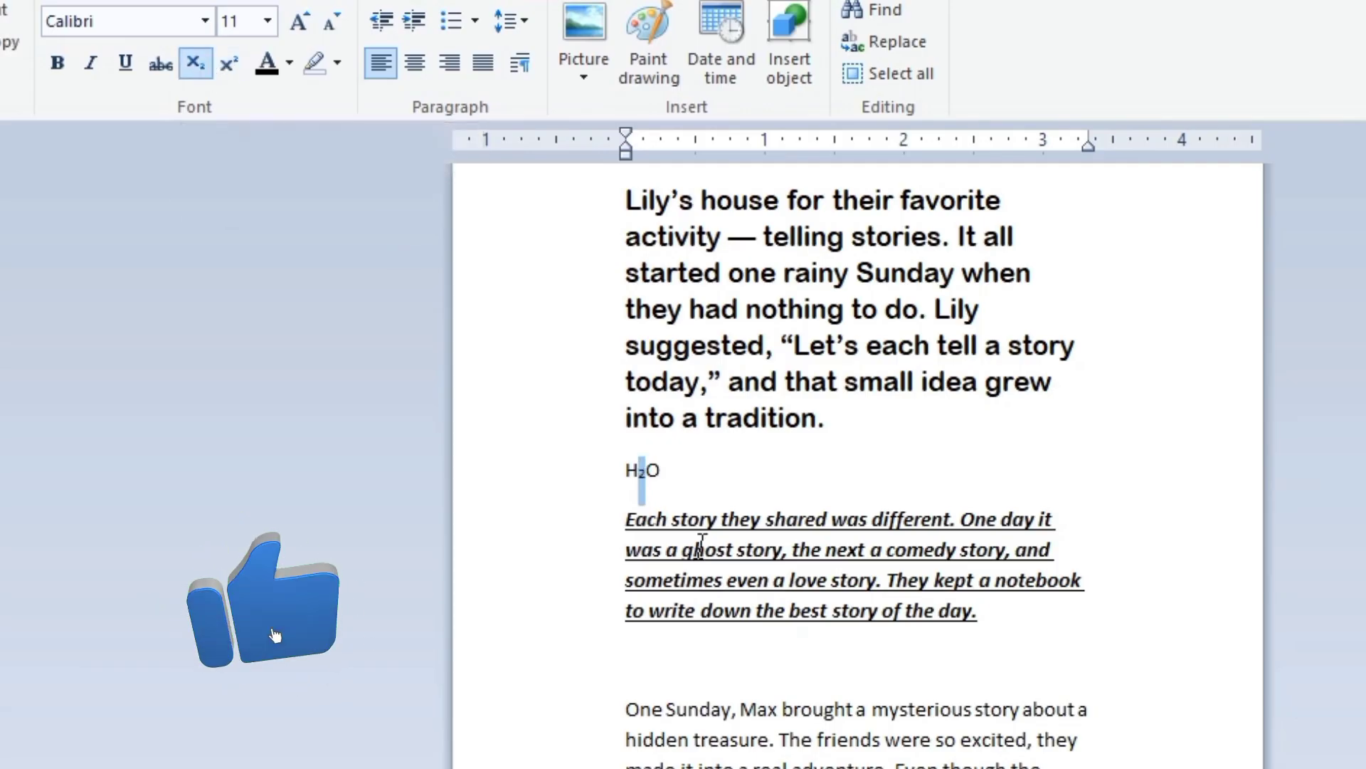
click(712, 481)
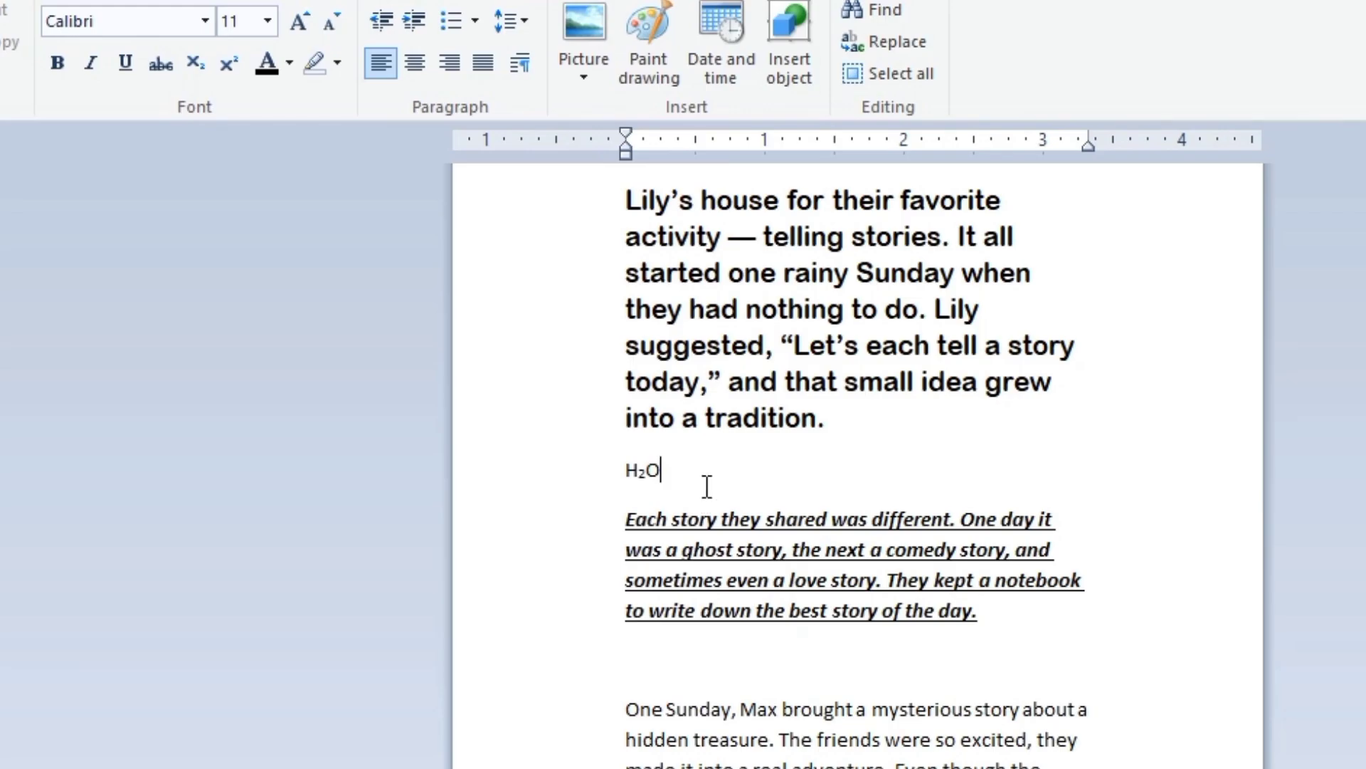
Add 102 on a new line below H2O and format its final 2 as superscript
key(Return)
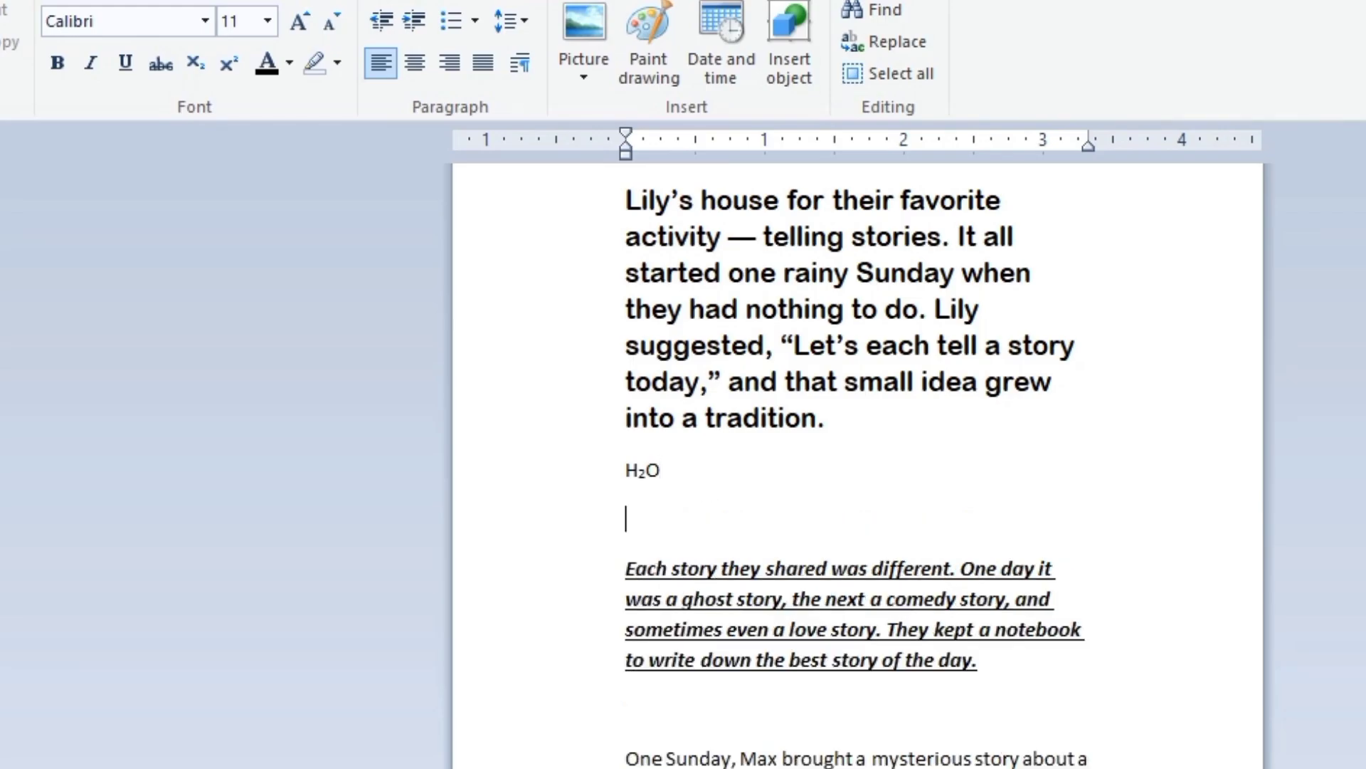
text(102)
double_click(646, 522)
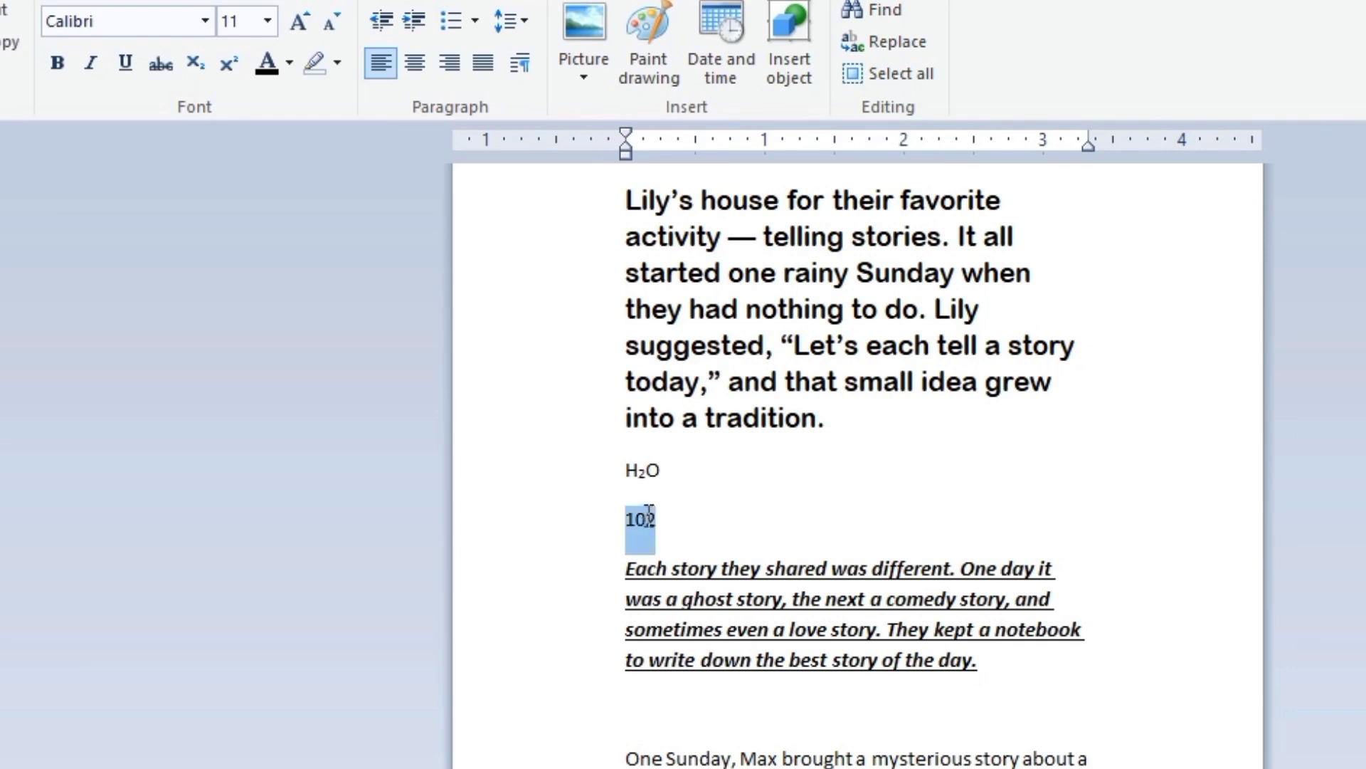
click(666, 520)
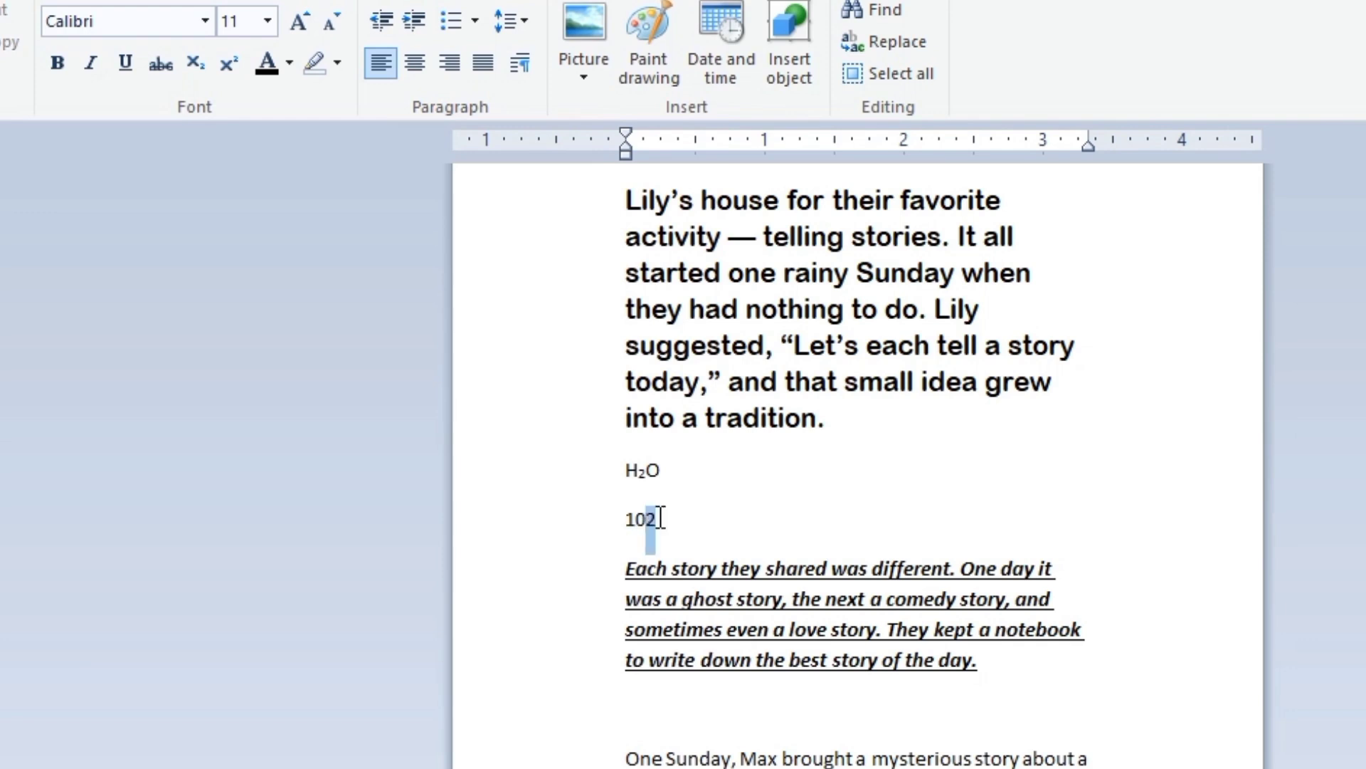
double_click(647, 520)
click(674, 519)
key(shift+Right)
click(232, 58)
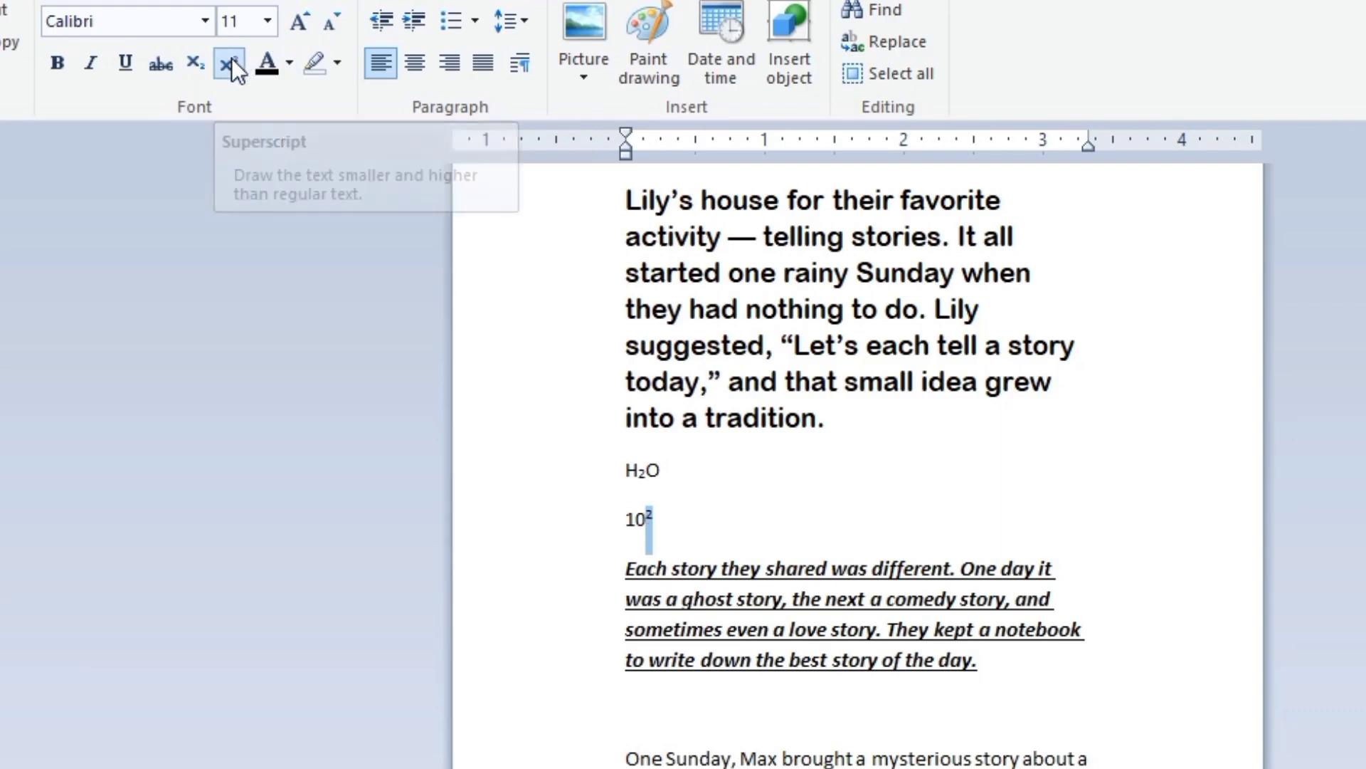
click(676, 526)
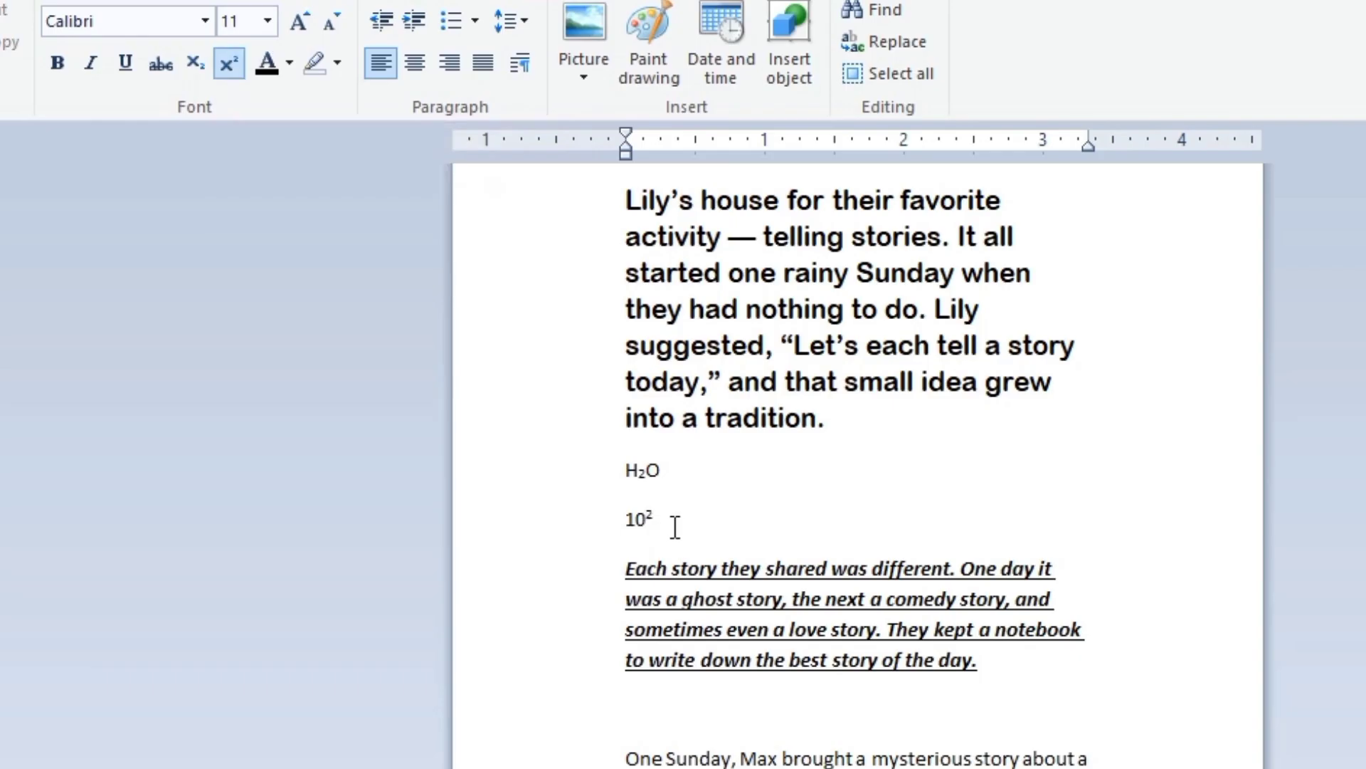
Color the text of the paragraph starting "One Sunday" yellow, and change it to red
scroll(692, 525, down, 4)
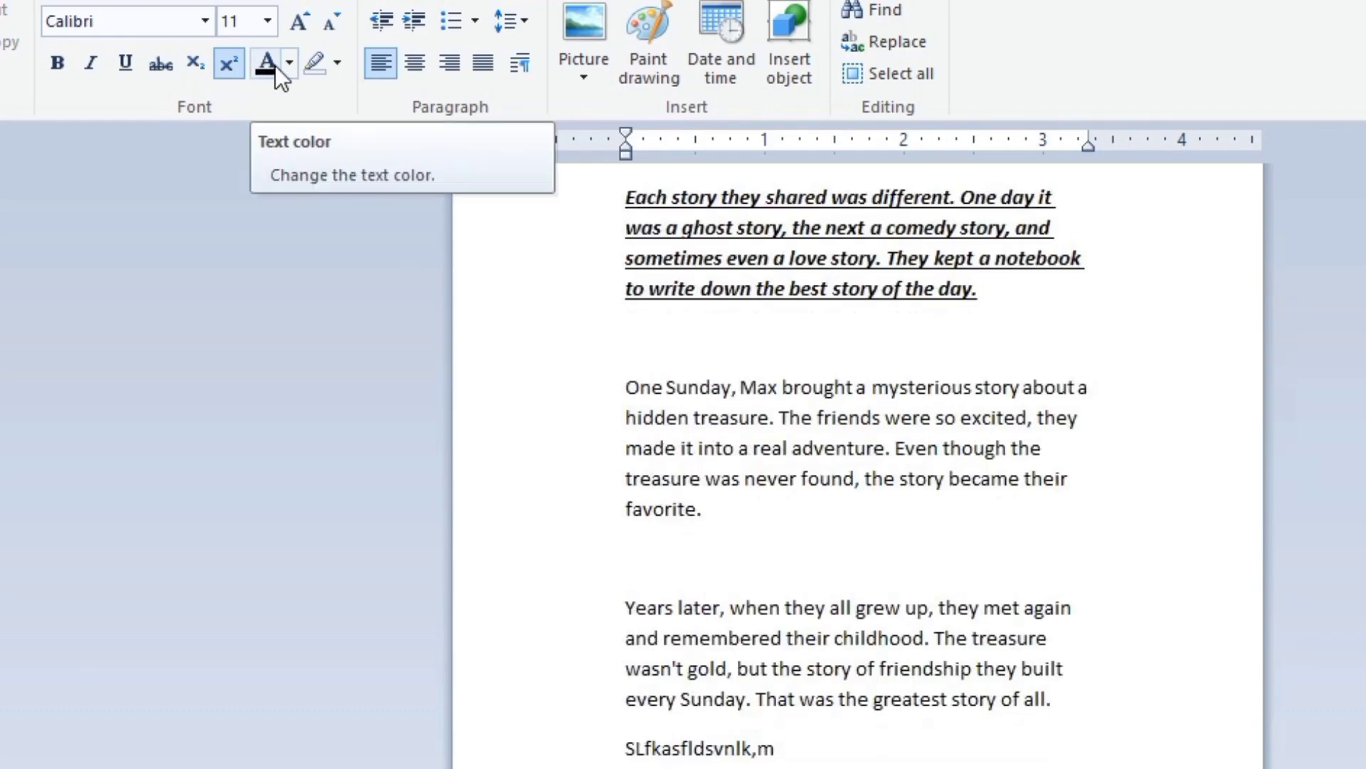
drag(701, 519, 626, 387)
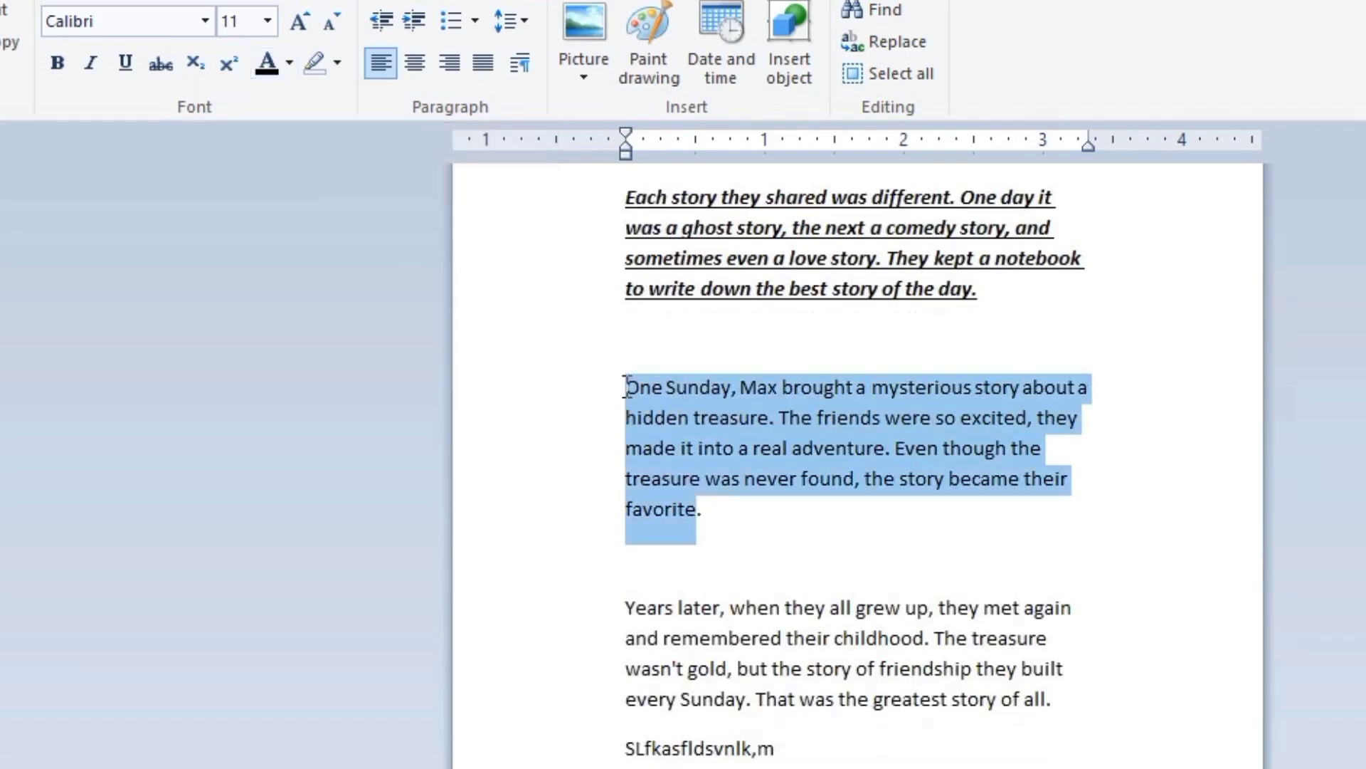
click(287, 63)
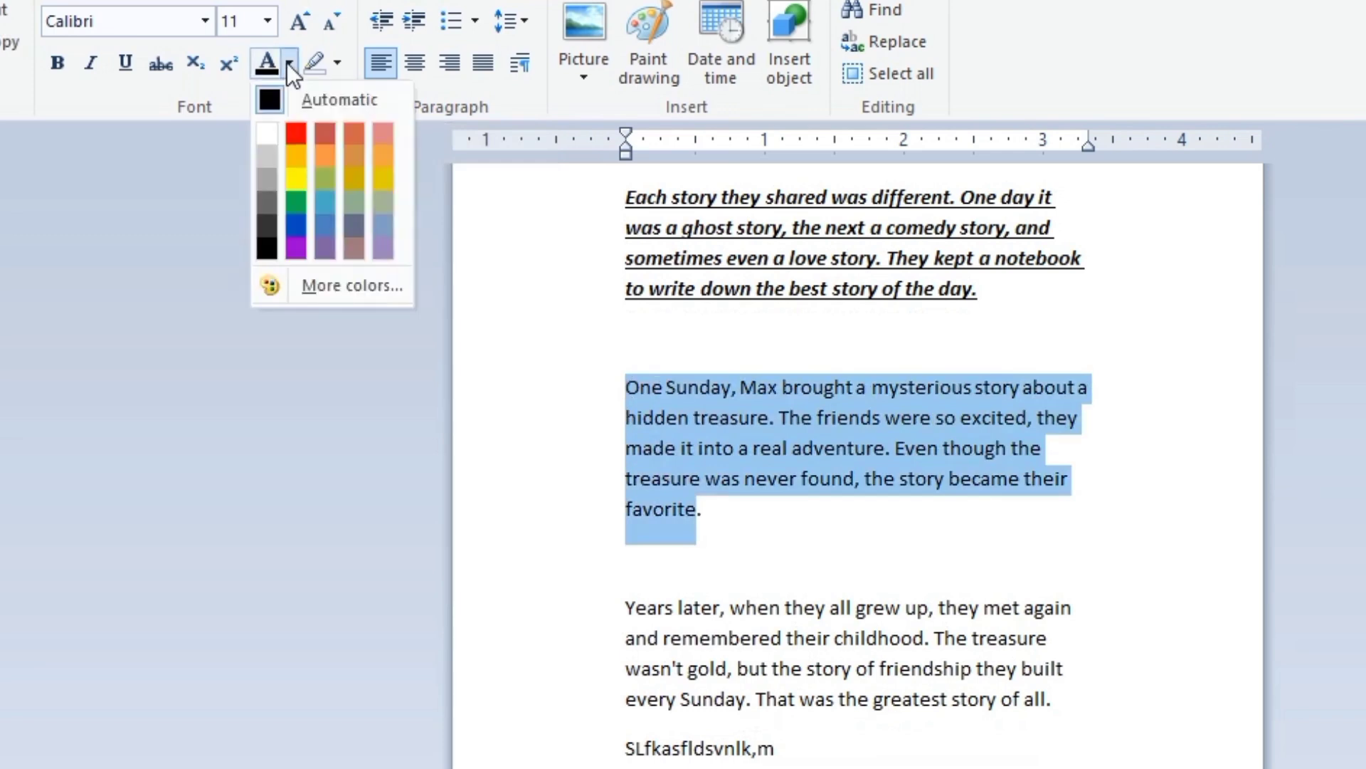
click(298, 175)
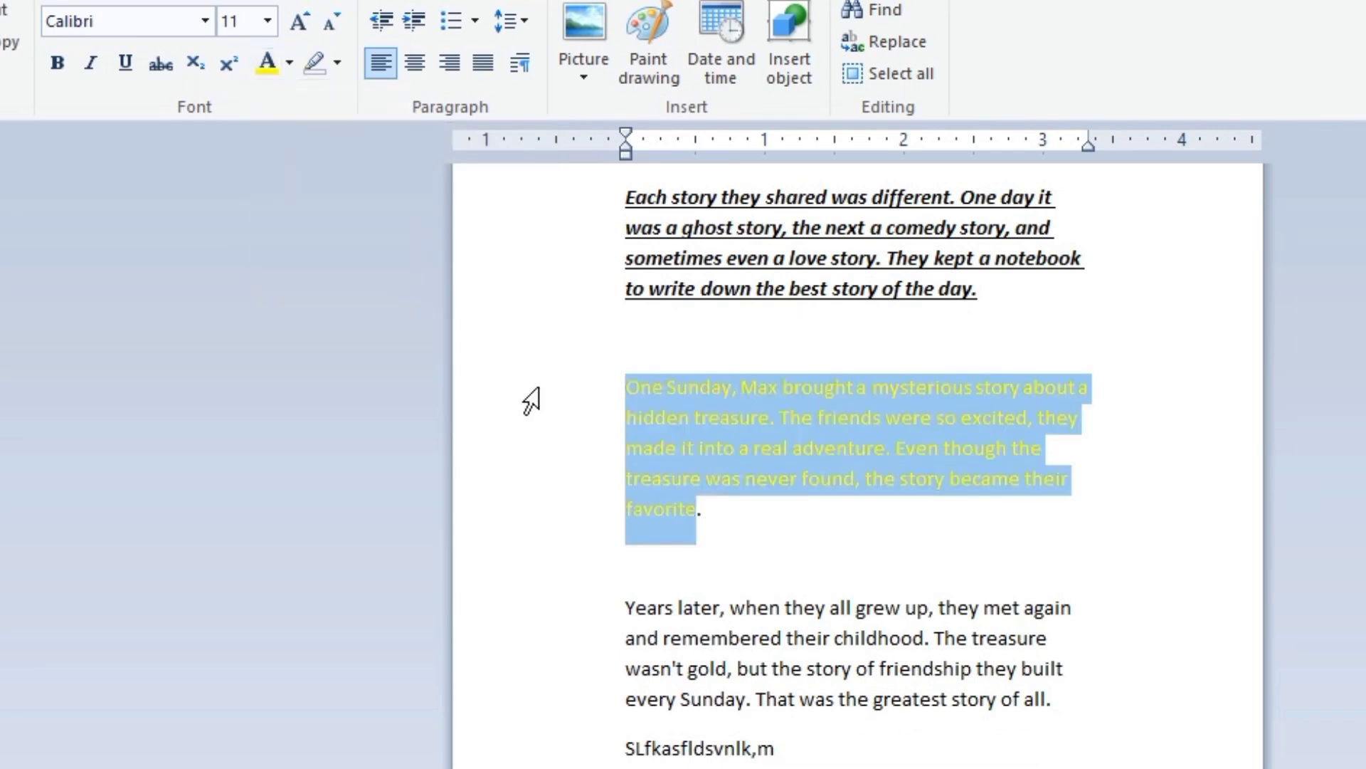
click(288, 63)
click(296, 131)
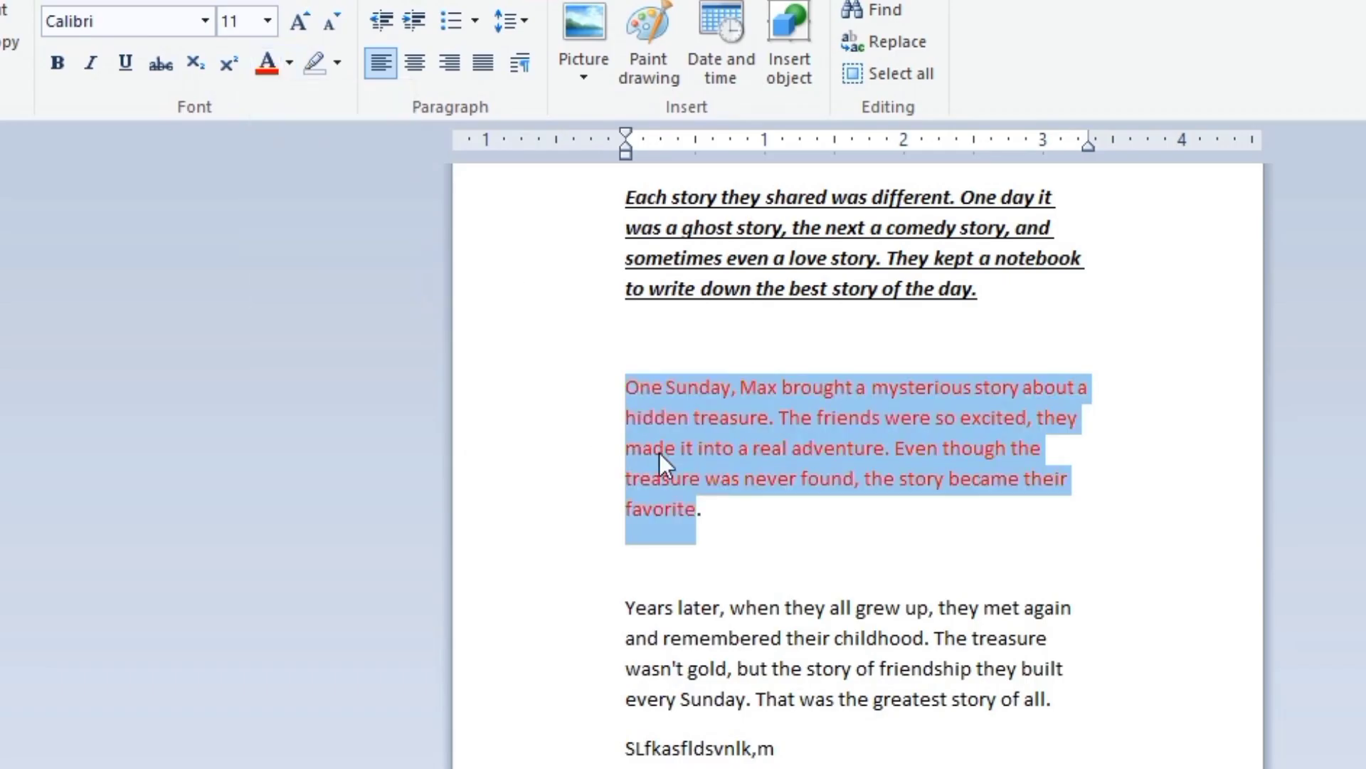
Define a dark navy custom color (hue 157, saturation 142, luminosity 33), save it to the custom colors, and apply it to the "One Sunday" paragraph
click(288, 66)
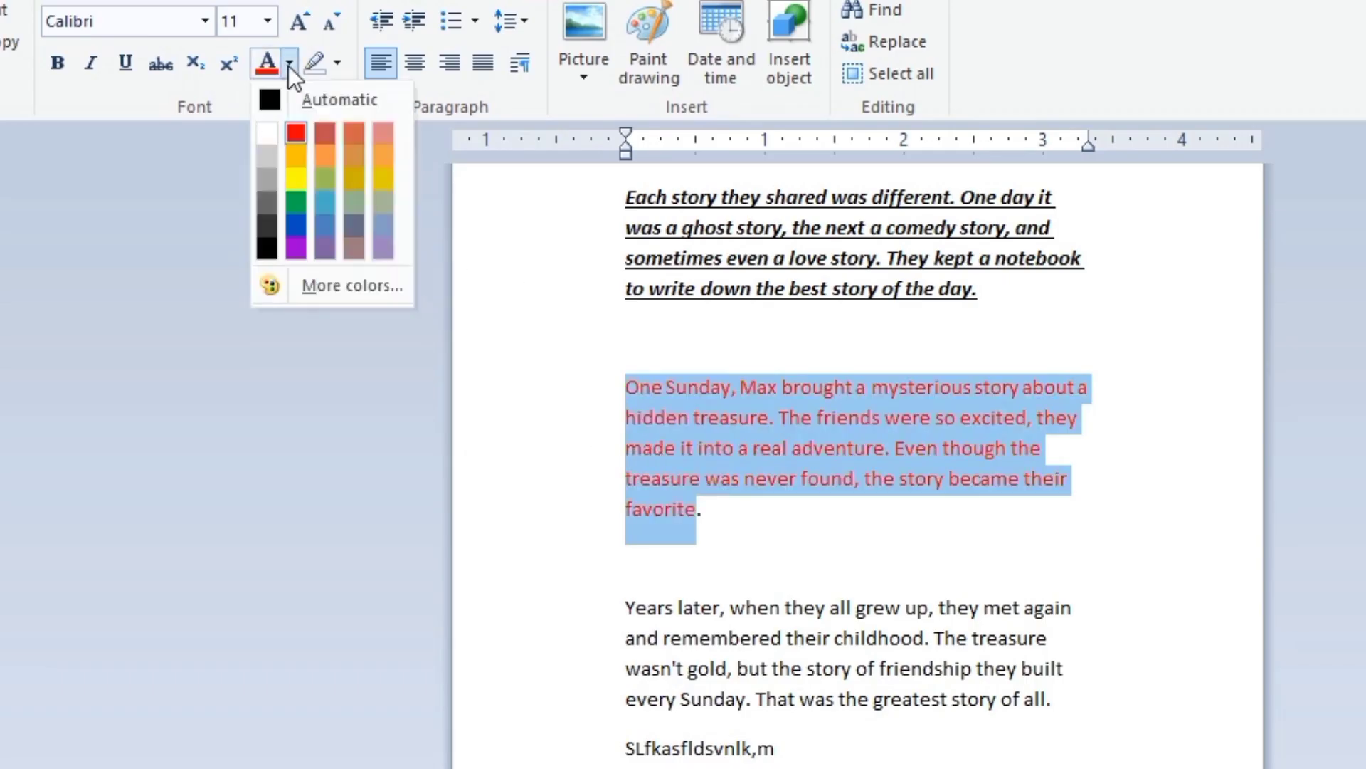
click(327, 283)
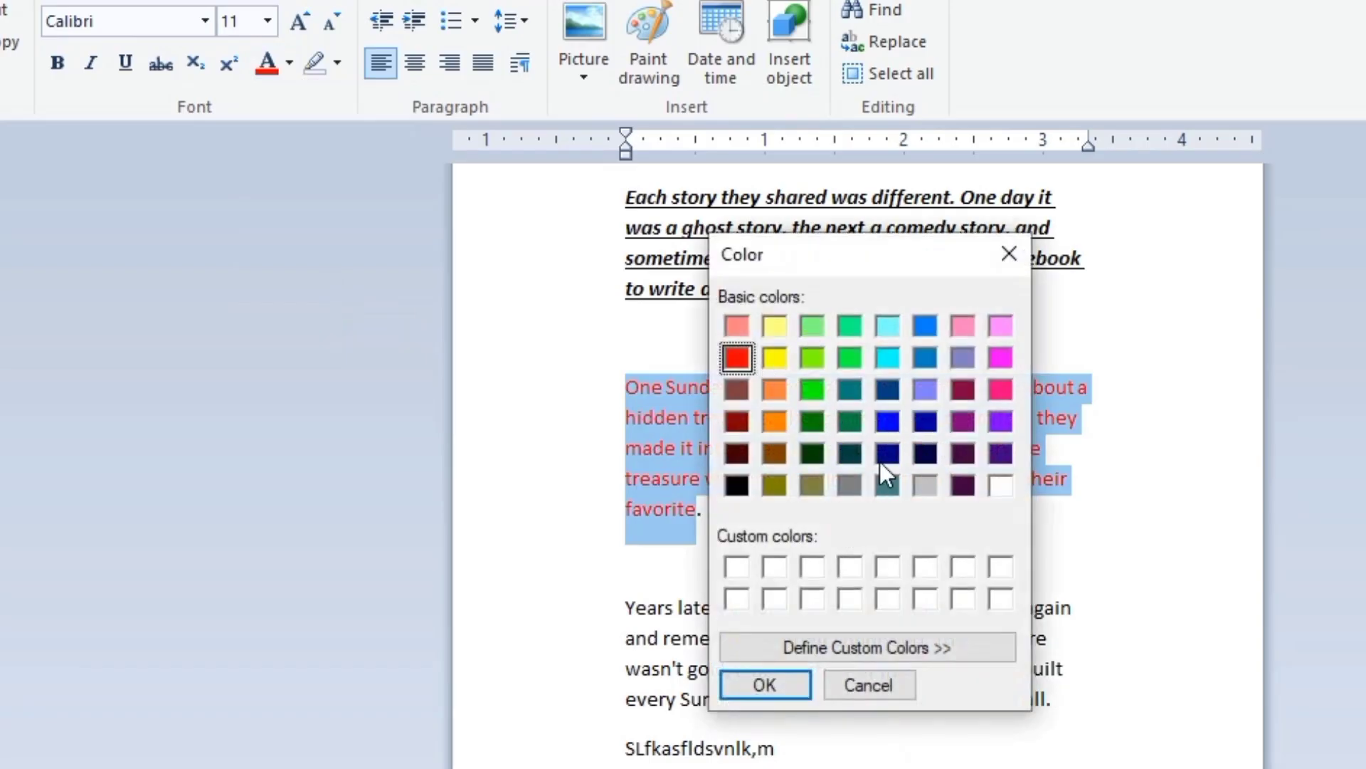
click(903, 650)
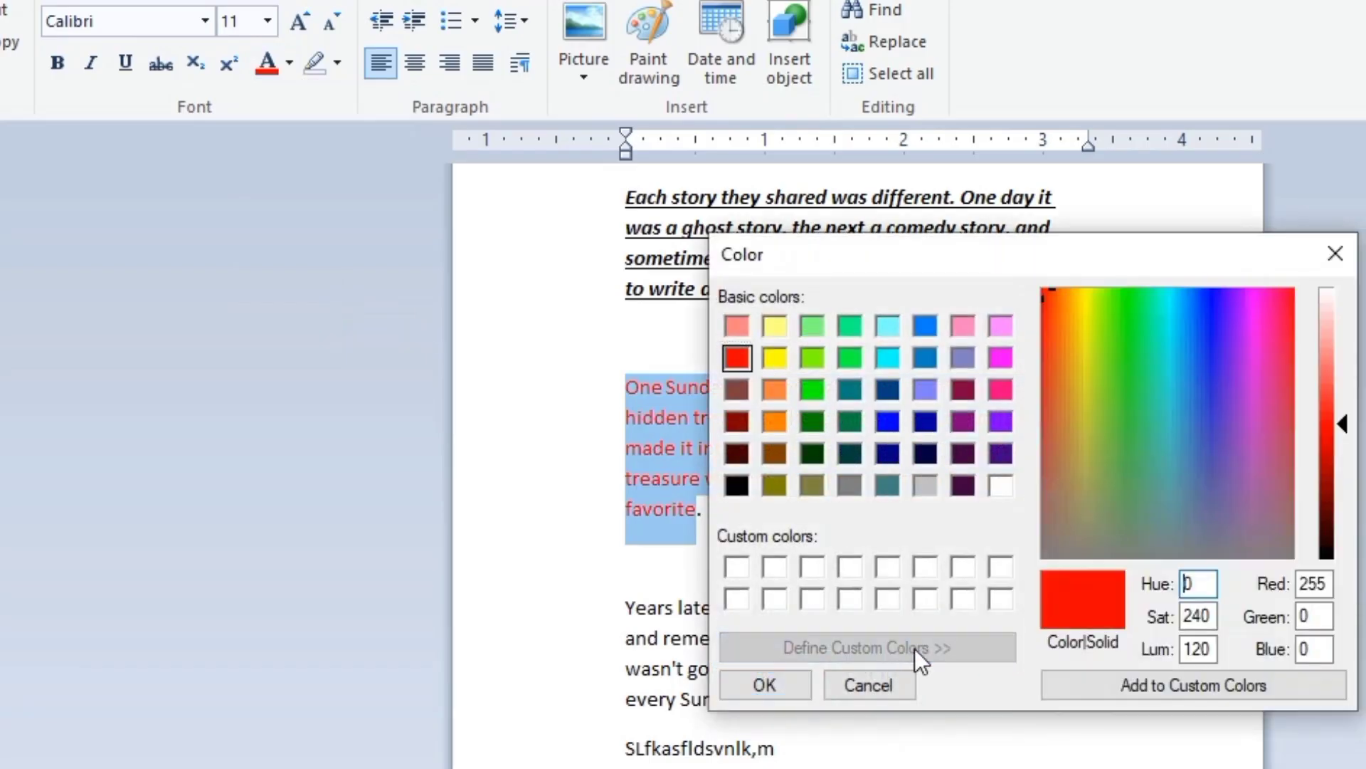
click(1209, 399)
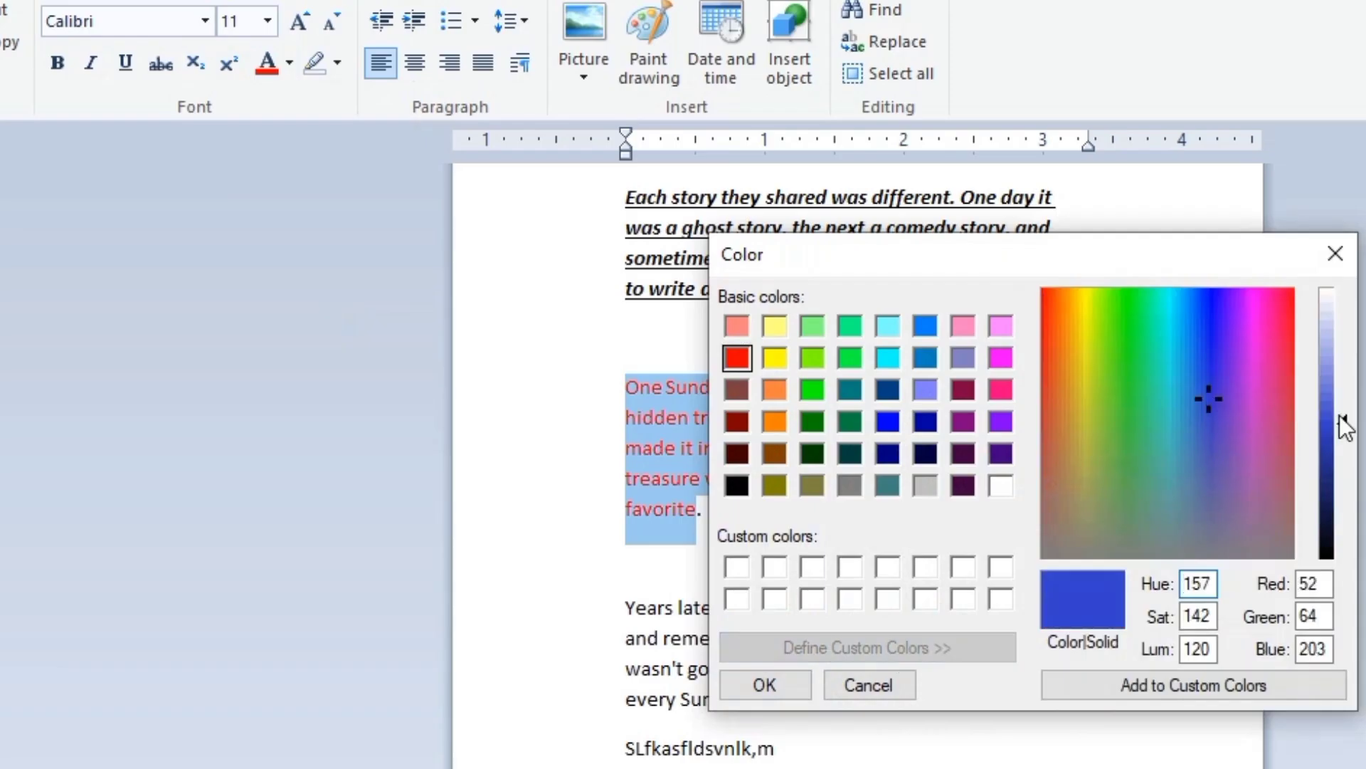
drag(1344, 420, 1345, 523)
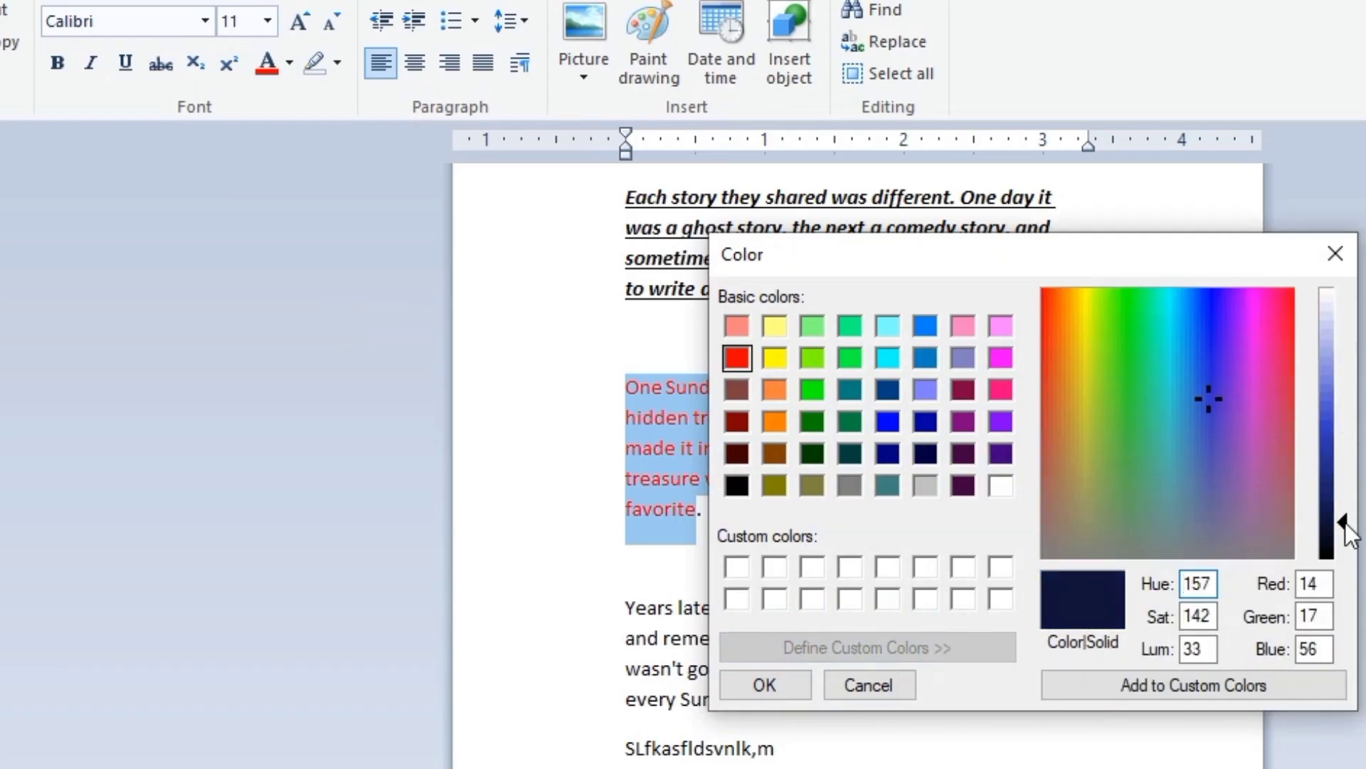
click(1199, 685)
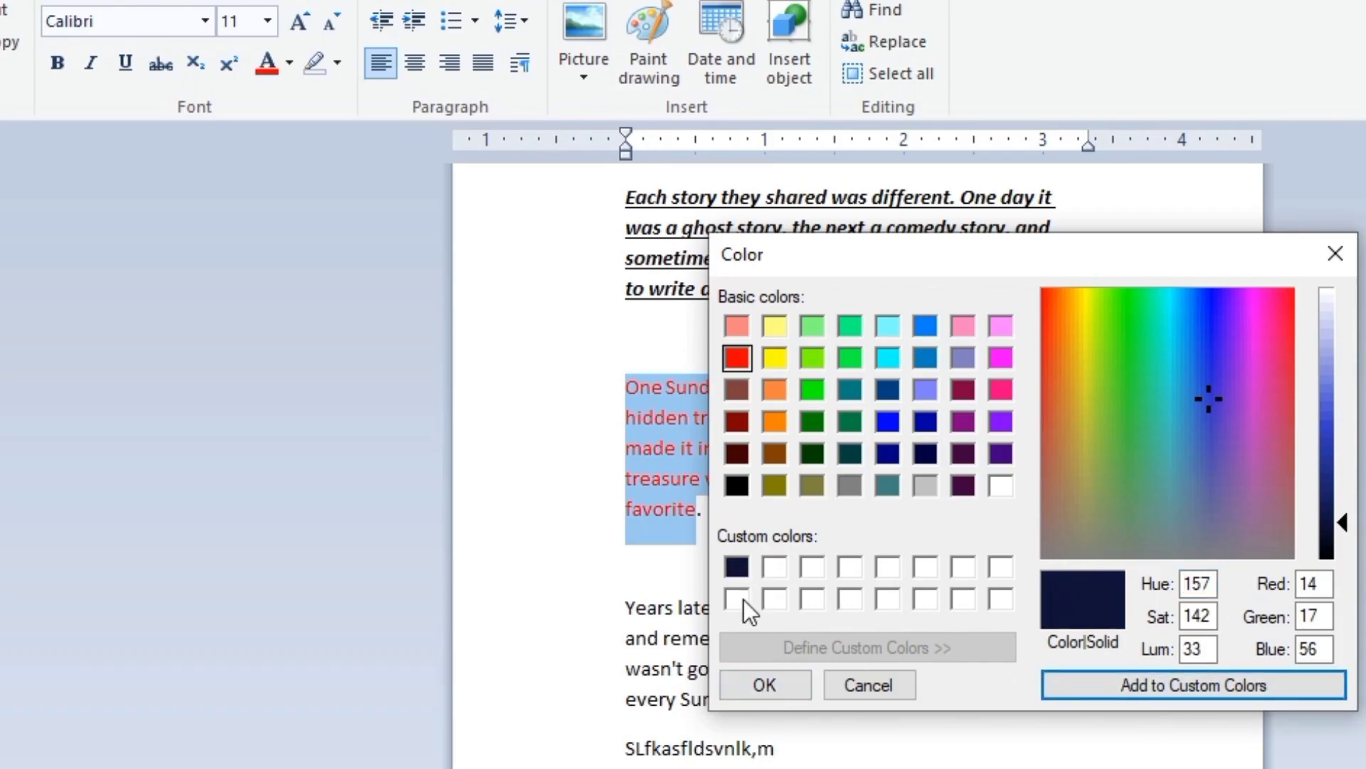
click(775, 685)
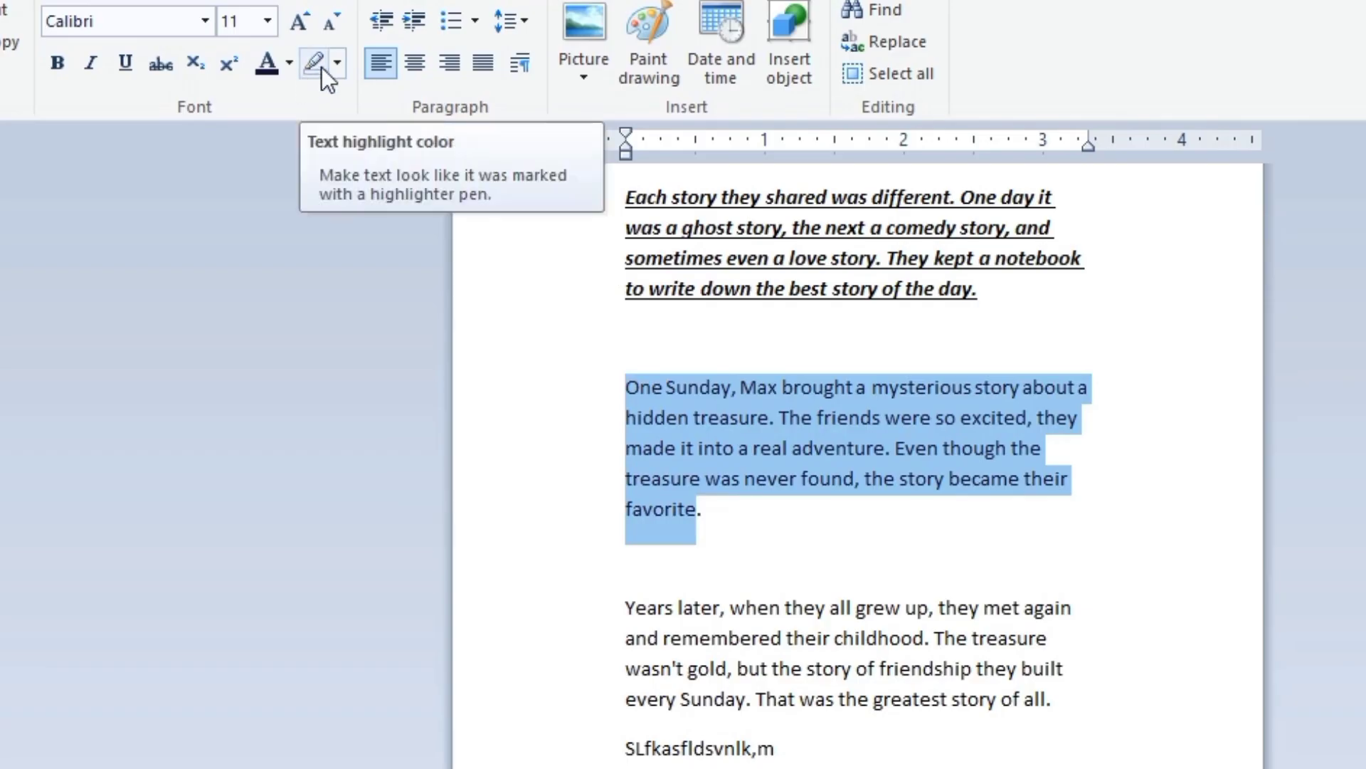
click(786, 520)
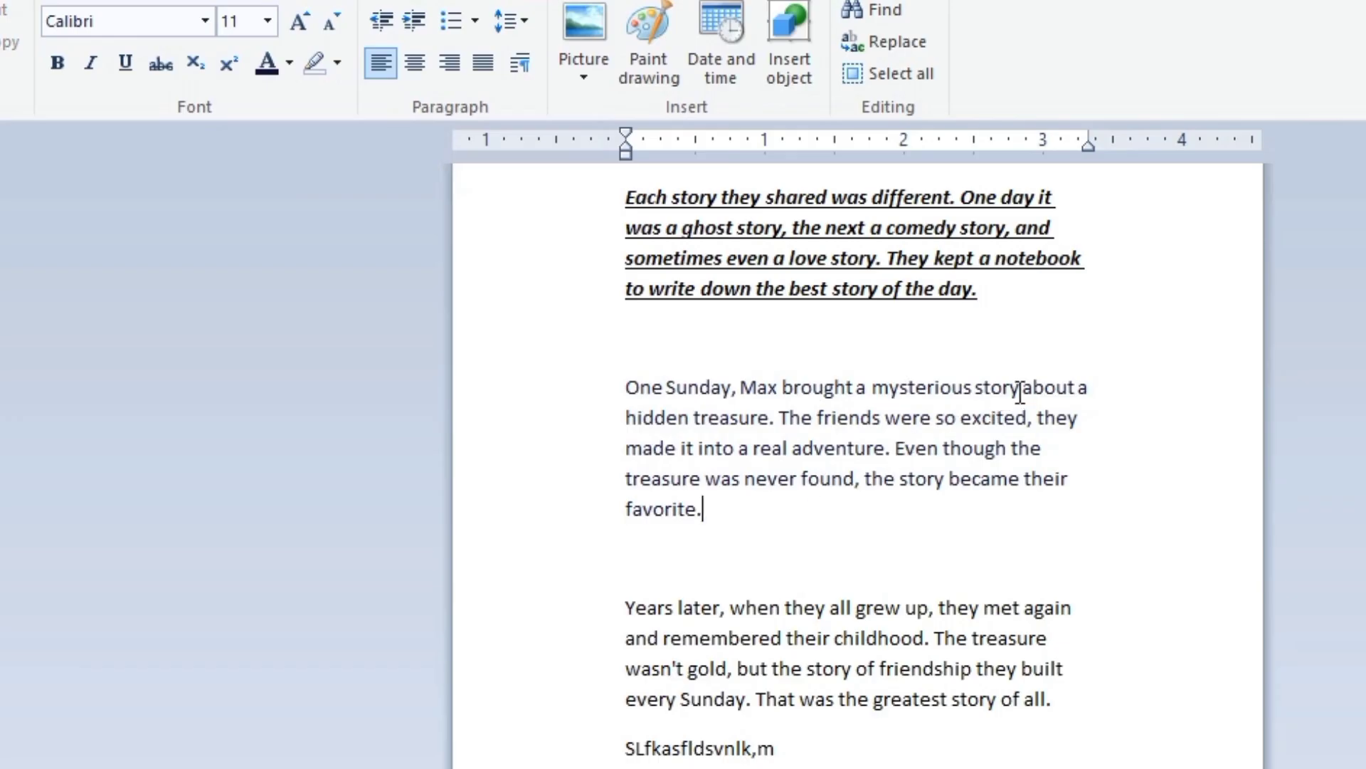
Highlight the words after "One Sunday," through "mysterious story" in yellow, and change the highlight to bright green
drag(1019, 392, 759, 402)
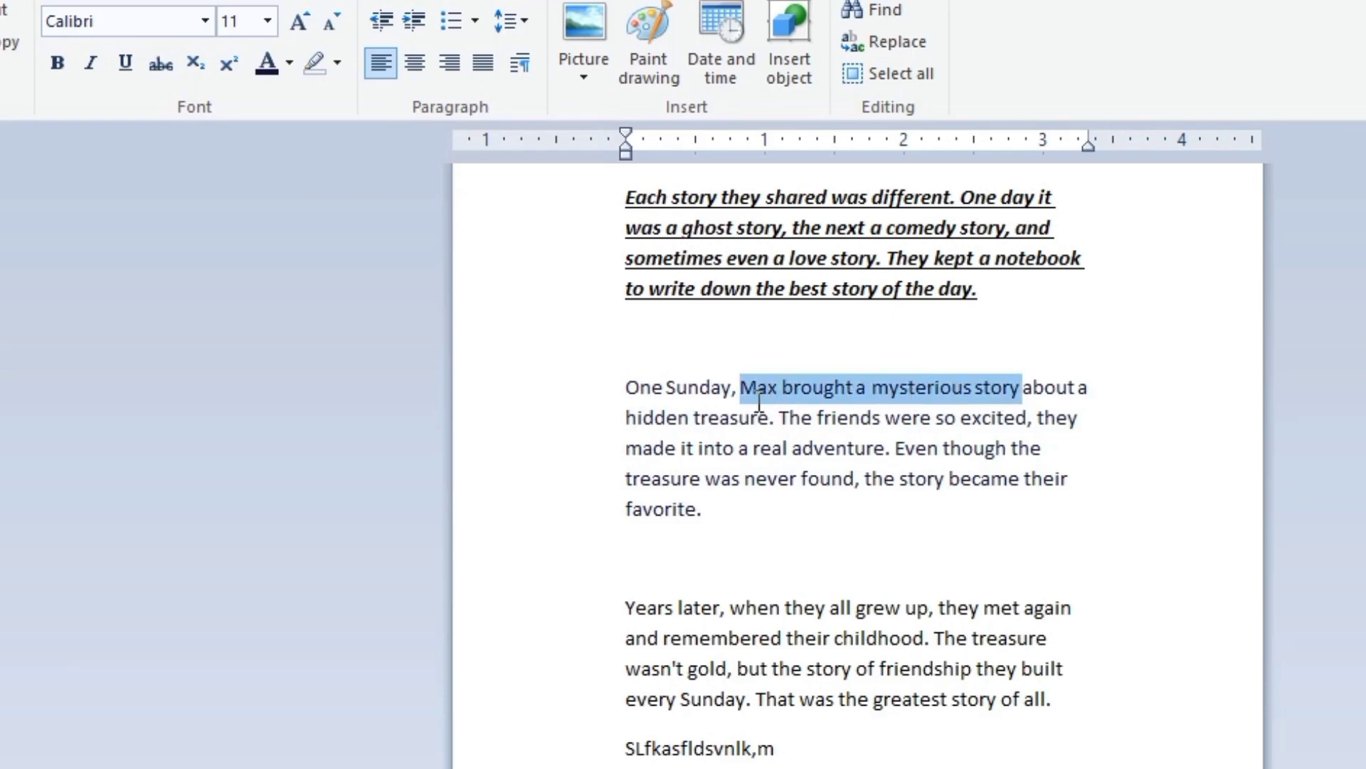
click(335, 64)
click(326, 103)
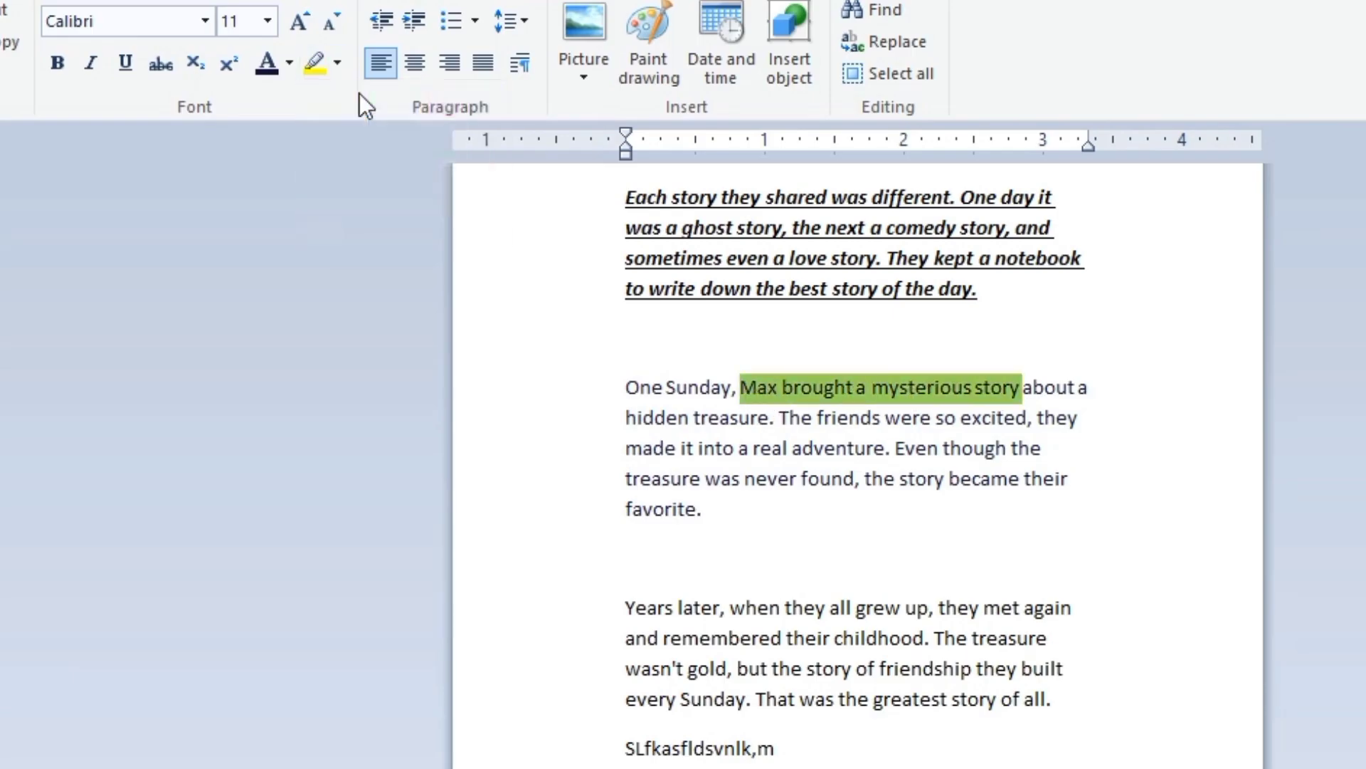
click(338, 63)
click(359, 104)
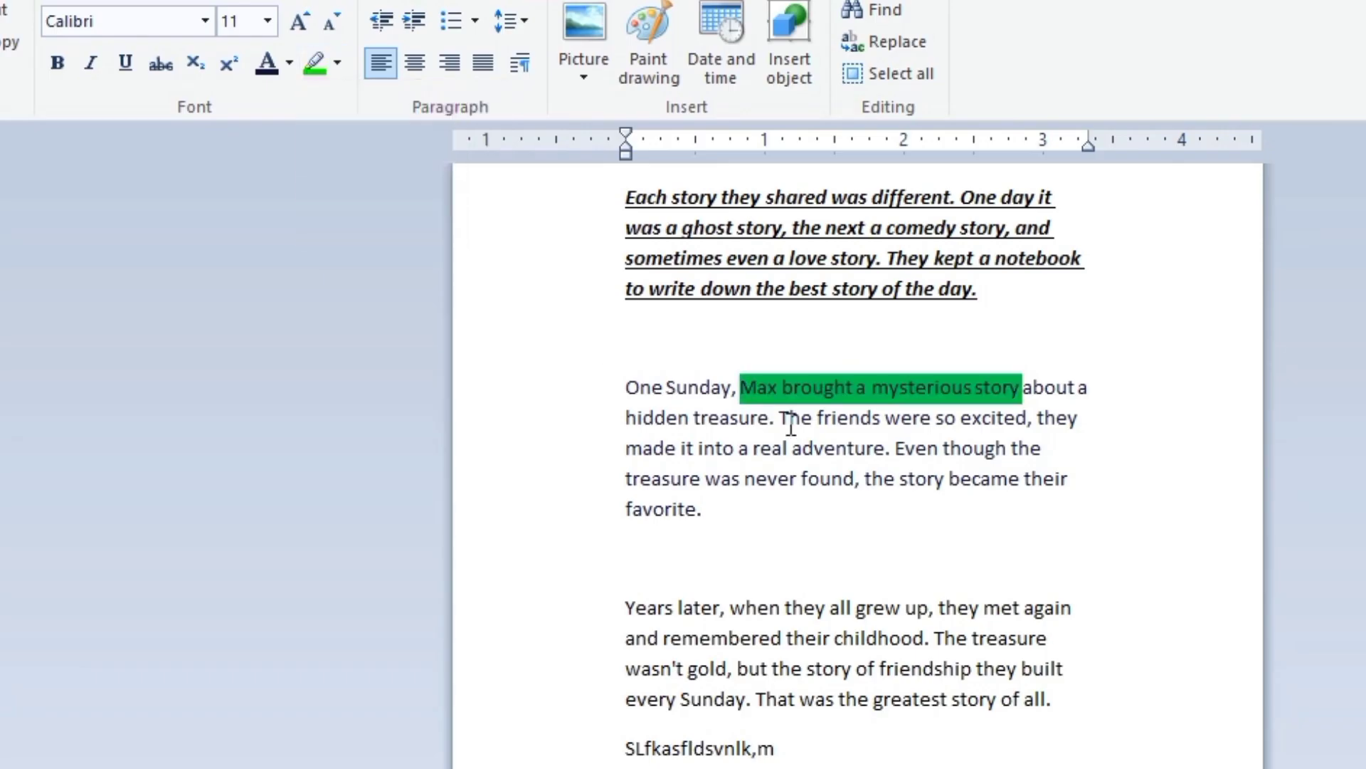
click(788, 420)
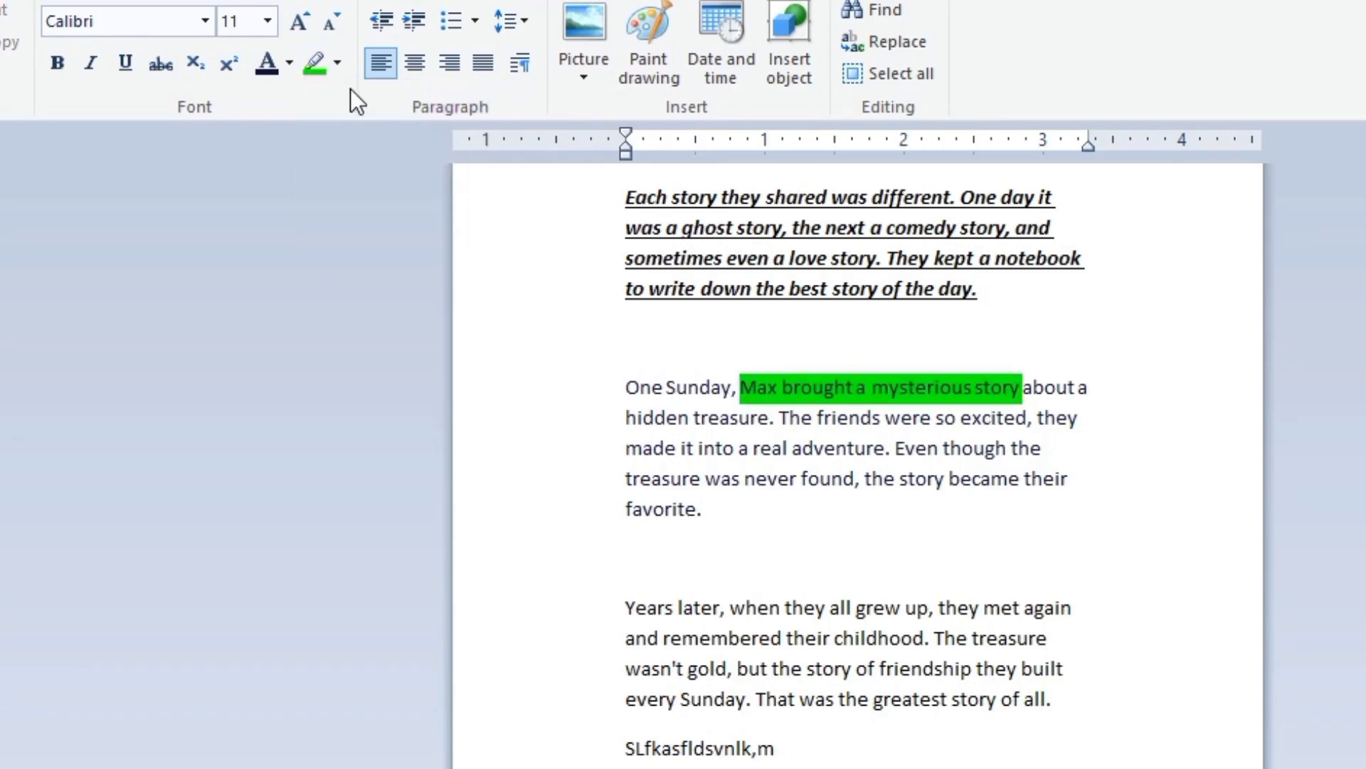
Remove the green highlight from the words ending in "mysterious story" by applying No color
click(337, 64)
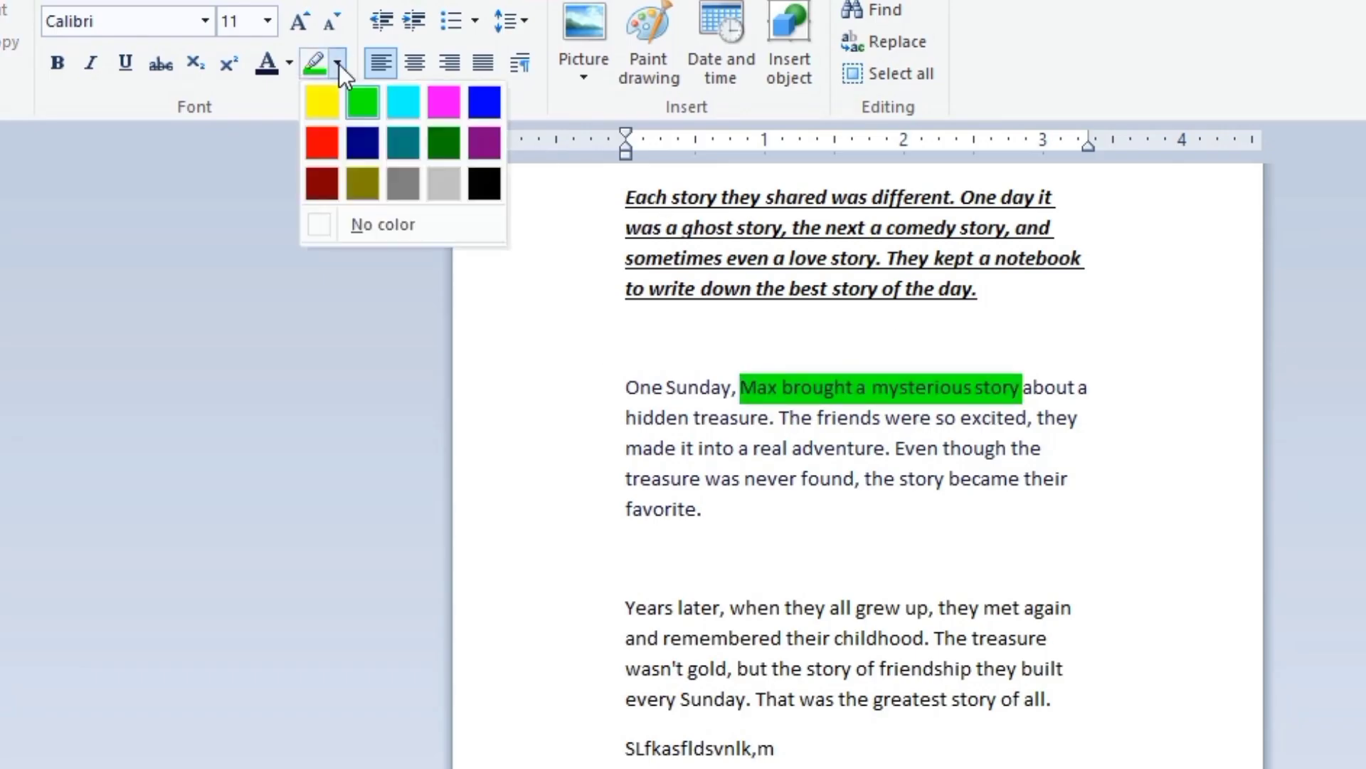
click(323, 226)
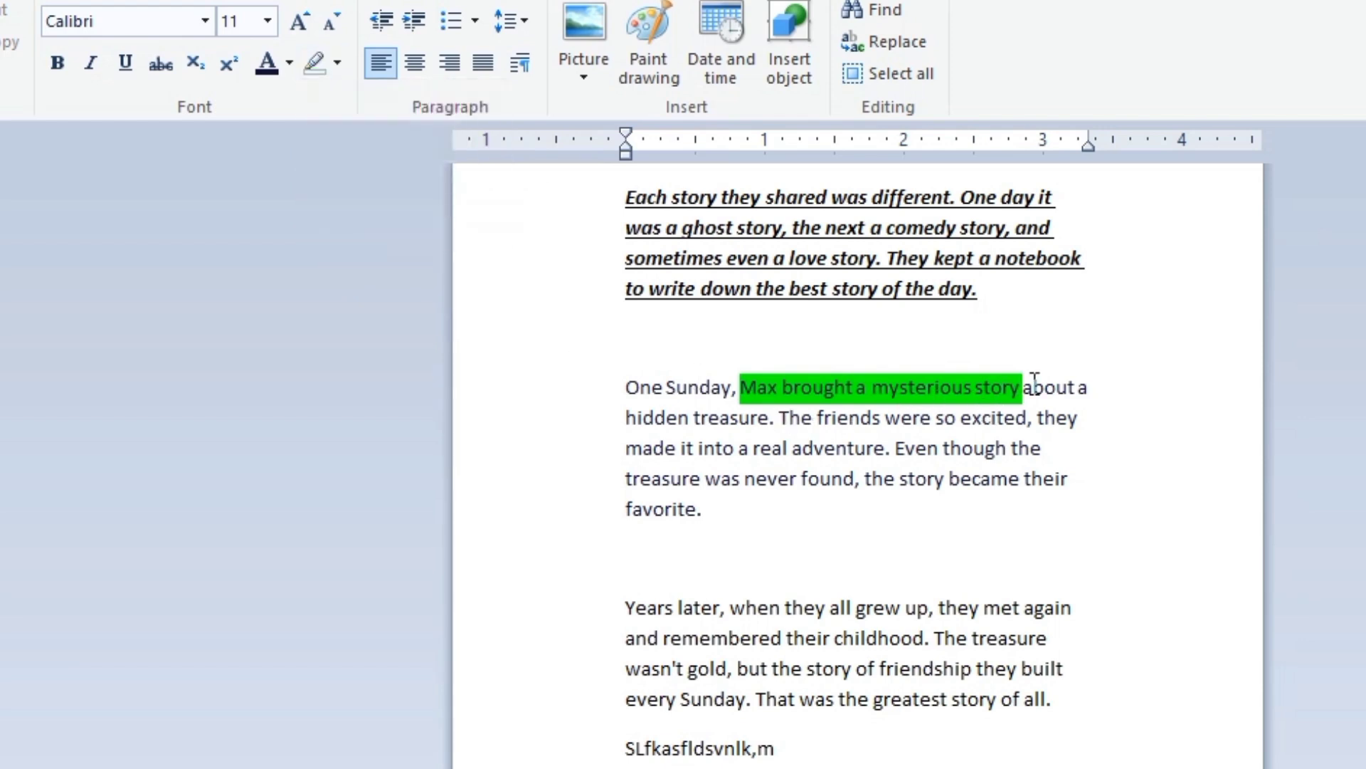
drag(1023, 388, 758, 389)
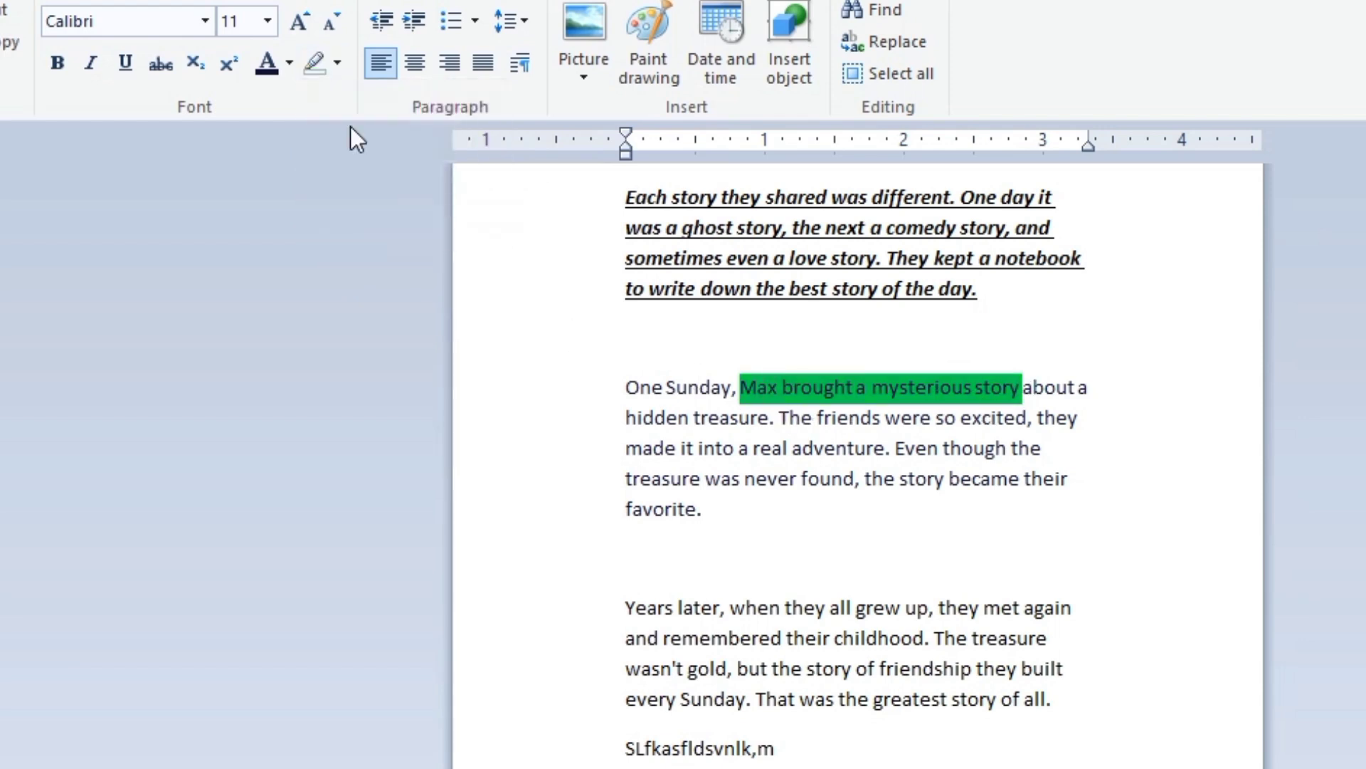
click(337, 64)
click(321, 229)
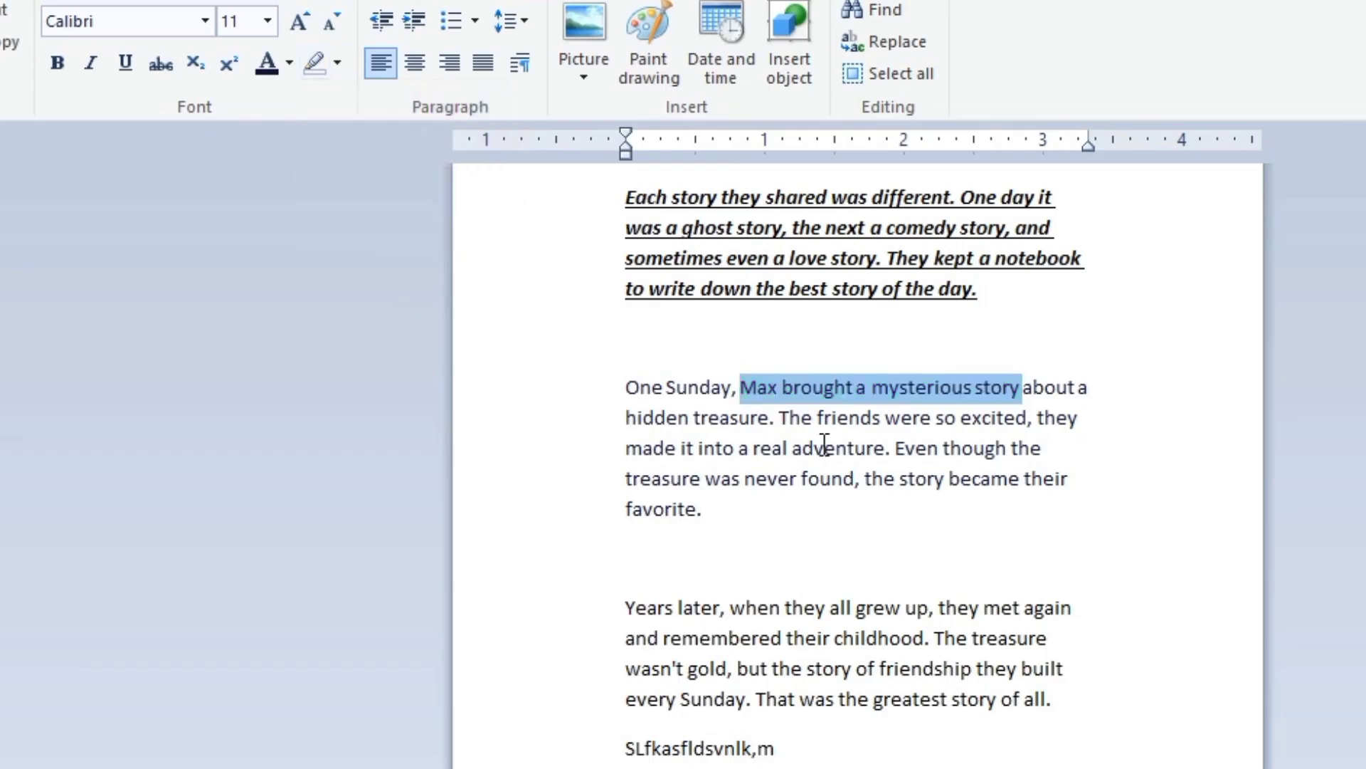
Undo the highlight, text color, superscript, subscript, style, font and size changes until the story is back in plain Calibri 11
click(826, 448)
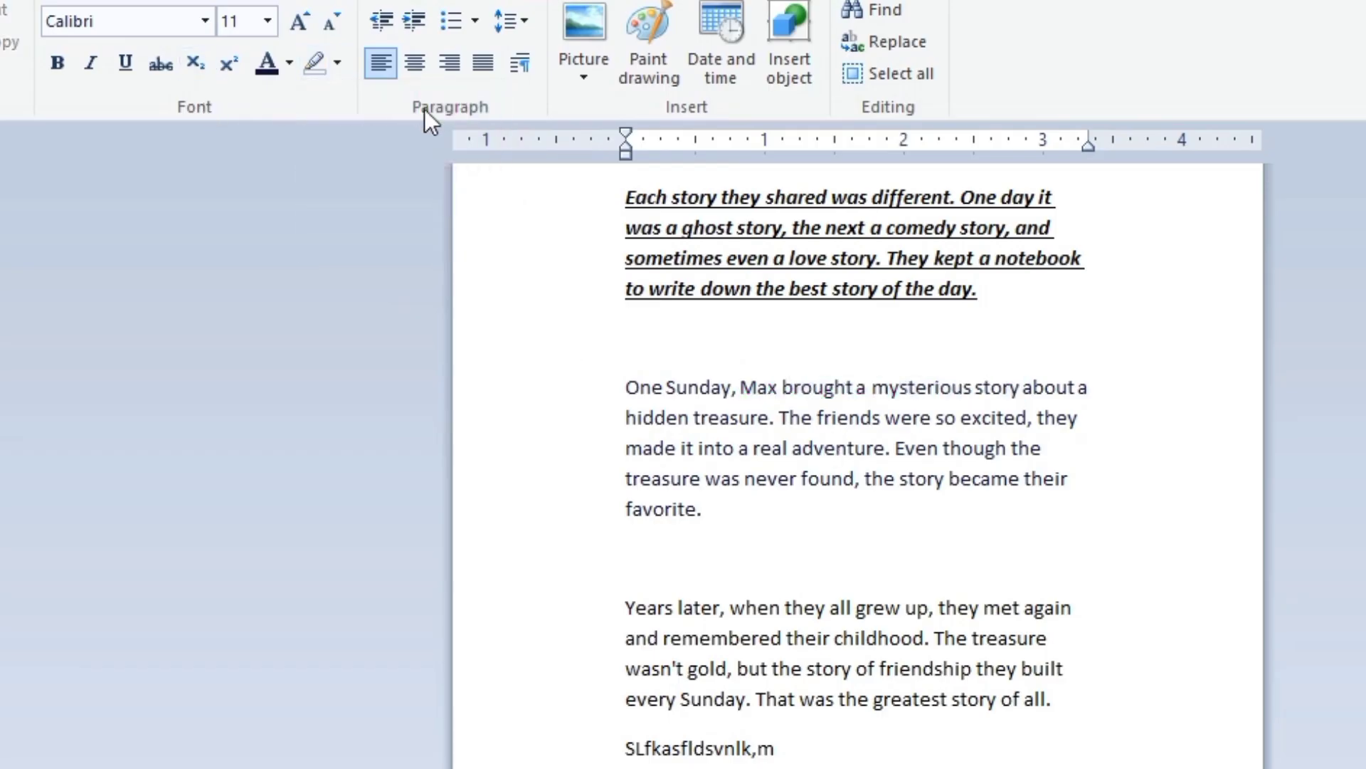
scroll(681, 347, up, 5)
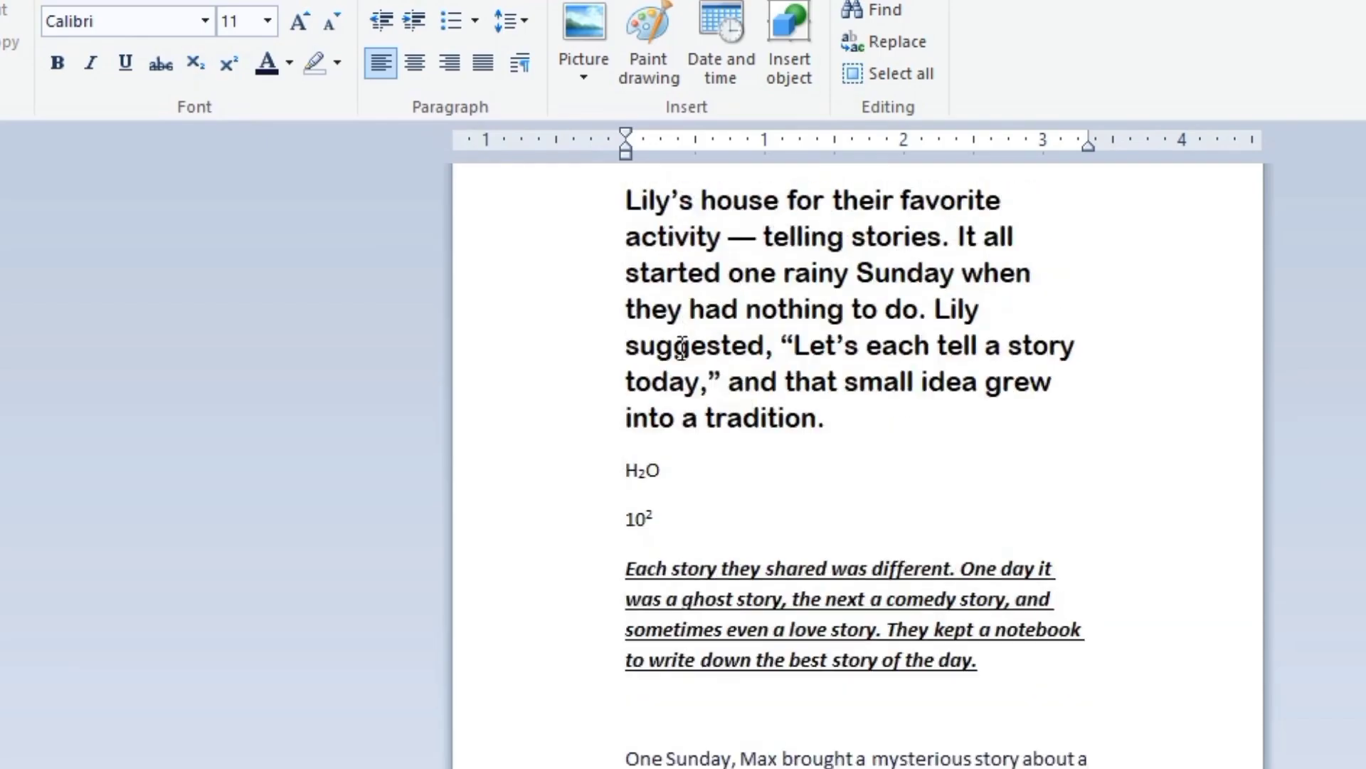
scroll(775, 408, down, 6)
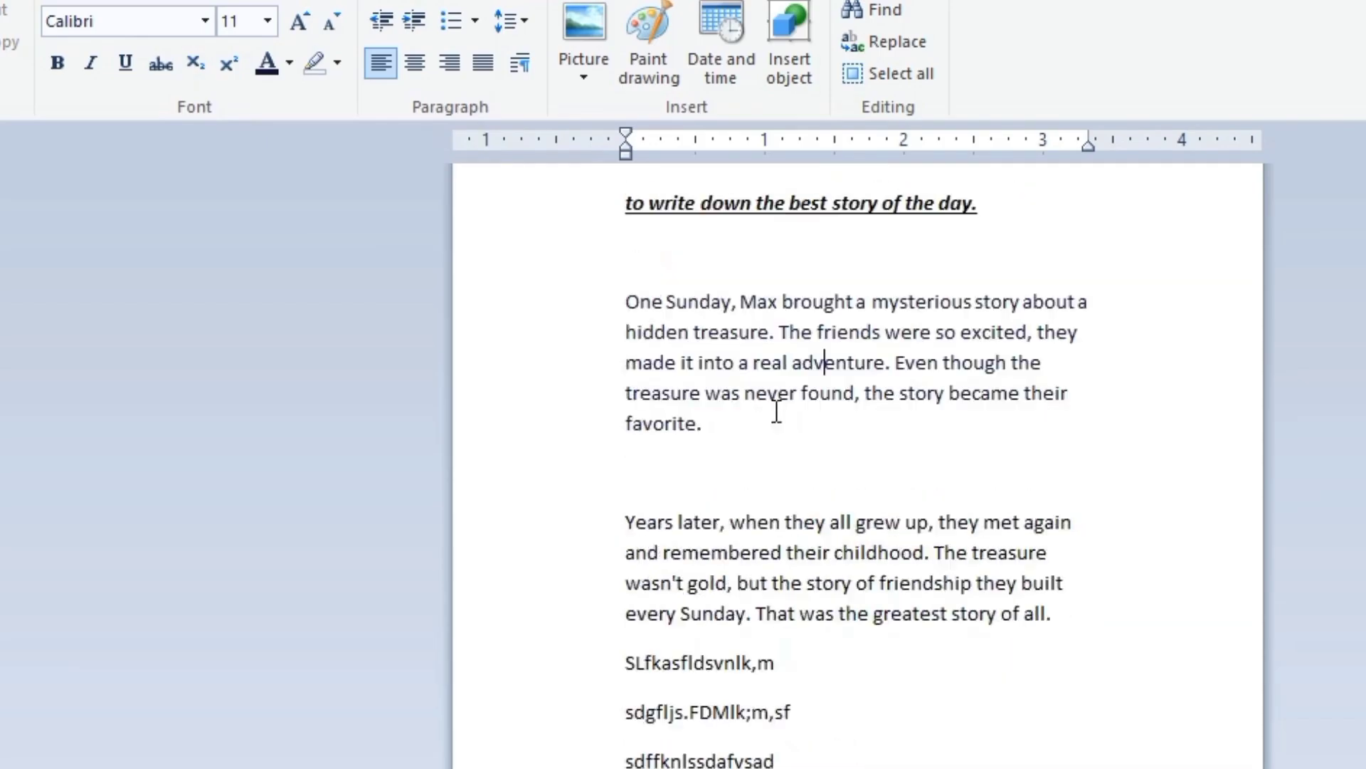
scroll(768, 403, up, 6)
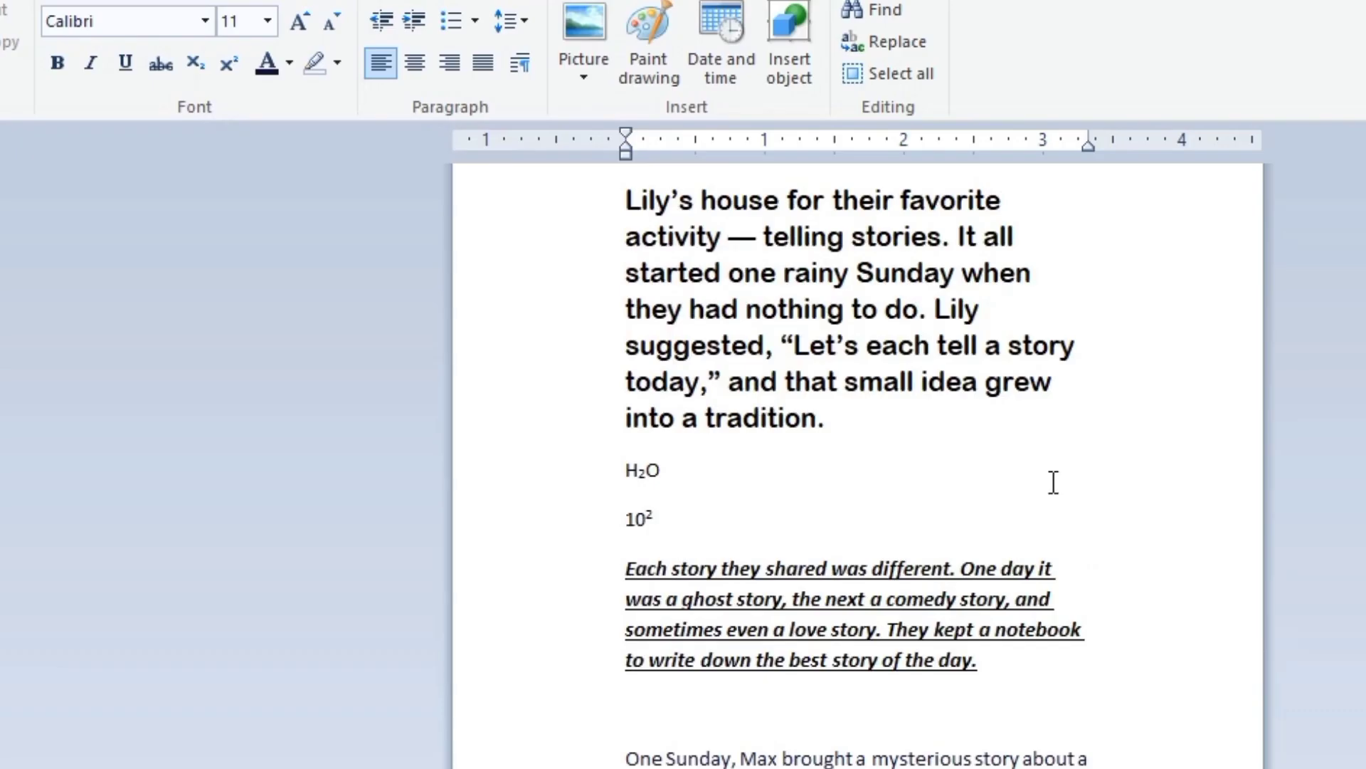
key(ctrl+z)
key(ctrl+z)
key(ctrl+z)
key(ctrl+z)
key(ctrl+z)
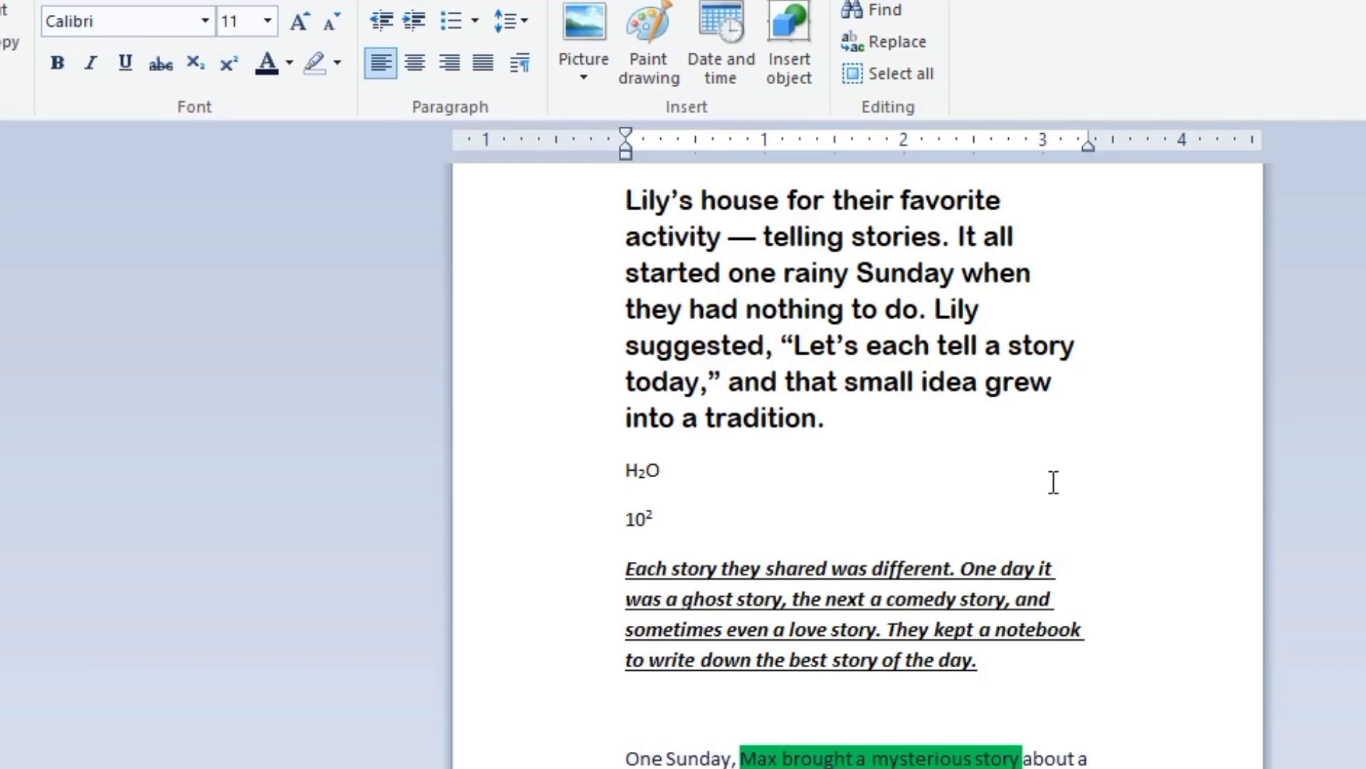
key(ctrl+z)
key(ctrl+z)
key(ctrl+z)
key(ctrl+z)
key(ctrl+z)
key(ctrl+z)
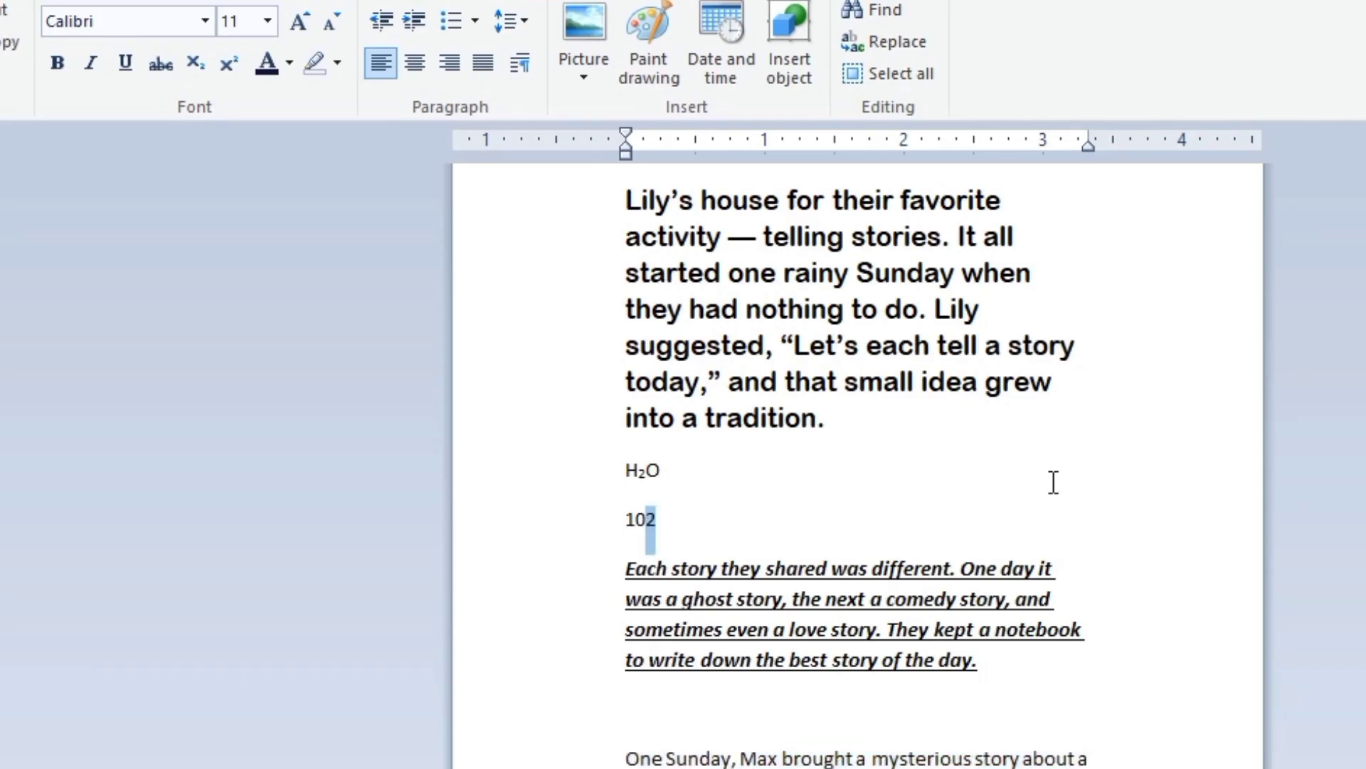
key(ctrl+z)
key(ctrl+z)
key(ctrl+z)
key(ctrl+z)
key(ctrl+z)
key(ctrl+z)
key(ctrl+z)
key(ctrl+z)
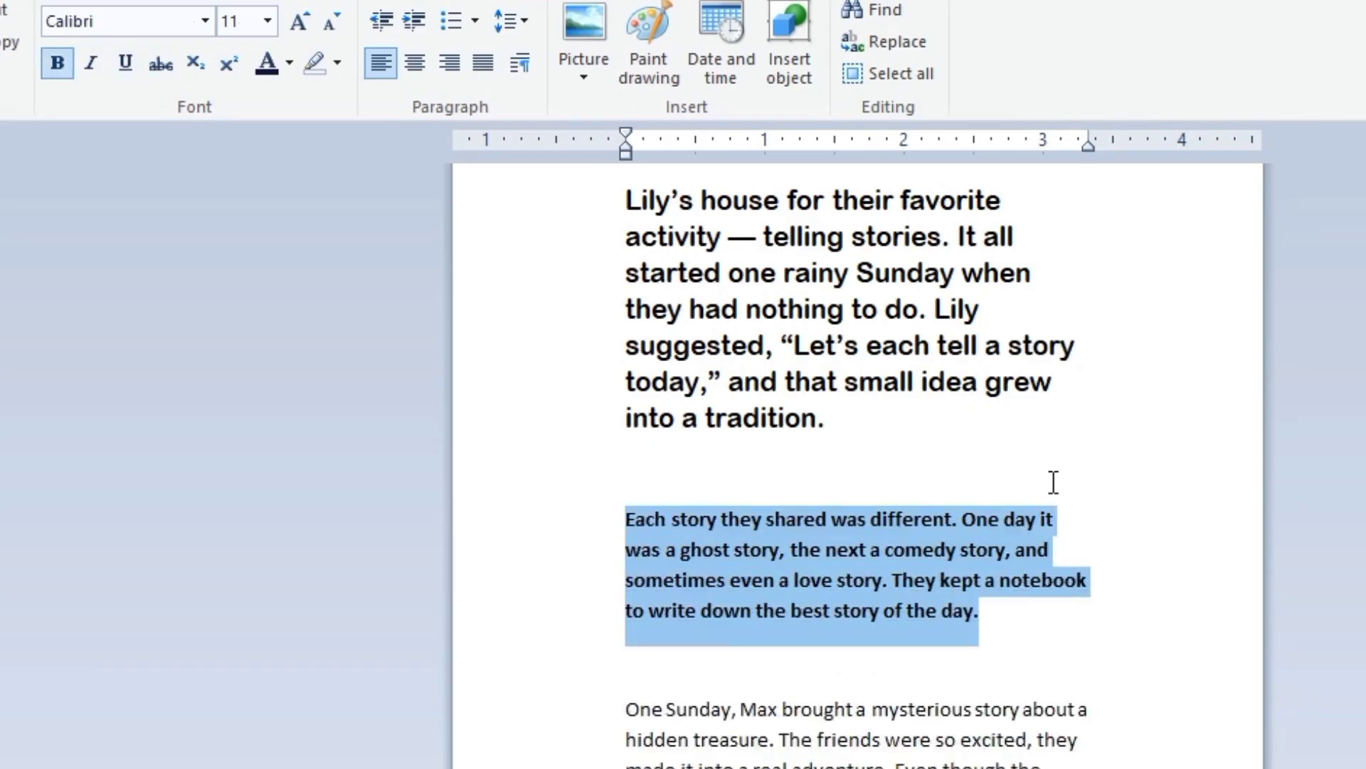
key(ctrl+z)
key(ctrl+z)
key(ctrl+z)
key(ctrl+z)
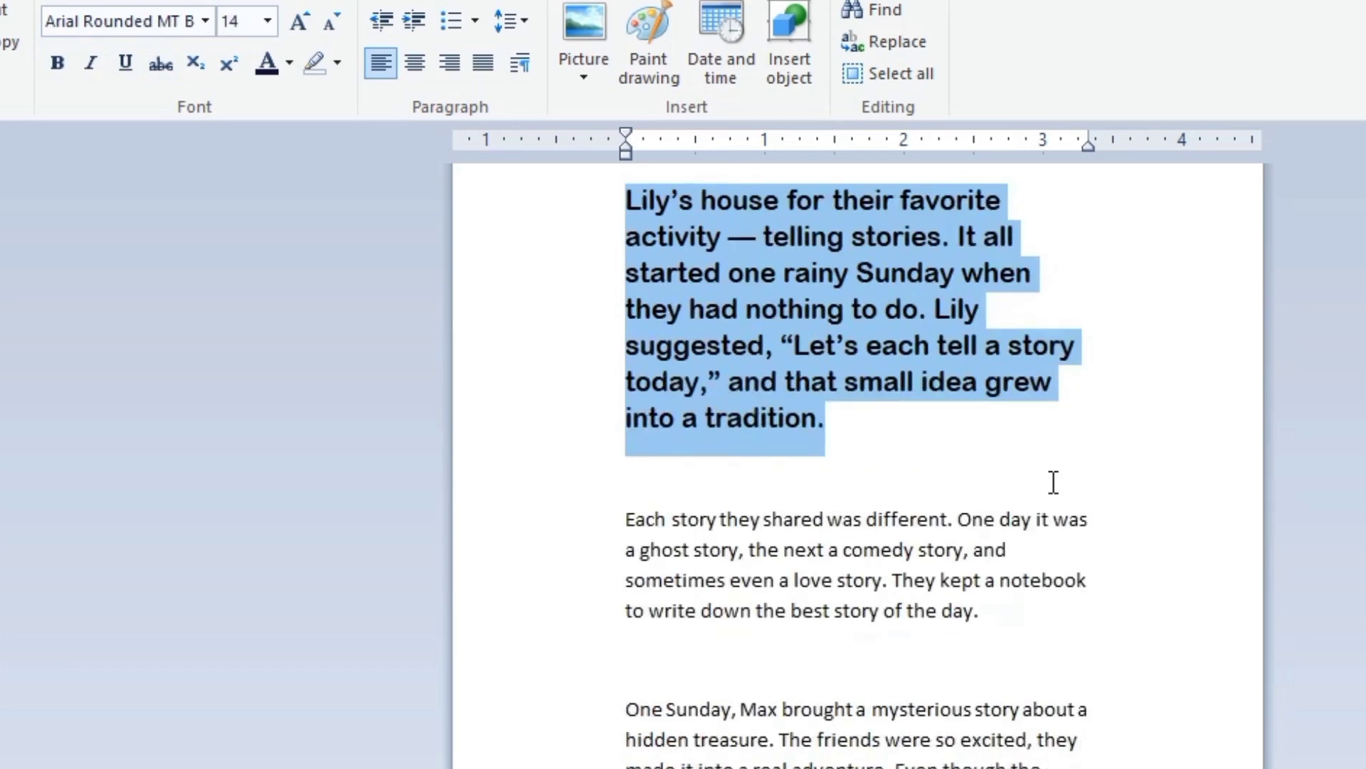
key(ctrl+z)
key(ctrl+z)
key(ctrl+z)
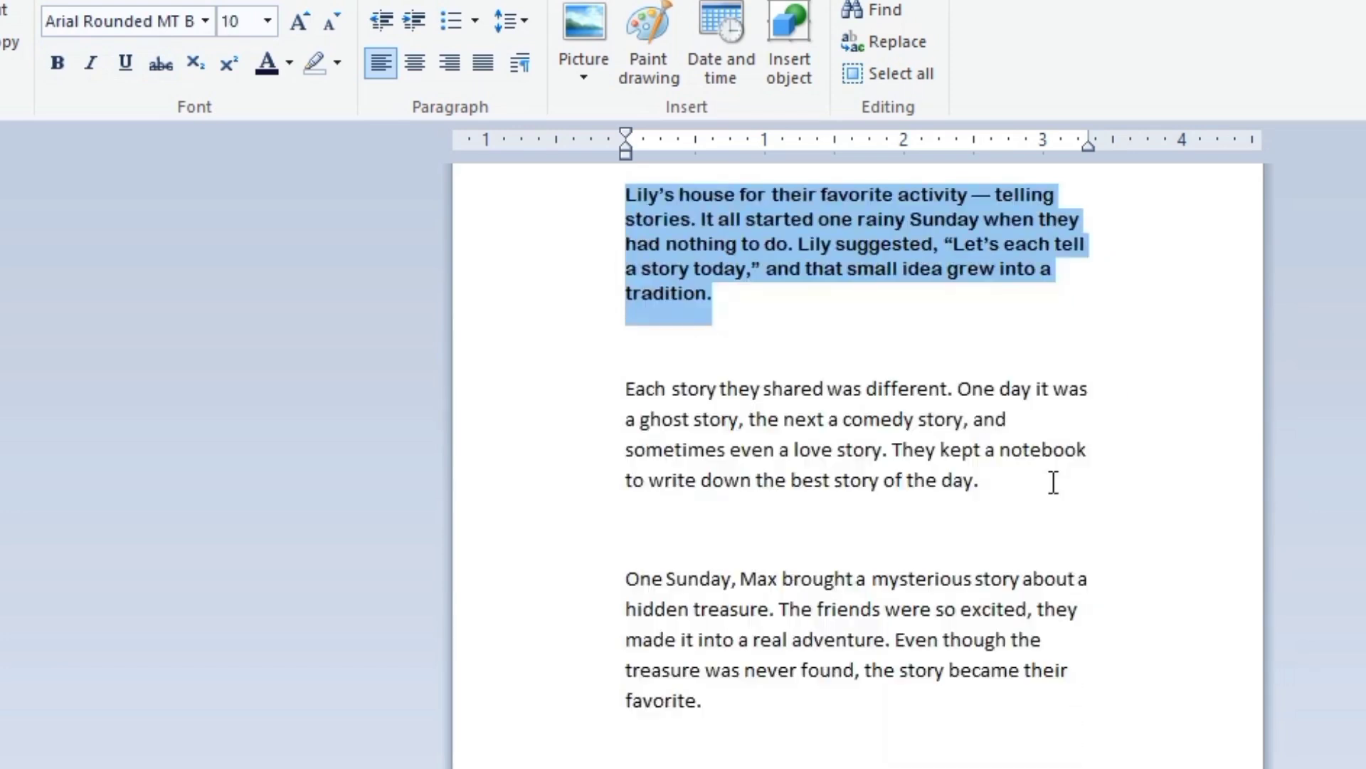
key(ctrl+z)
key(ctrl+z)
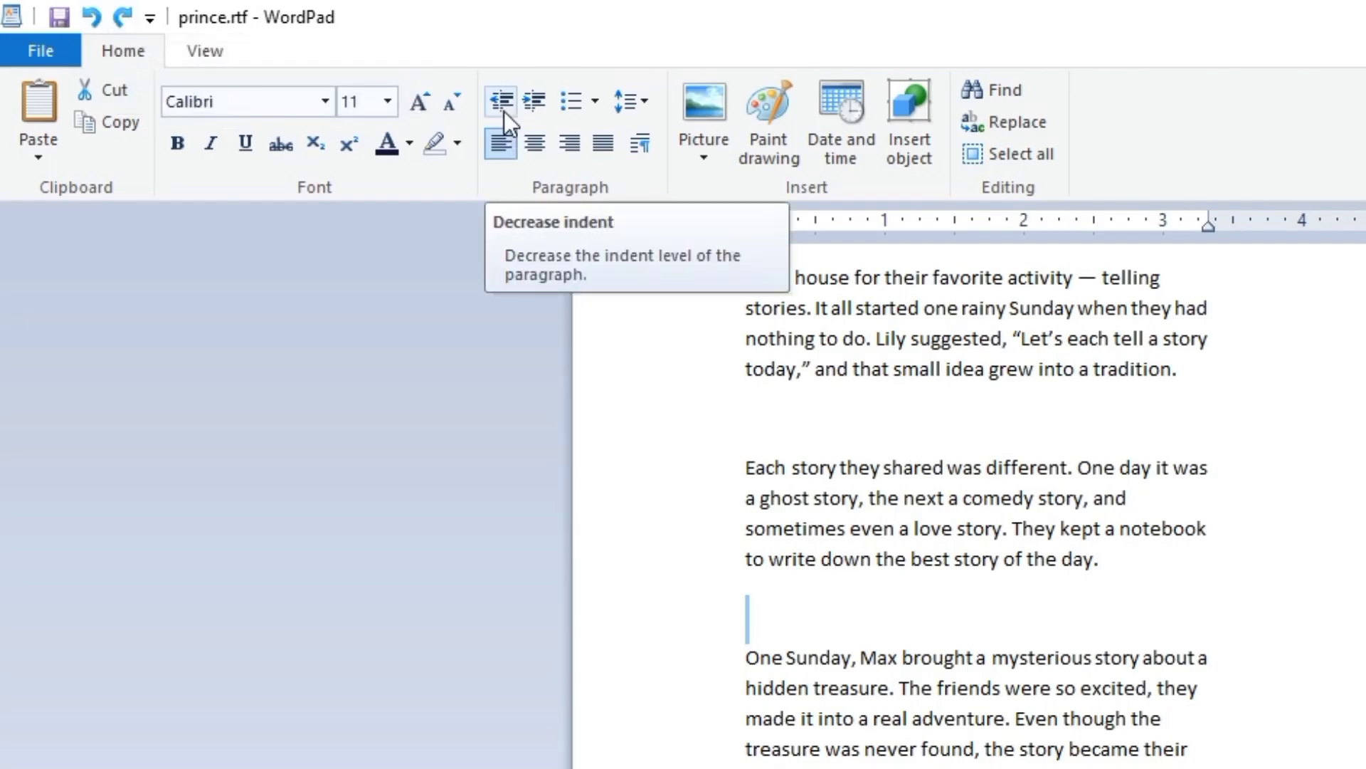
Increase the indent of the paragraph starting "Each story they shared" to 2 inches
click(1074, 445)
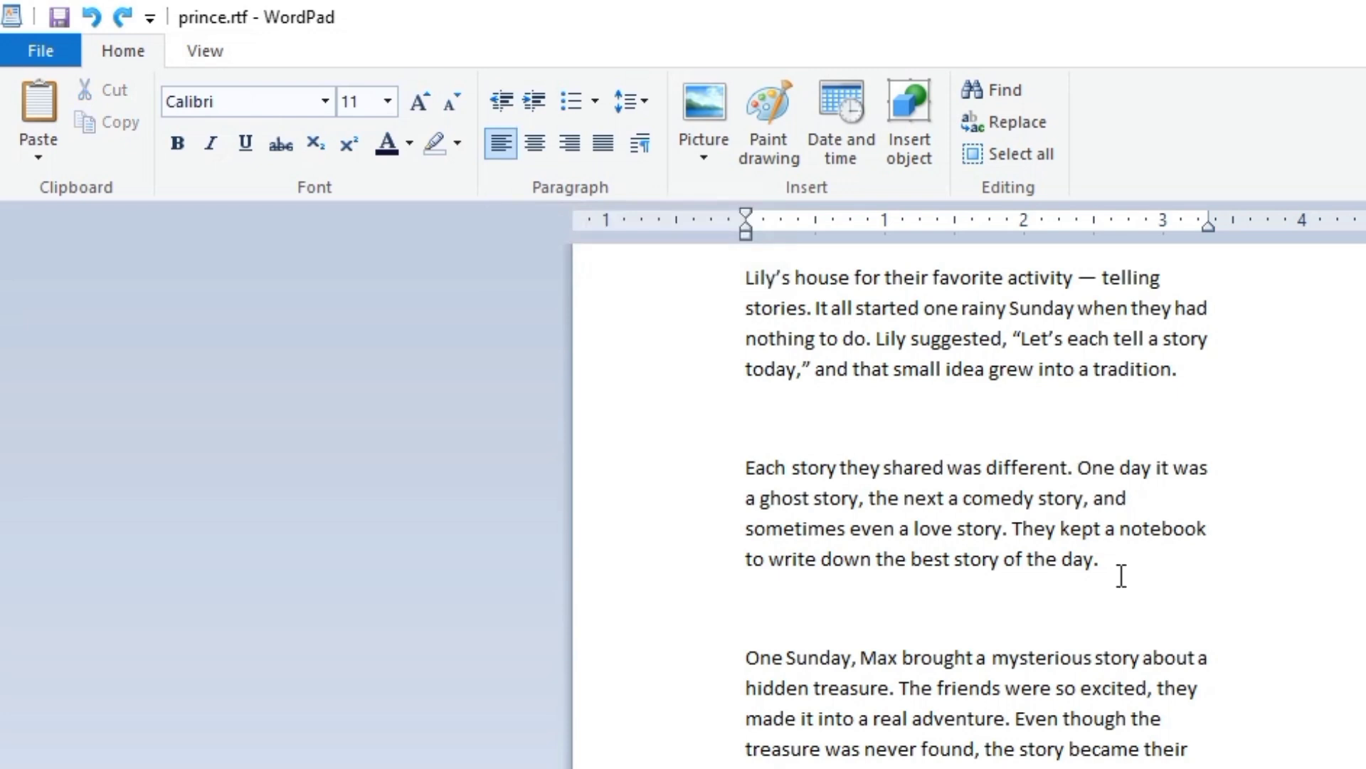
drag(1121, 575, 735, 435)
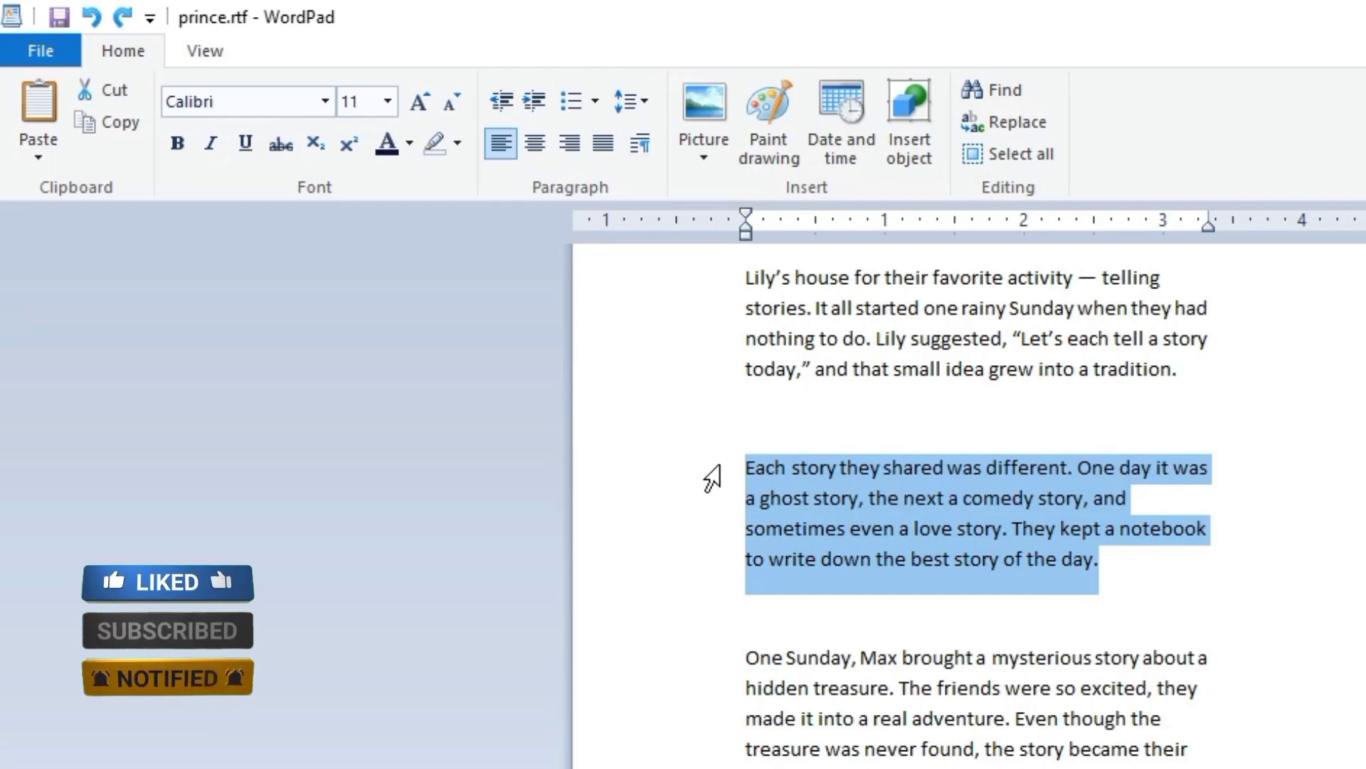
click(537, 100)
click(536, 99)
click(536, 99)
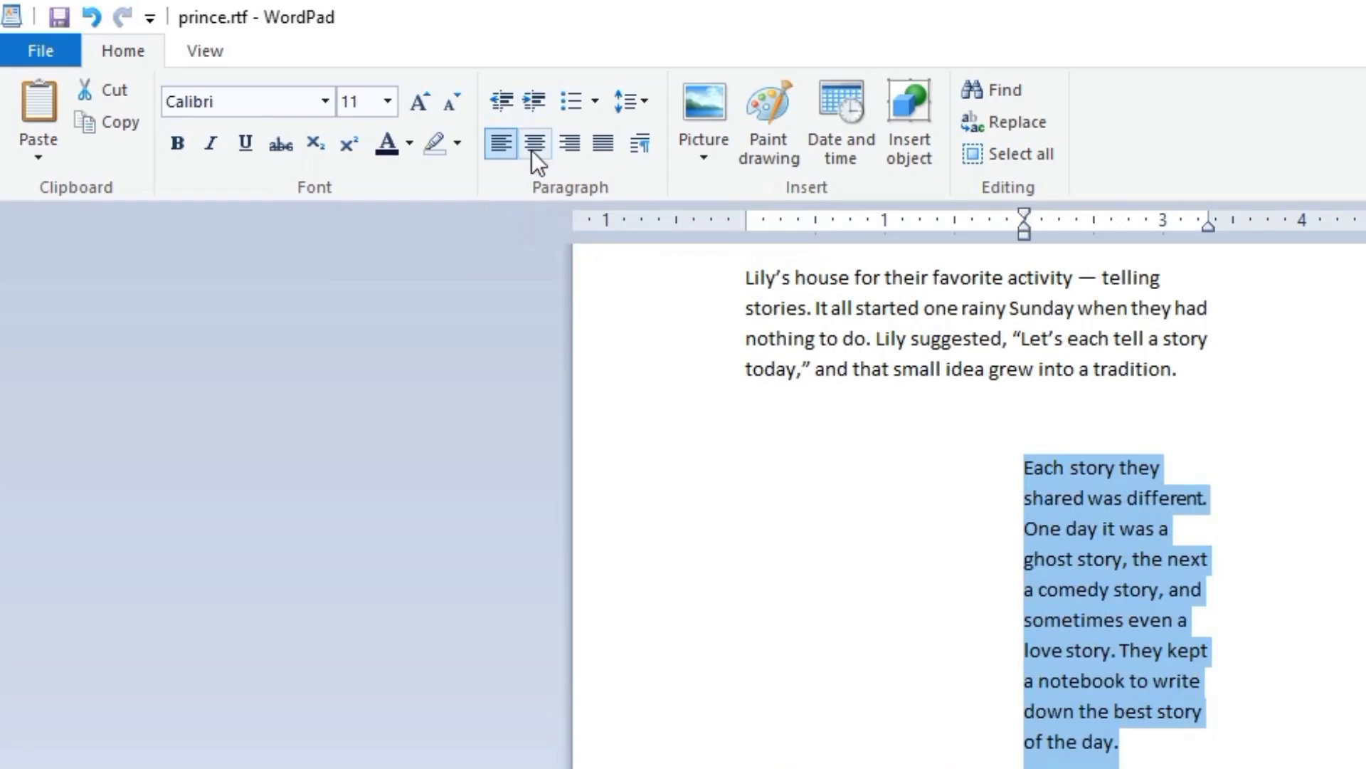
Decrease the indent of the "Each story they shared" paragraph back to the page margin
click(501, 103)
click(501, 103)
click(500, 103)
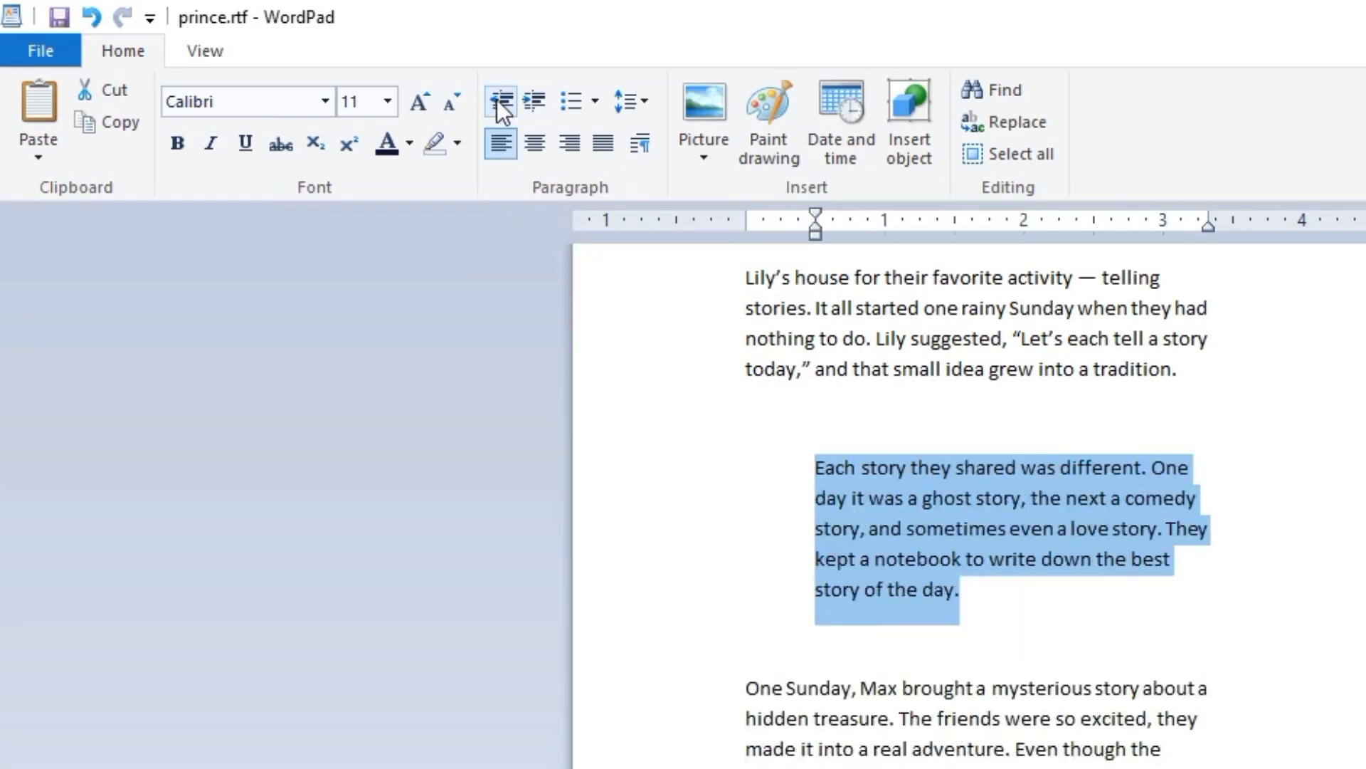
click(500, 103)
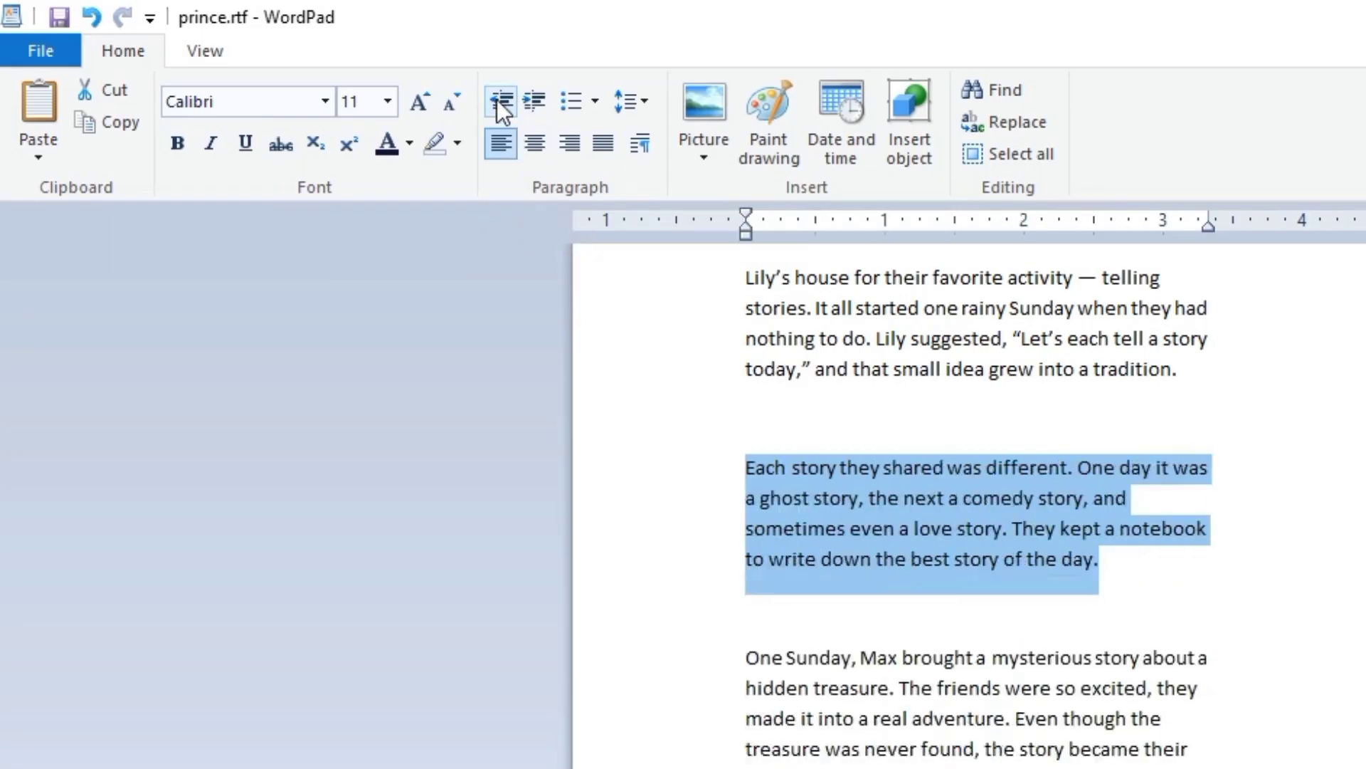
Format the "Each story they shared" paragraph as a numbered list in the 1, 2, 3 style
click(595, 101)
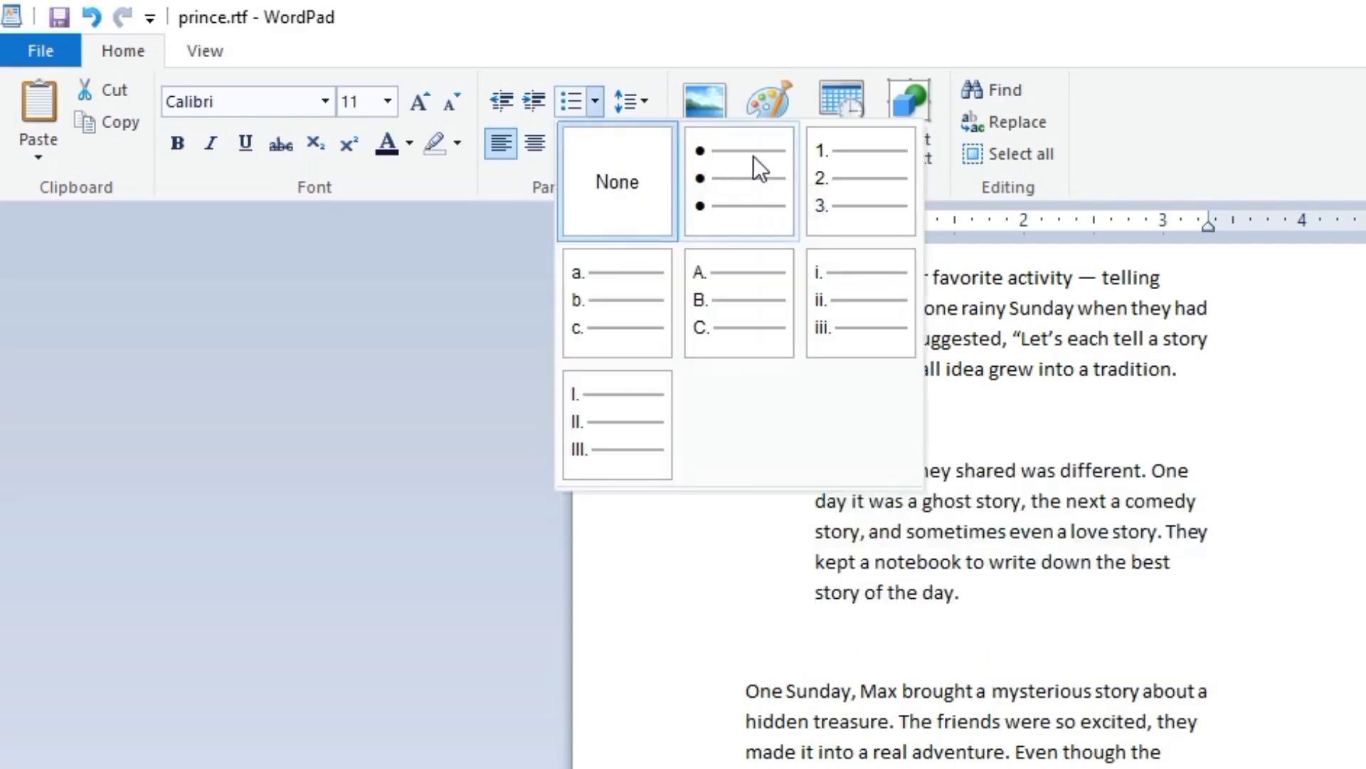
click(834, 183)
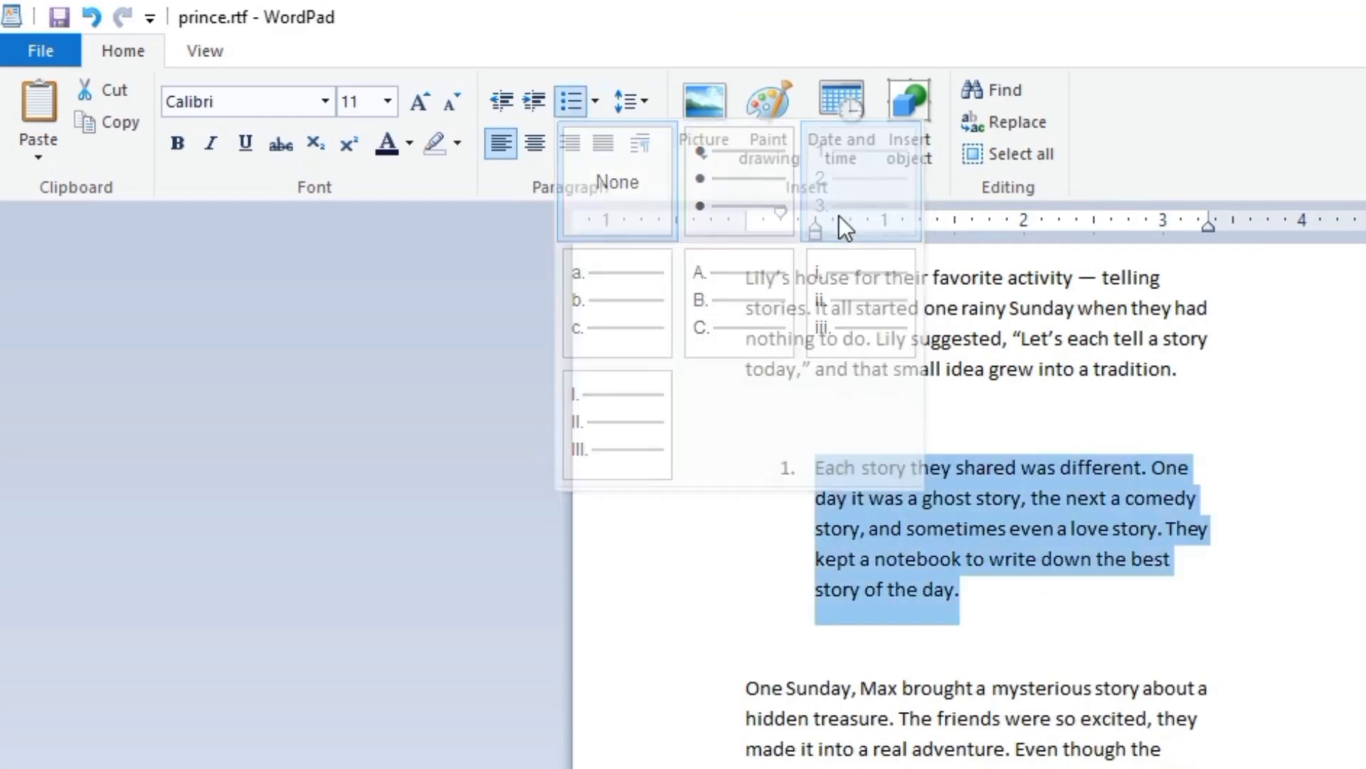
click(997, 598)
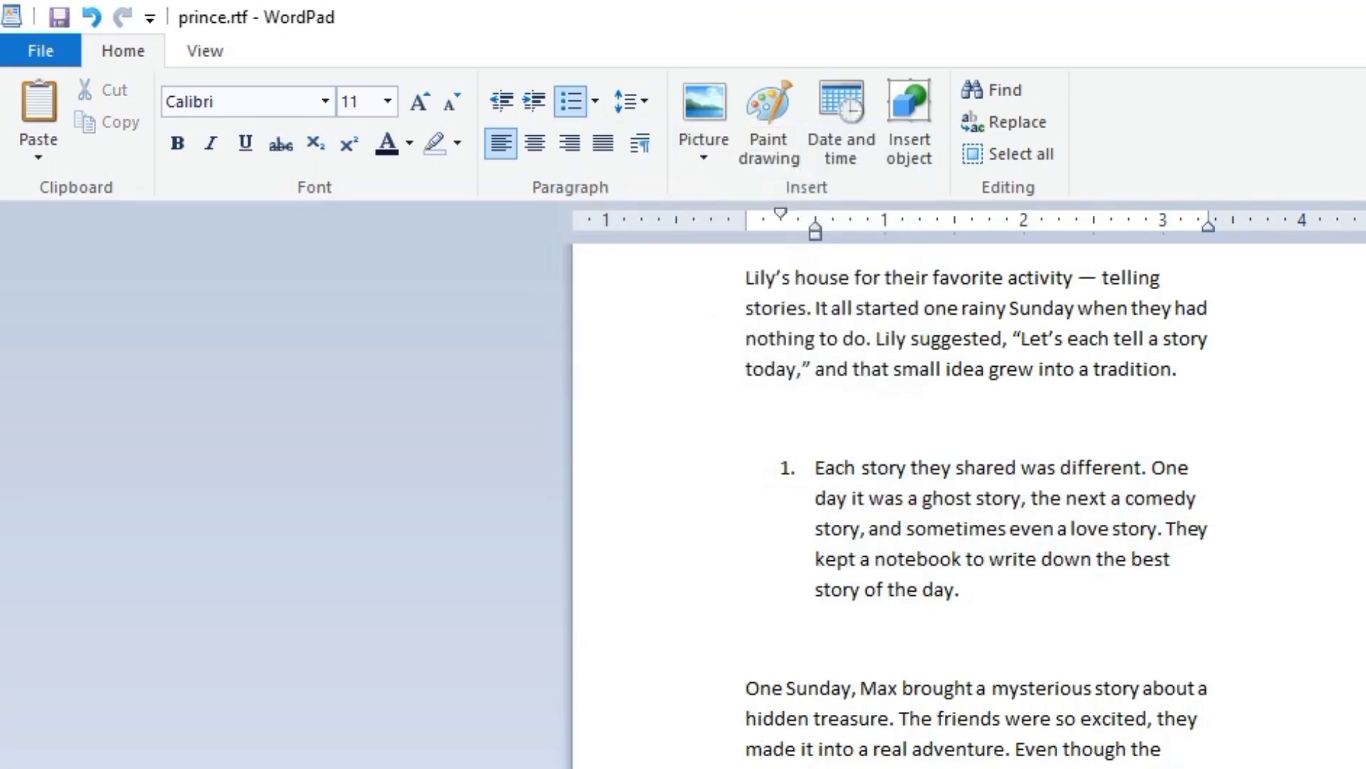
Apply 1, 2, 3 numbering to all paragraphs from the first one through the "One Sunday" paragraph
drag(1195, 765, 738, 281)
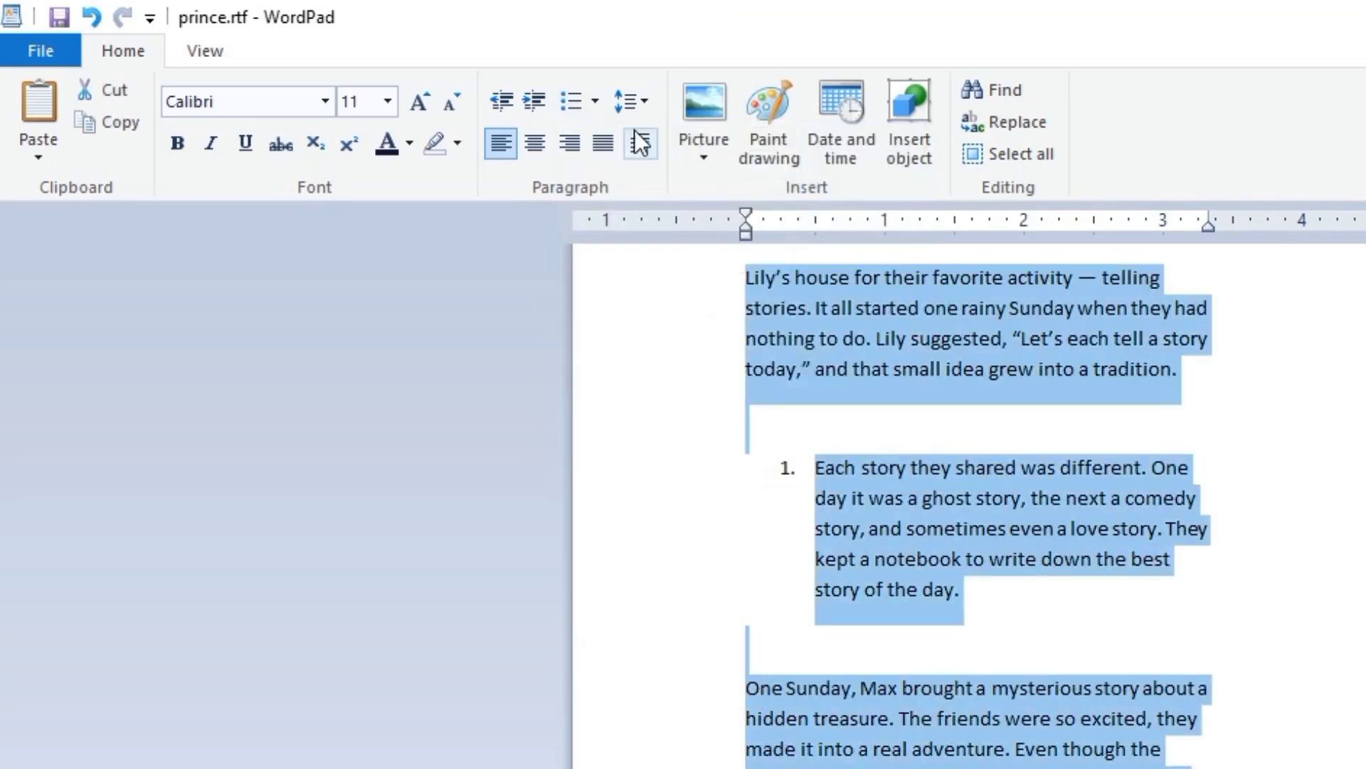
click(602, 104)
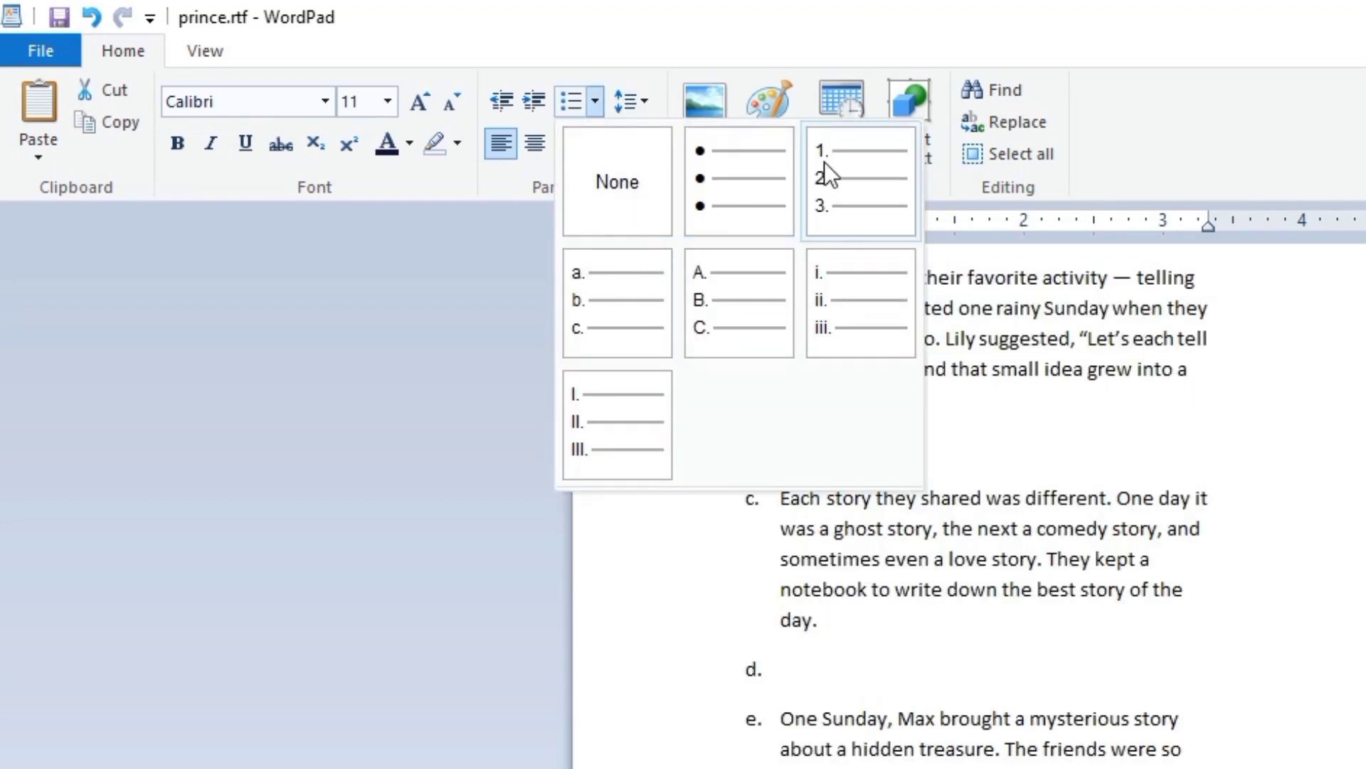
click(834, 169)
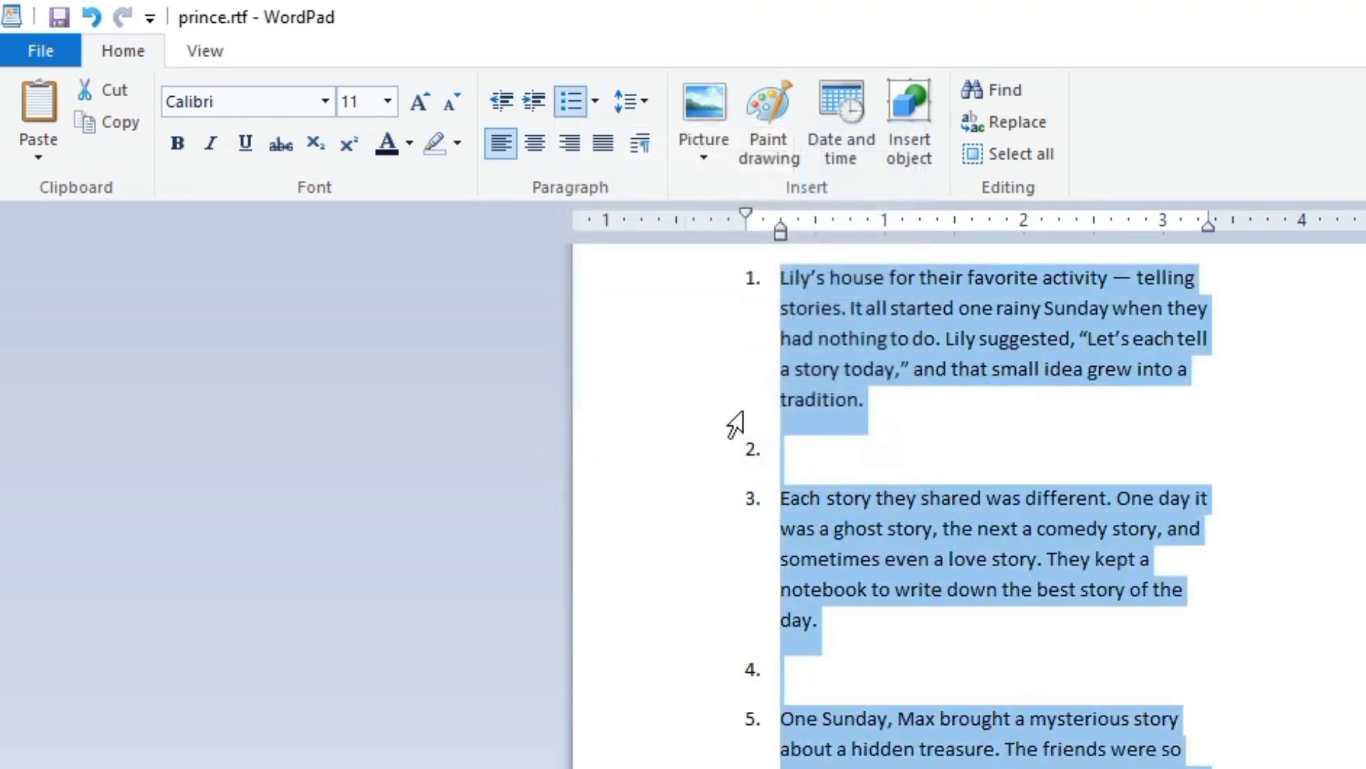
click(882, 676)
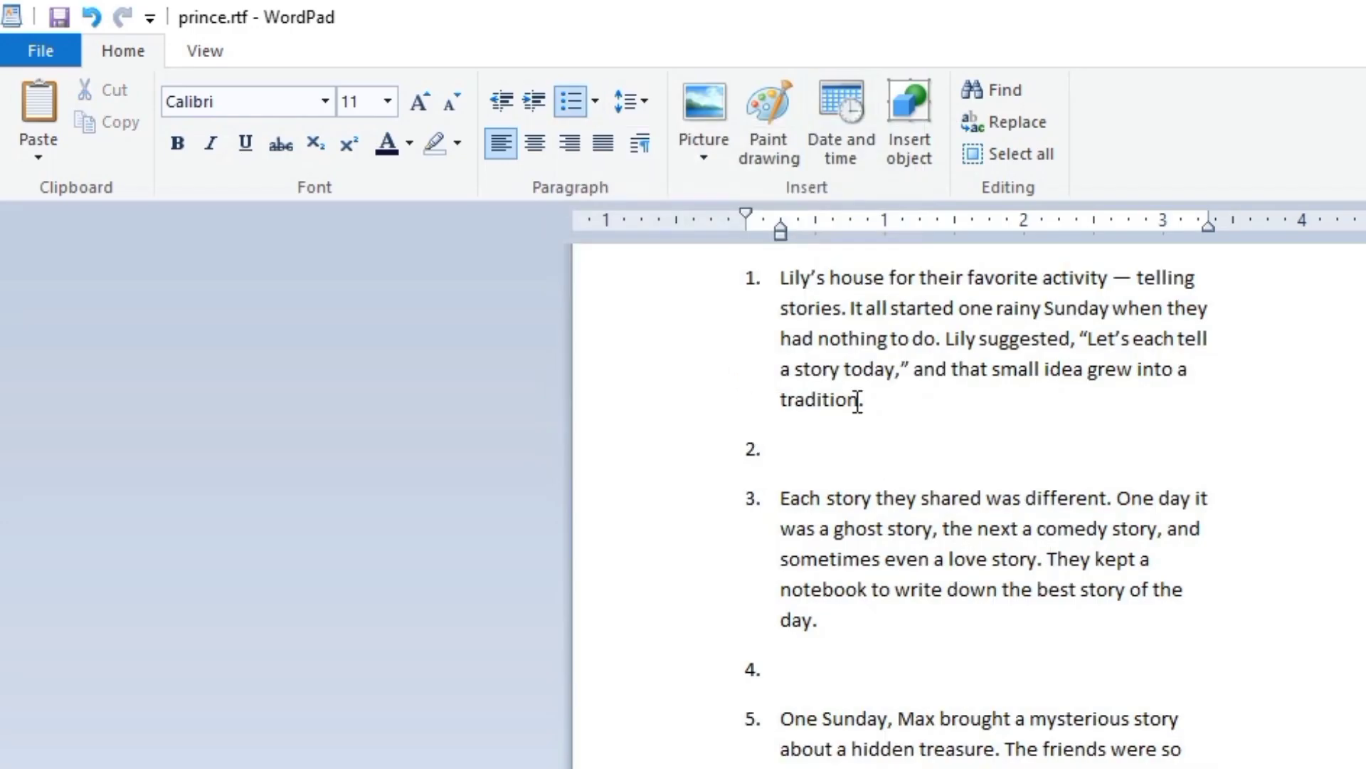
Split the numbered paragraphs into new items after "It all started one", before "Let's each tell" and after "Each story they shared"
click(997, 308)
key(Return)
double_click(1067, 420)
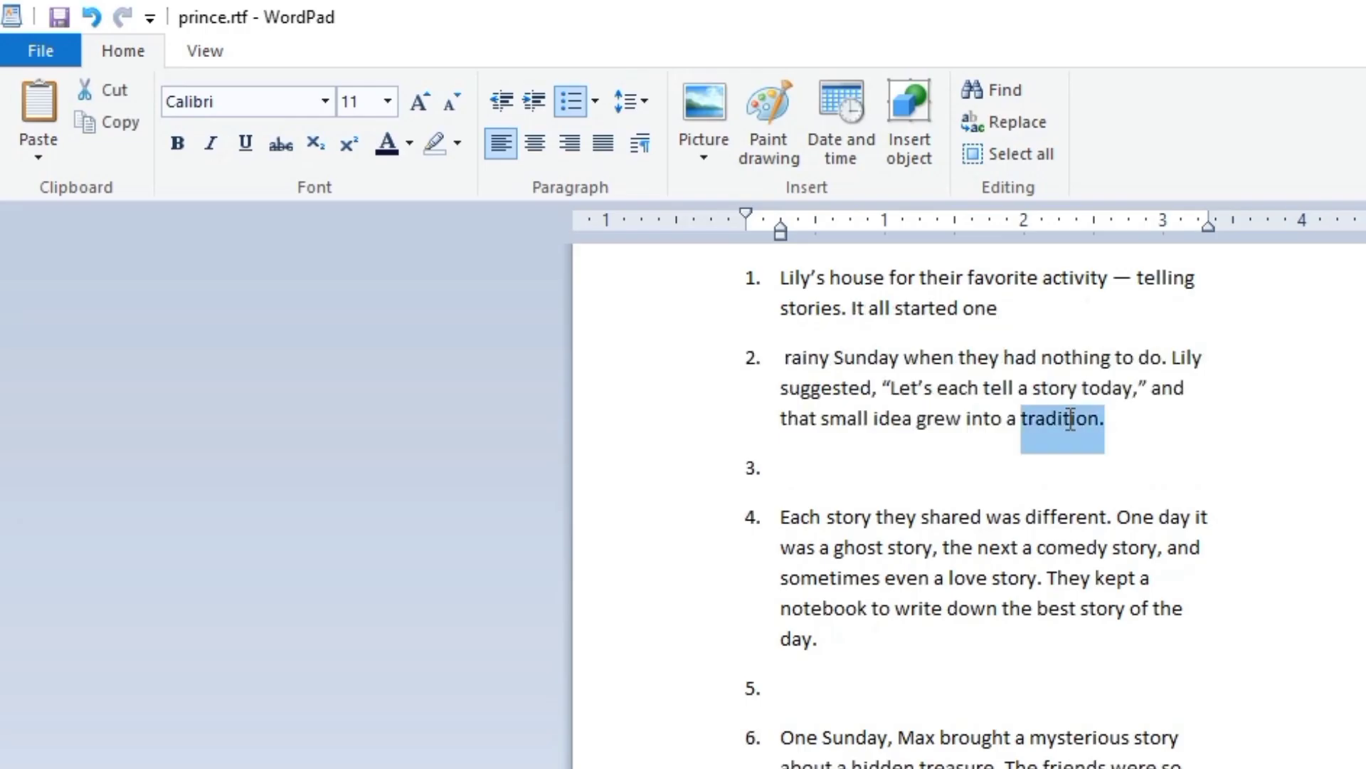
click(893, 387)
key(Return)
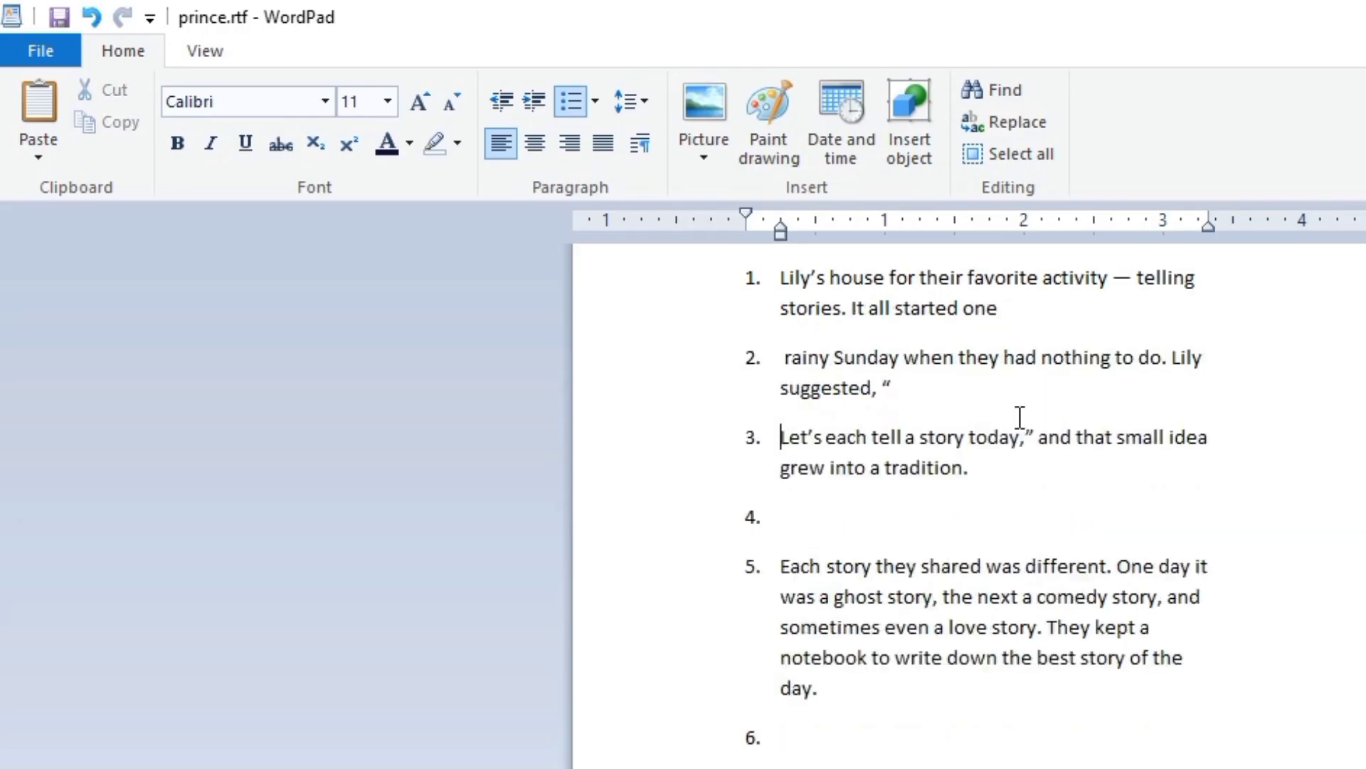
click(986, 567)
key(Return)
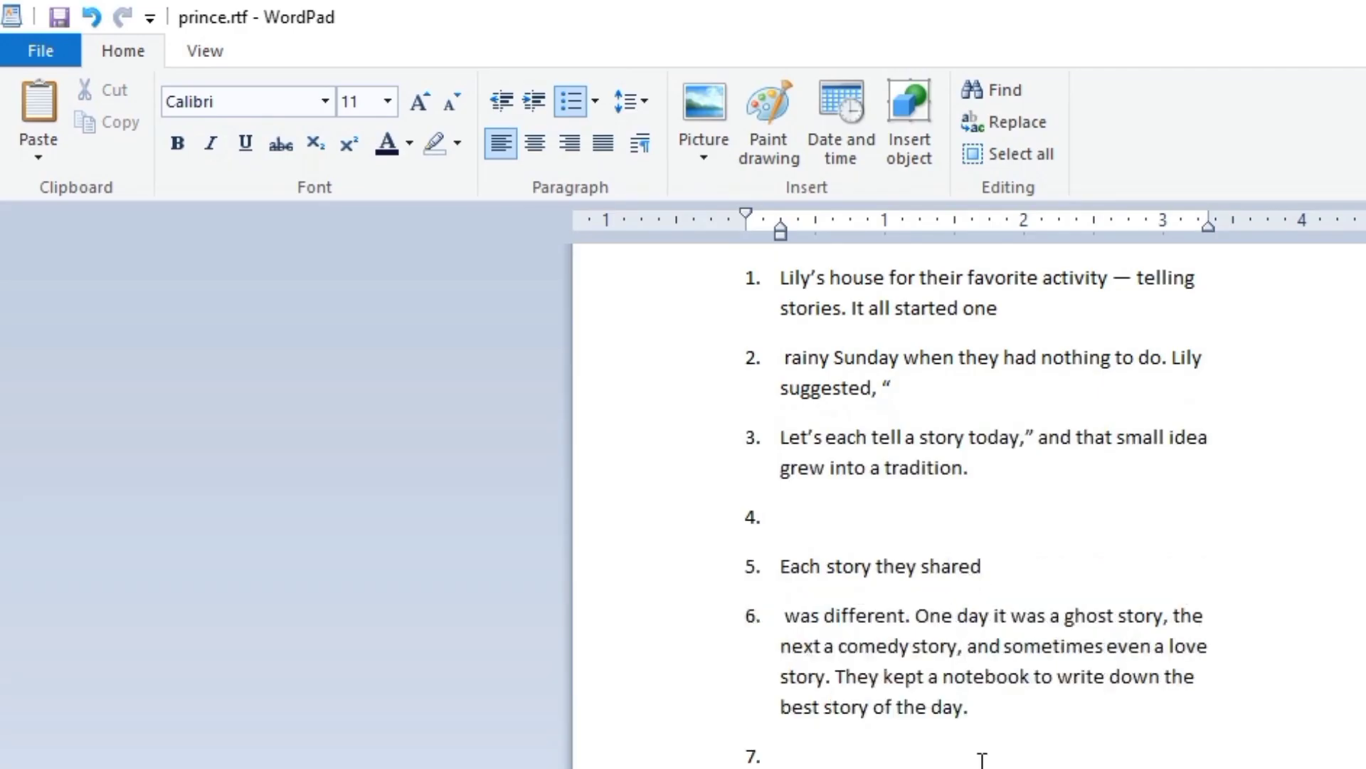
Undo the item splits and the list numbering to return the story to plain paragraphs
key(ctrl+z)
key(ctrl+z)
key(ctrl+z)
key(ctrl+z)
key(ctrl+z)
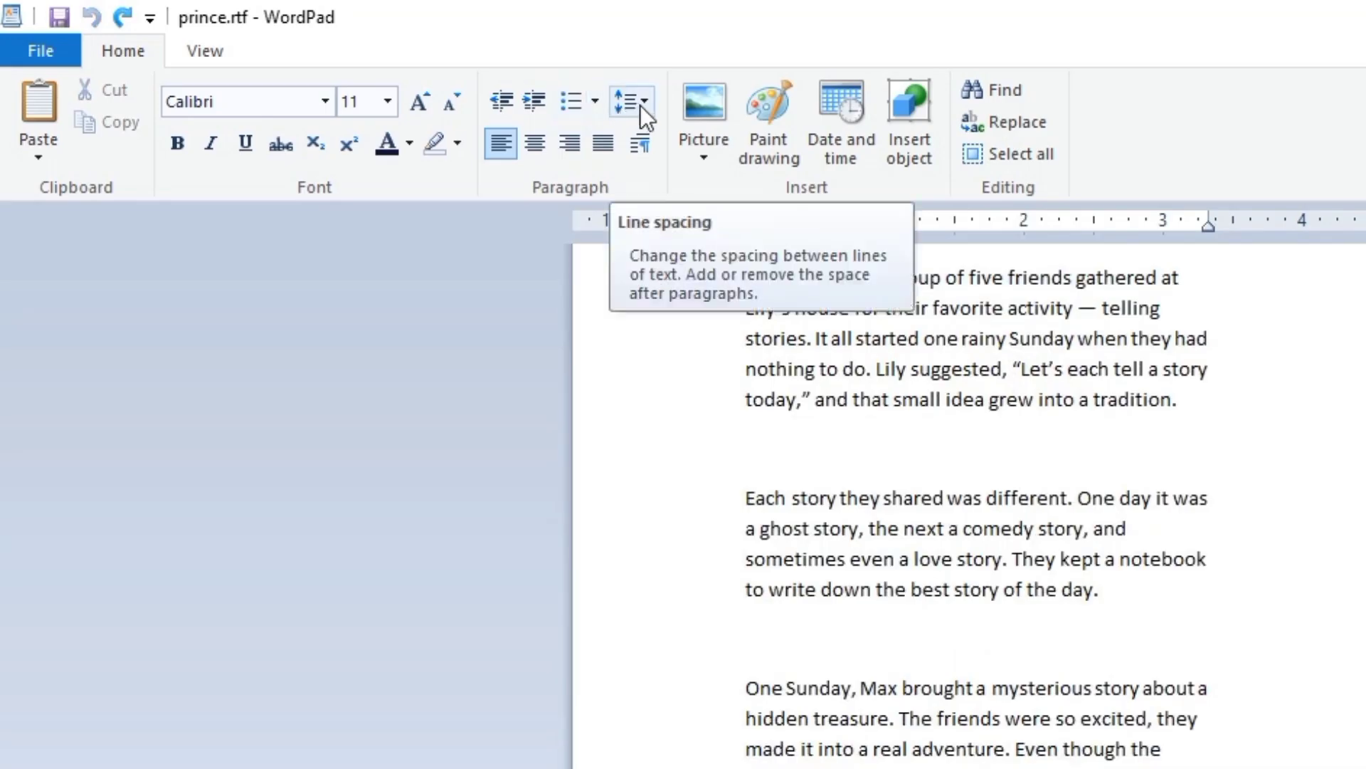
Set the line spacing of the "Each story they shared" paragraph to 1.0, and change it to 1.15
double_click(1086, 584)
click(1085, 585)
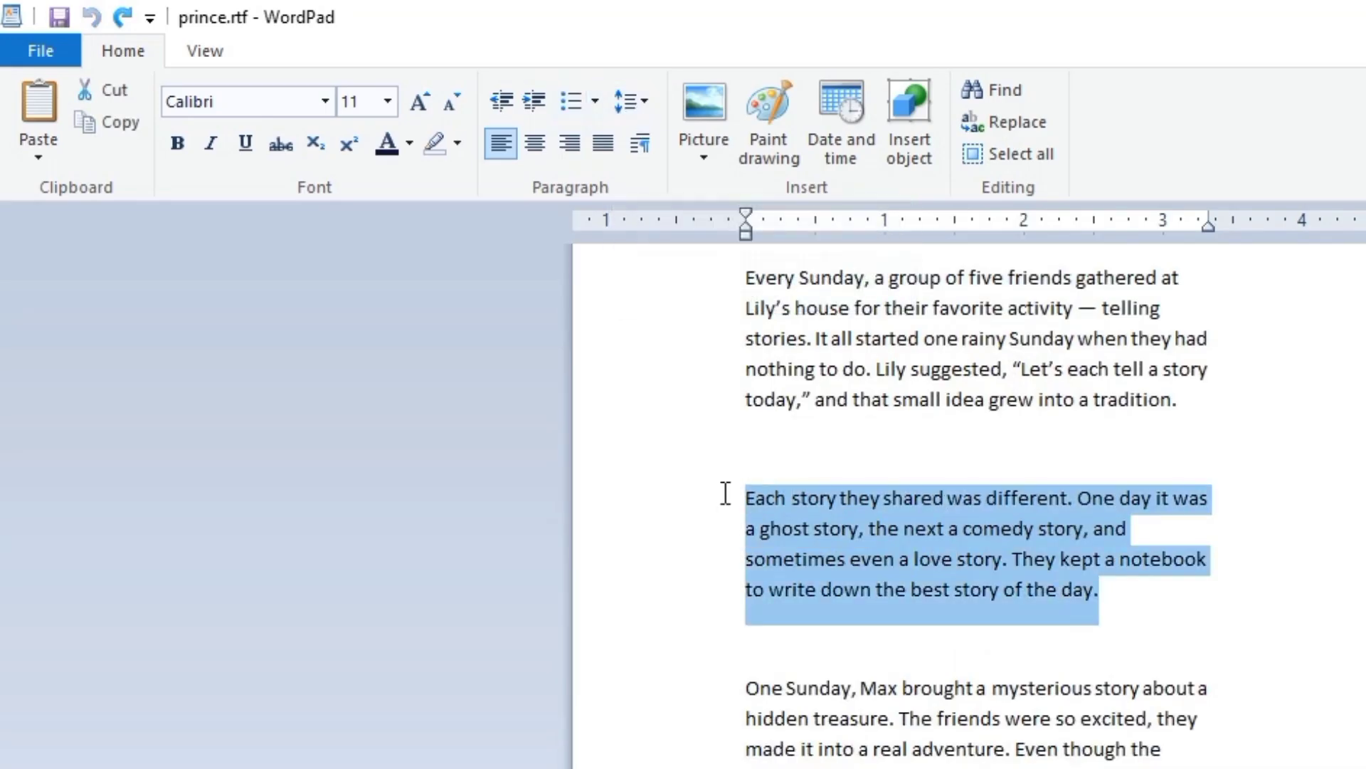
click(645, 101)
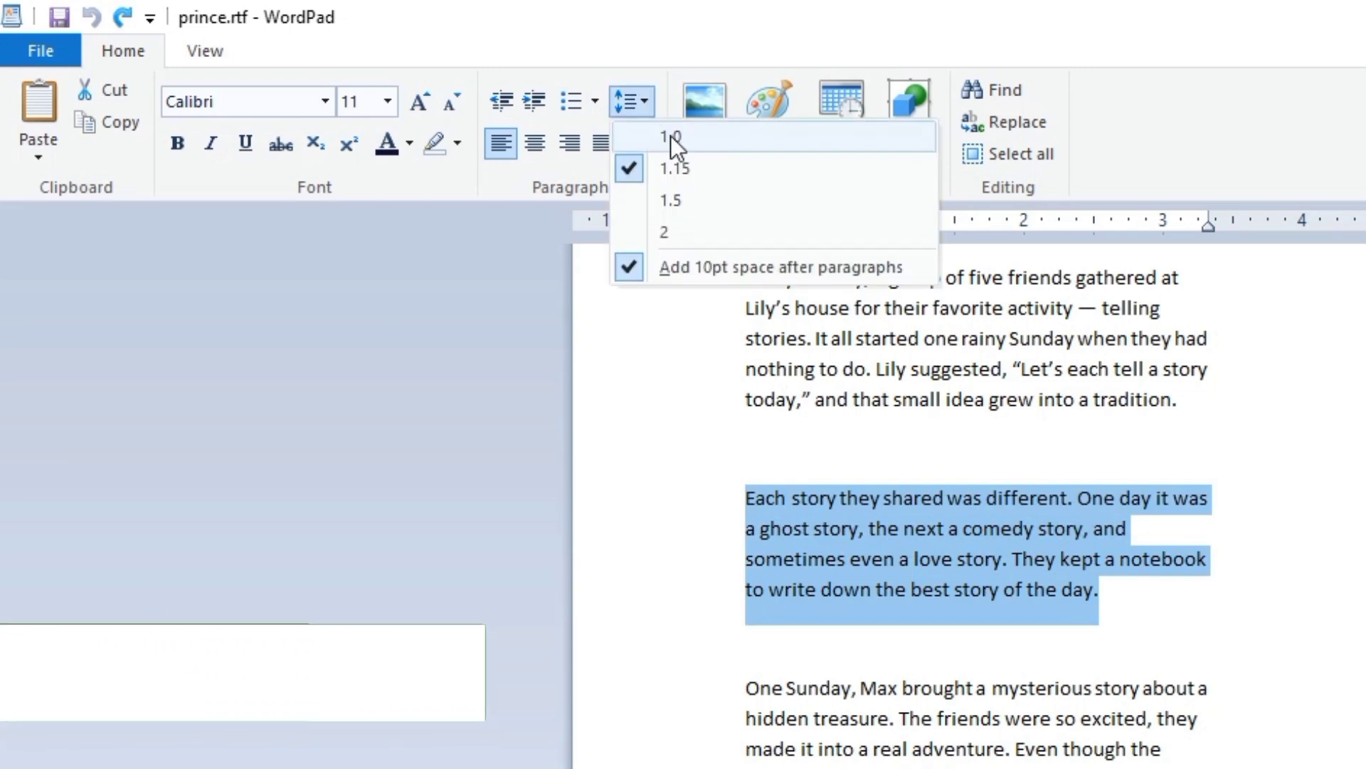
click(671, 135)
click(646, 101)
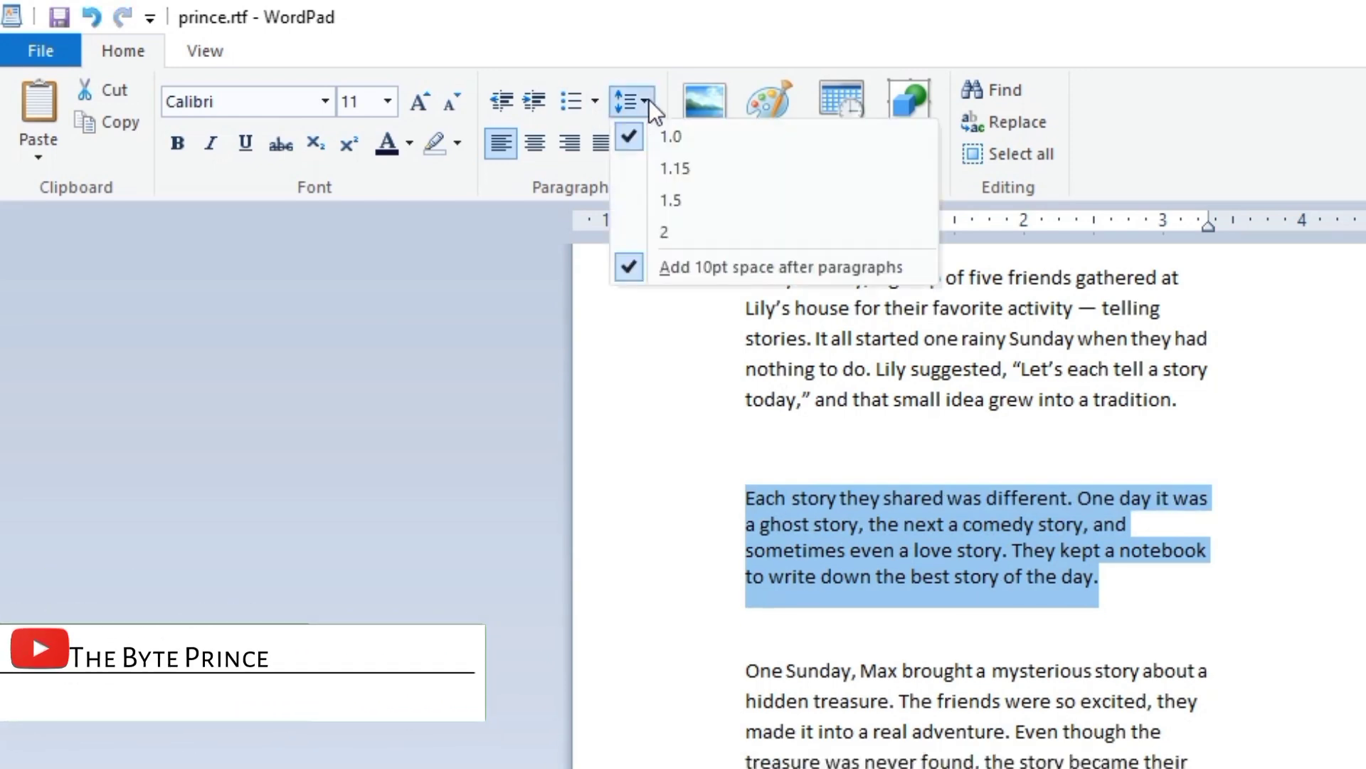
click(679, 169)
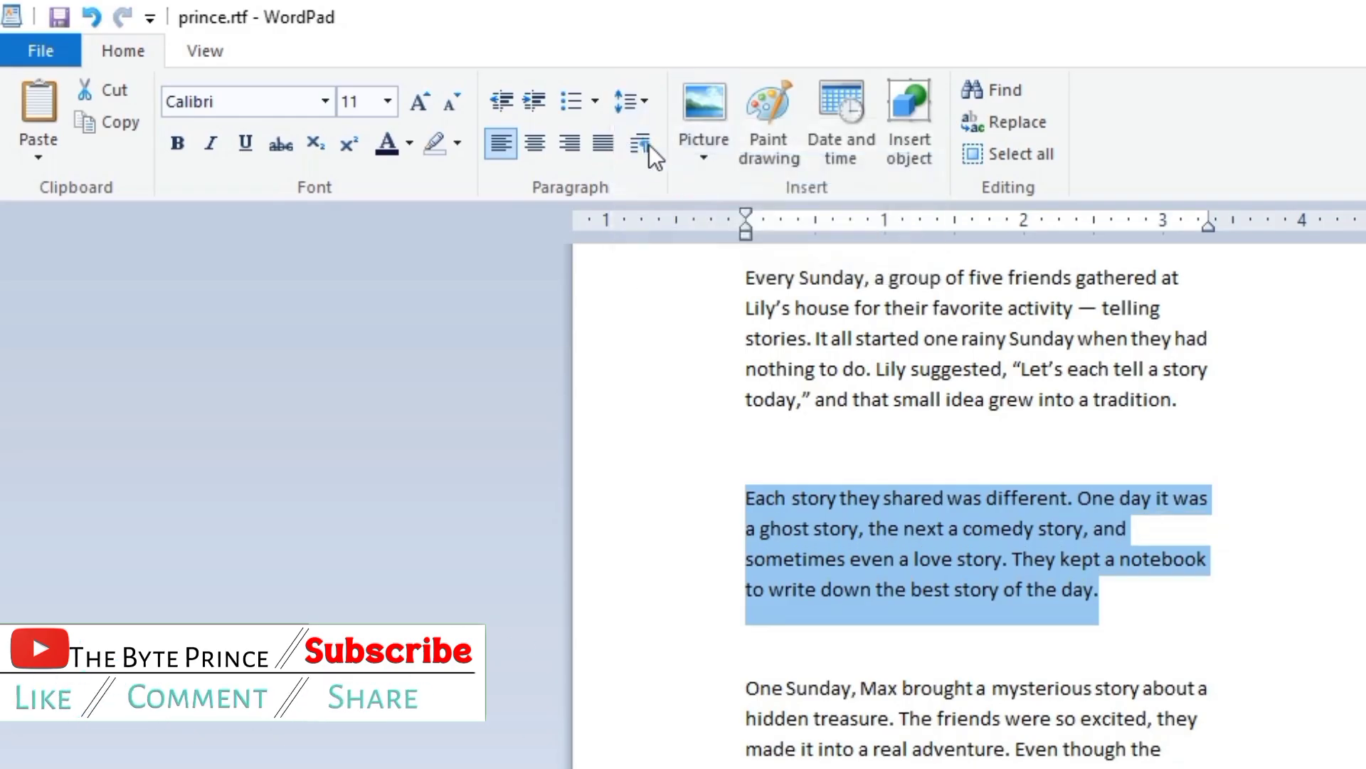
Set the "Each story they shared" paragraph's line spacing to 2 and turn off the 10pt space after paragraphs
click(640, 102)
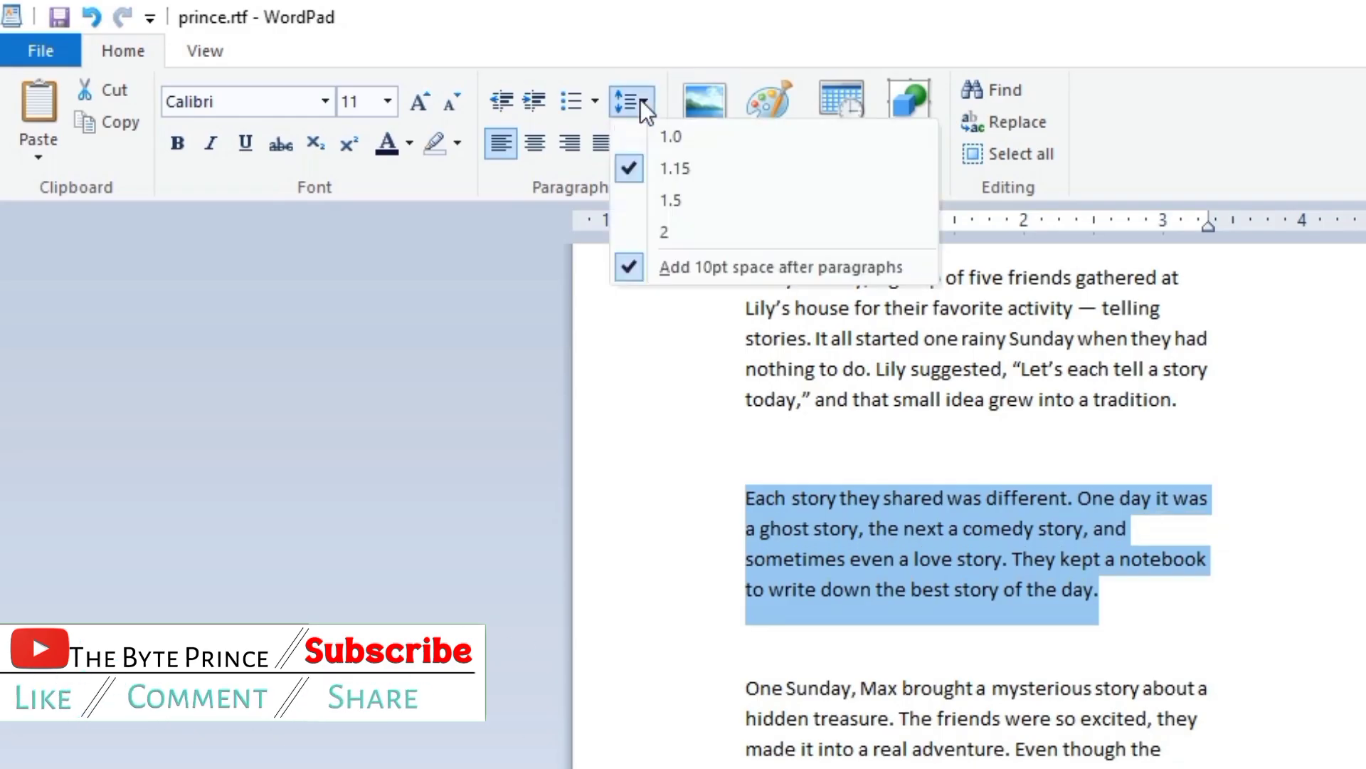
click(659, 231)
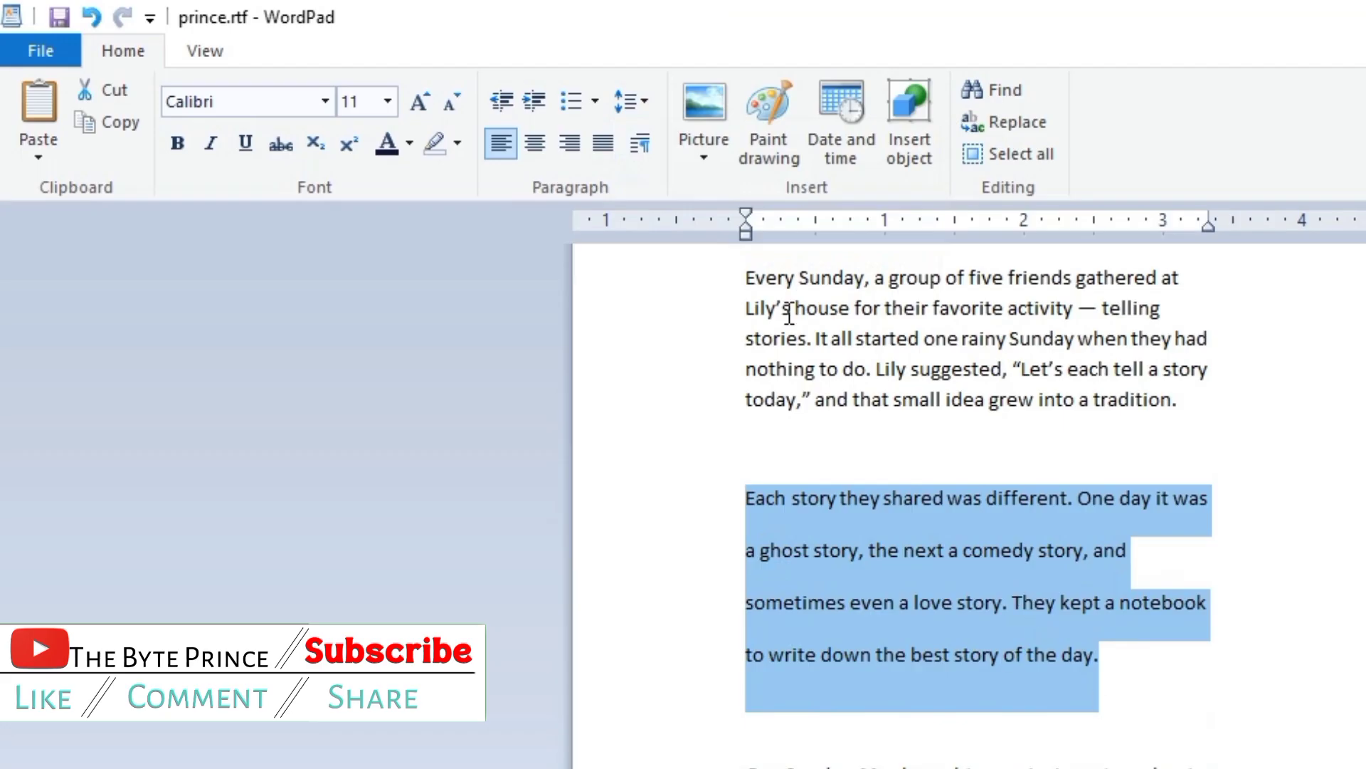
click(646, 104)
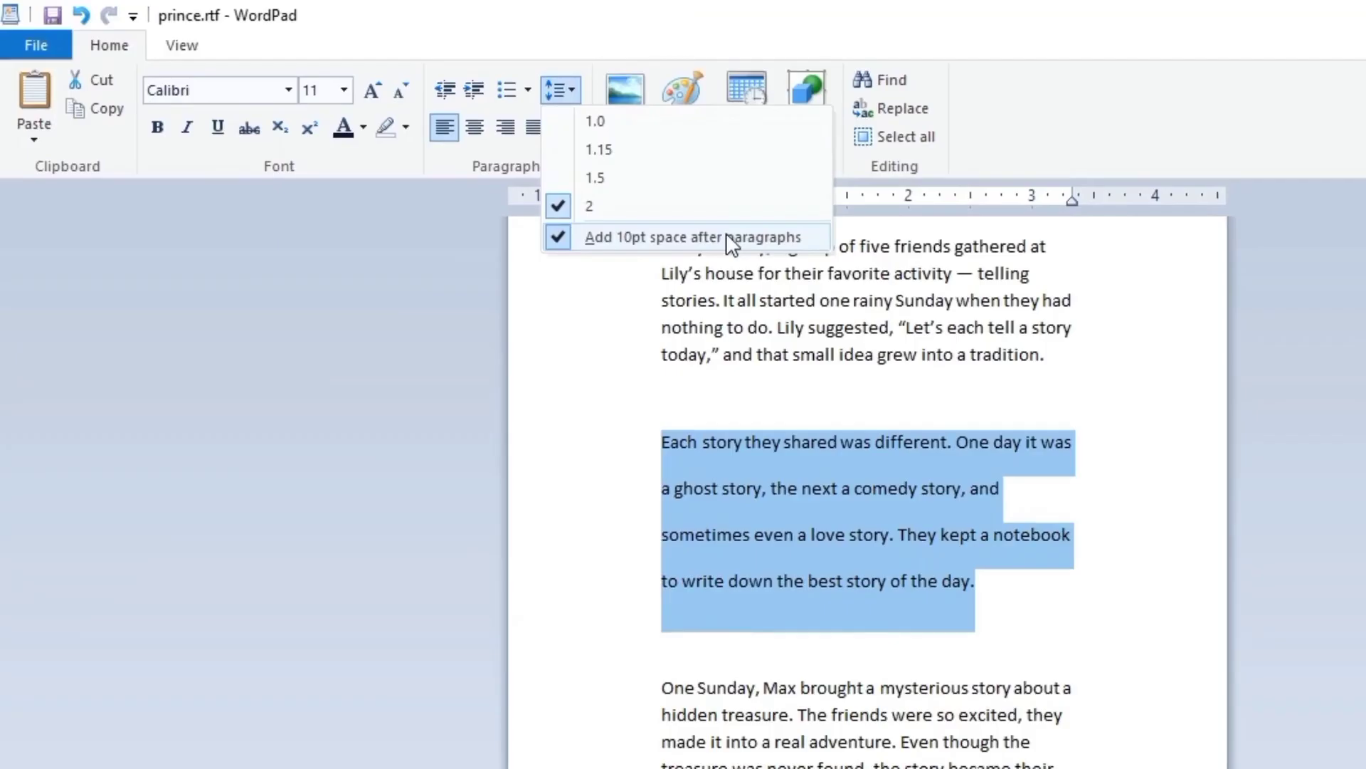
click(731, 239)
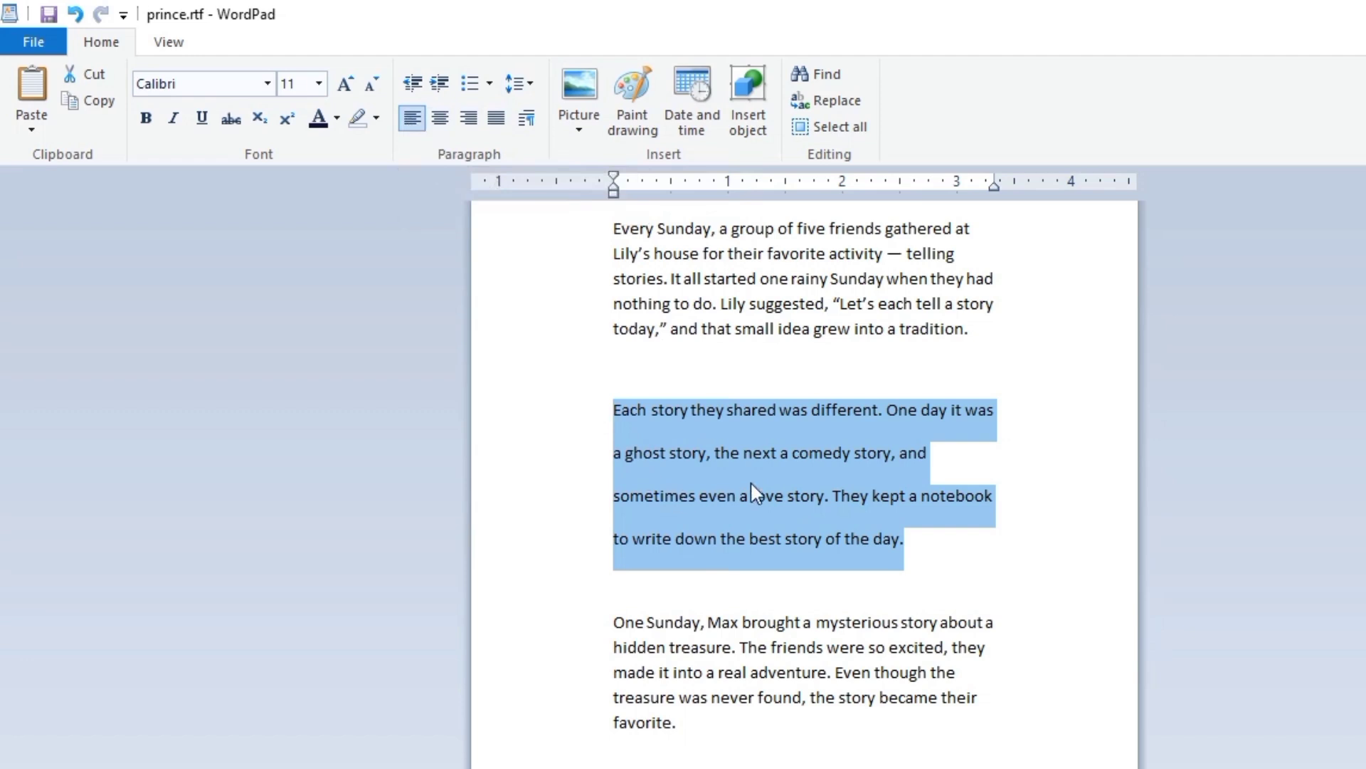
click(960, 552)
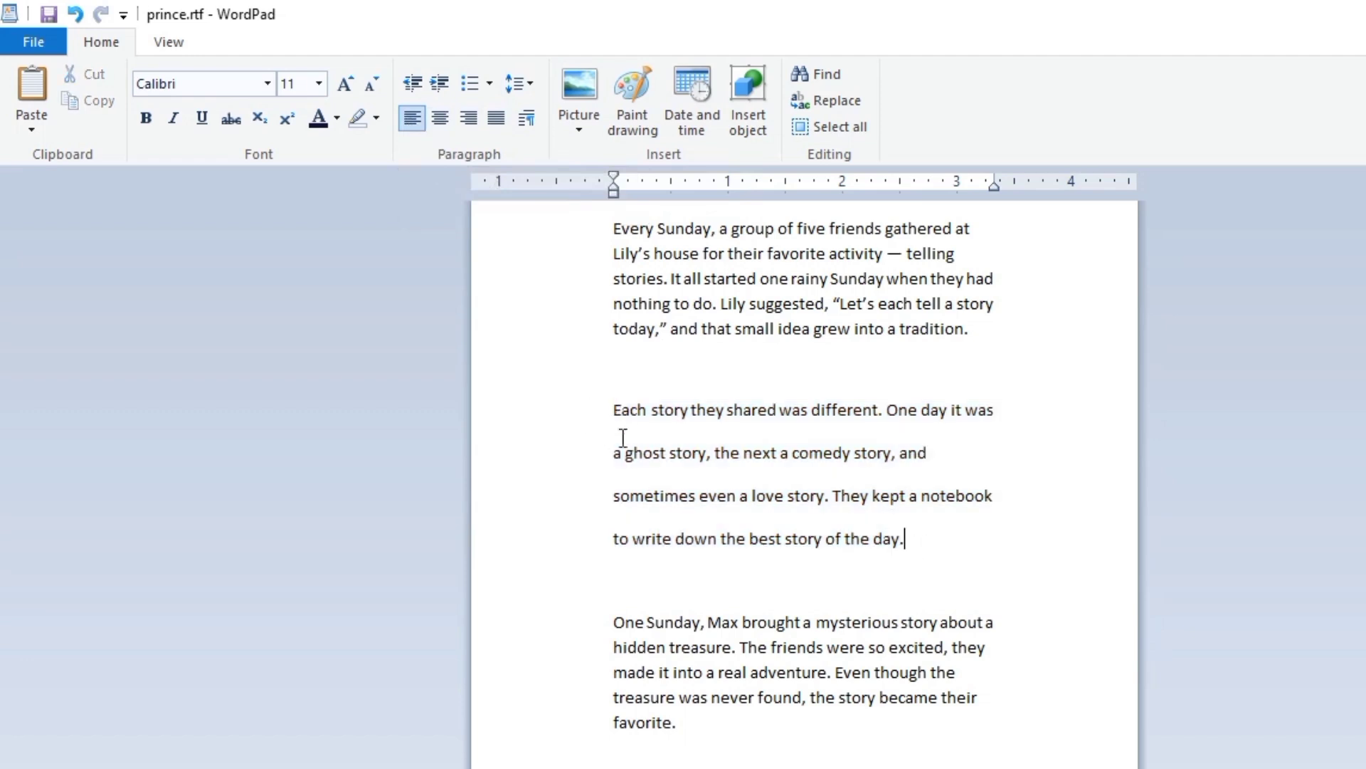
Centre the "Each story they shared" paragraph
drag(910, 541, 582, 394)
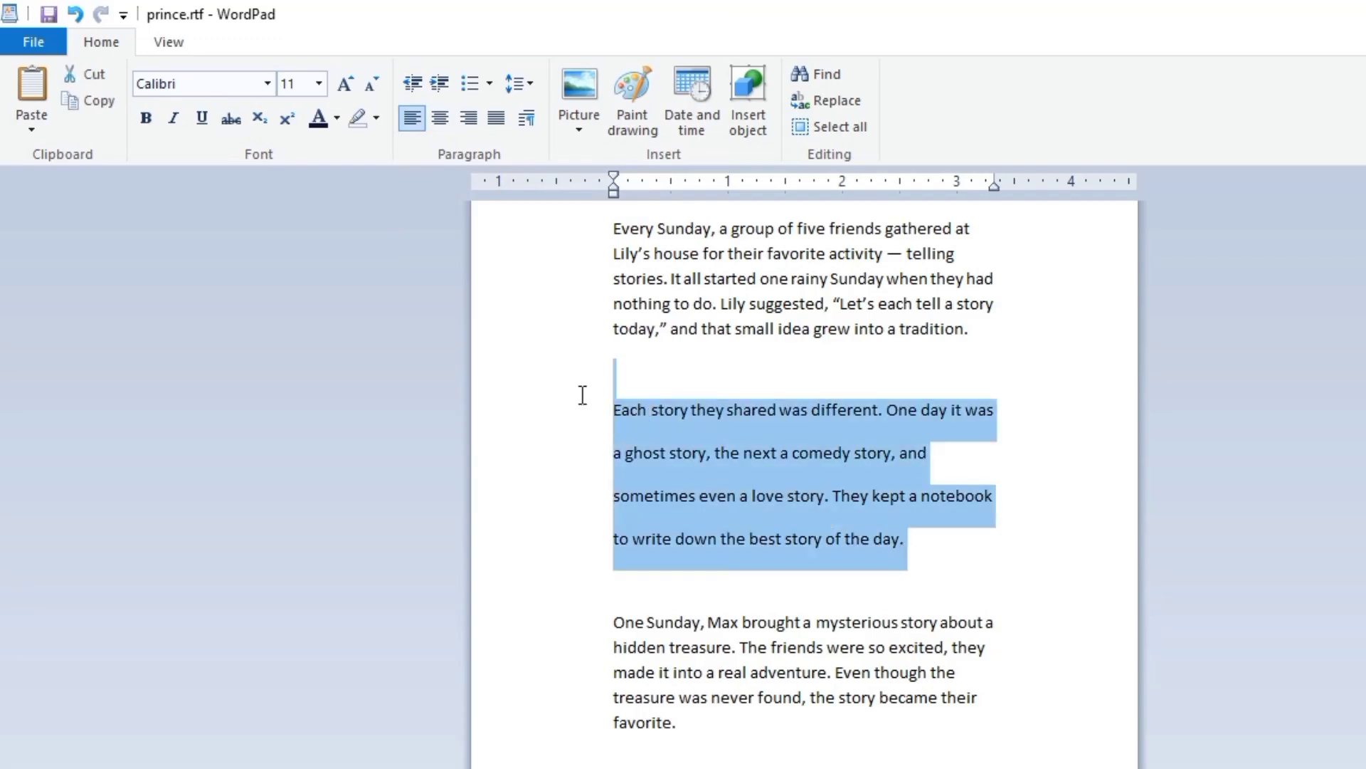
click(448, 124)
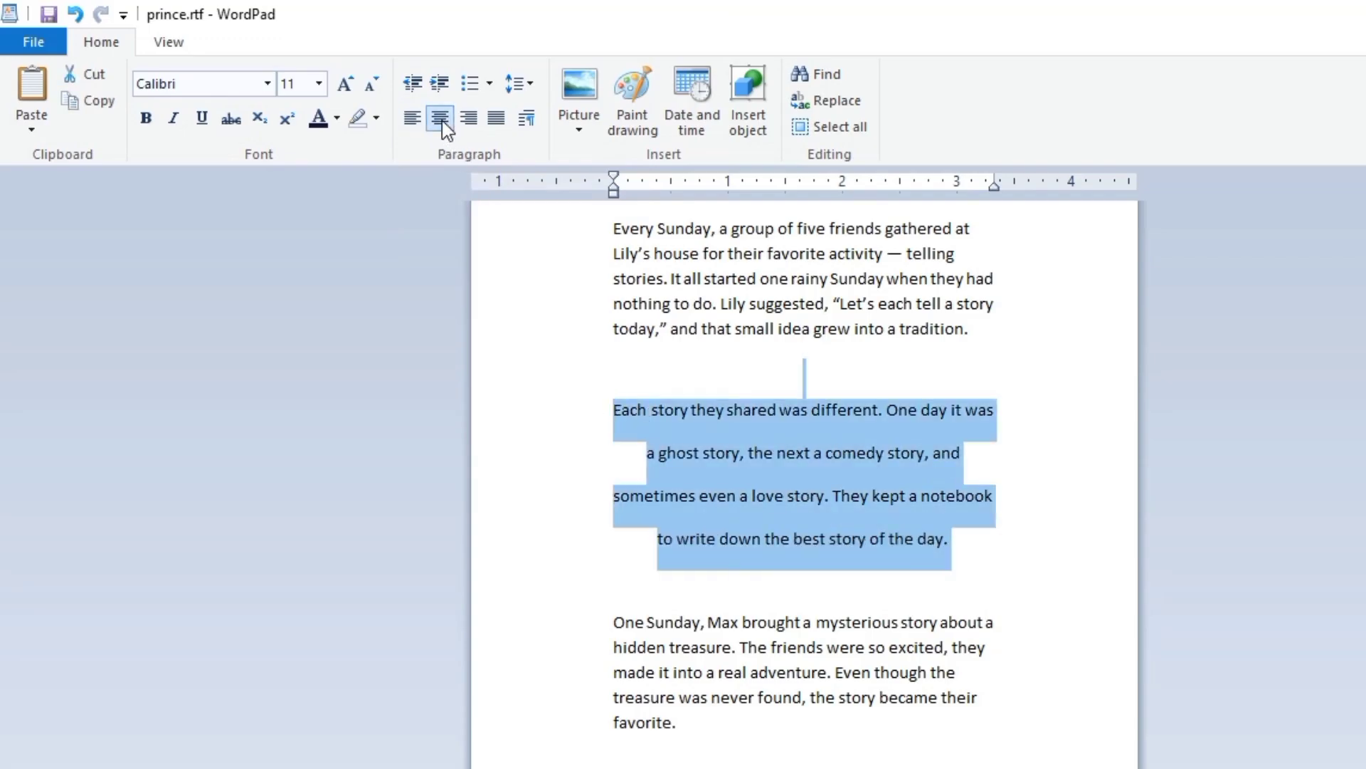
click(992, 571)
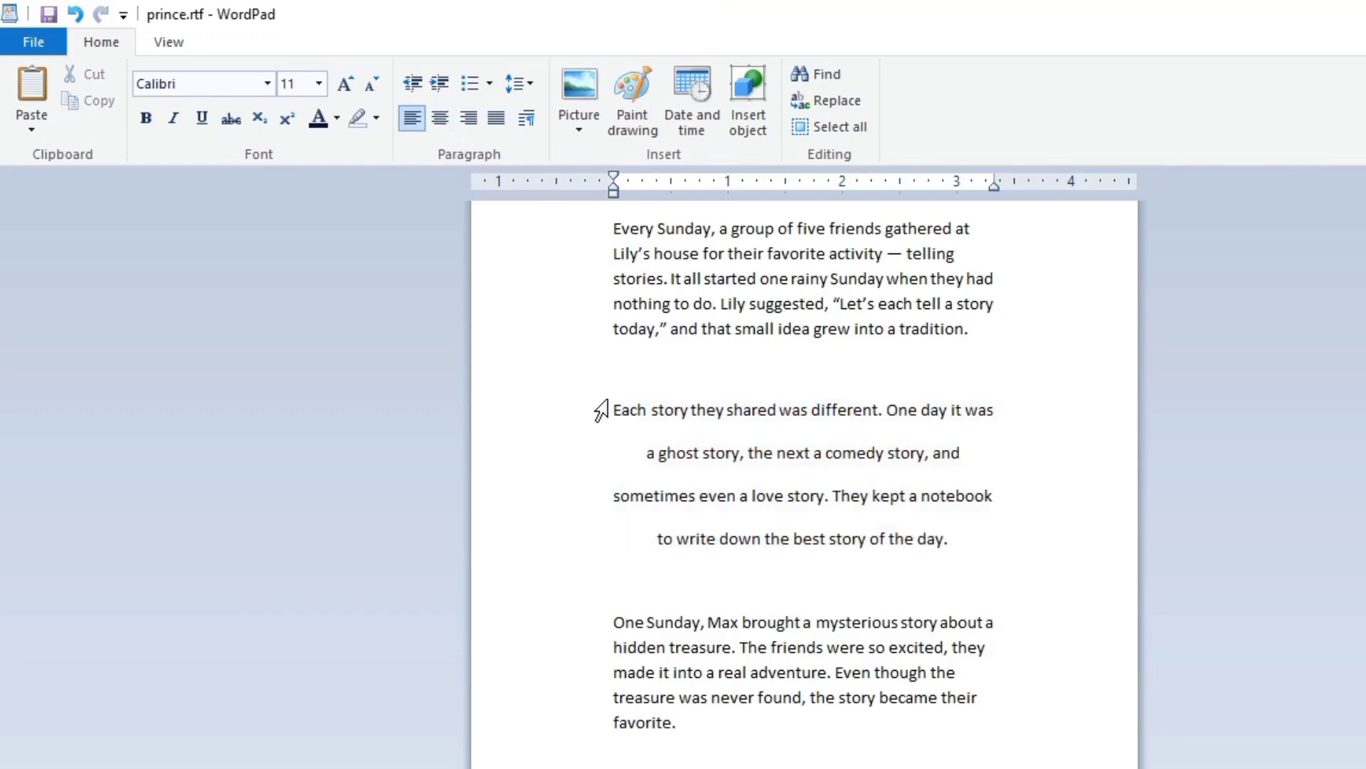
Cycle the "Each story they shared" paragraph through left, centre and right alignment, ending with it justified
drag(960, 543, 476, 320)
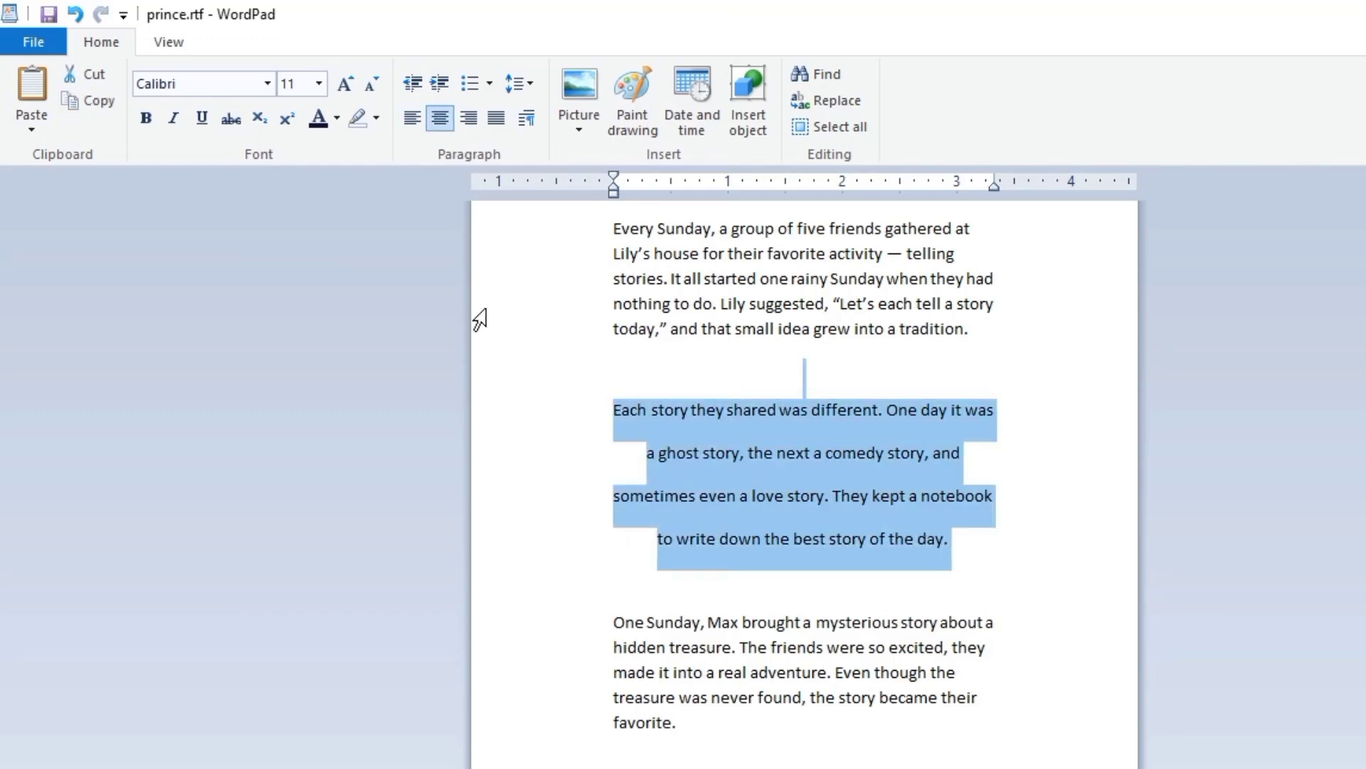
click(412, 119)
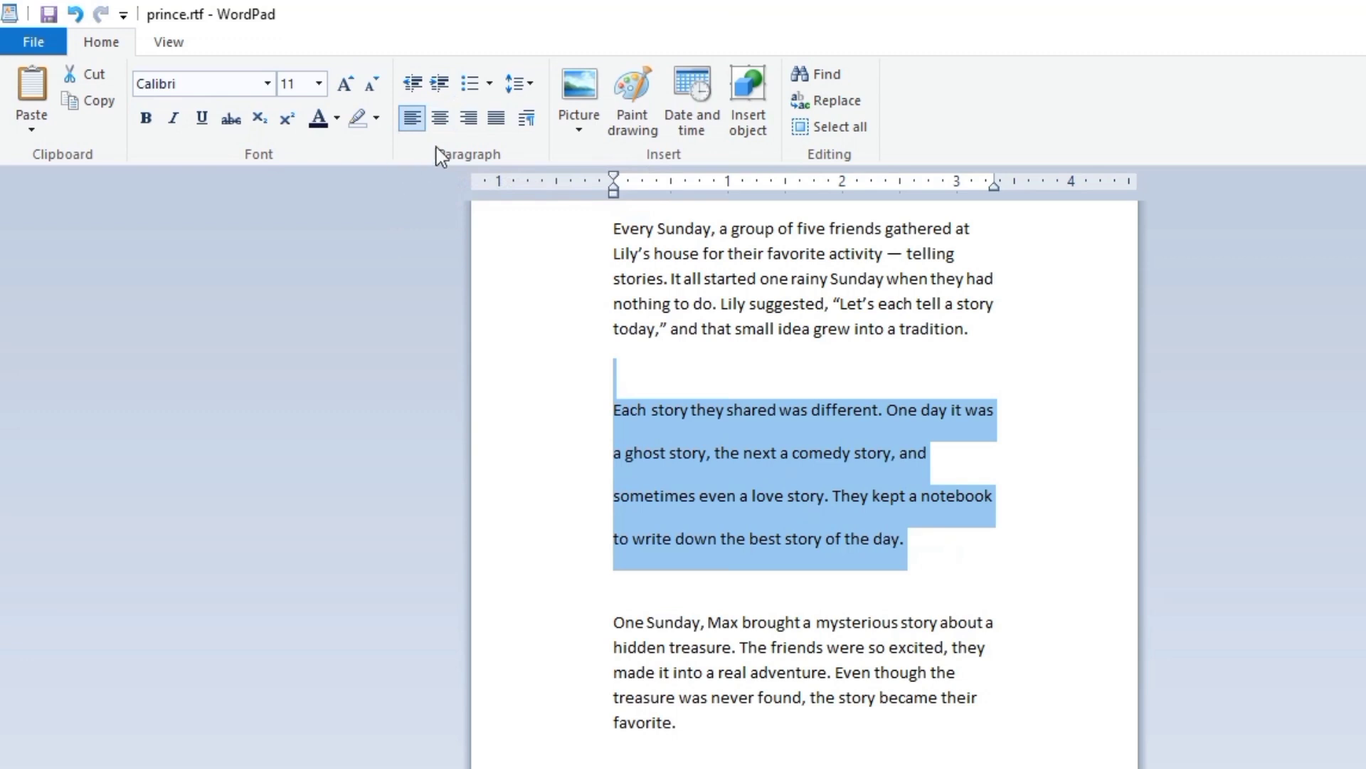
click(438, 119)
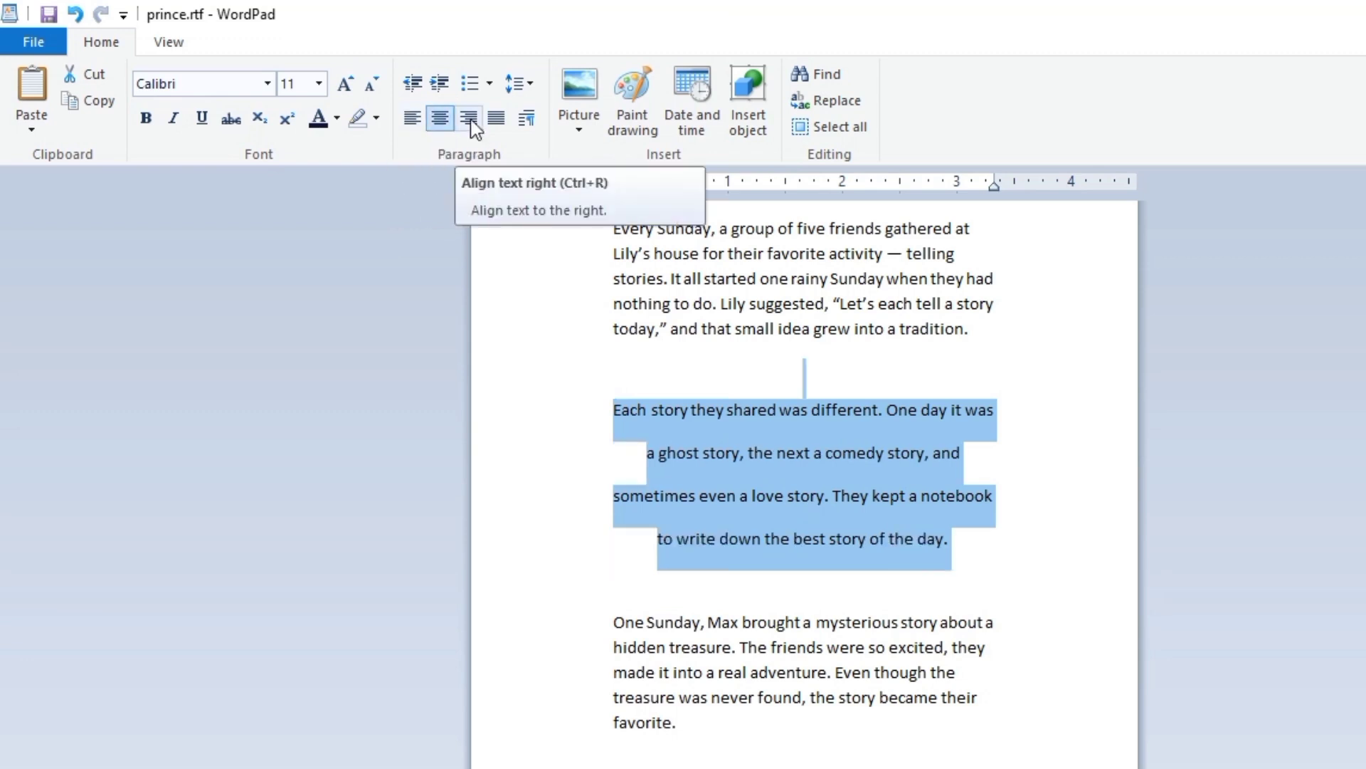
click(468, 119)
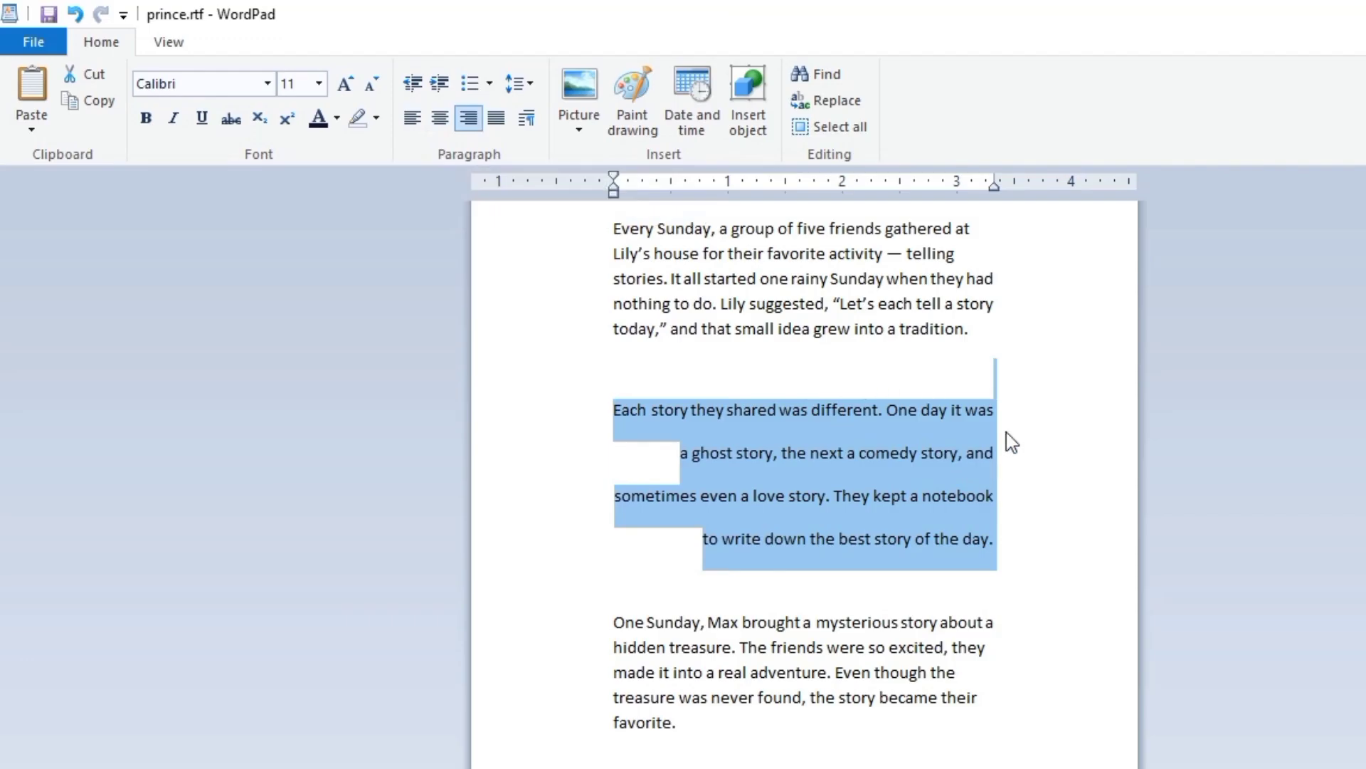
click(498, 125)
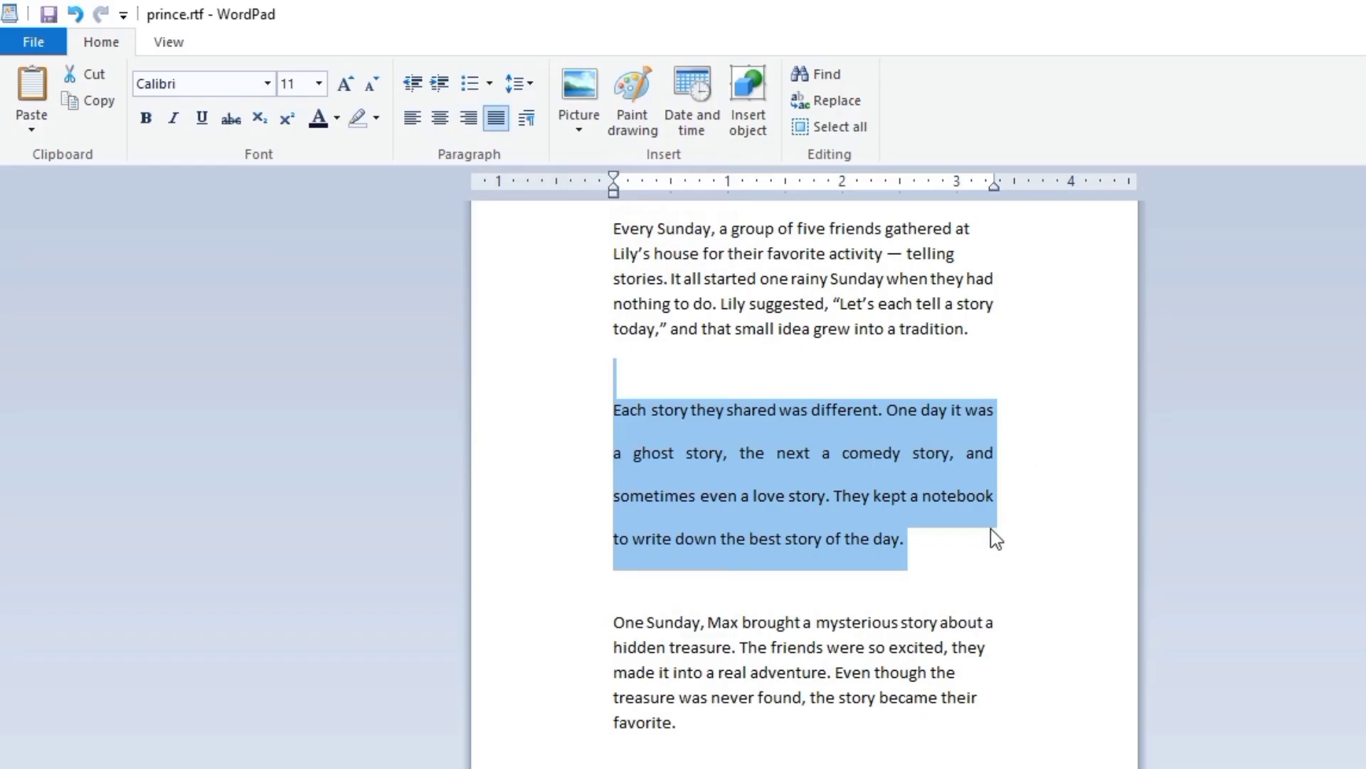
Review the justified paragraph's indentation, spacing and alignment settings, and accept them without edits
click(531, 121)
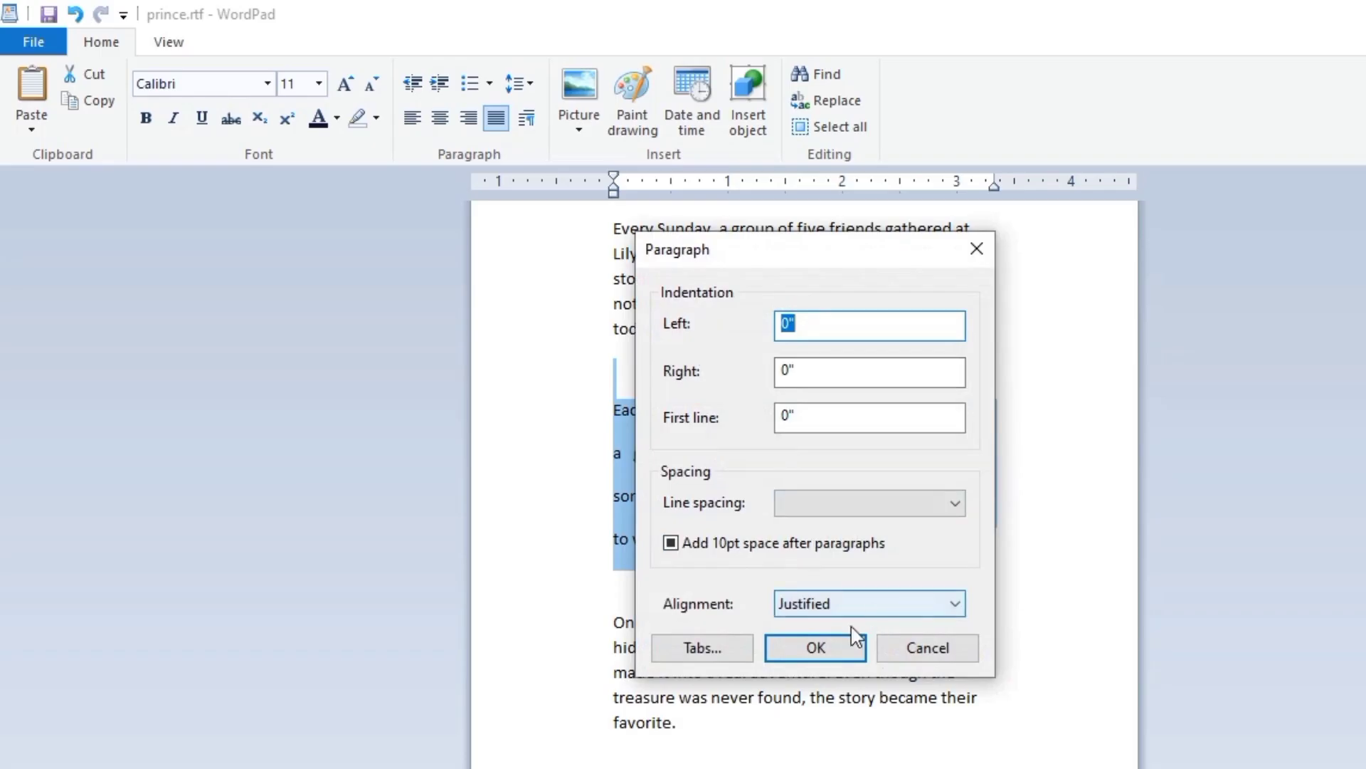
click(789, 651)
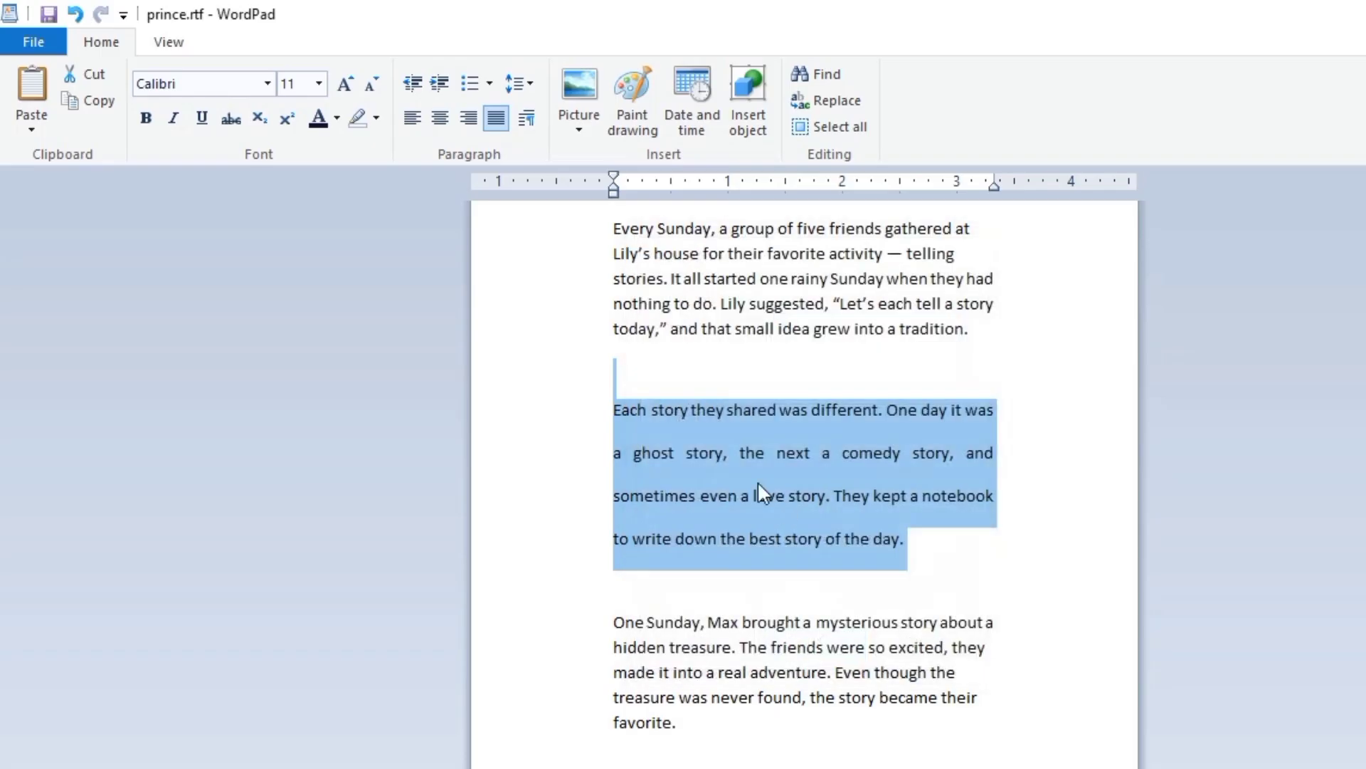
click(959, 554)
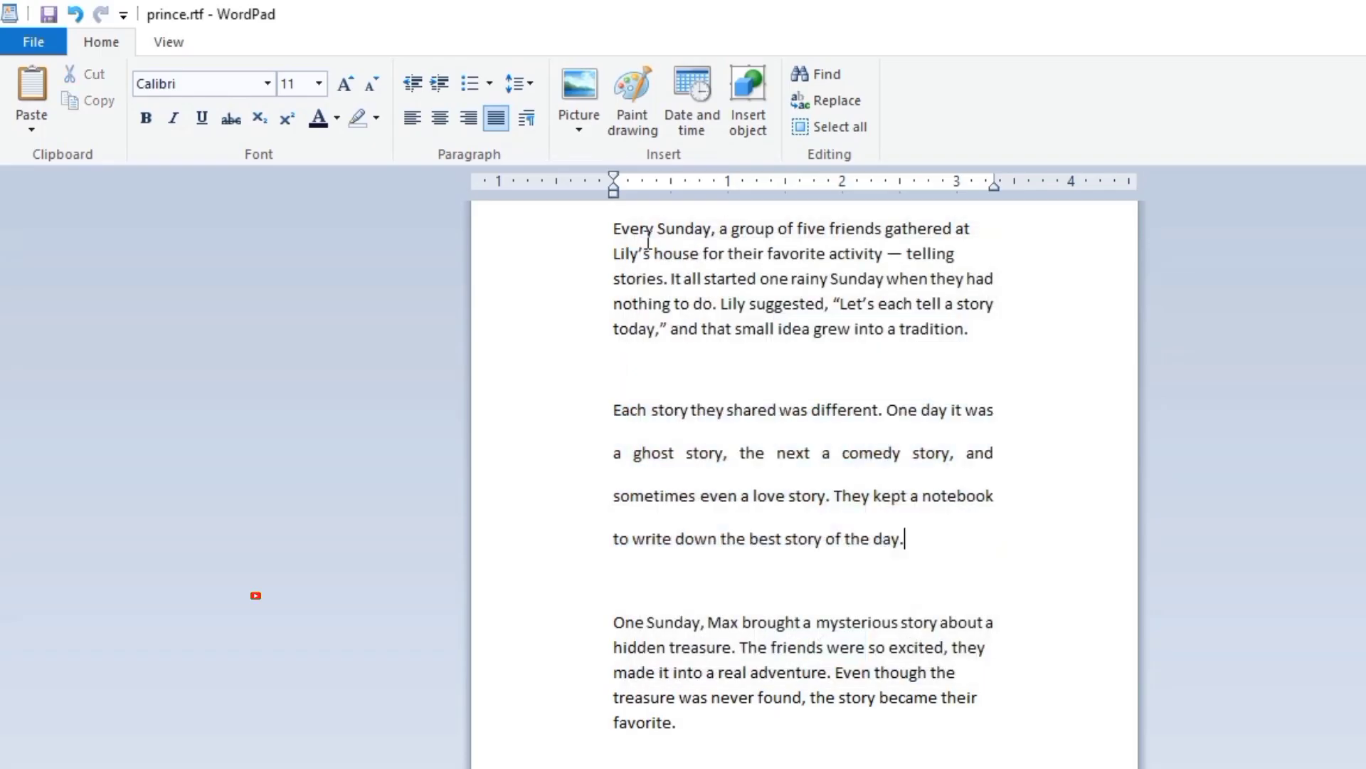
Insert Screenshot (17).png from the Screenshots folder after "best story of the day." and shrink it to about 17% of its original size
click(581, 130)
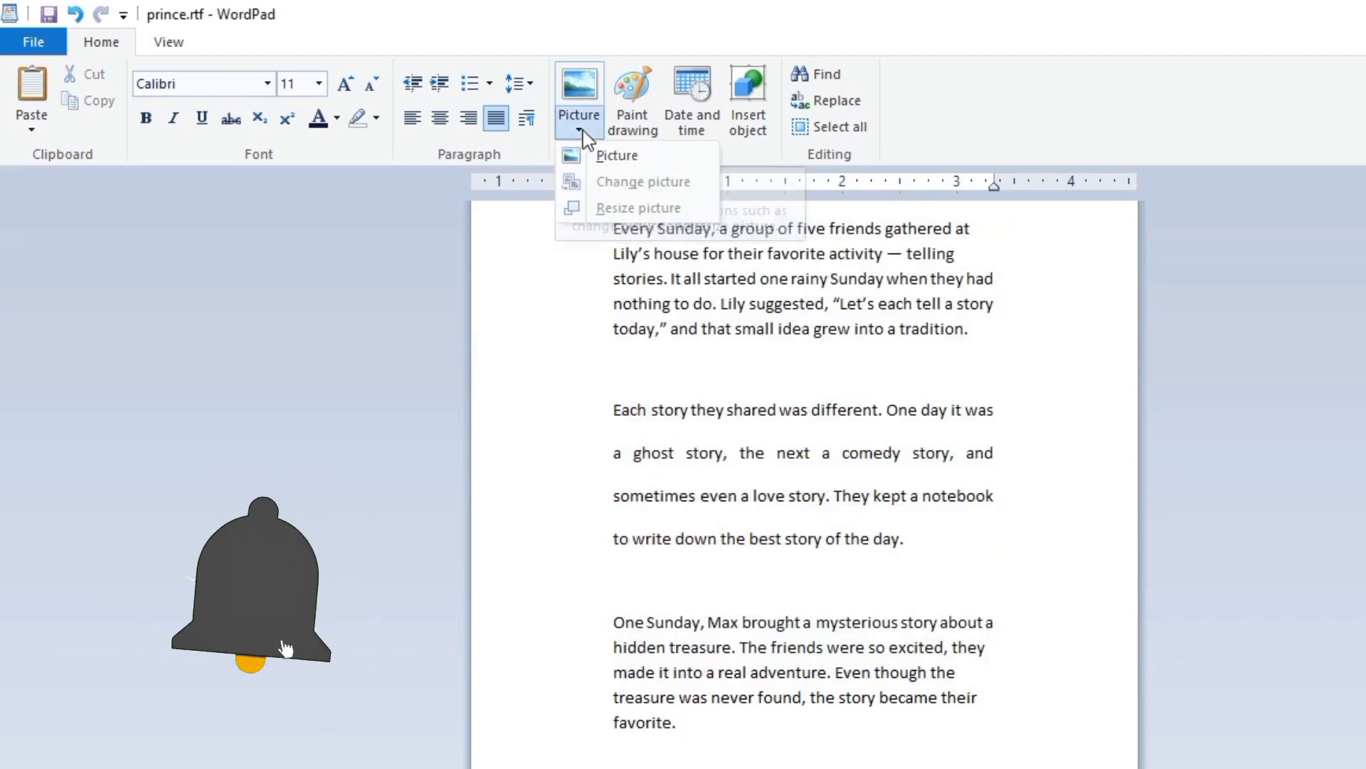
click(616, 157)
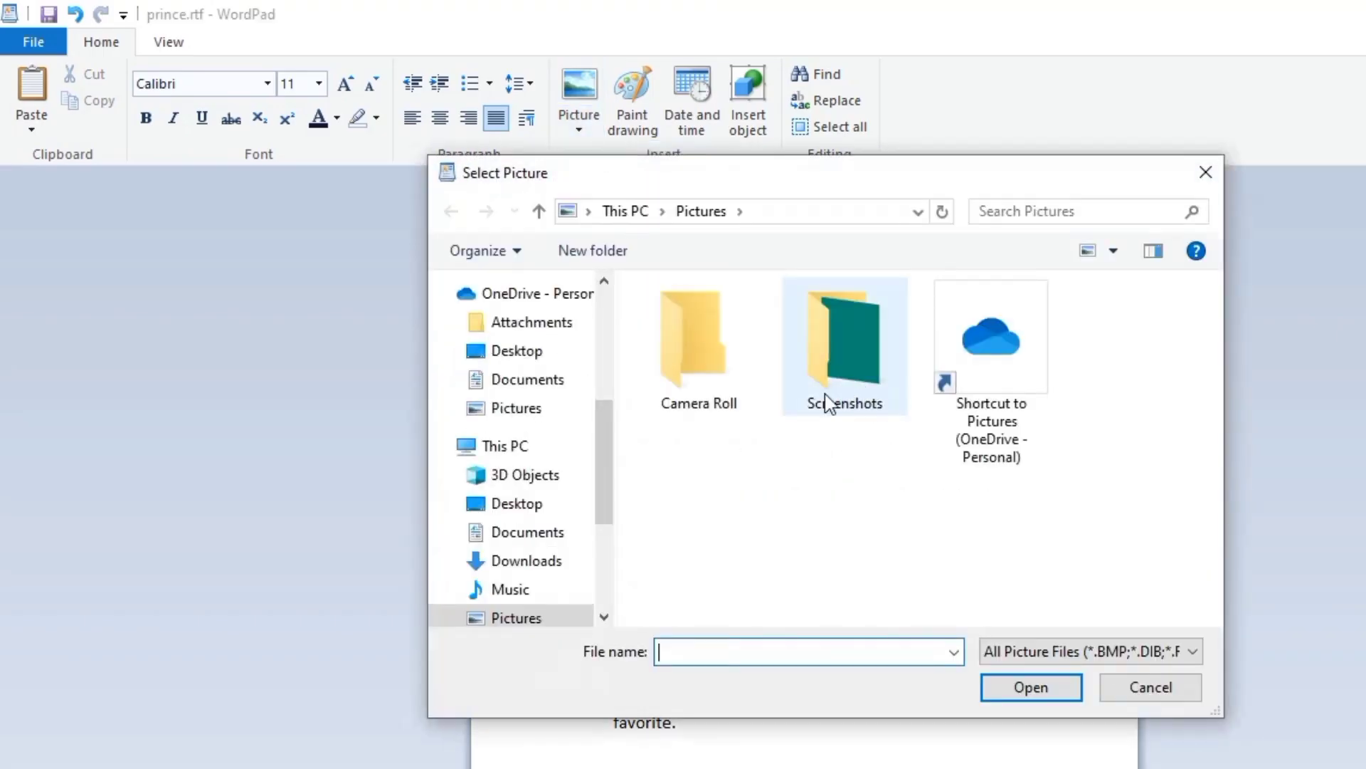
click(845, 370)
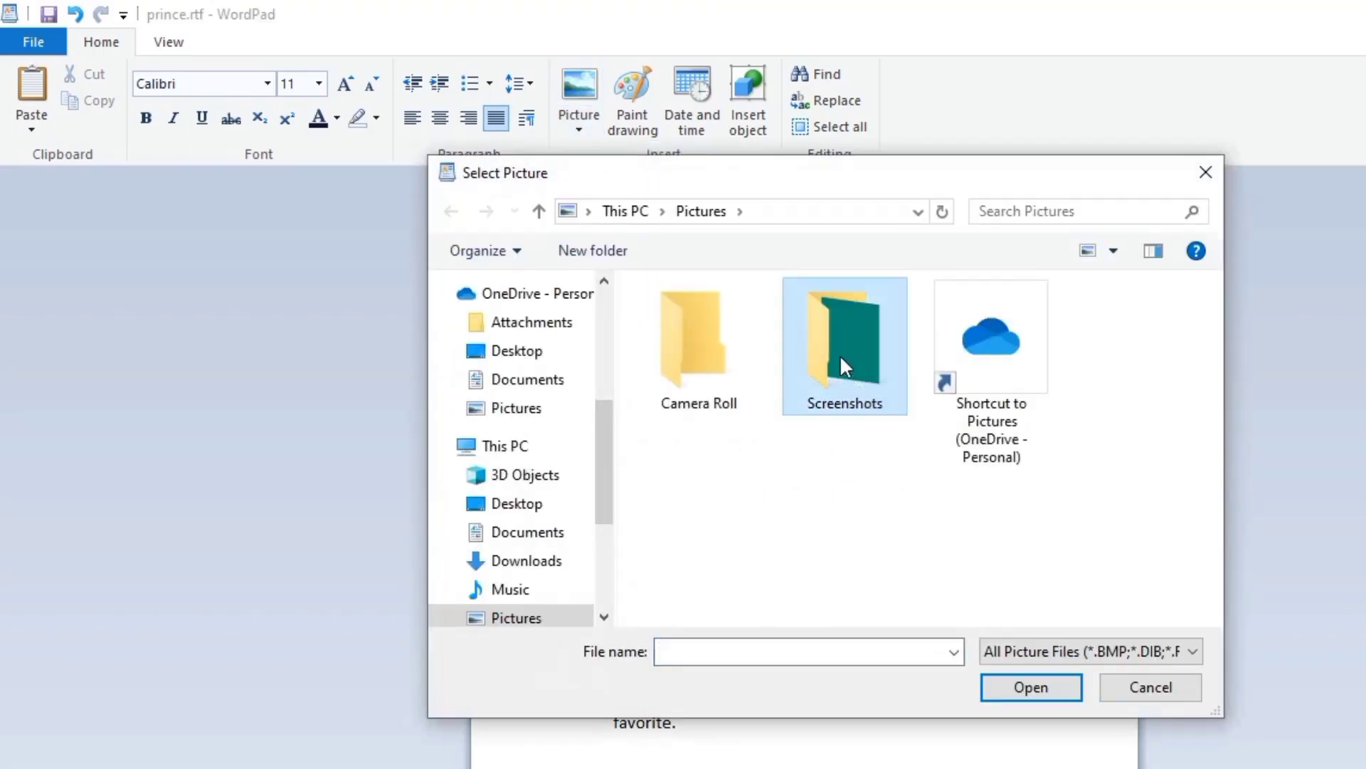
click(1033, 688)
click(699, 367)
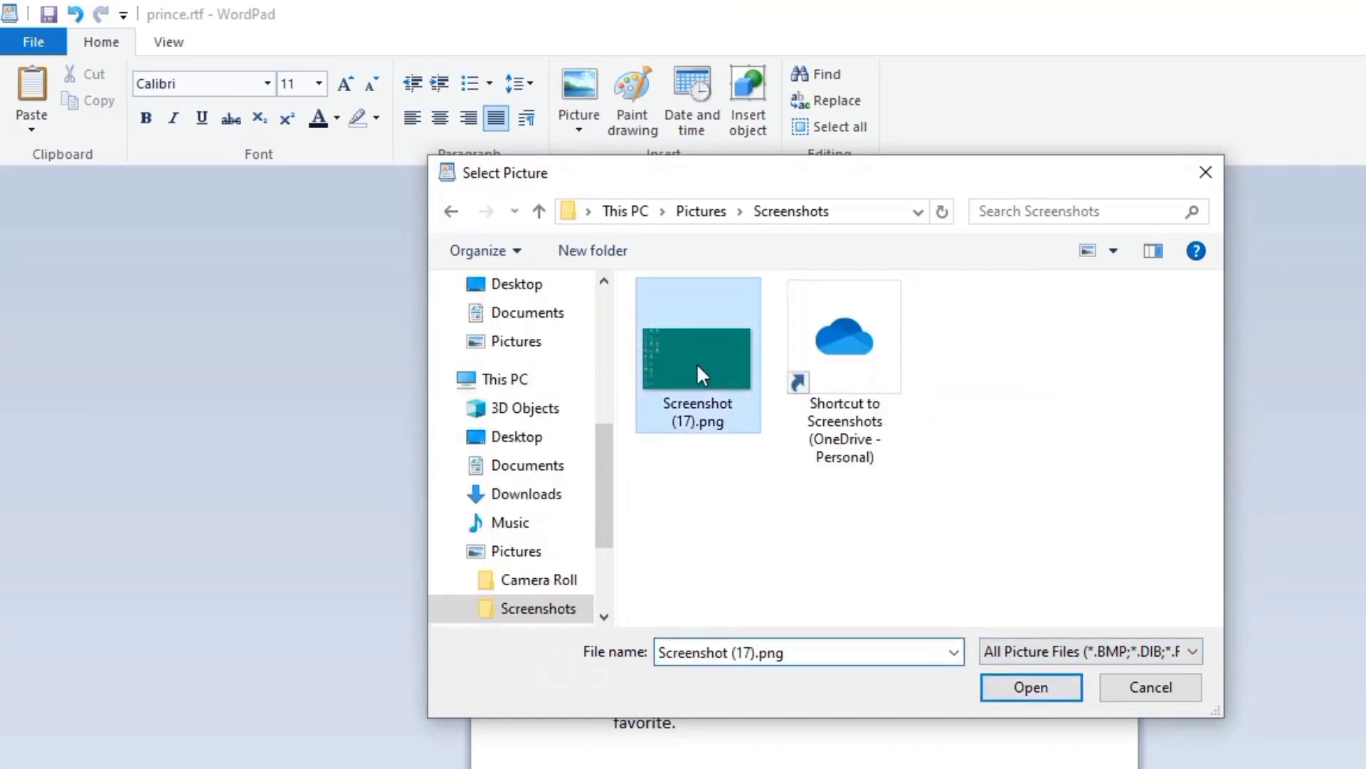
click(1025, 687)
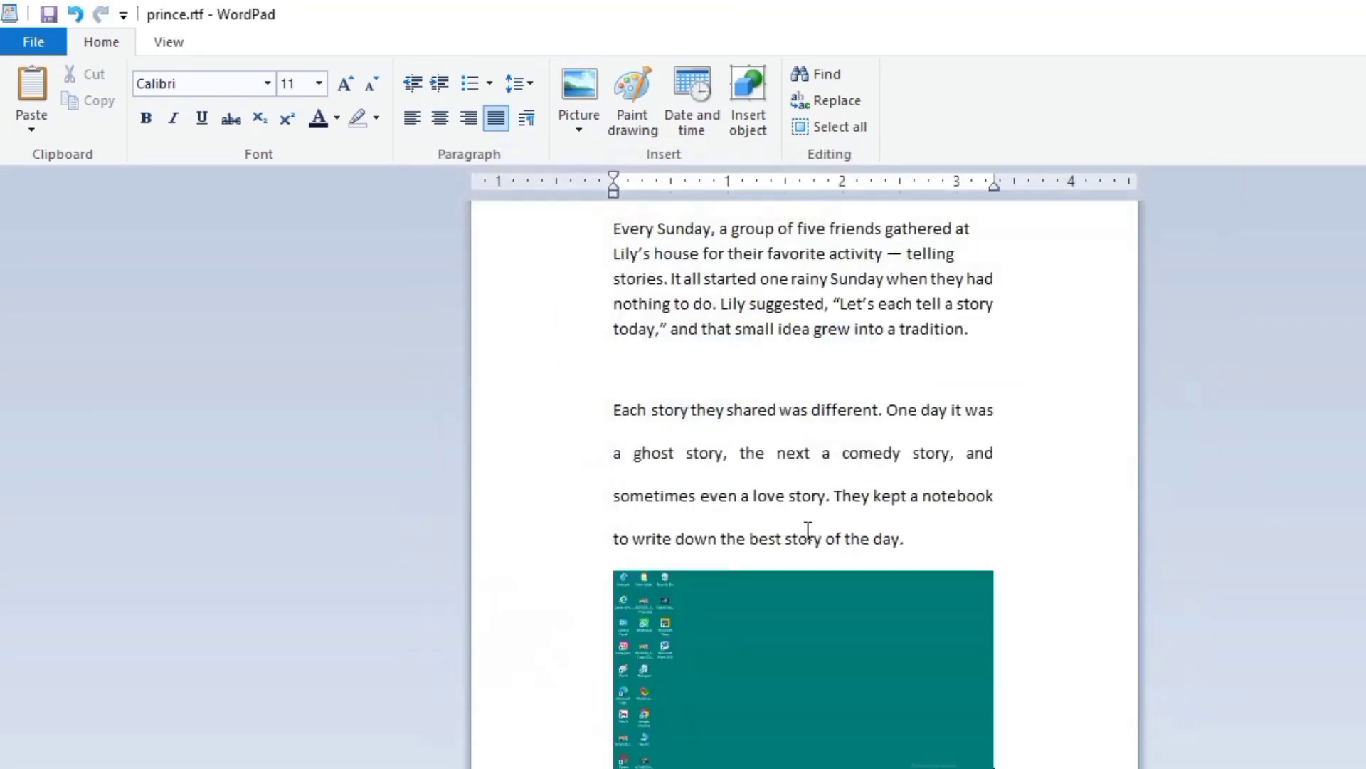
click(854, 664)
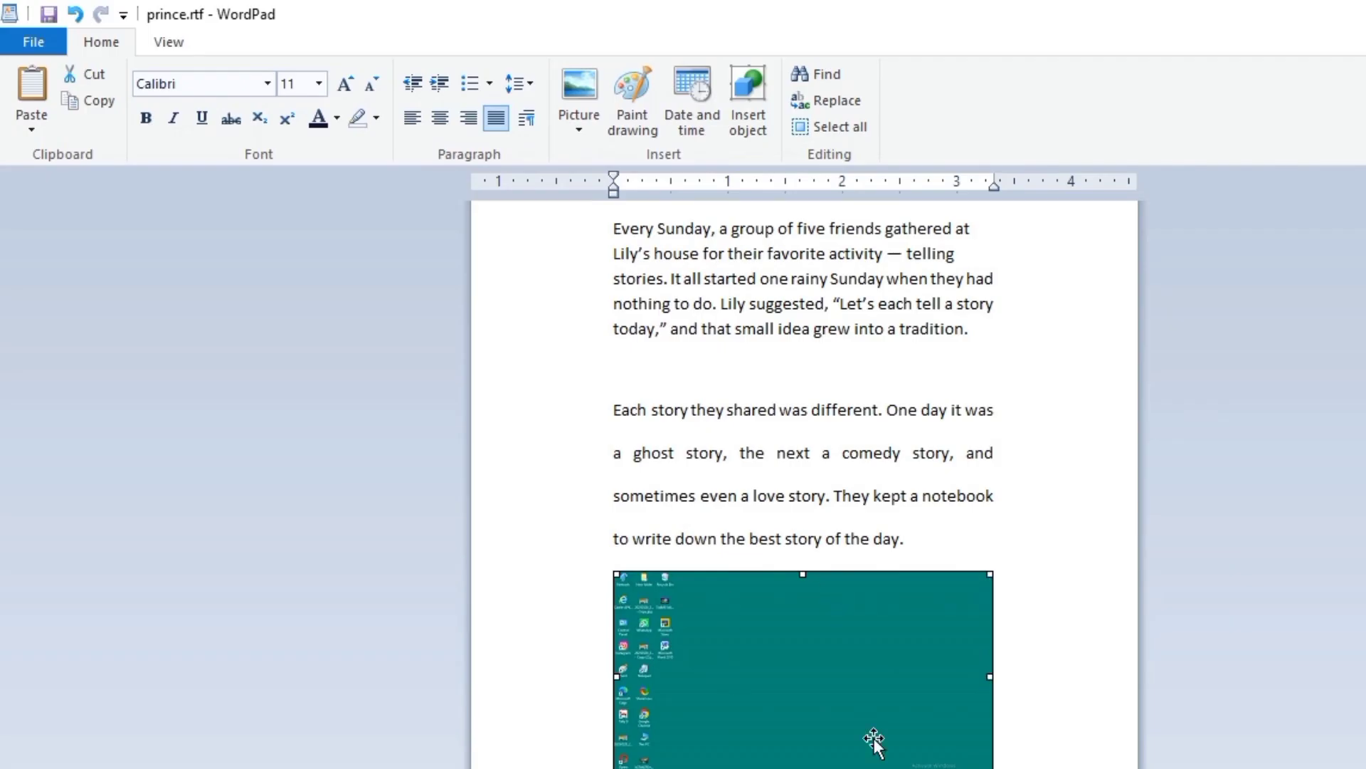
drag(990, 767, 851, 714)
click(580, 134)
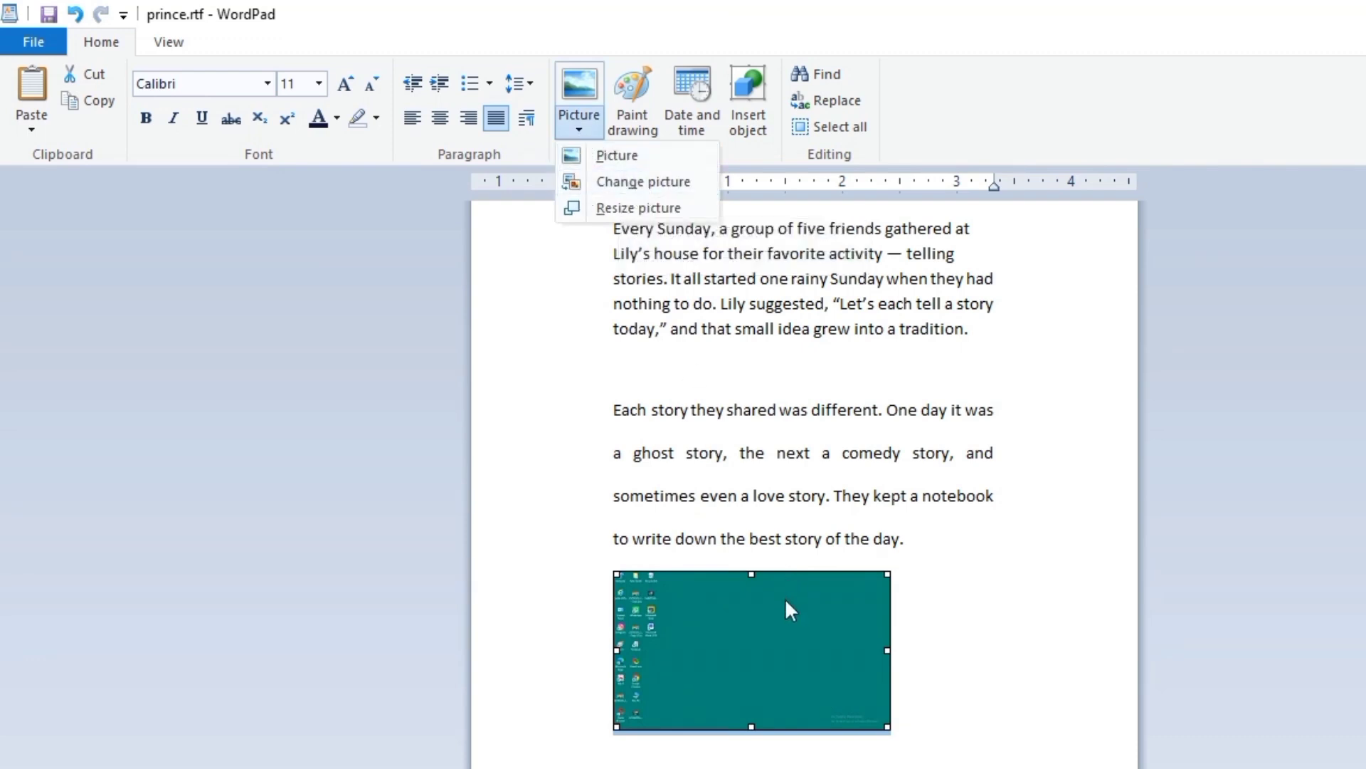
click(615, 182)
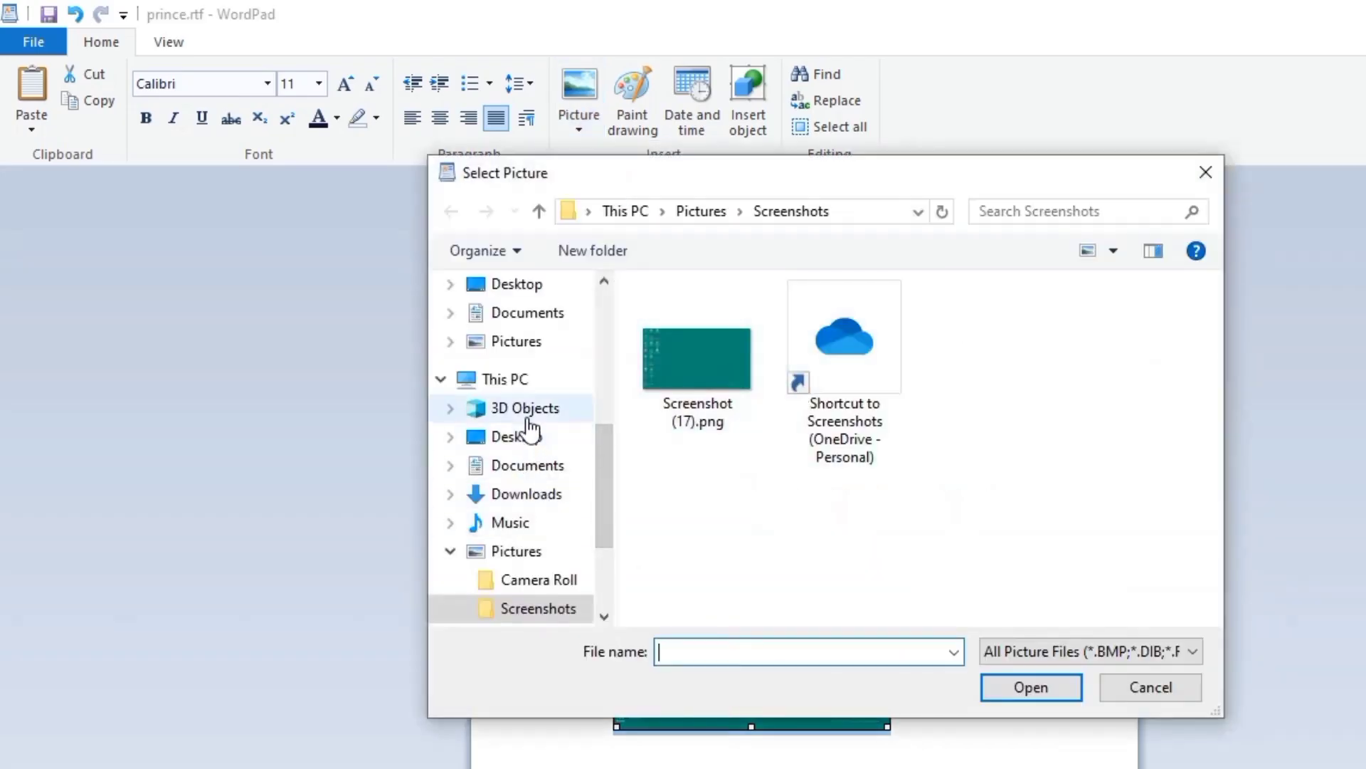
click(523, 344)
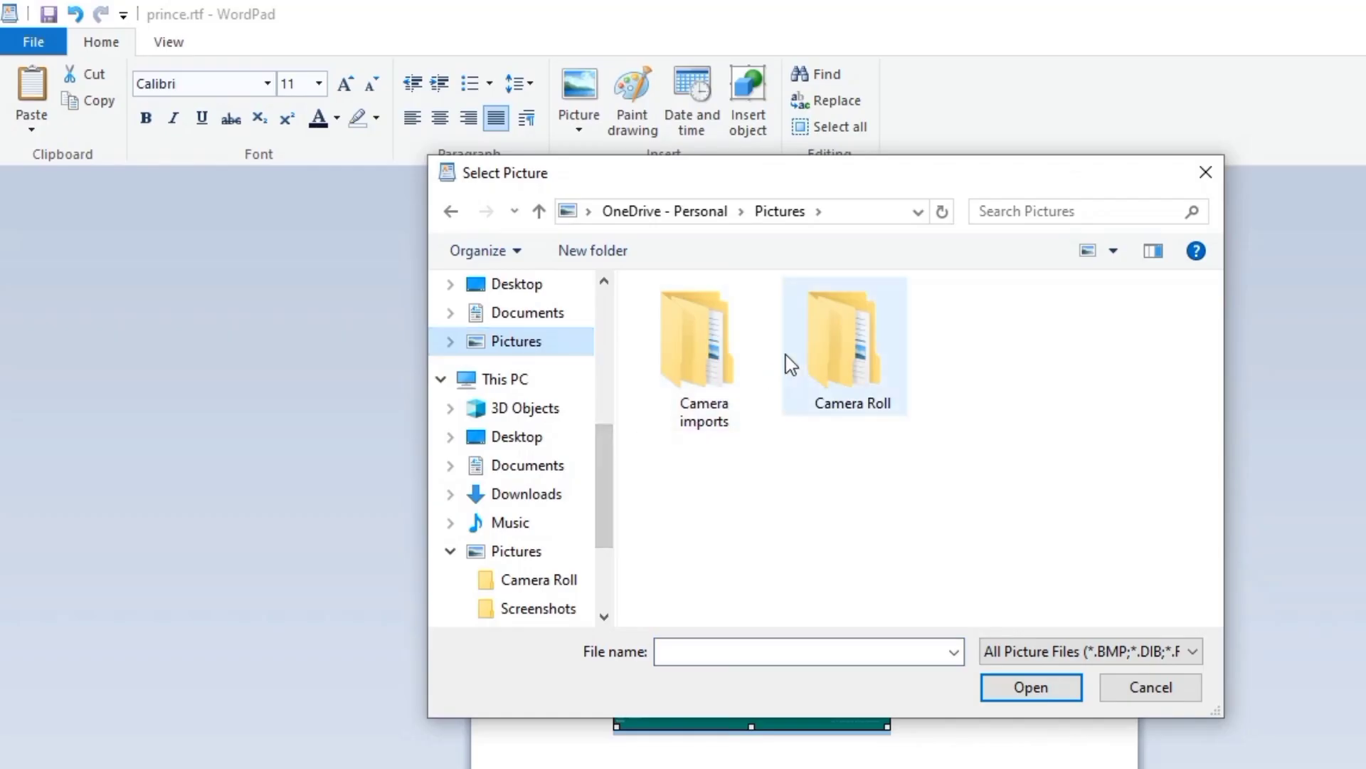
click(1027, 690)
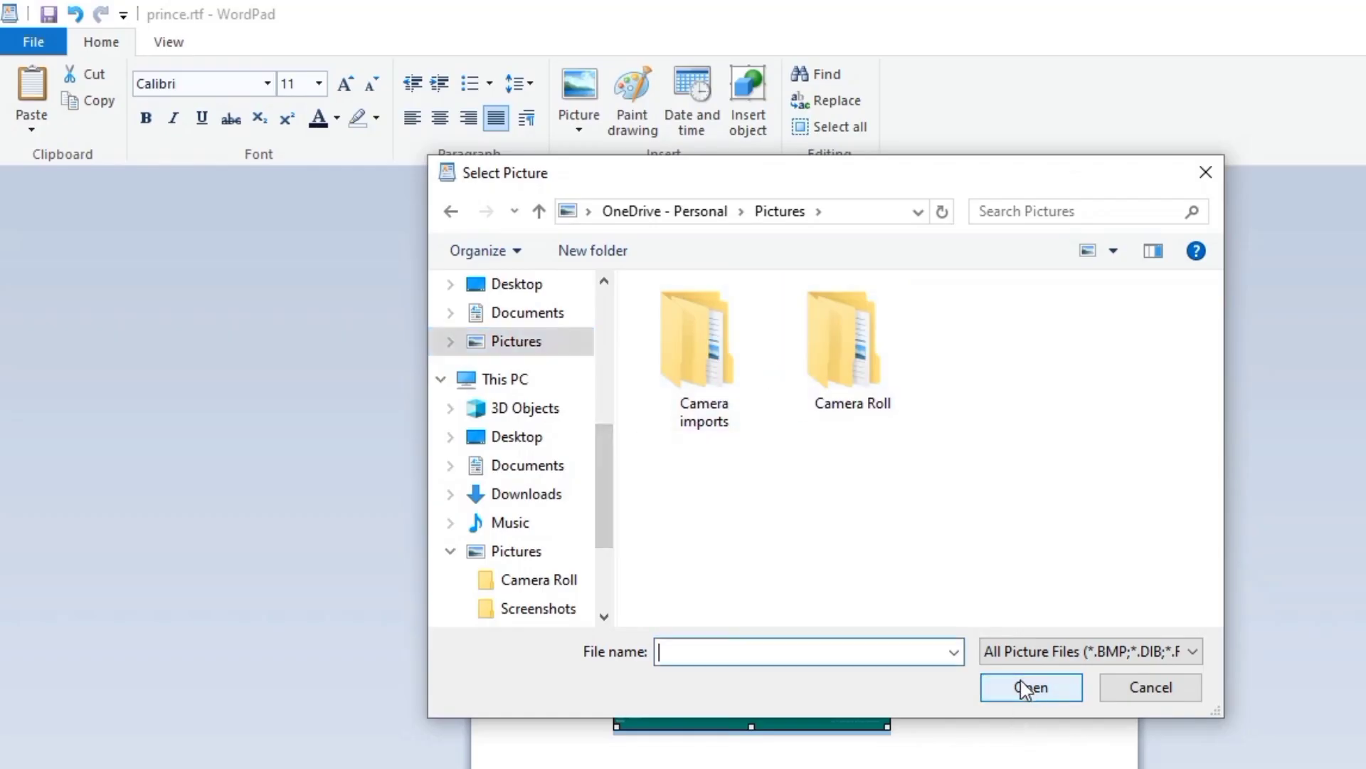
click(1206, 172)
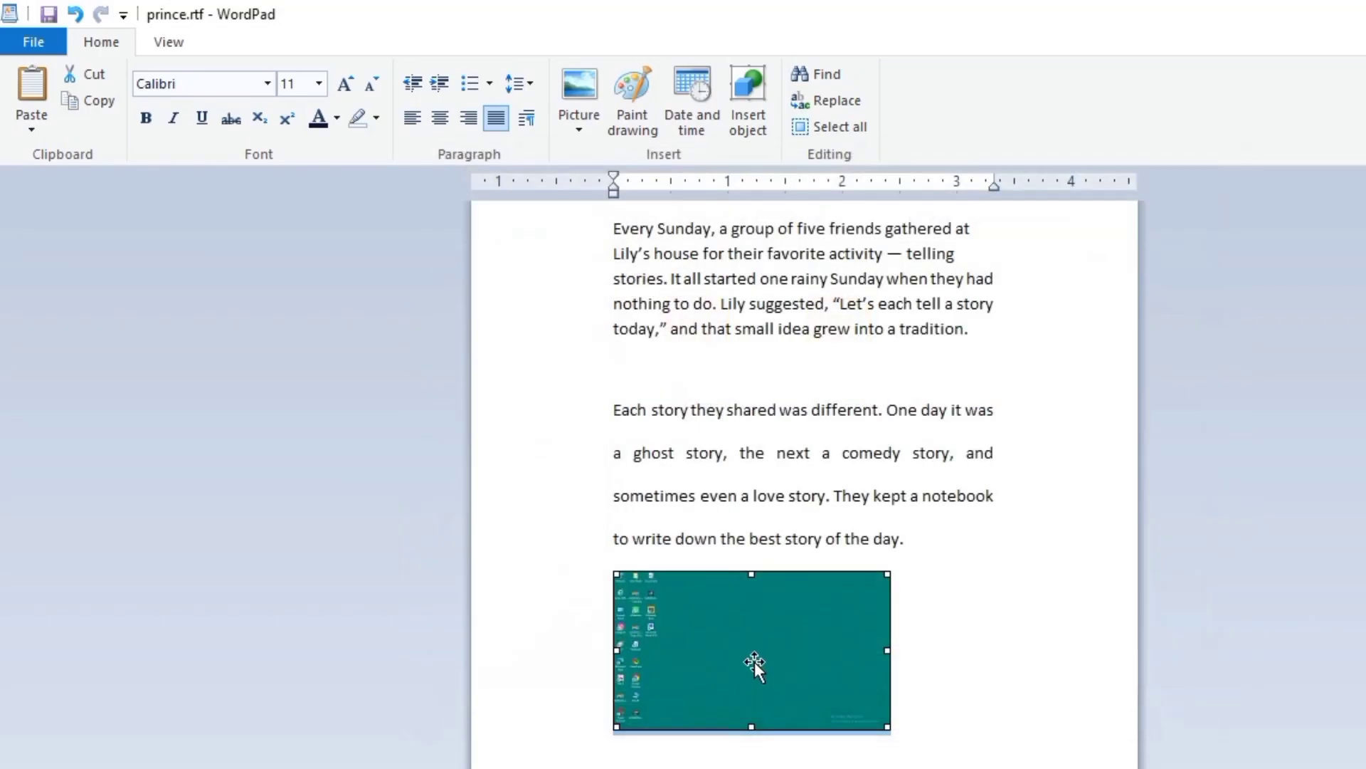
Raise the inserted picture's horizontal and vertical scale together to 24% in its resize settings, keeping the aspect ratio locked
click(577, 130)
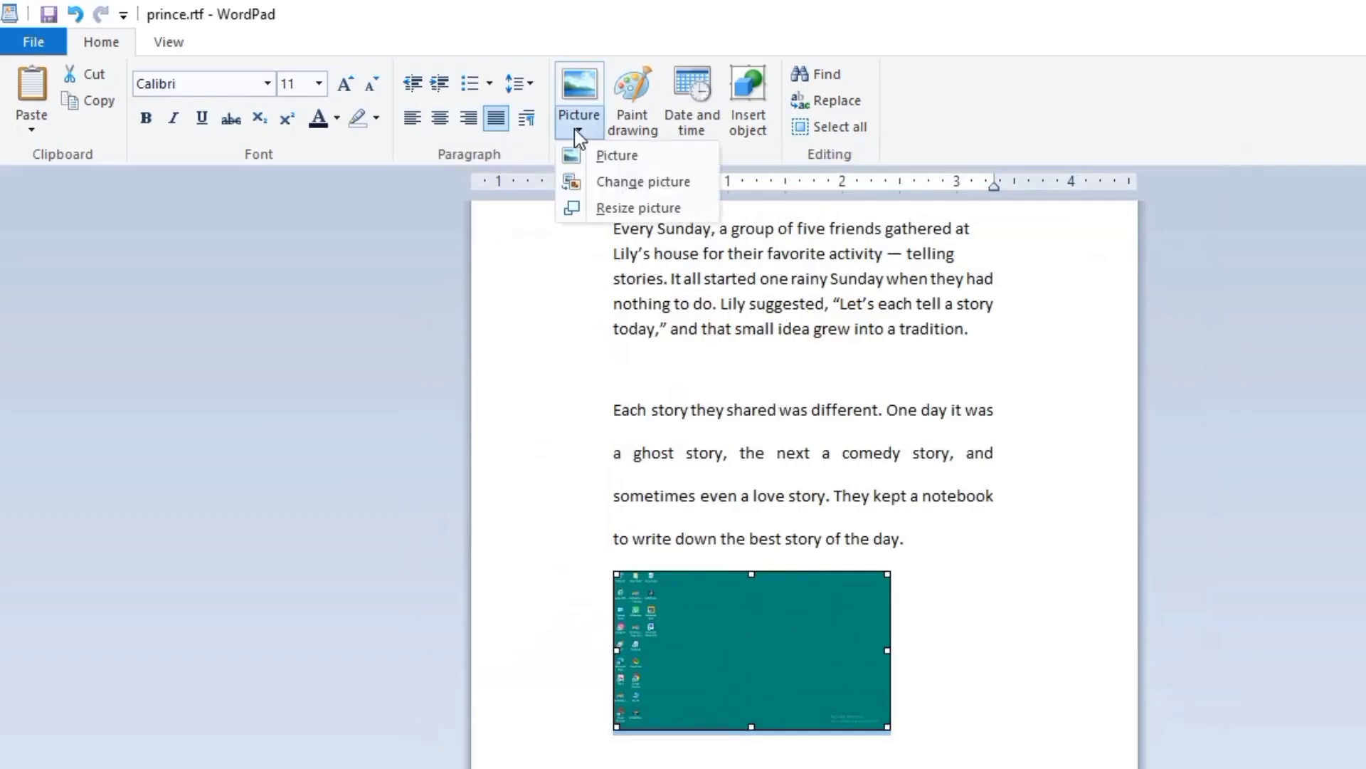
click(636, 208)
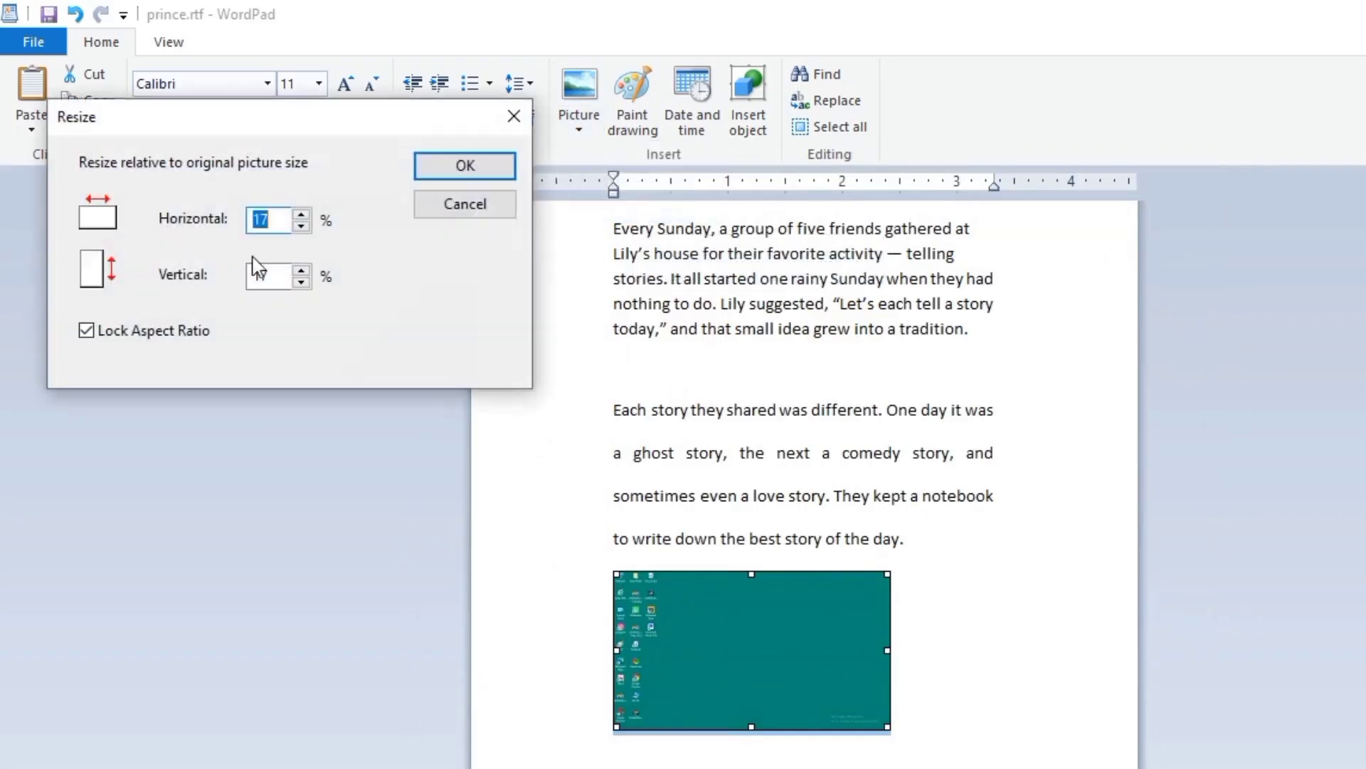
click(301, 215)
click(301, 215)
click(301, 214)
click(301, 214)
click(301, 214)
click(301, 214)
click(301, 214)
click(301, 214)
click(301, 226)
Unlock the picture's aspect ratio and set only its horizontal scale to 13%
click(86, 331)
click(301, 226)
click(302, 225)
click(302, 226)
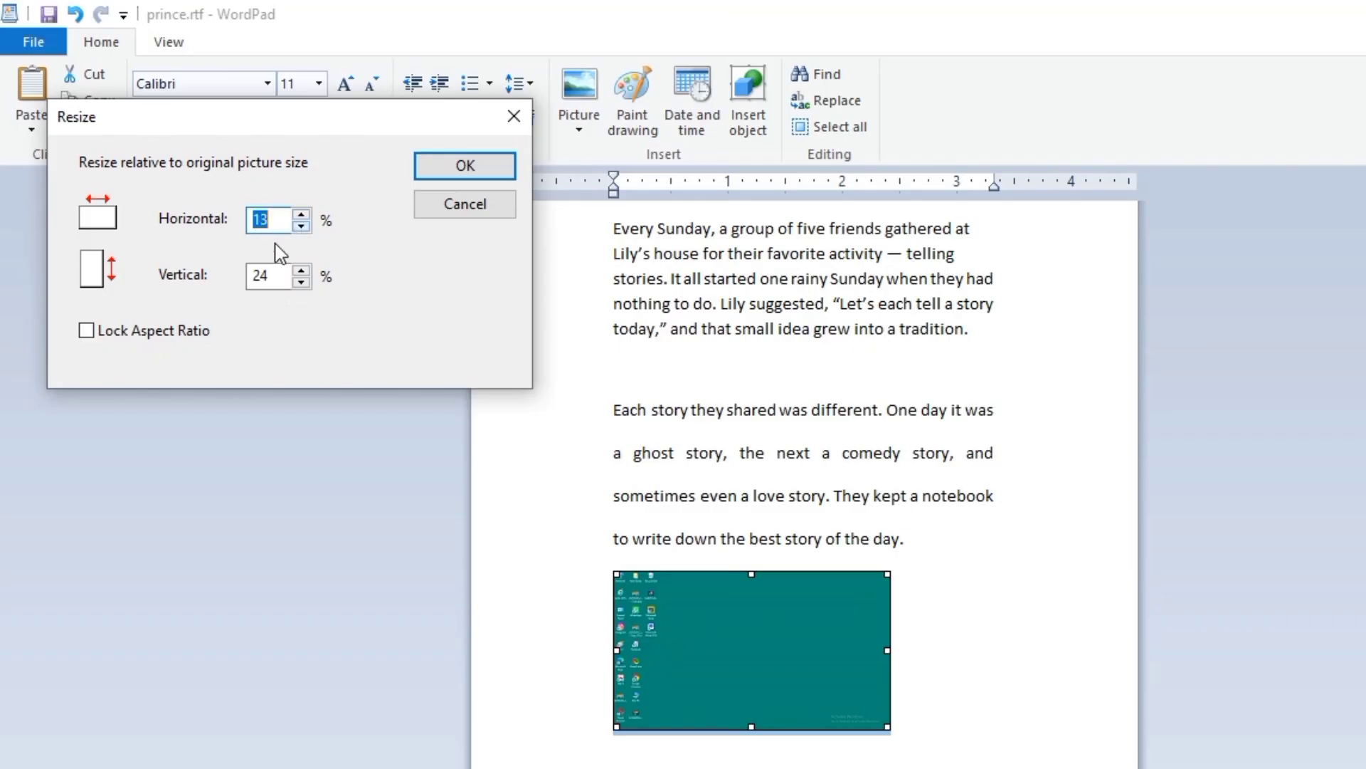
Lock the picture's aspect ratio again, enlarge both scales proportionally and apply the resize
click(88, 331)
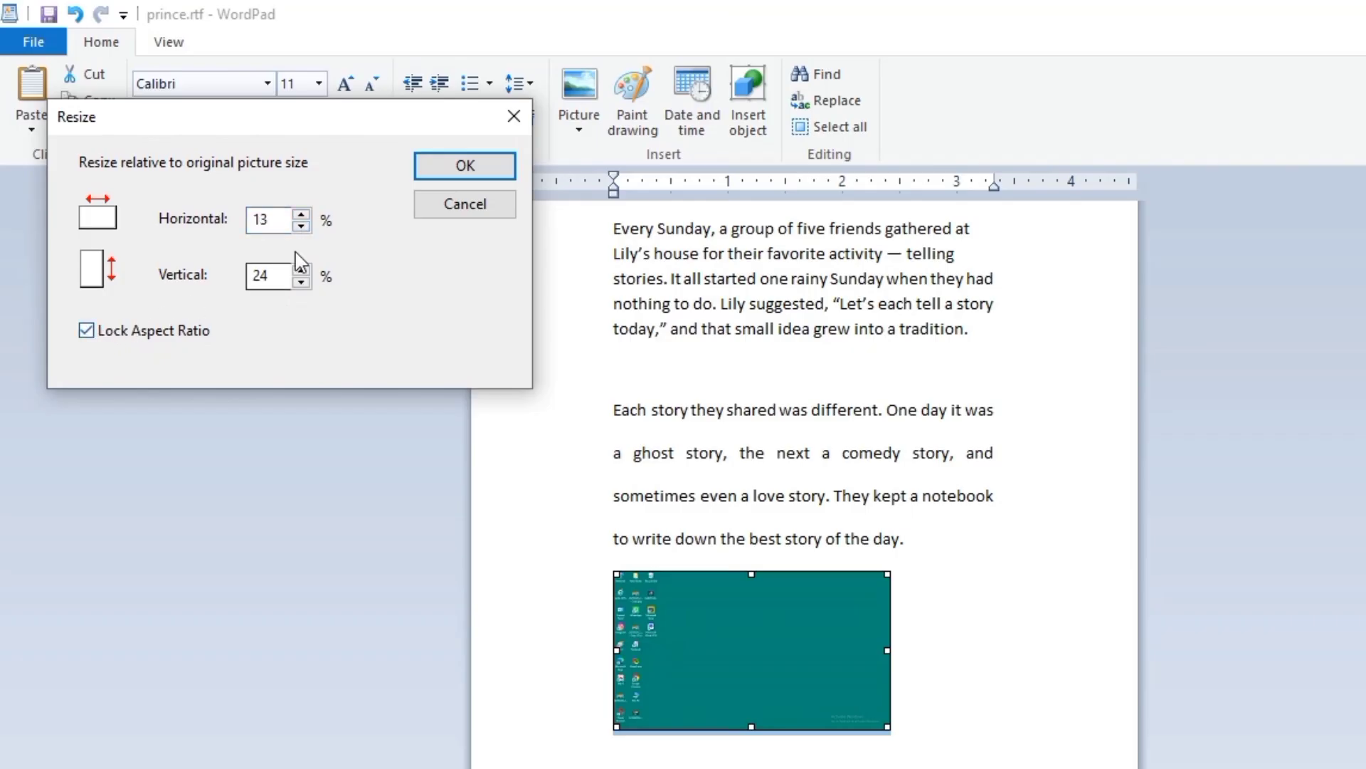
click(302, 215)
click(302, 216)
click(434, 167)
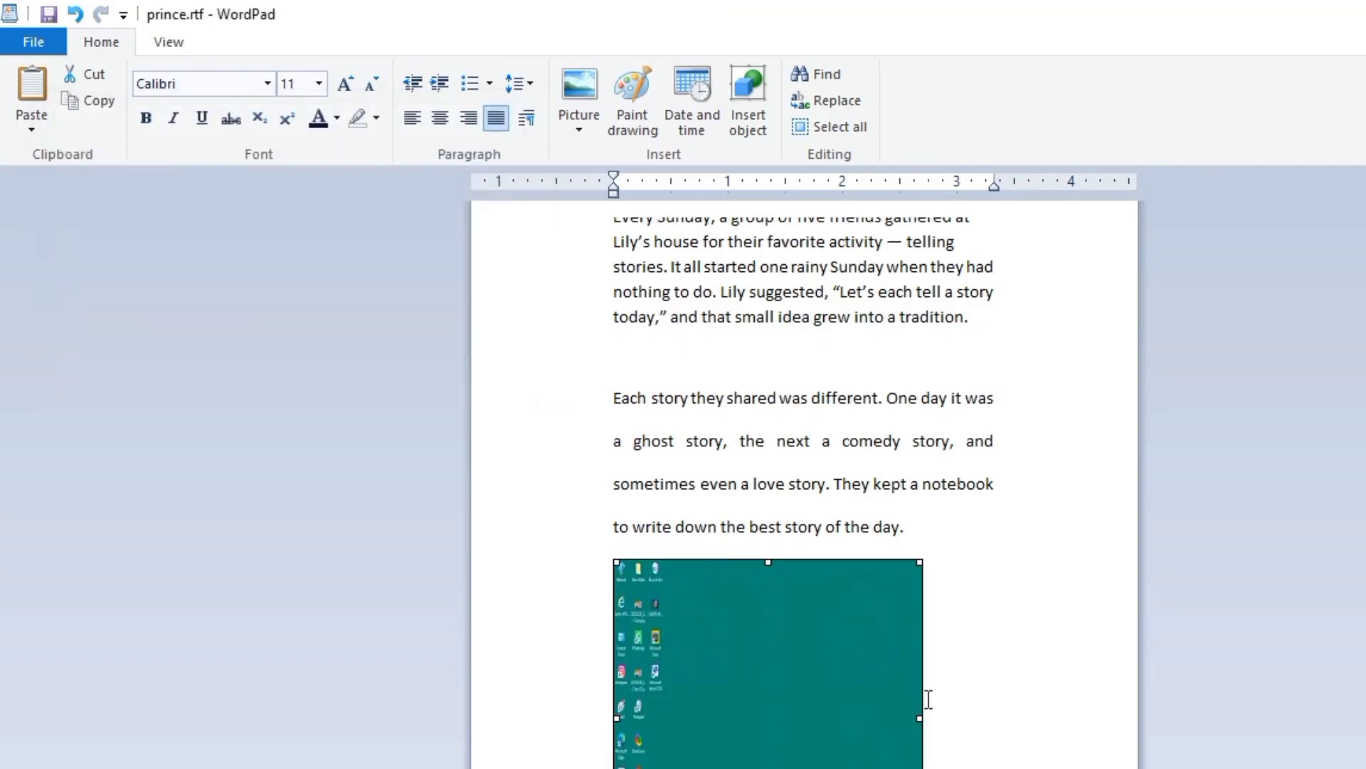
Insert a Paint drawing in place of the selected picture and enlarge its canvas to about 722 × 346 px
scroll(921, 702, down, 3)
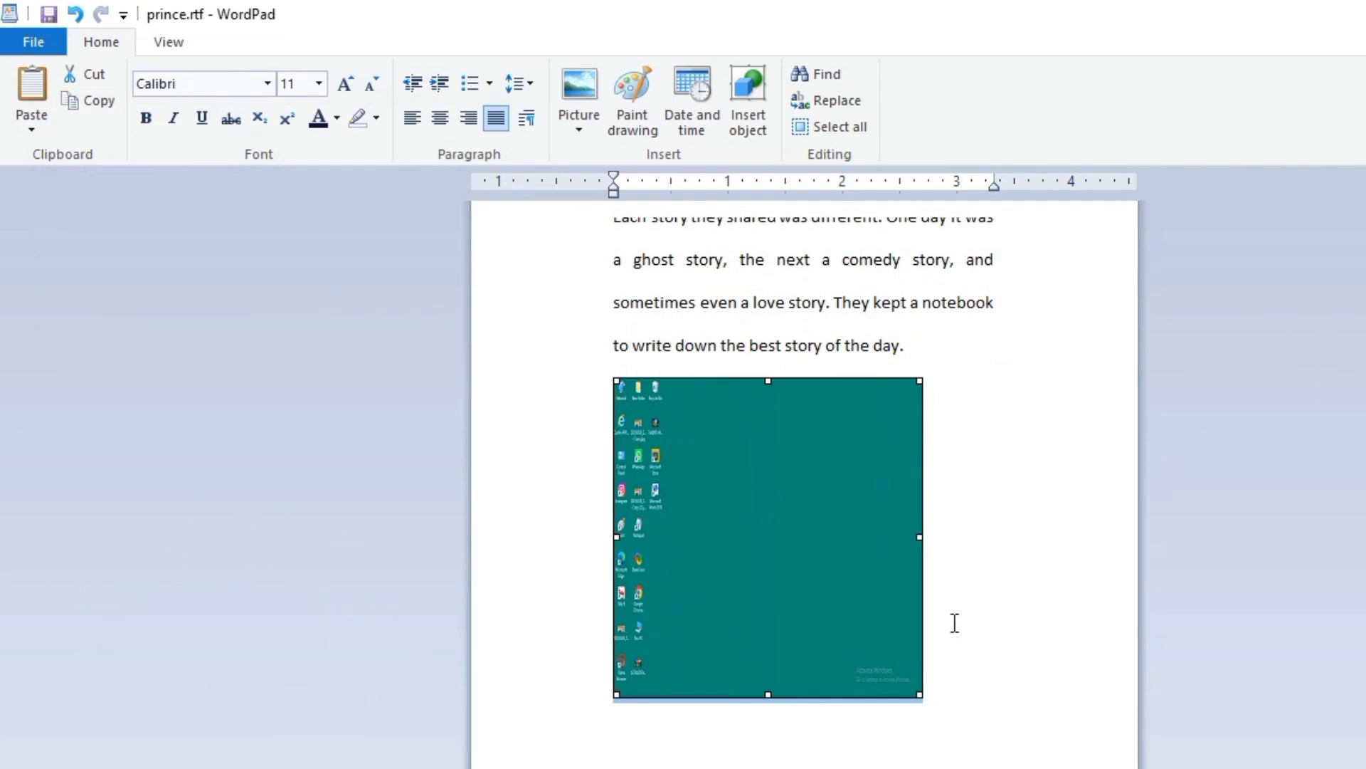
scroll(954, 622, up, 3)
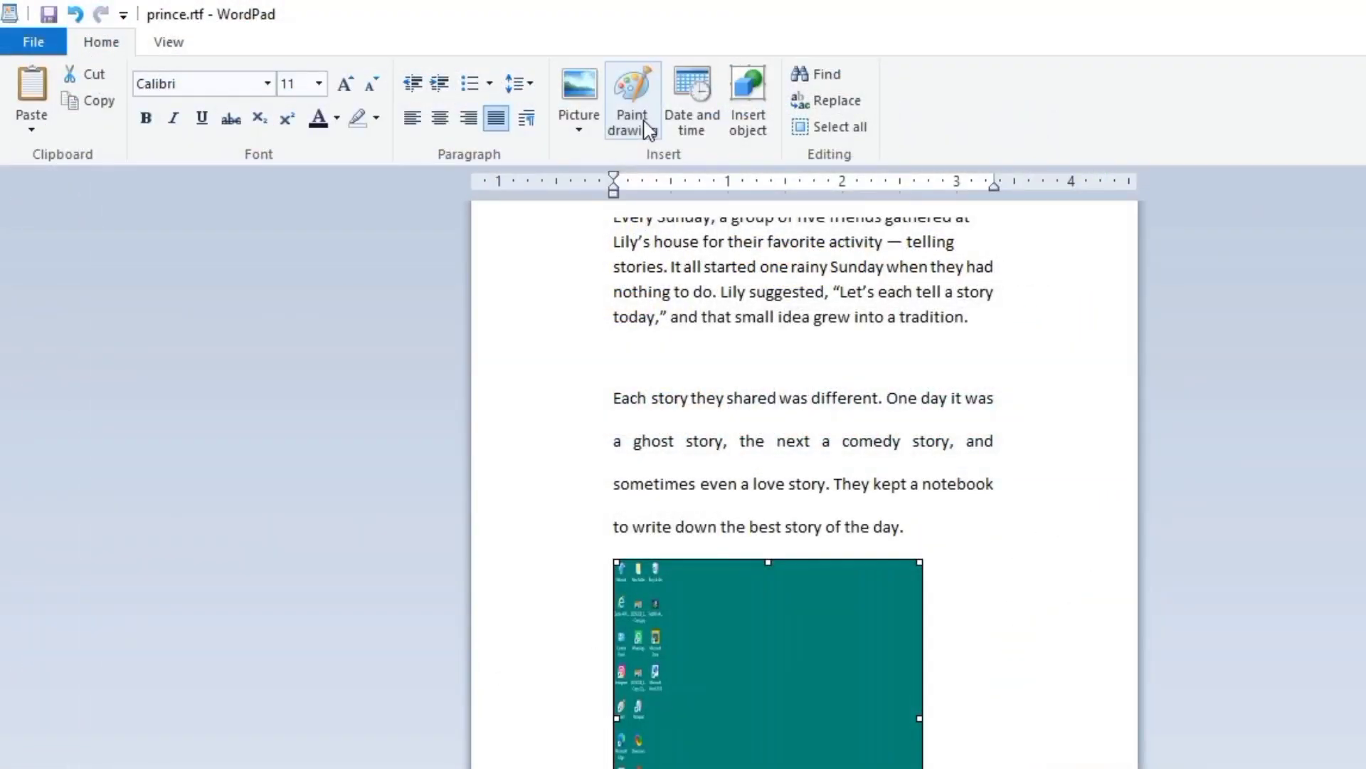
click(646, 128)
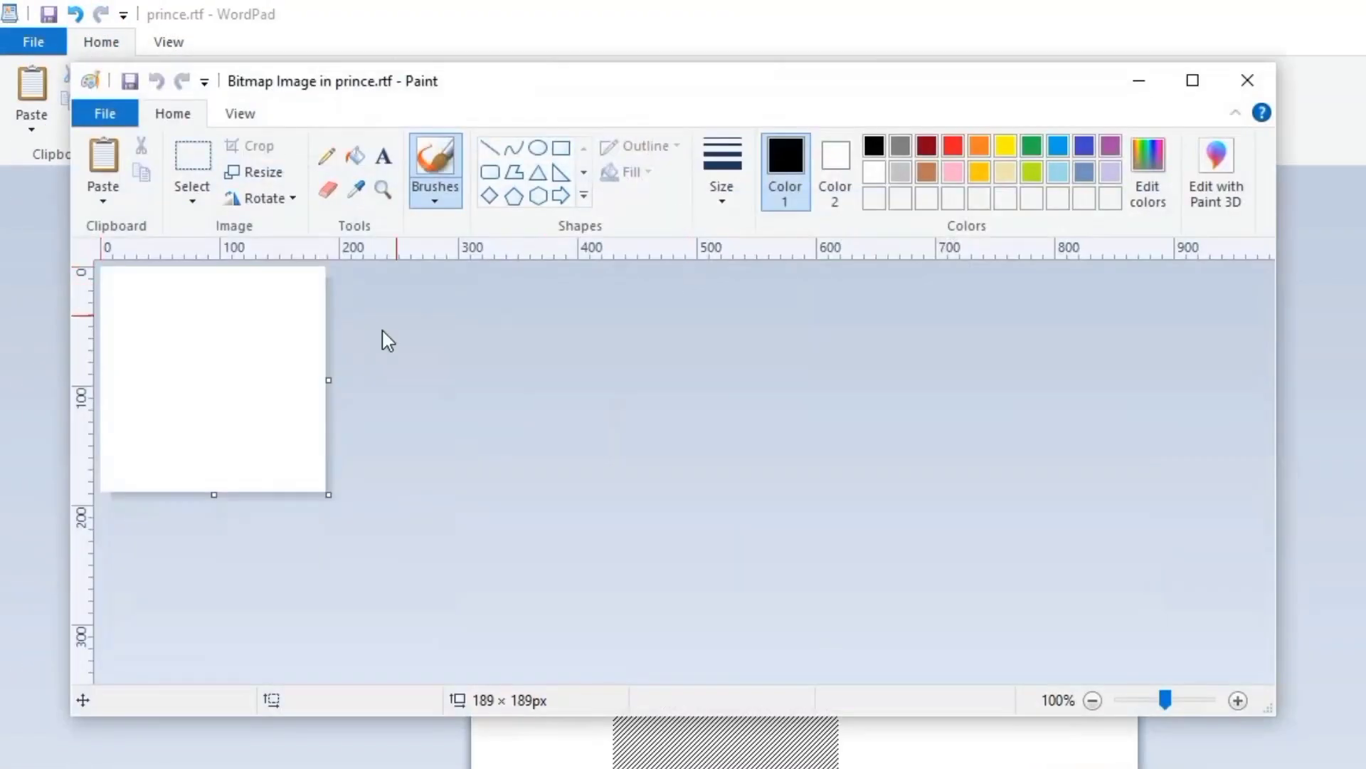
mouse_move(321, 475)
mouse_down()
mouse_move(348, 506)
mouse_move(960, 679)
mouse_up()
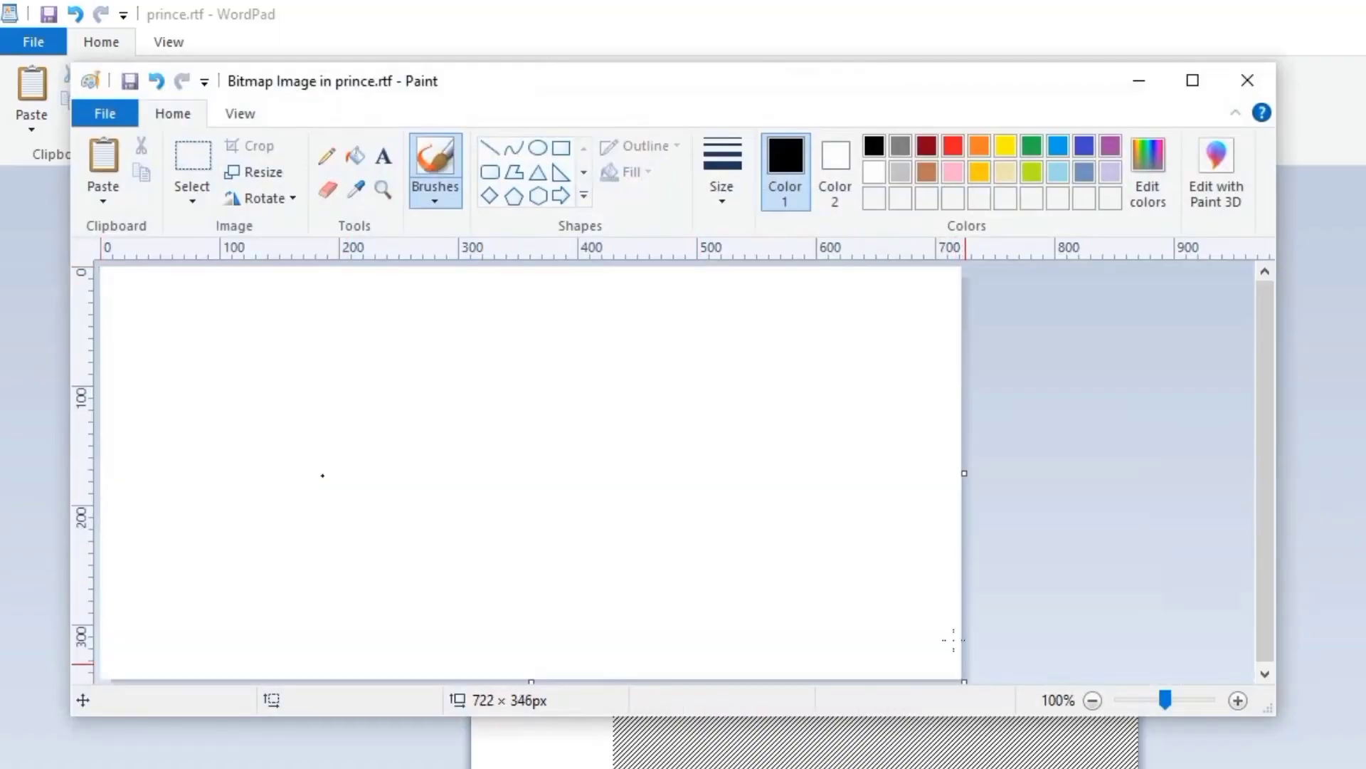
Draw an ellipse about 241 × 144 px on the canvas and a rectangle about 336 × 177 px around it
click(538, 148)
mouse_move(321, 381)
mouse_down()
mouse_move(523, 517)
mouse_move(612, 554)
mouse_up()
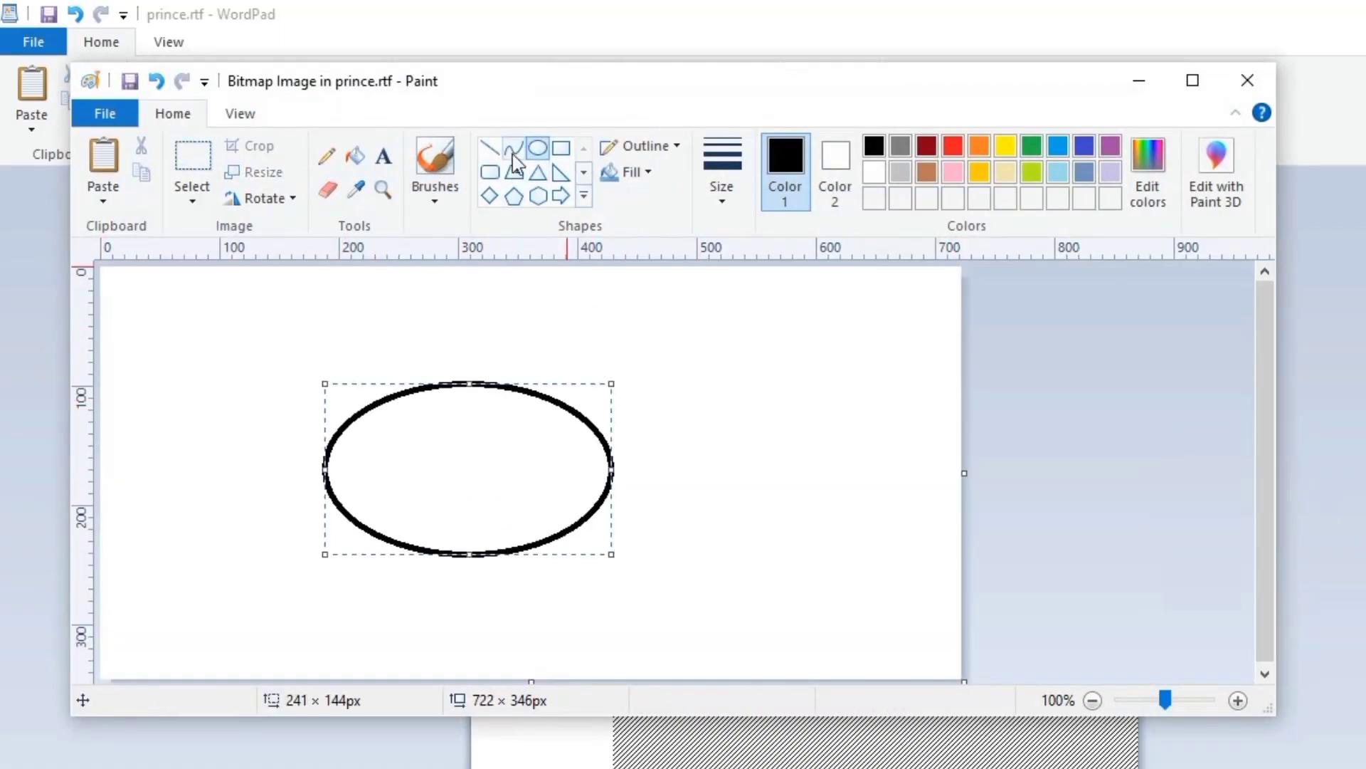
click(561, 148)
drag(260, 375, 662, 585)
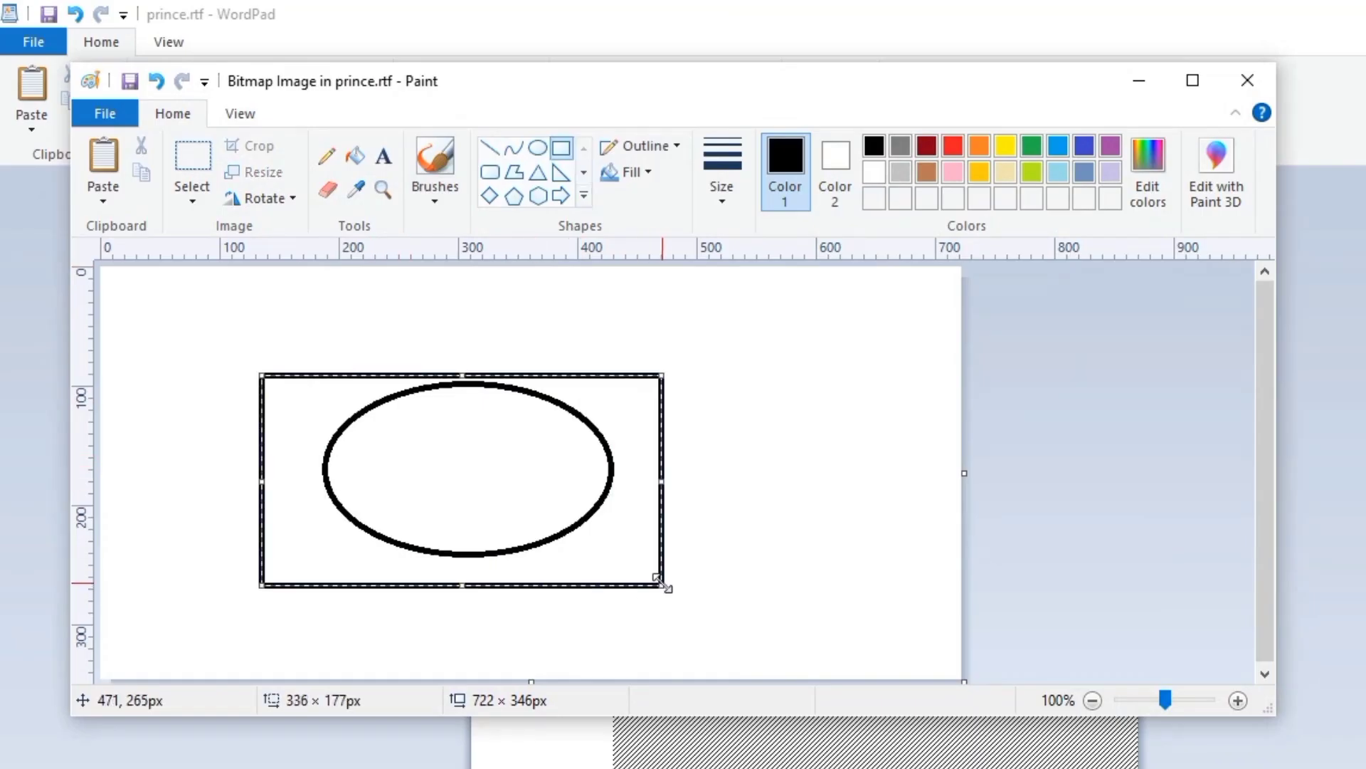
Close Paint to return the drawing to the WordPad document, and scale the inserted drawing down
click(1242, 72)
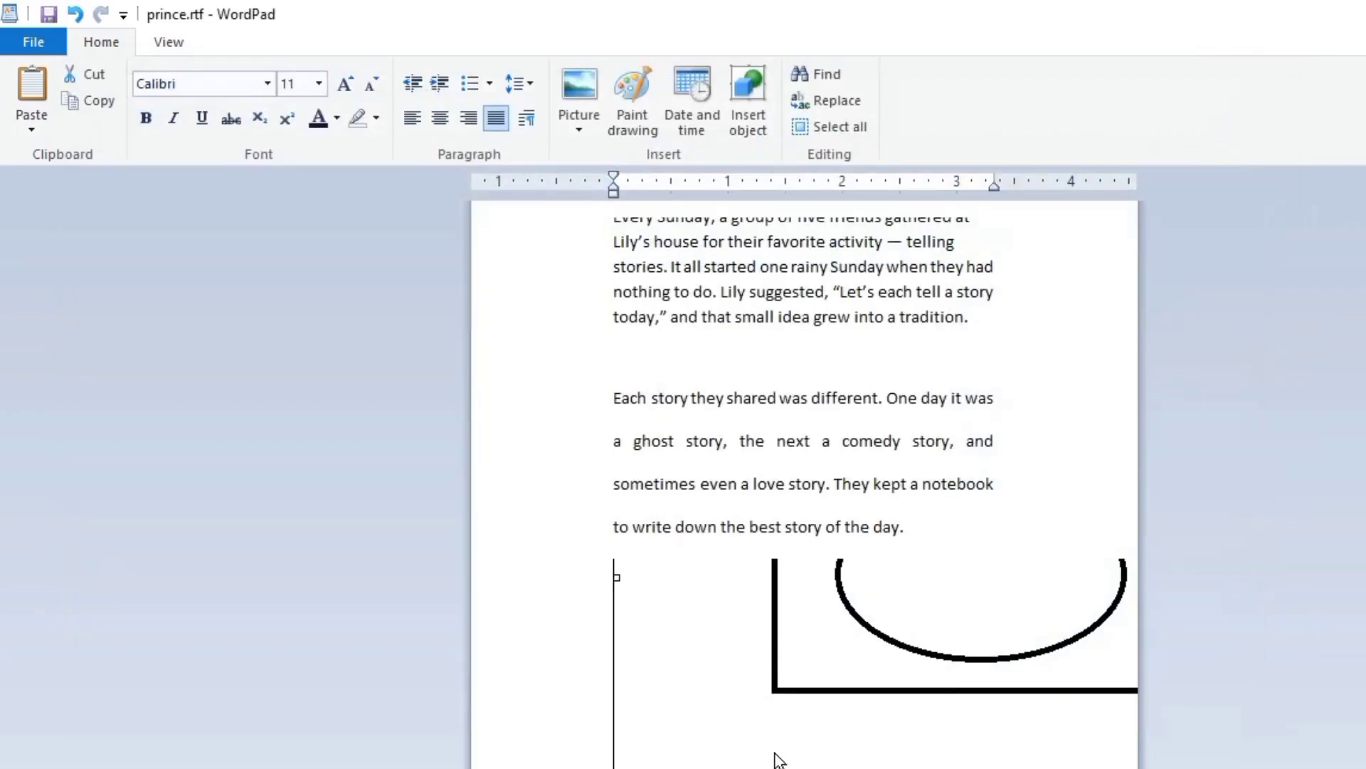
click(879, 656)
mouse_move(923, 455)
mouse_down()
mouse_move(750, 472)
mouse_move(651, 620)
mouse_move(814, 427)
mouse_move(928, 246)
mouse_up()
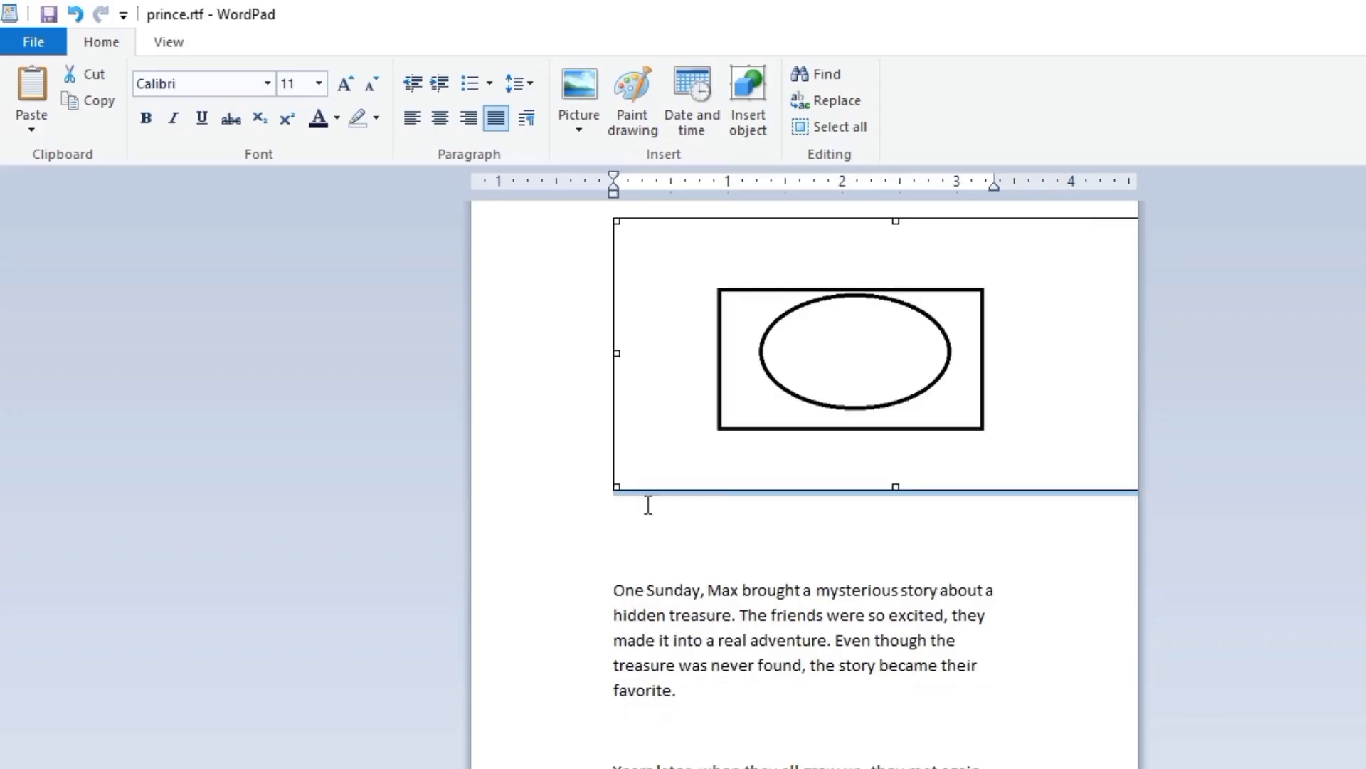
Scale the inserted Paint drawing down further, then delete it from below the second paragraph
drag(618, 487, 717, 344)
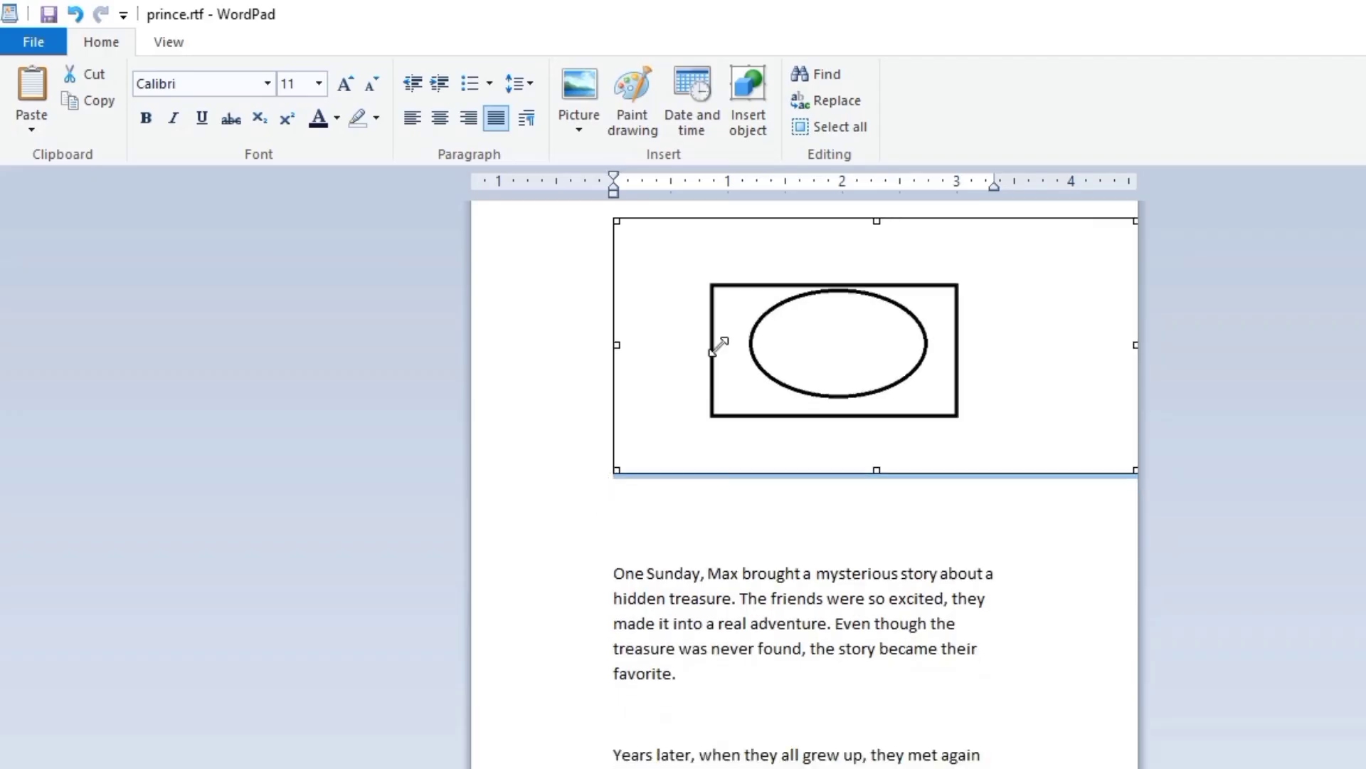
scroll(823, 327, up, 5)
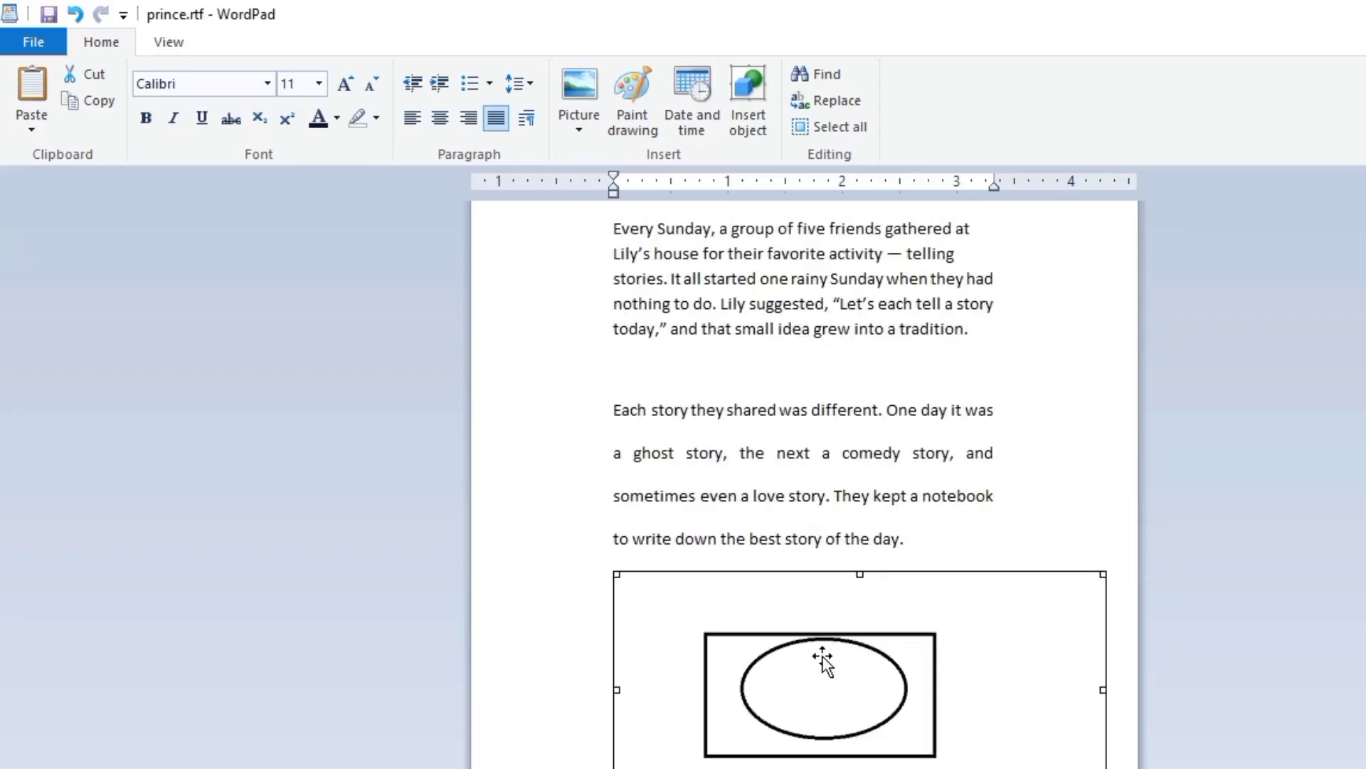
scroll(824, 659, down, 2)
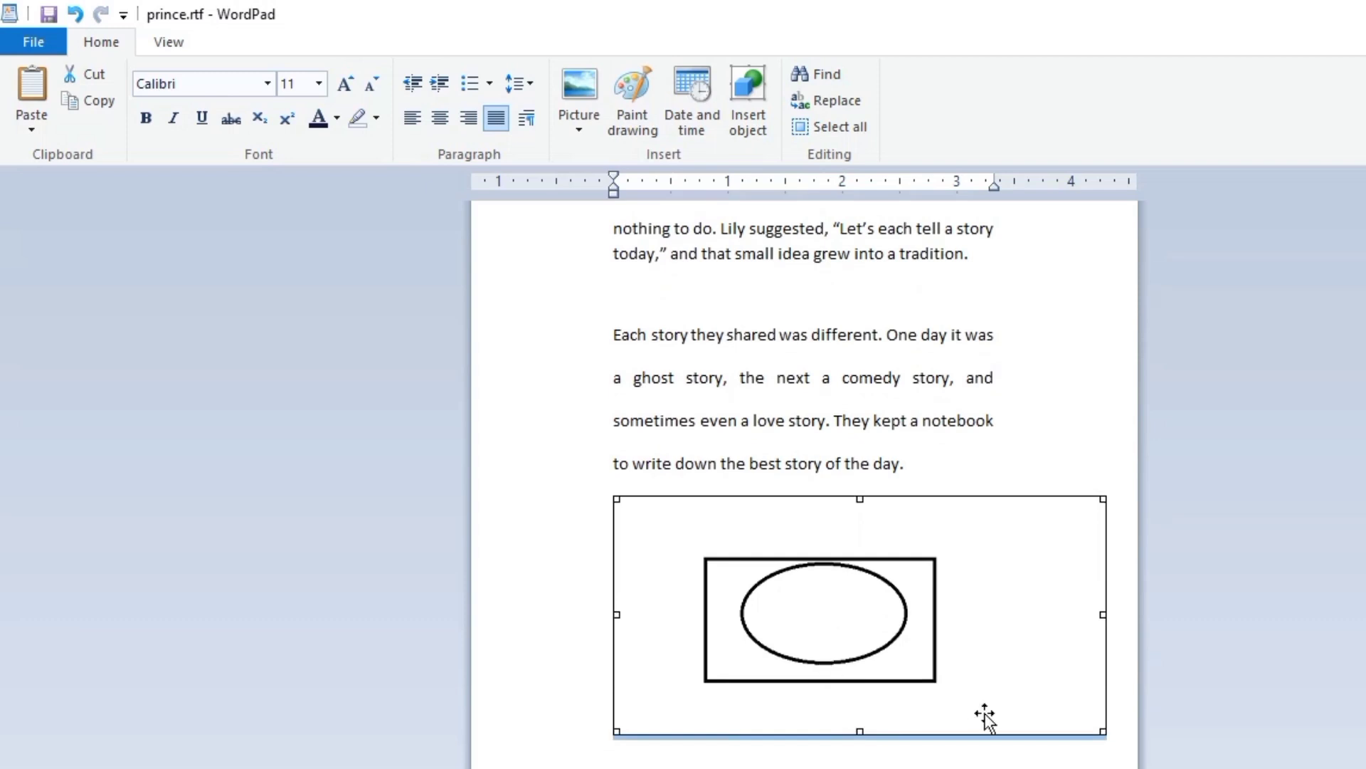
key(Delete)
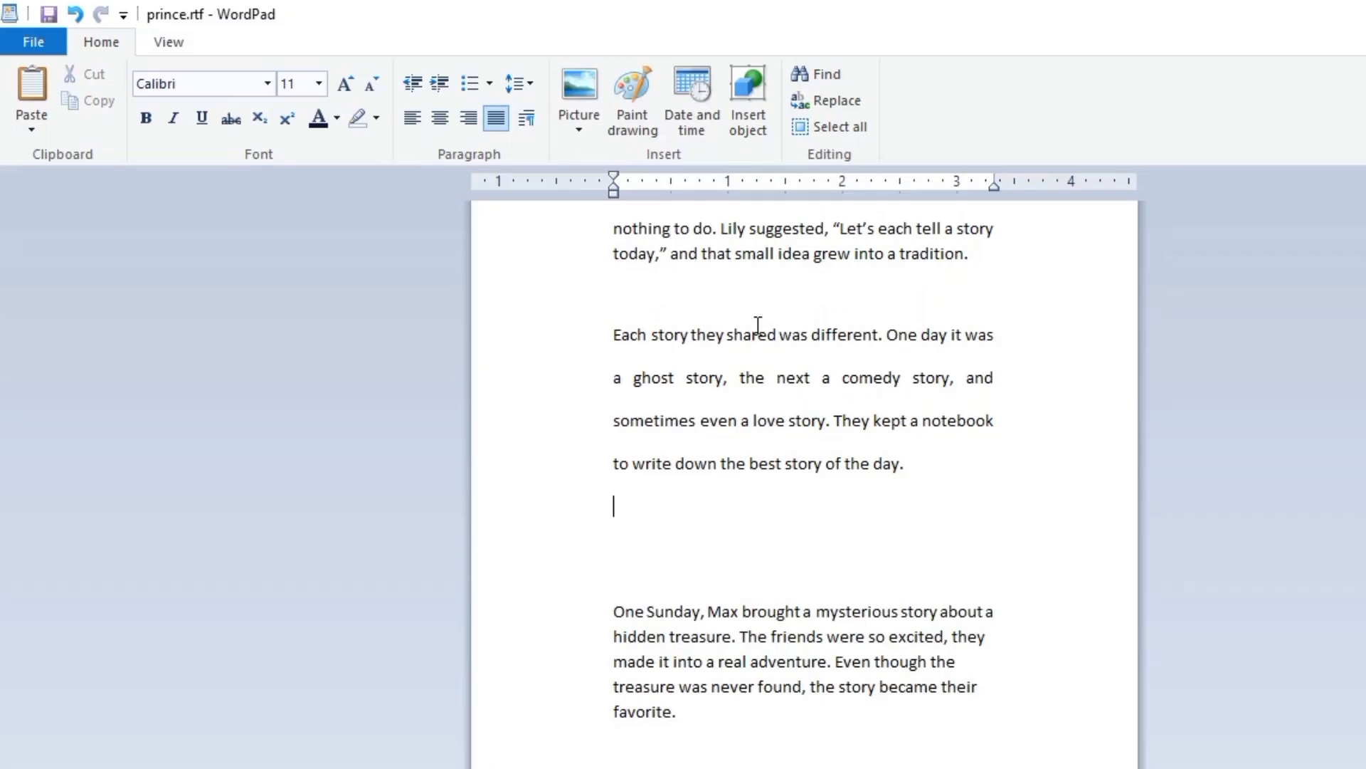
View the available date and time formats, then dismiss the dialog without inserting one
click(698, 123)
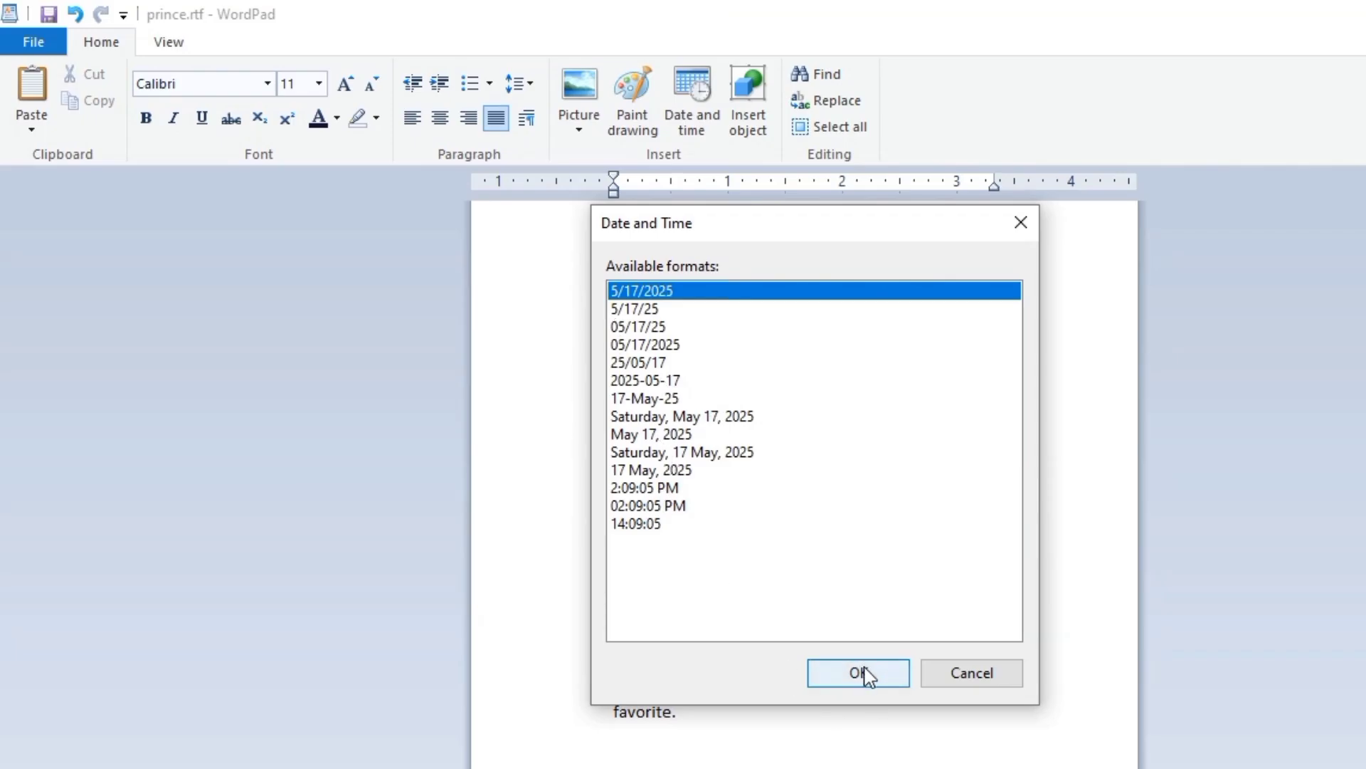
click(1020, 221)
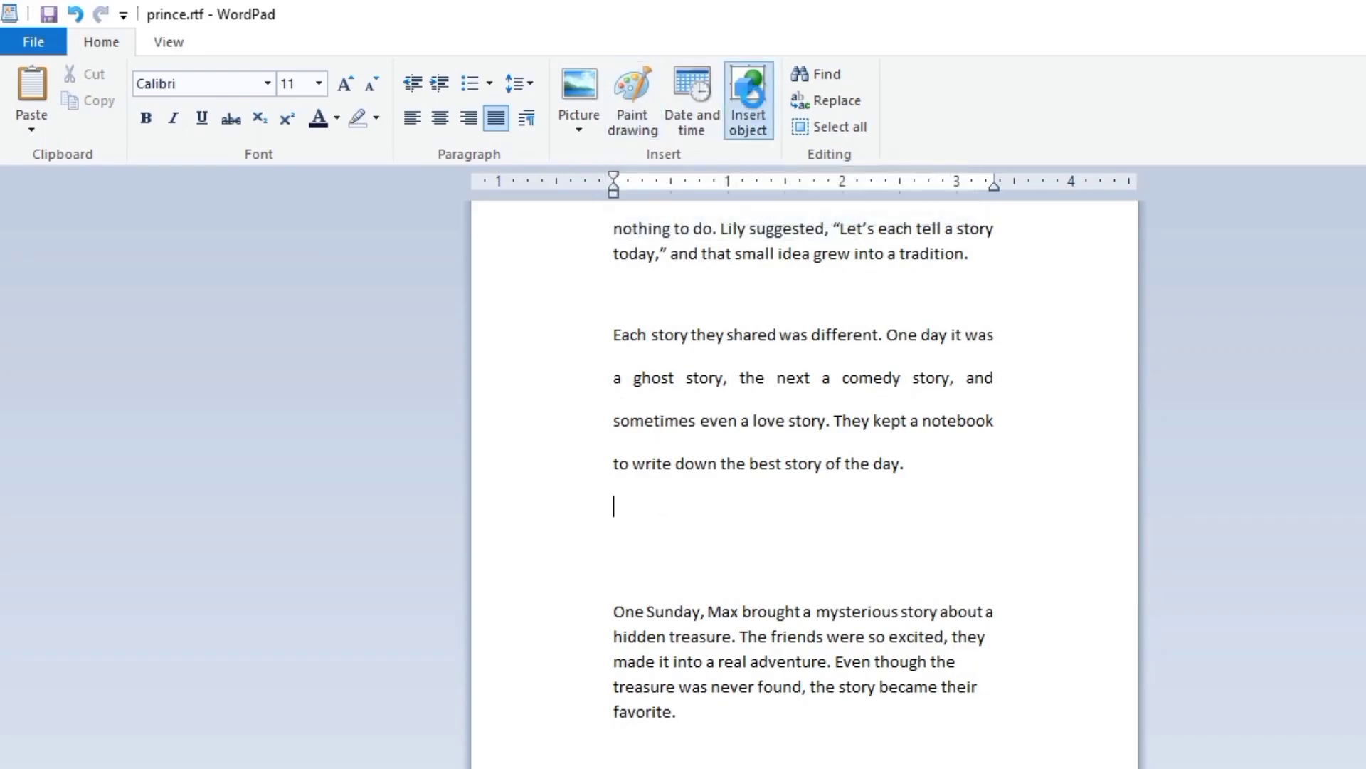
Browse the insertable object types and insert a new CorelDRAW 12.0 Graphic object below the second paragraph
click(747, 99)
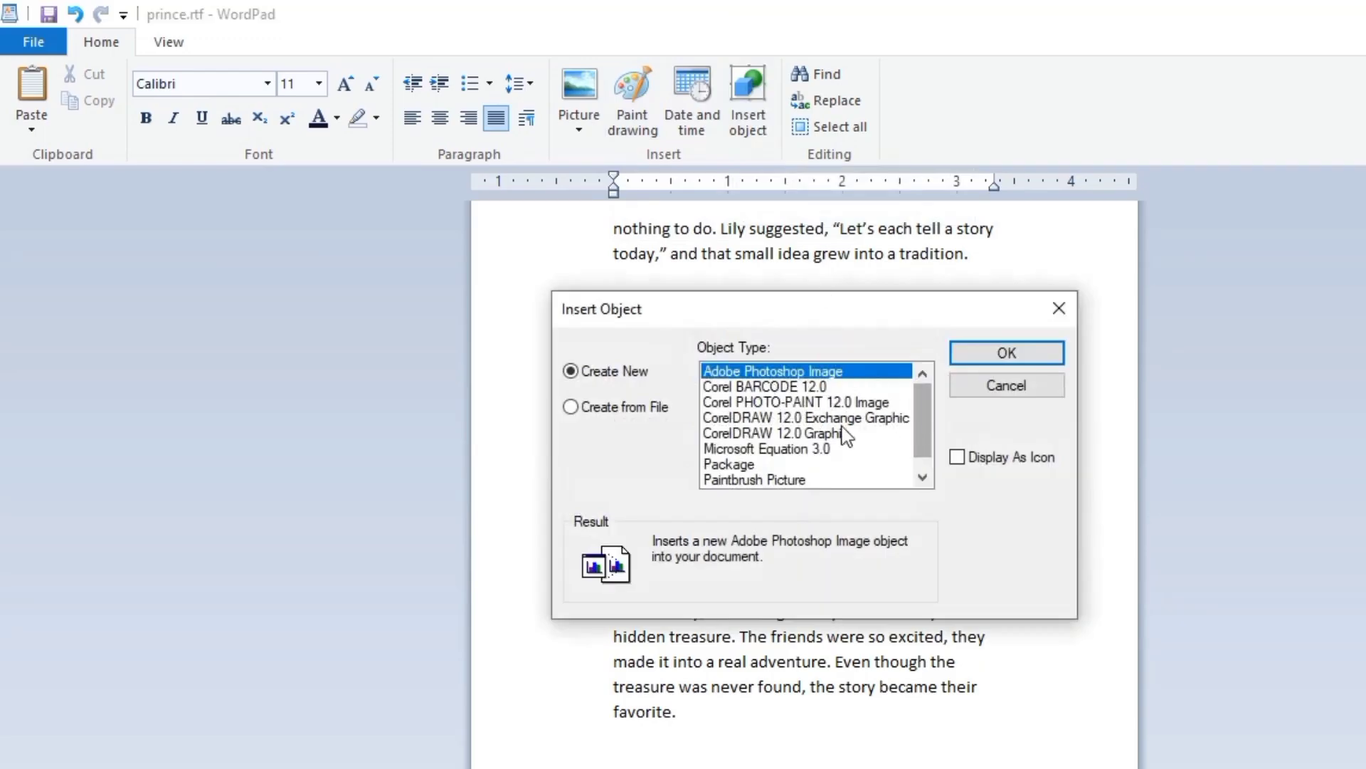
drag(918, 455, 925, 478)
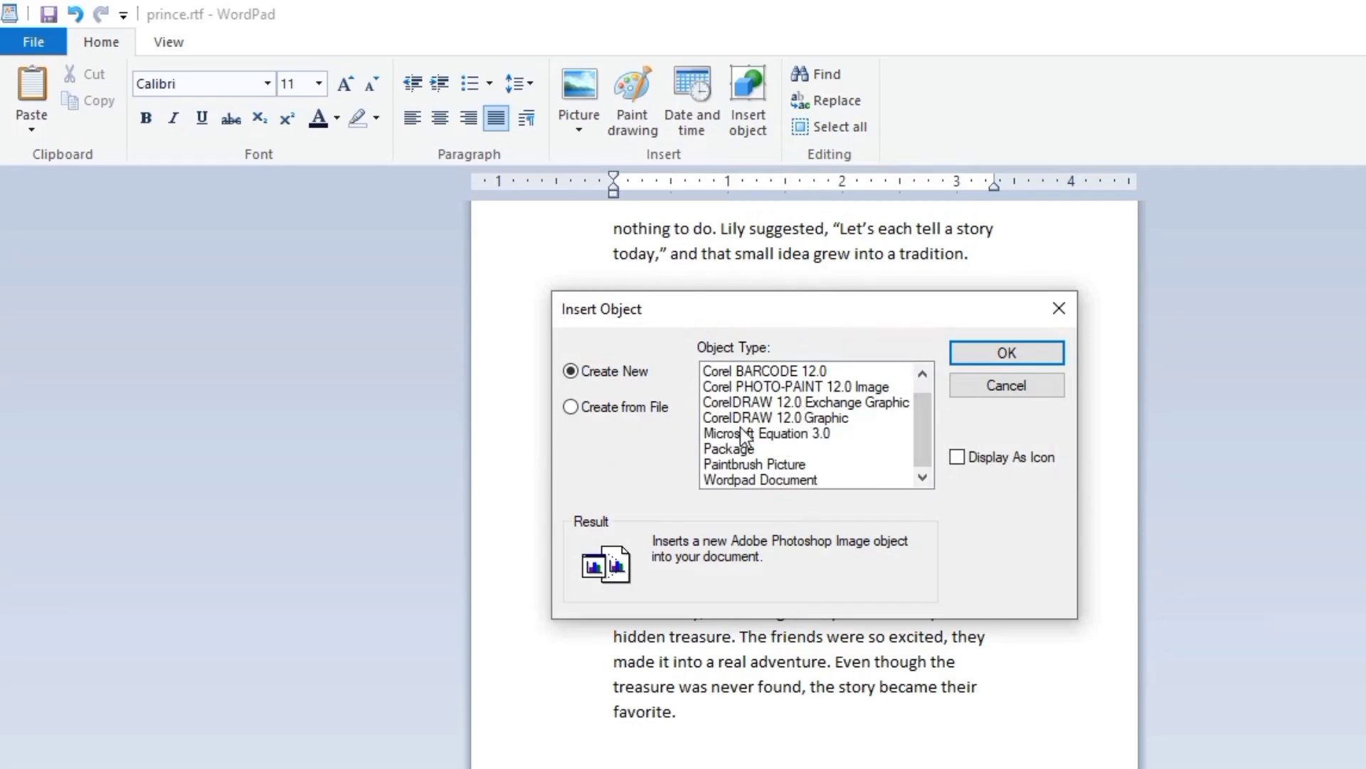
drag(917, 417, 799, 494)
scroll(794, 431, up, 1)
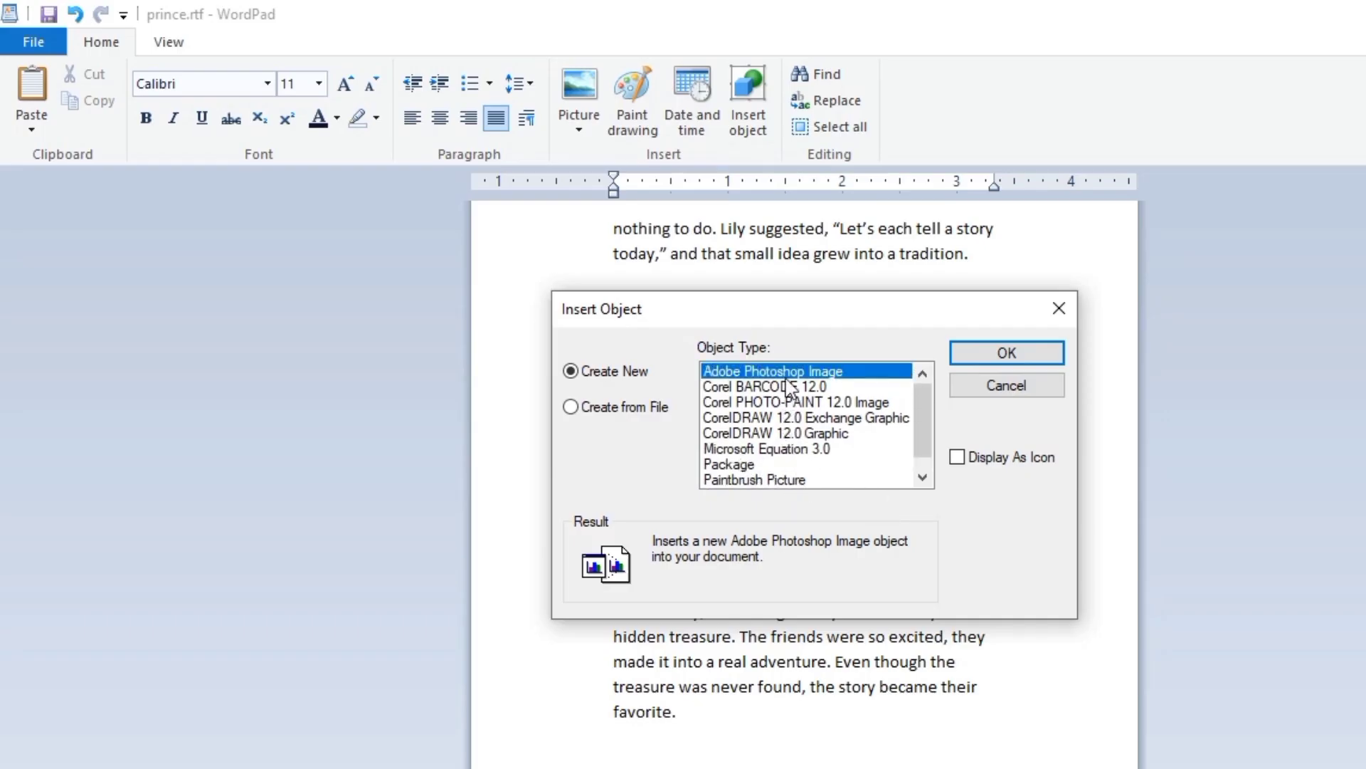
click(806, 389)
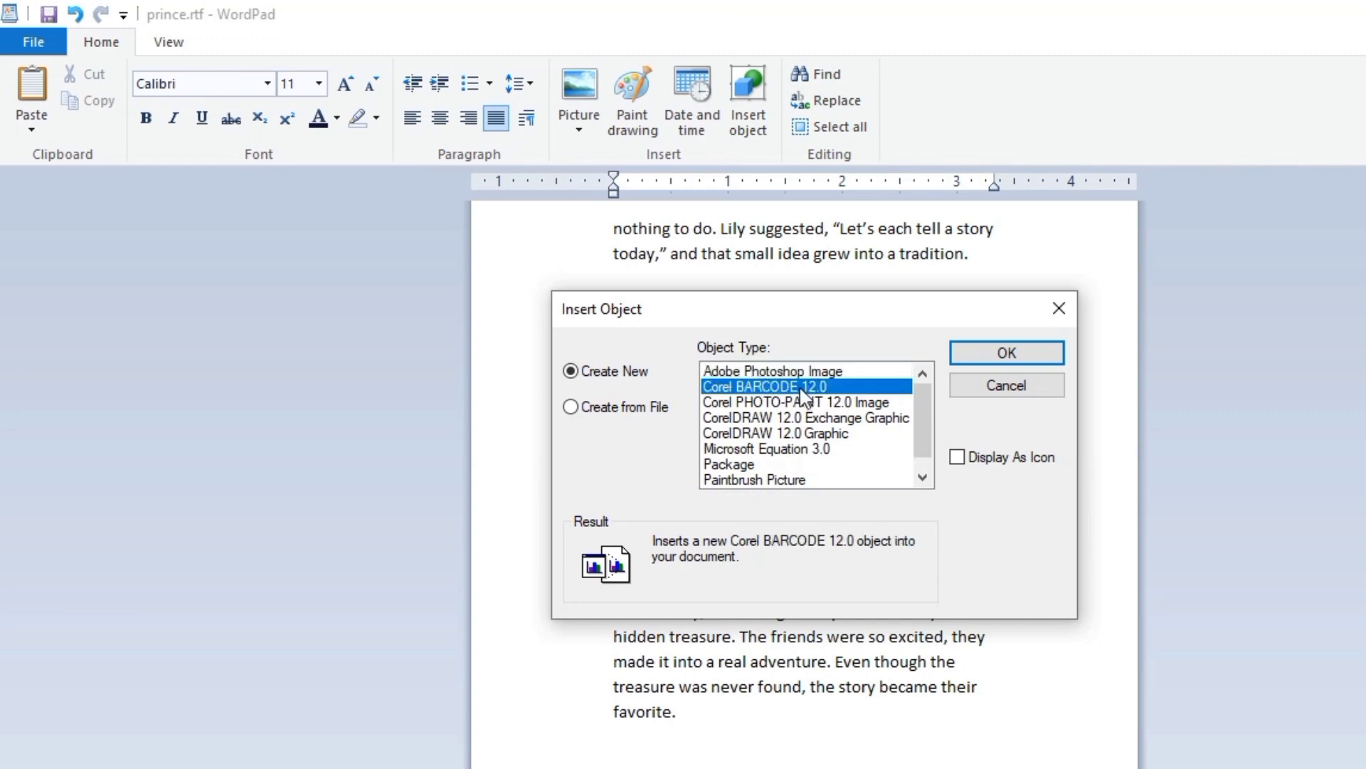
click(822, 442)
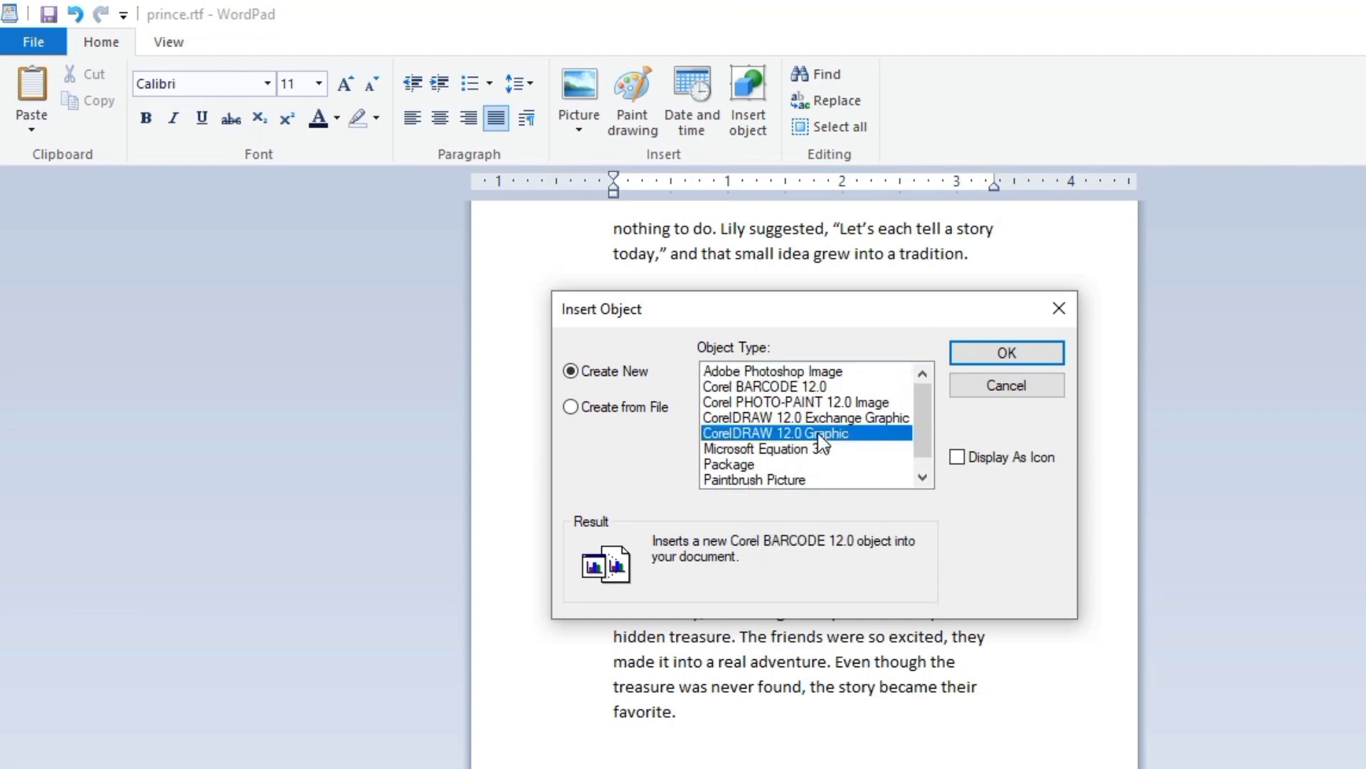
click(981, 354)
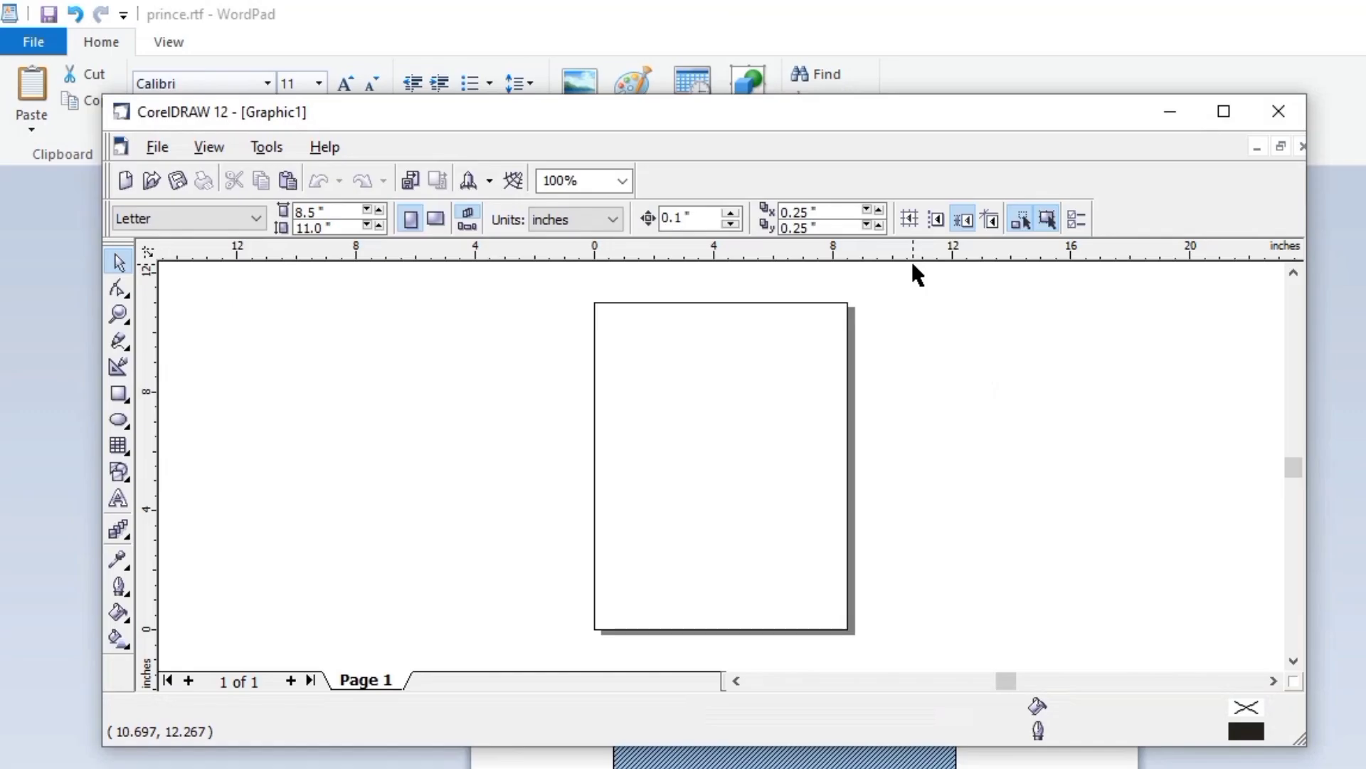
Close the CorelDRAW window to return to the document and delete the empty embedded graphic
scroll(762, 583, down, 1)
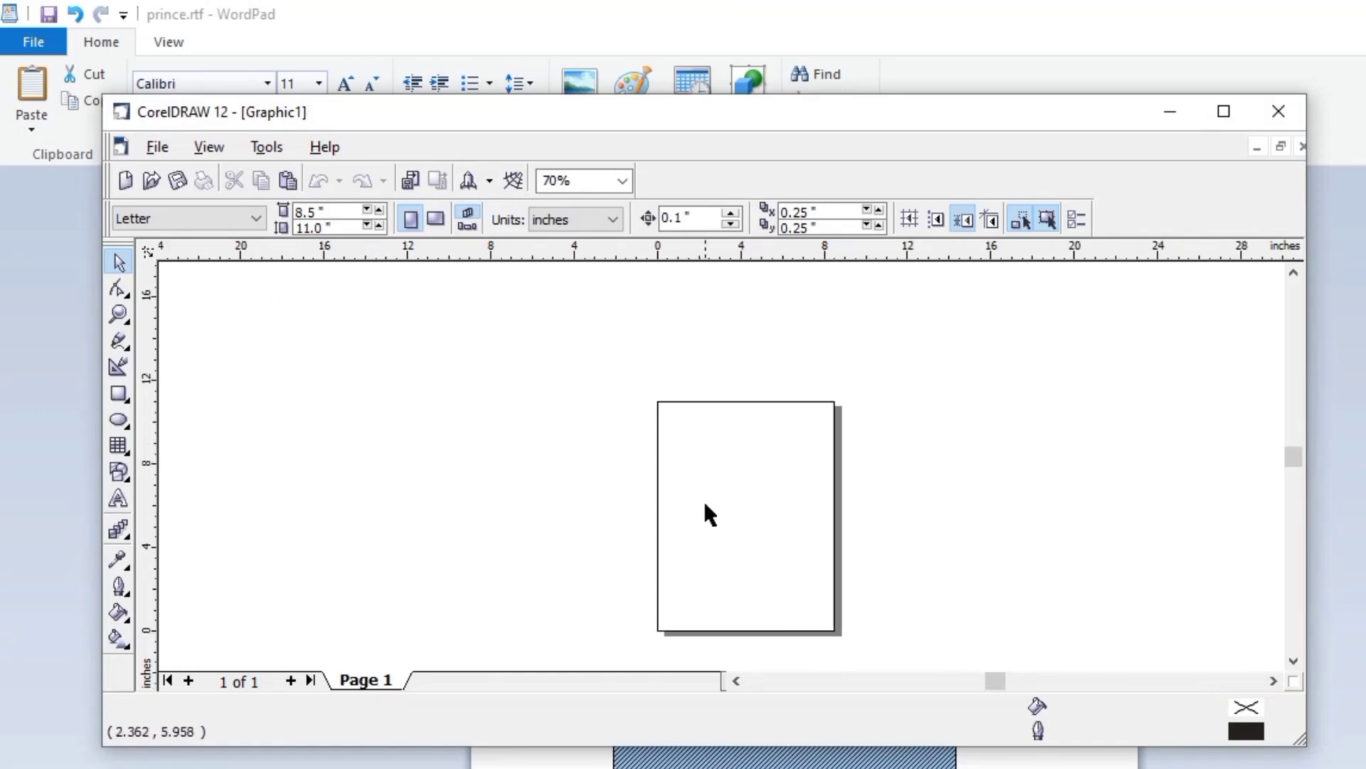
scroll(705, 498, down, 1)
scroll(703, 494, down, 1)
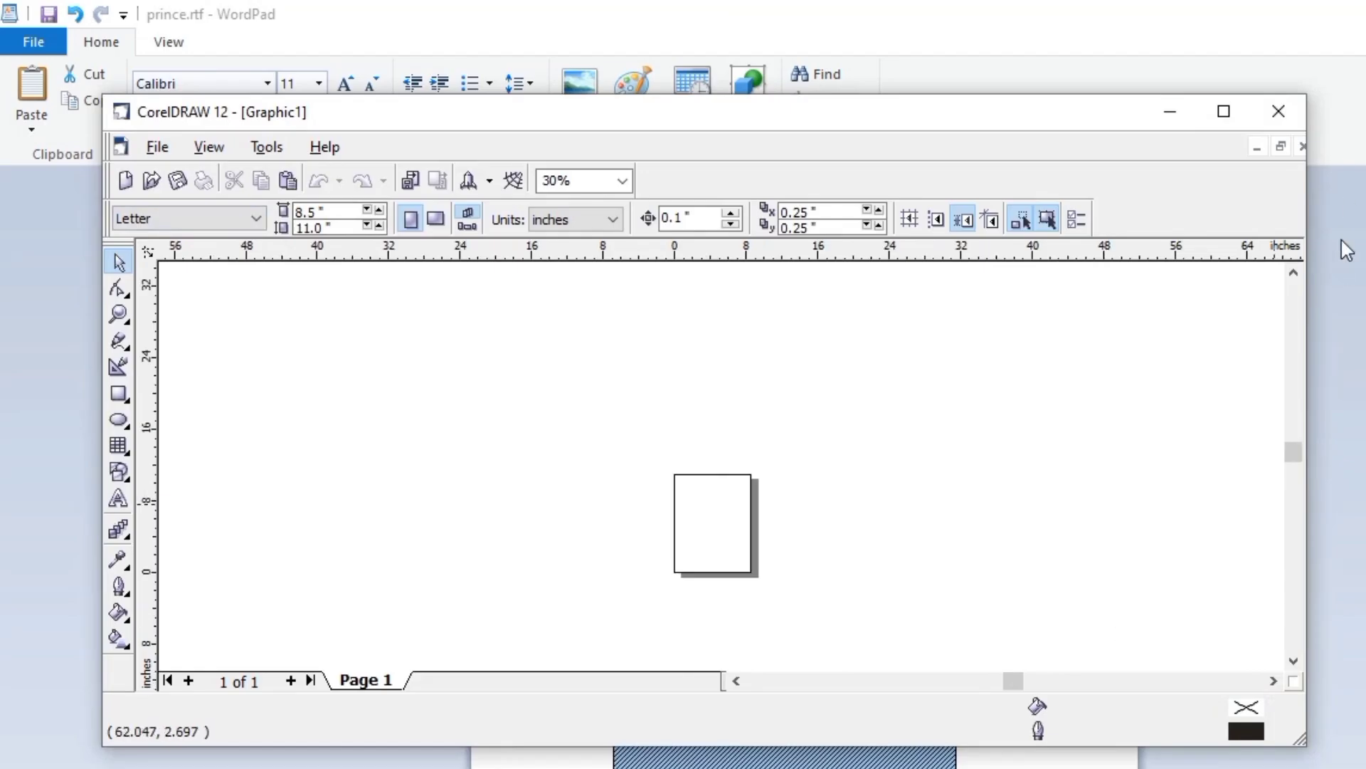
click(1279, 111)
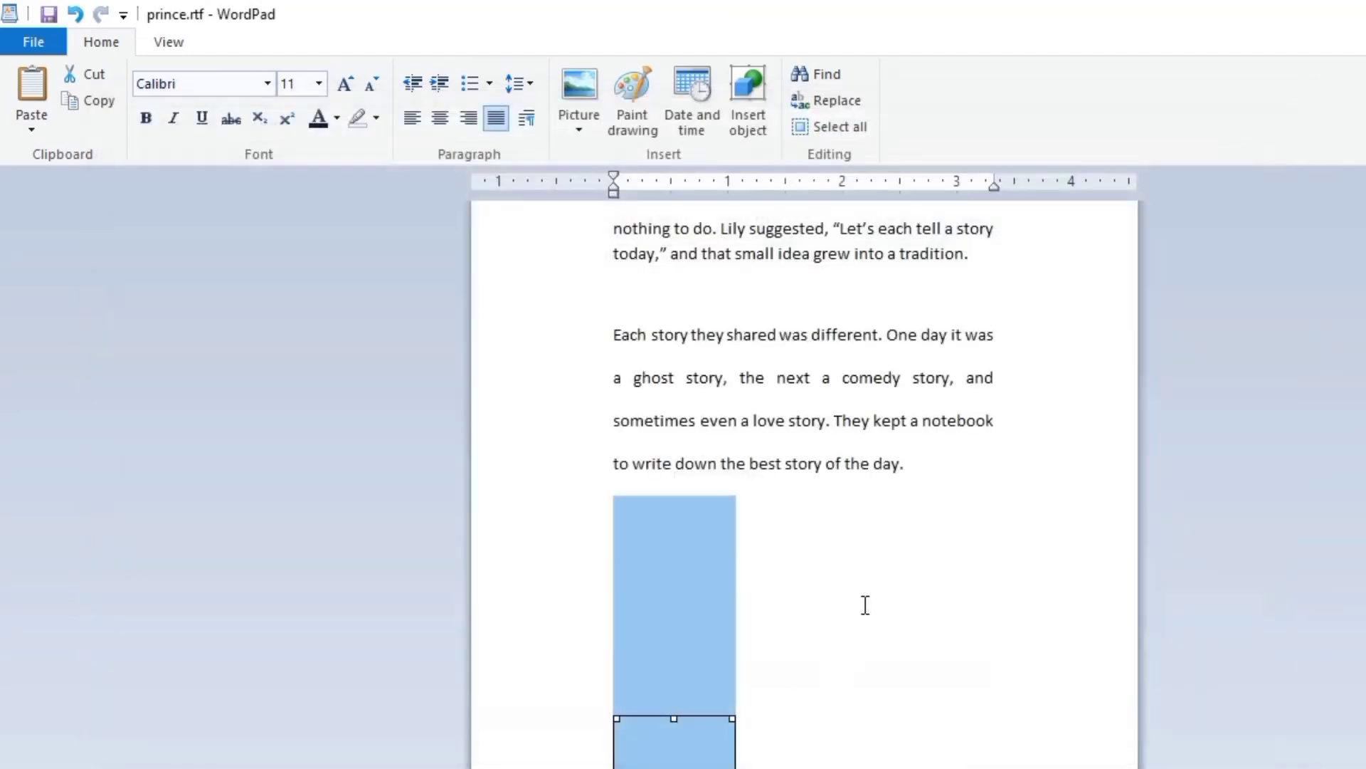
scroll(762, 729, down, 3)
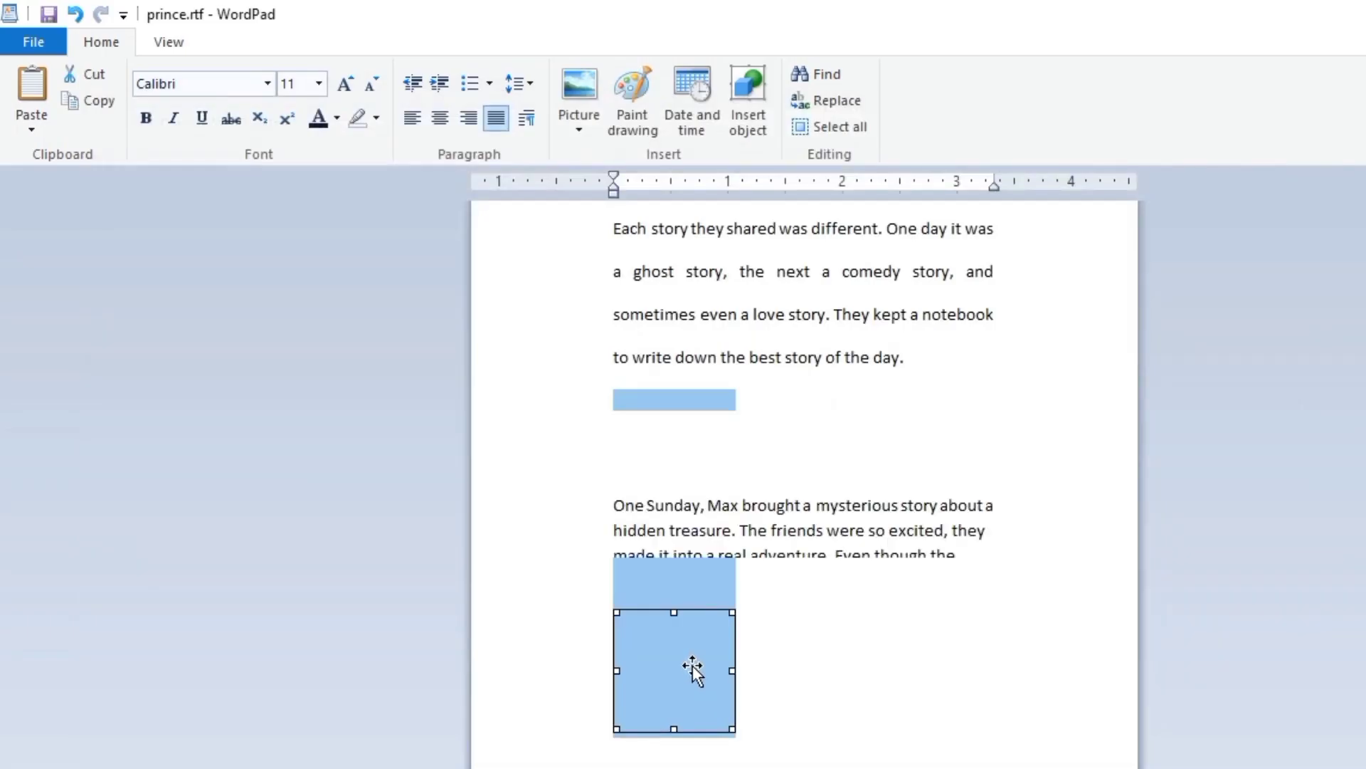
key(Delete)
Starting from the first paragraph, find the first occurrence of "story" with whole-word matching on
scroll(695, 498, up, 5)
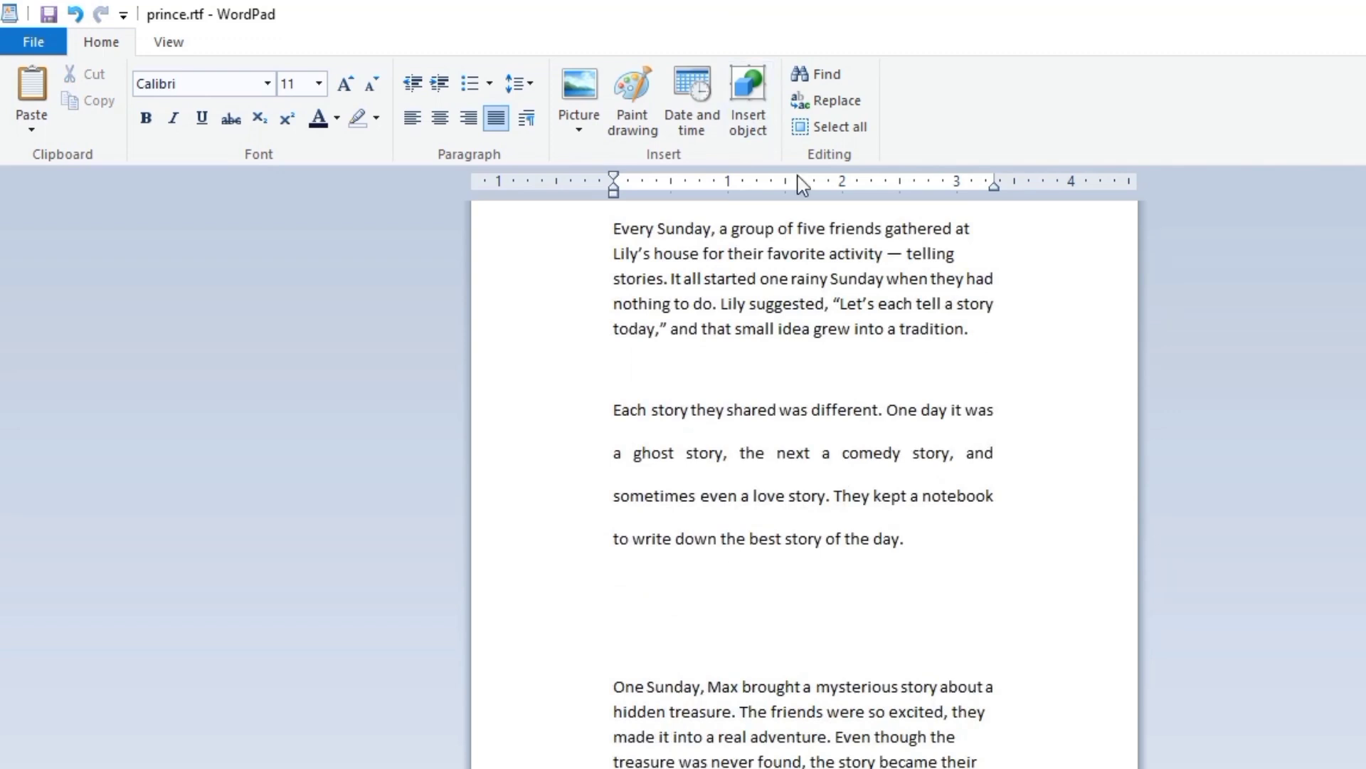
triple_click(756, 226)
click(619, 278)
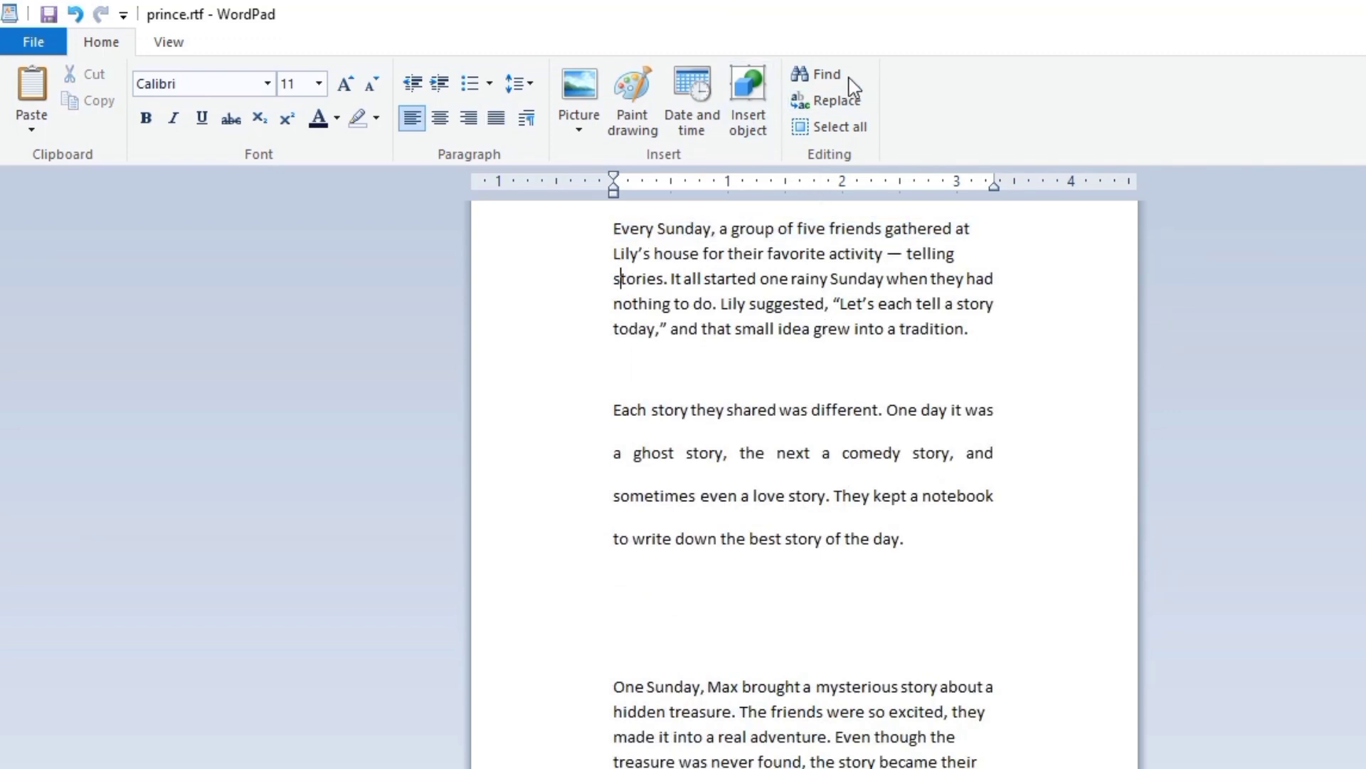
click(825, 74)
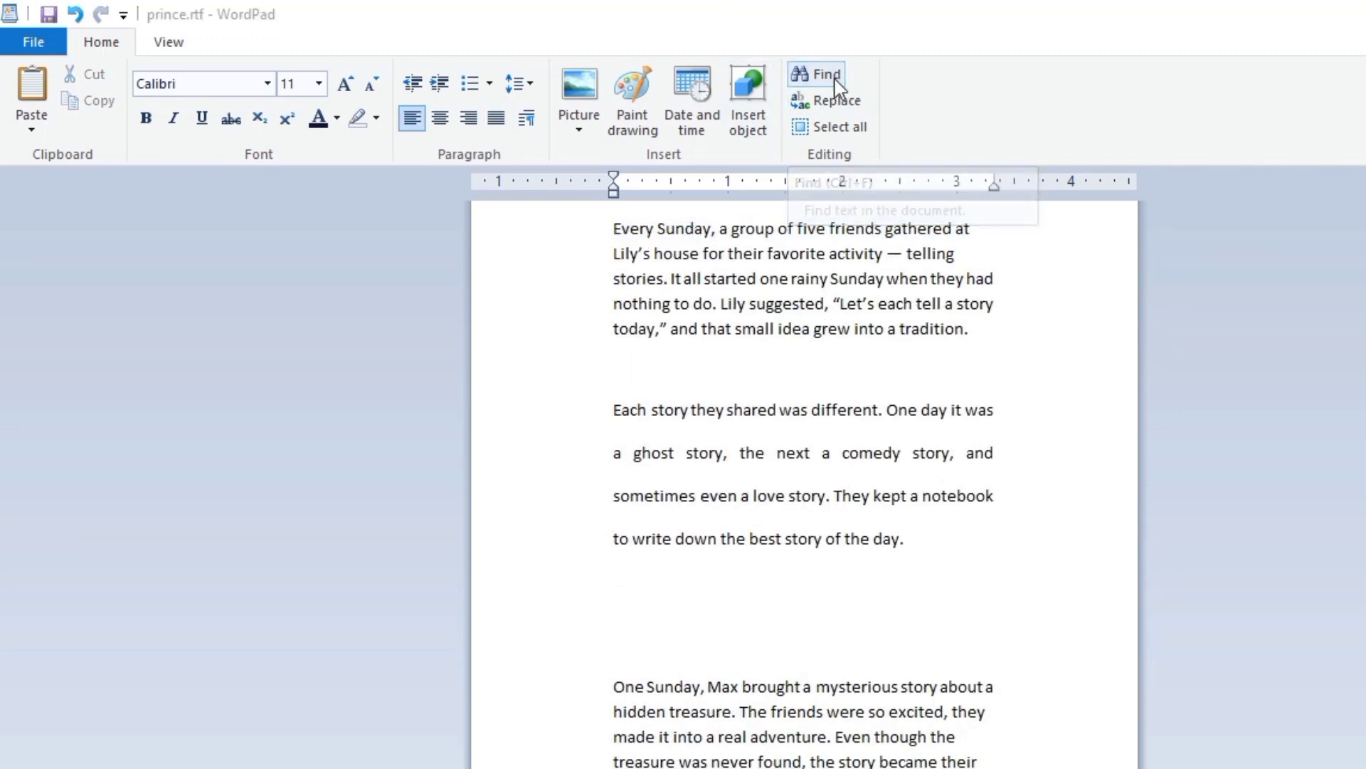
click(227, 403)
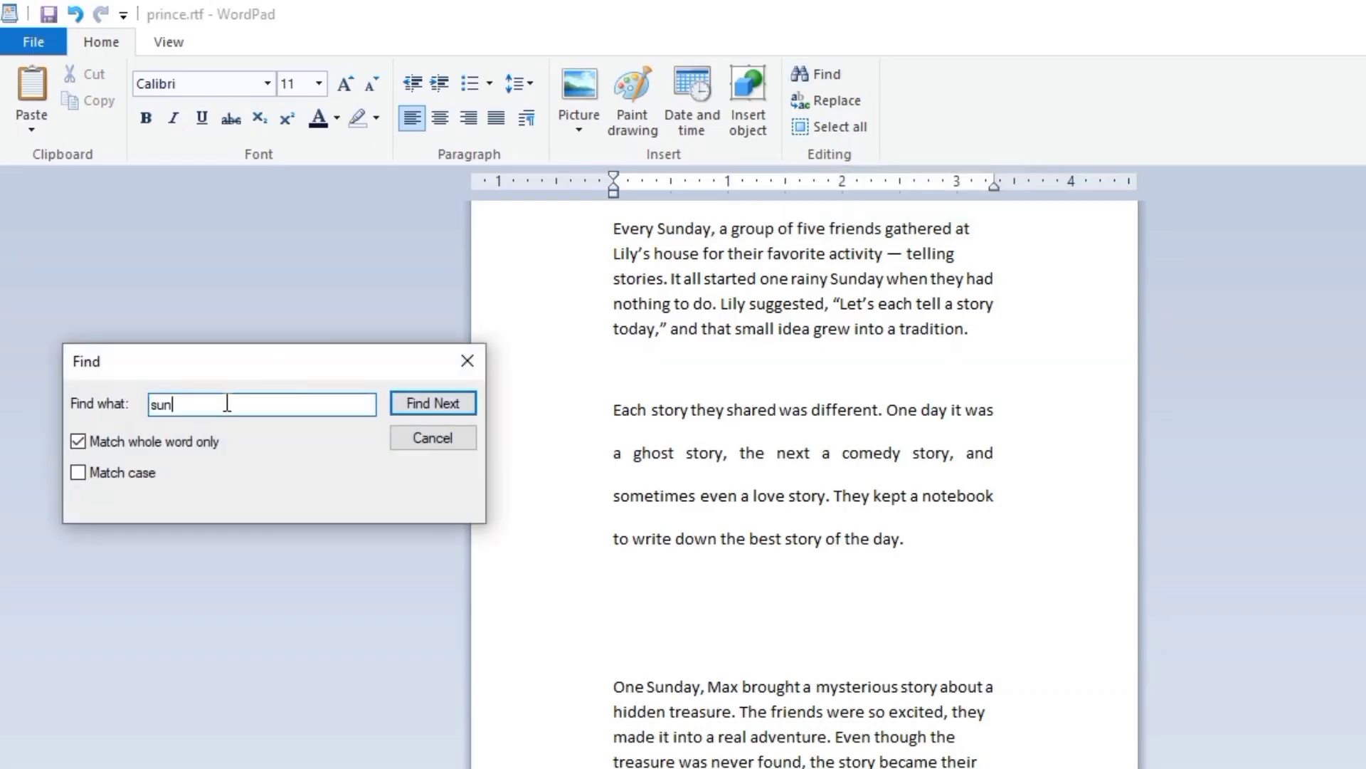
key(BackSpace)
key(BackSpace)
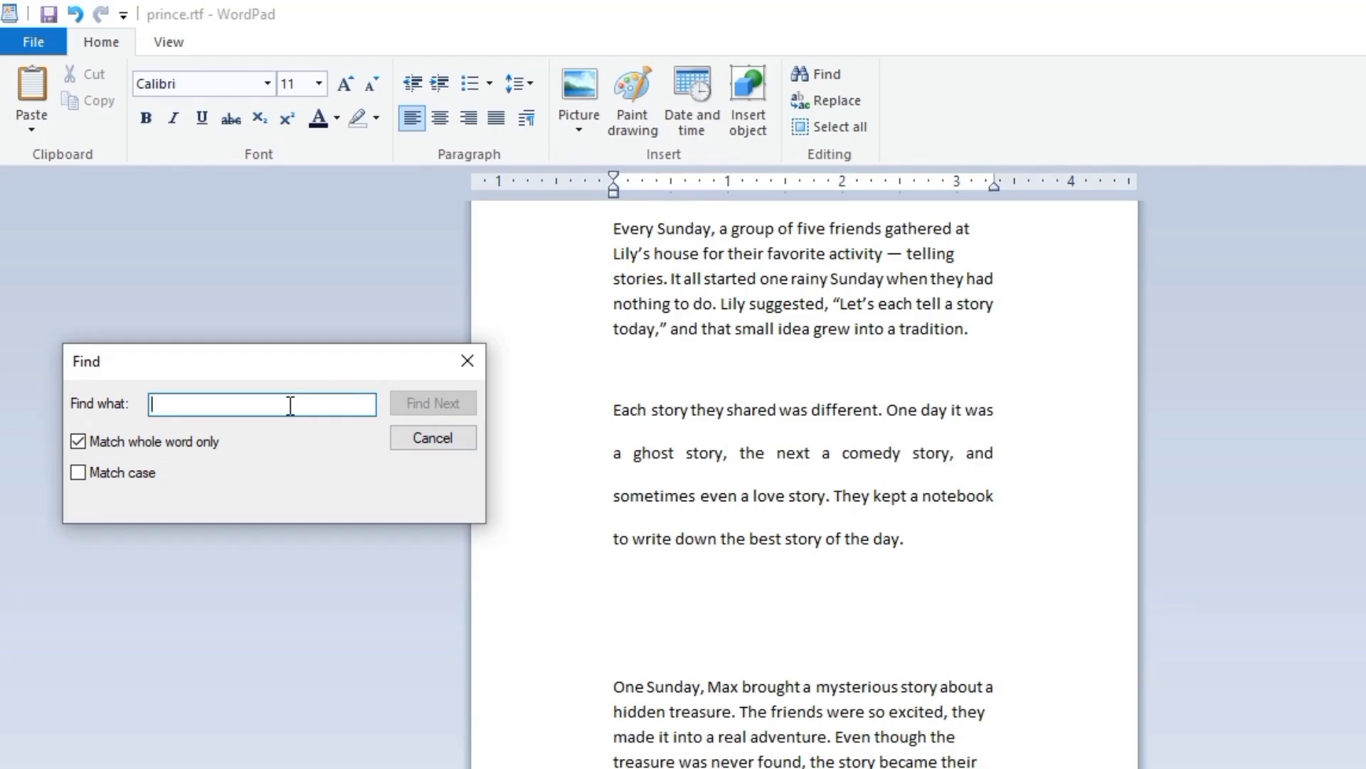
text(story)
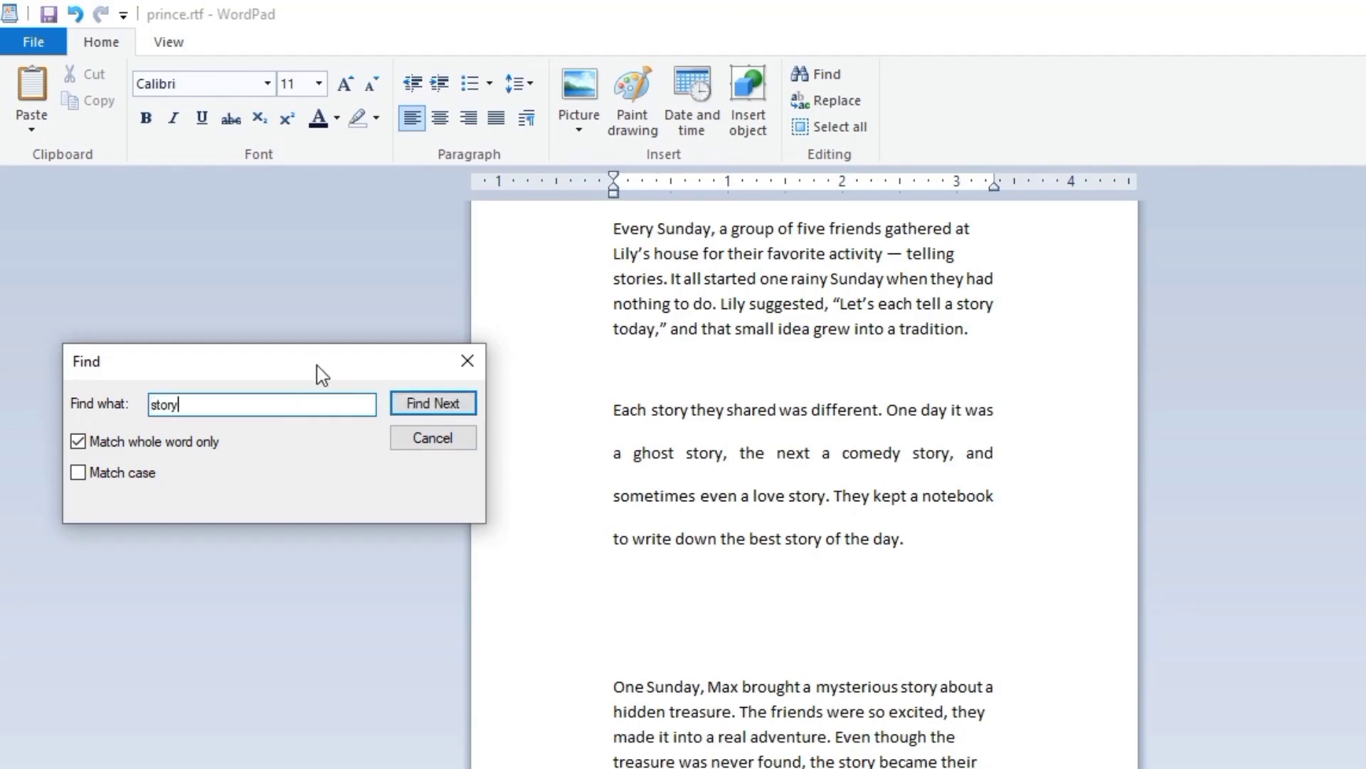
click(419, 403)
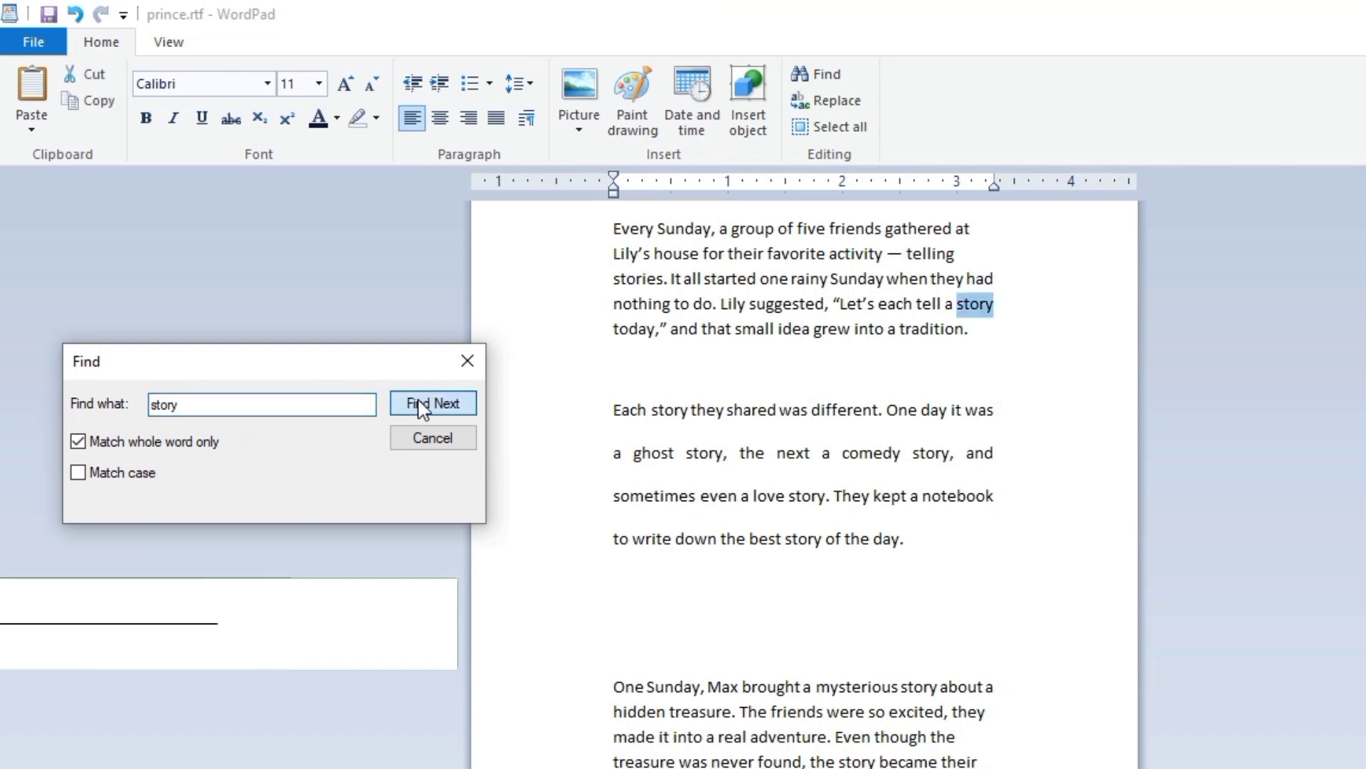
Advance through the next five matches of "story" in the second paragraph
click(427, 403)
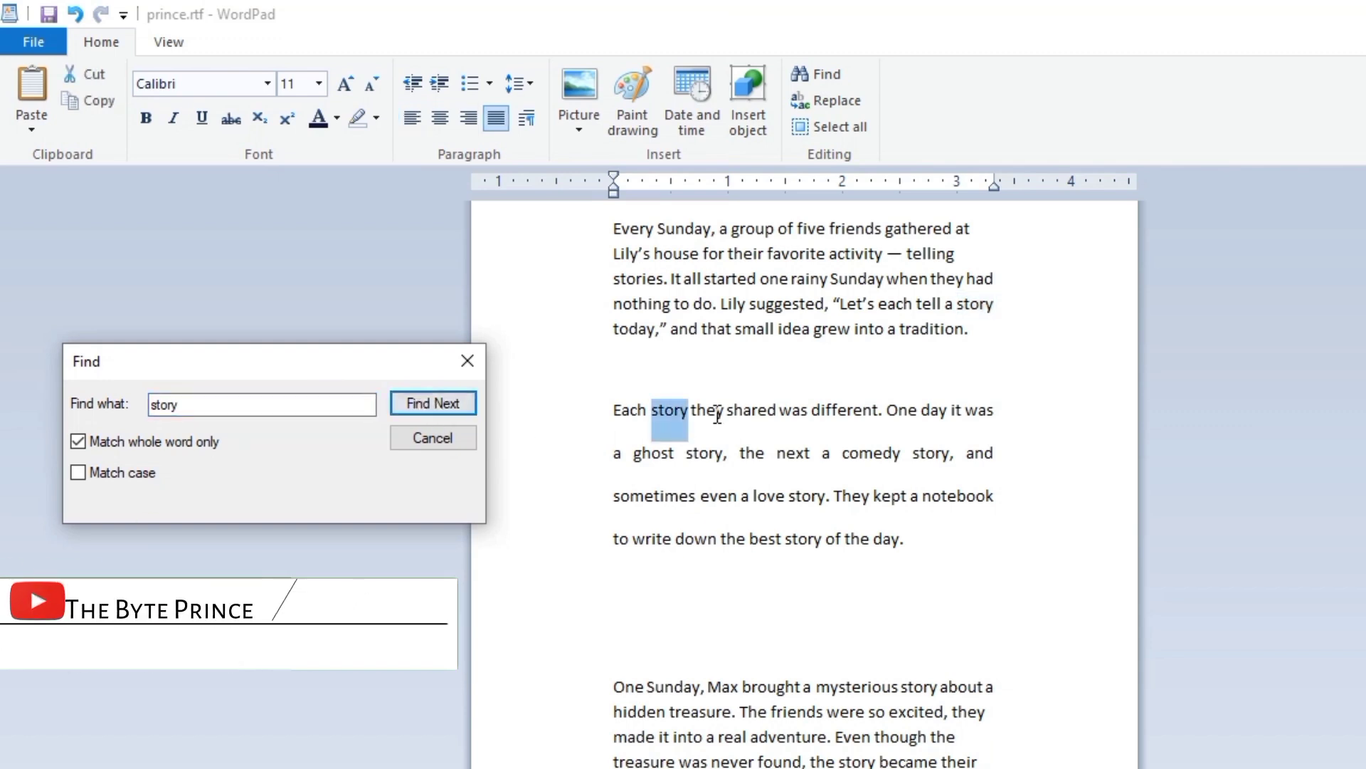
click(434, 403)
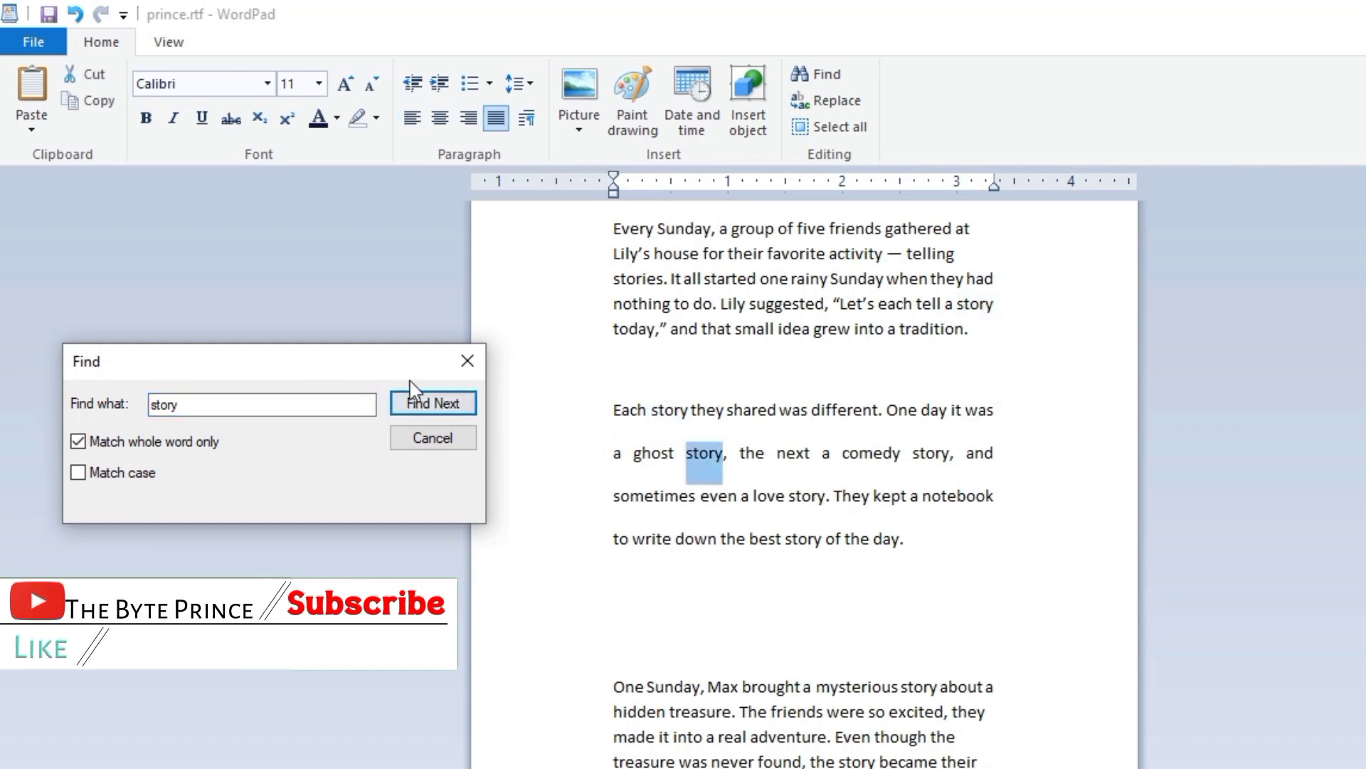
click(427, 403)
click(427, 404)
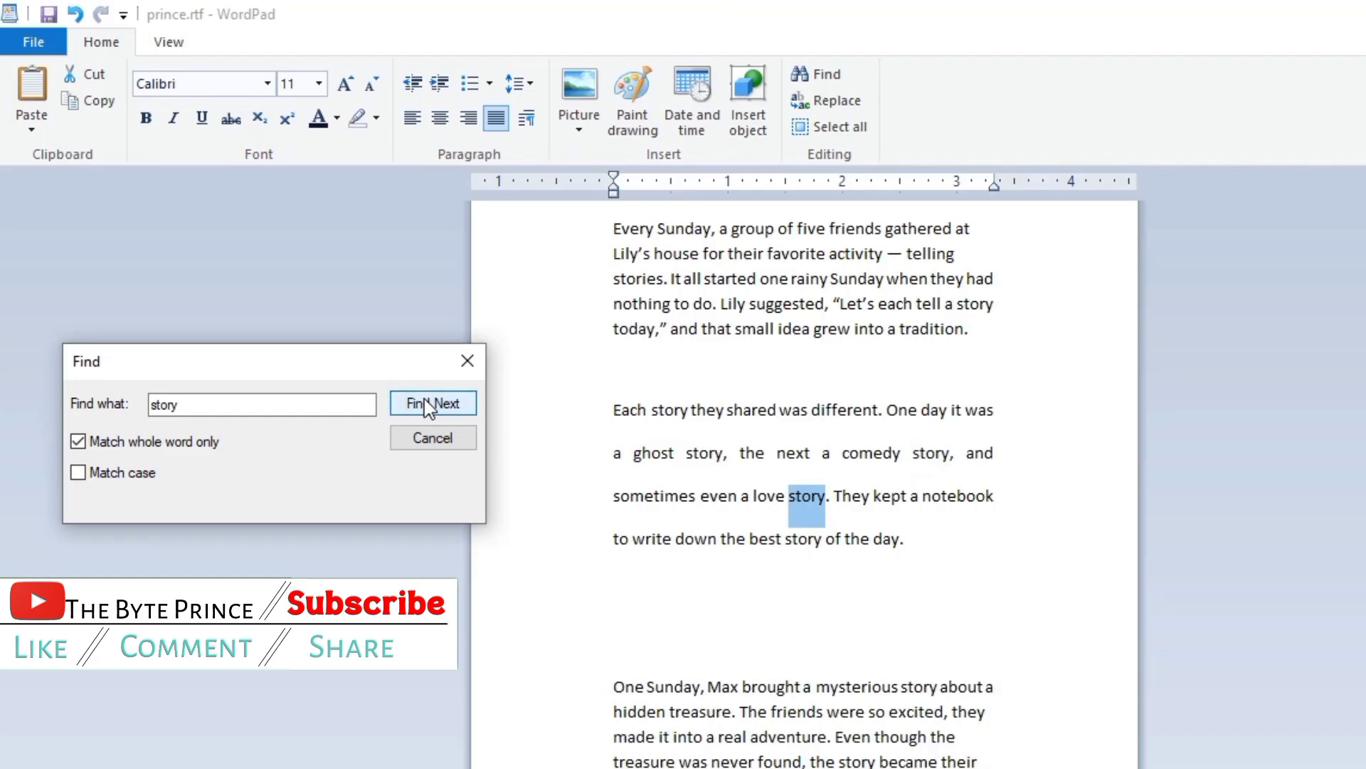
click(428, 404)
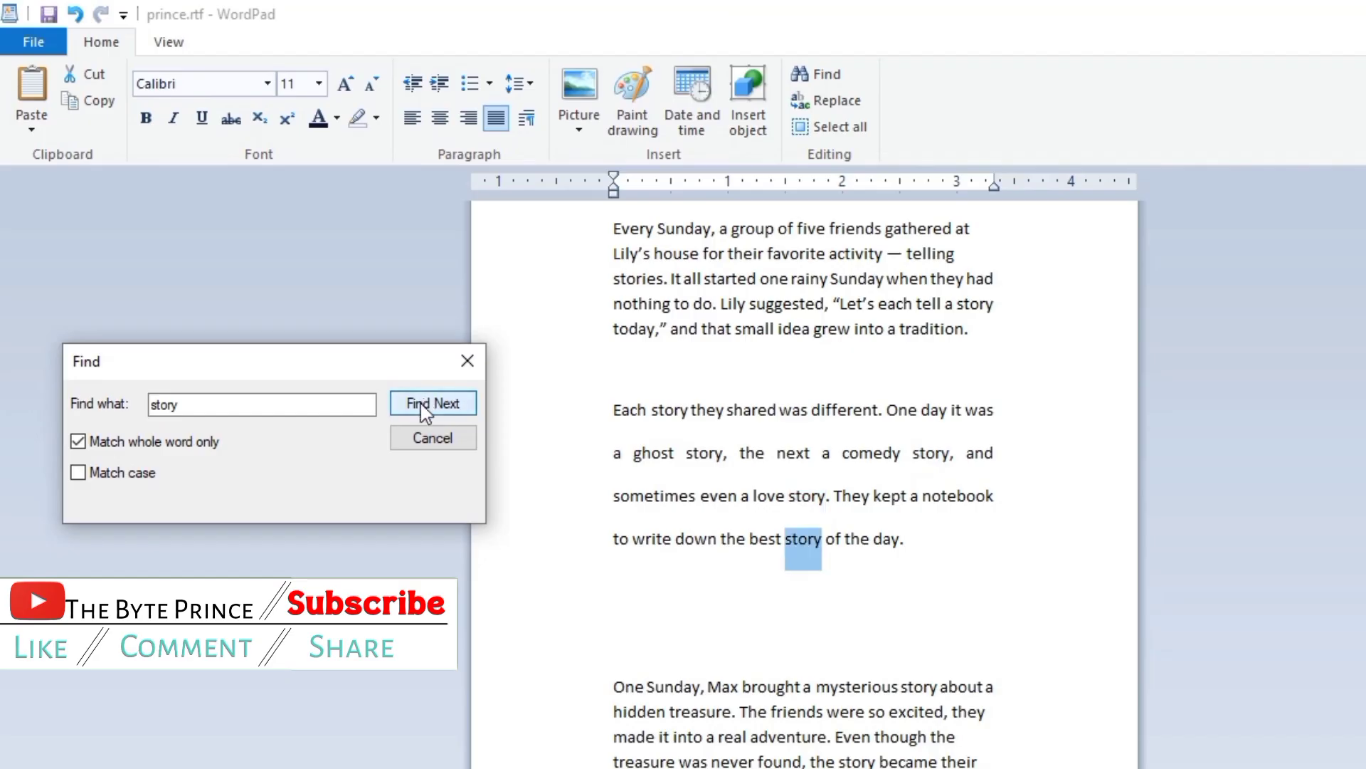
Turn off whole-word matching for the search and clear the search text
click(78, 442)
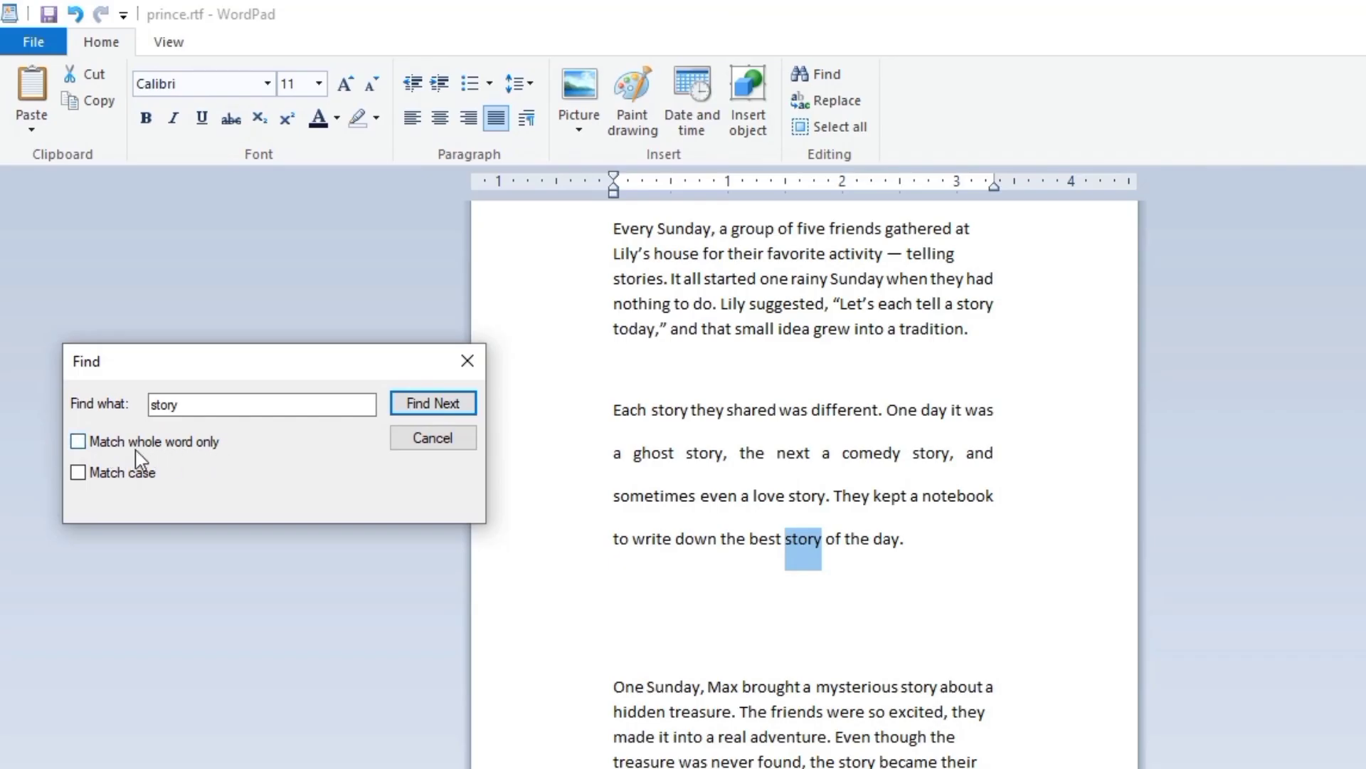
click(759, 505)
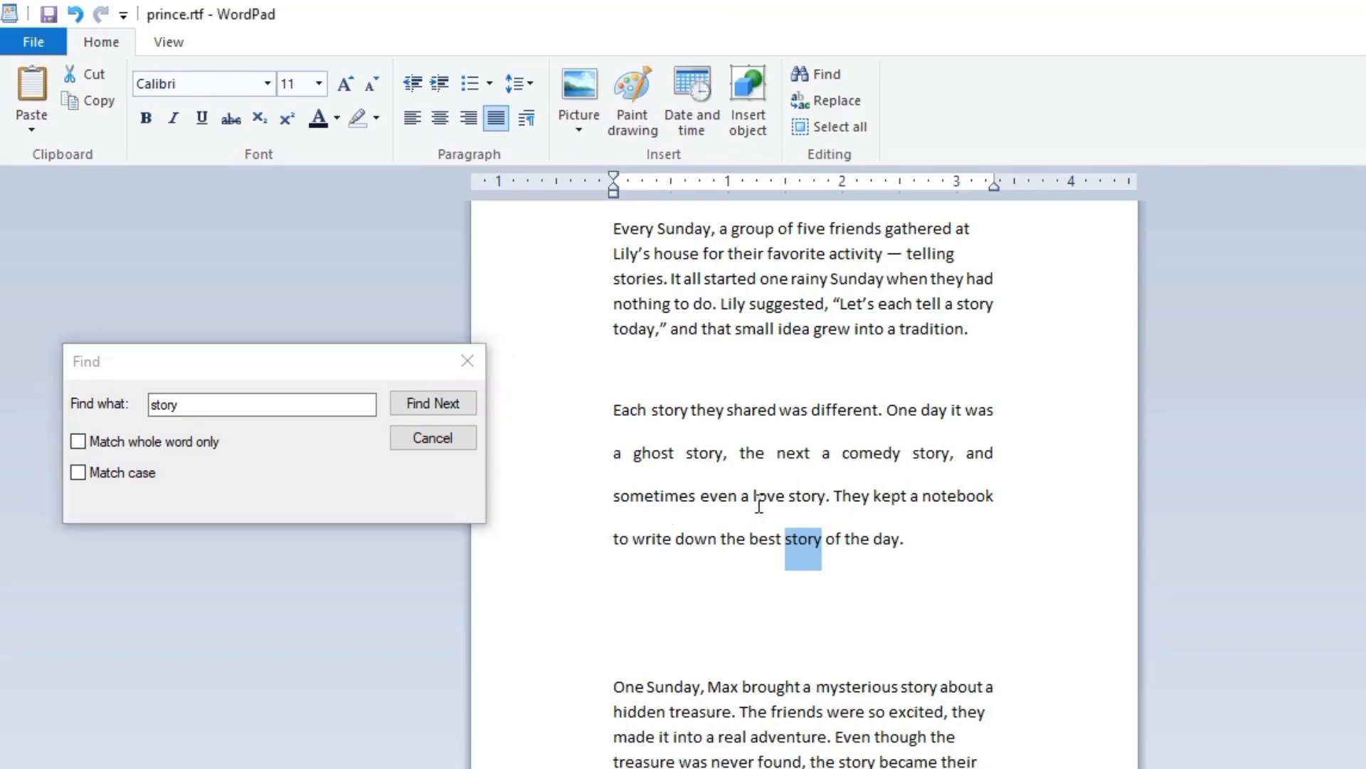
click(214, 405)
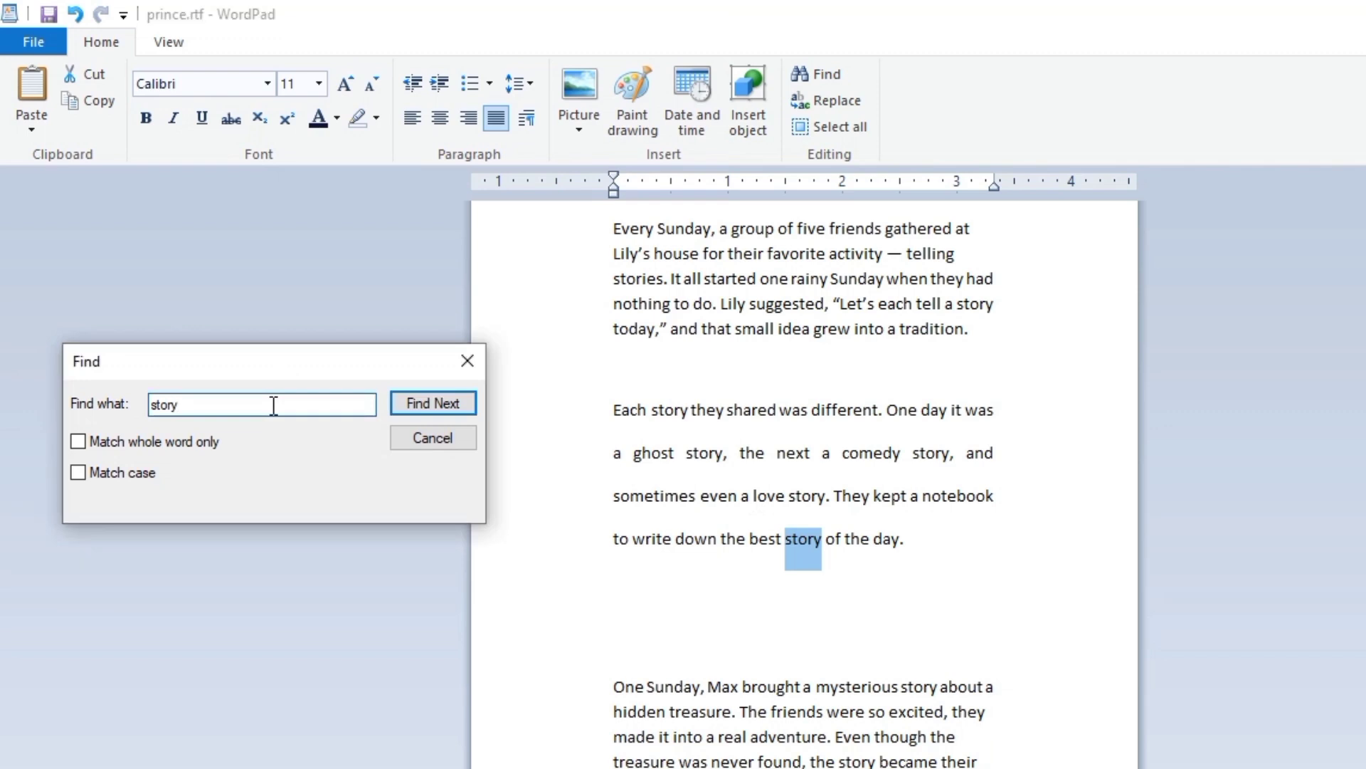
key(BackSpace)
key(BackSpace)
Place the cursor in the first paragraph and find "sun" as a partial-word match
click(633, 265)
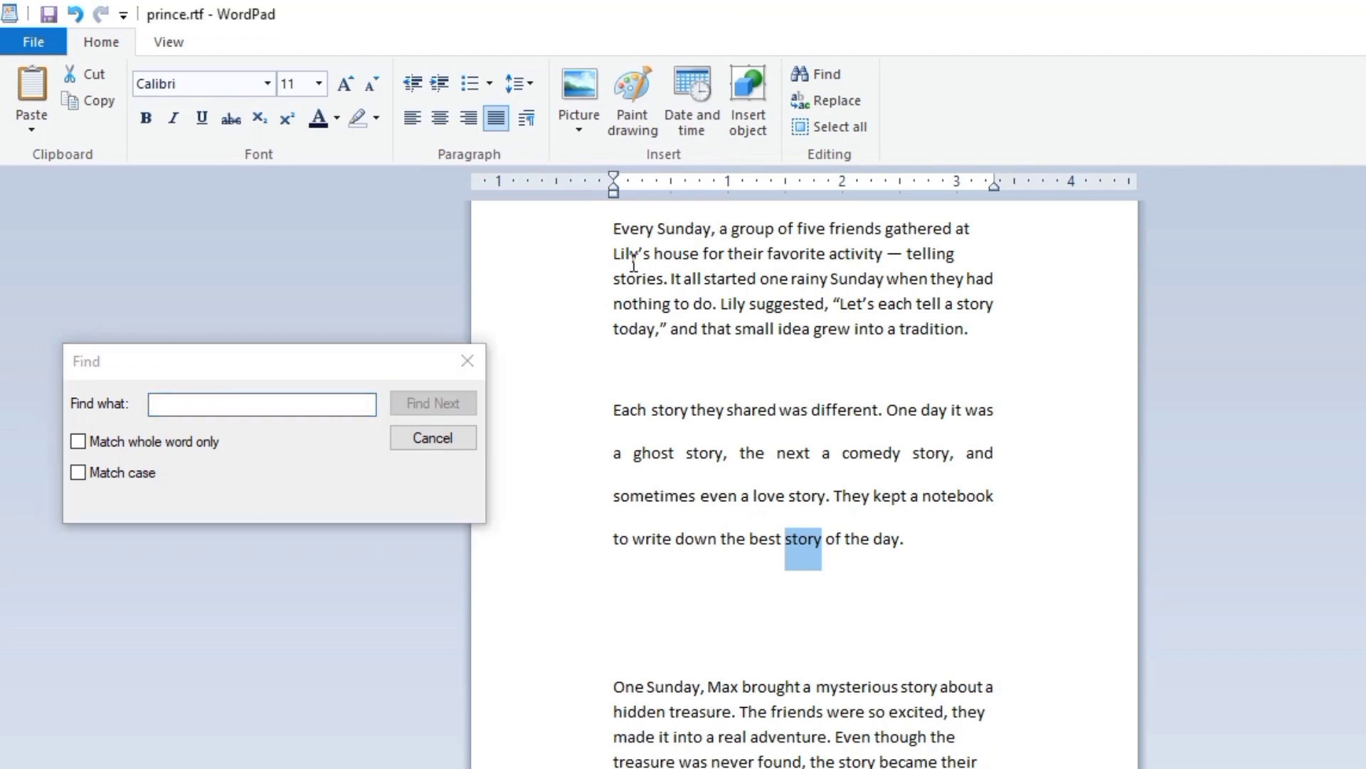
click(603, 237)
click(697, 227)
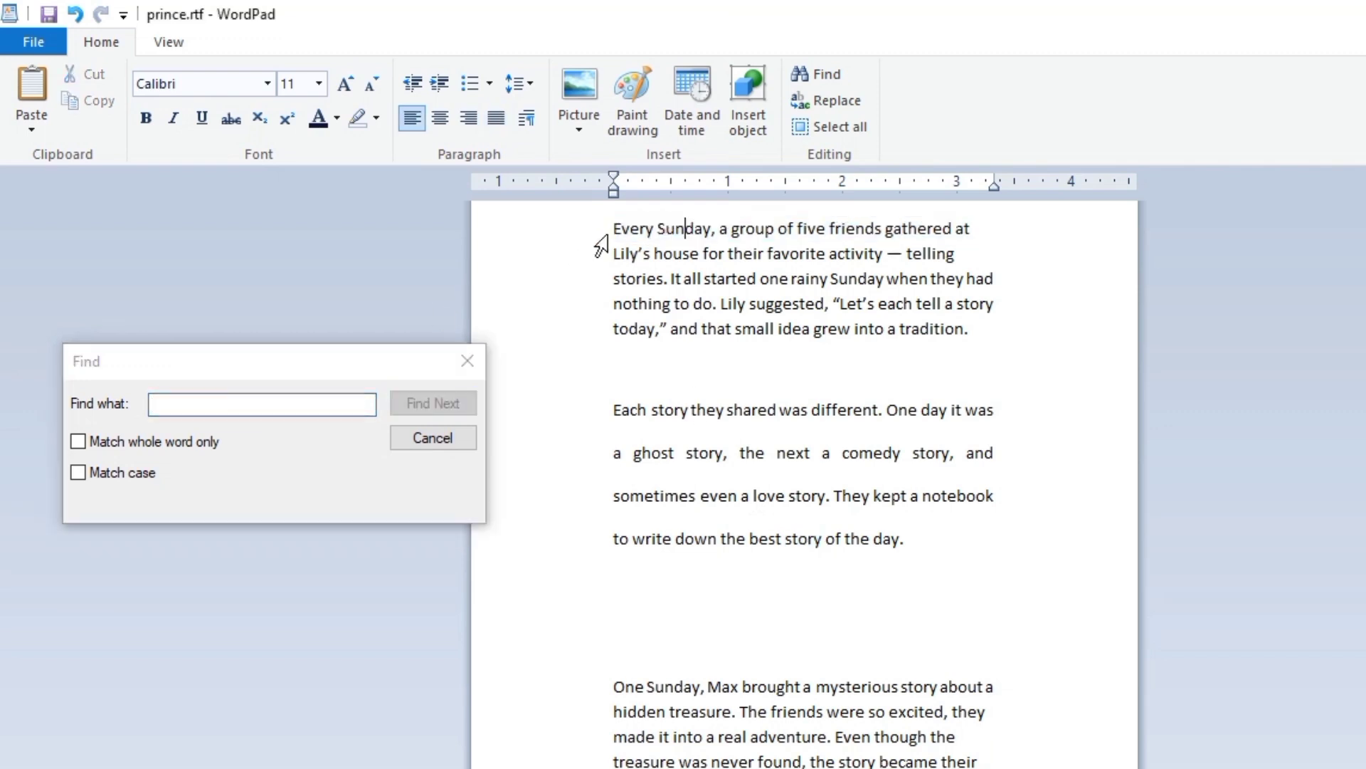
click(602, 242)
click(665, 280)
click(179, 405)
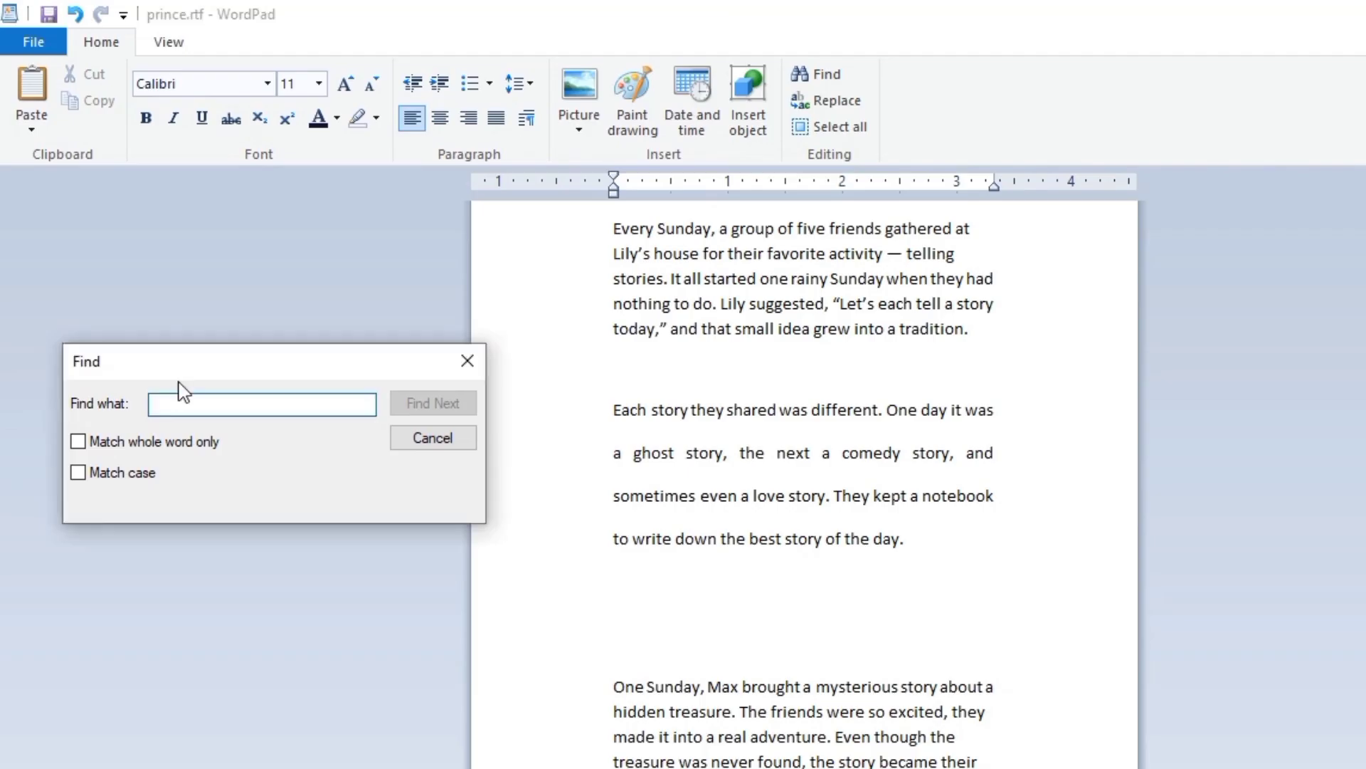
text(sun)
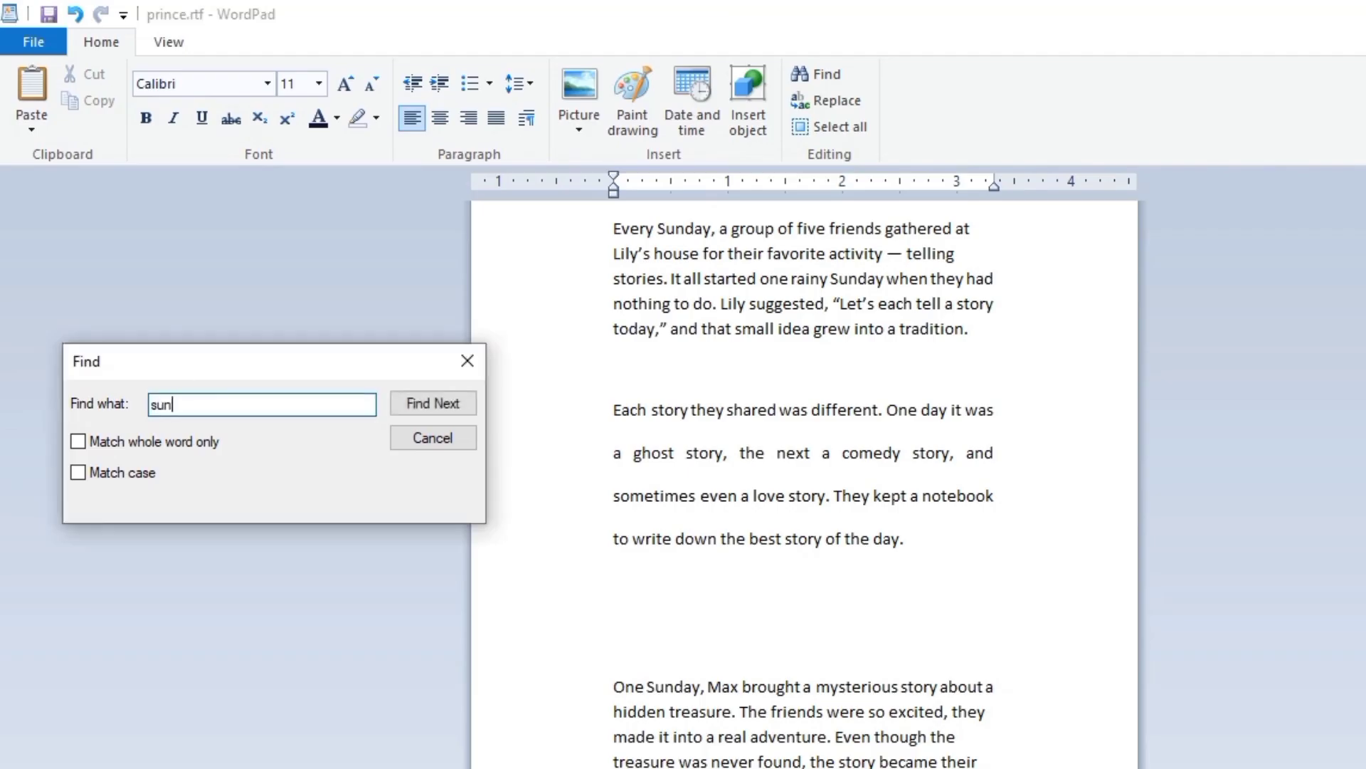
click(421, 405)
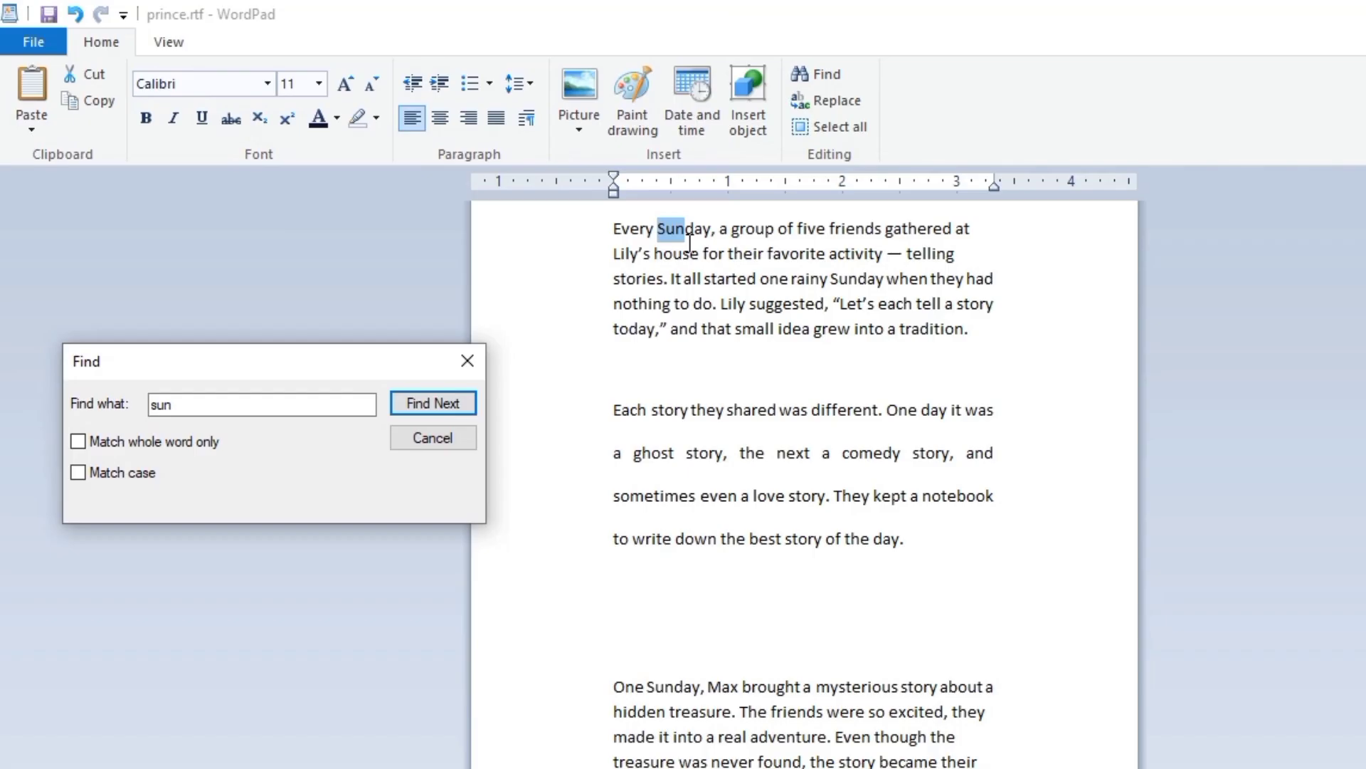
Search for "sun" with whole-word matching on and dismiss the search message
click(77, 445)
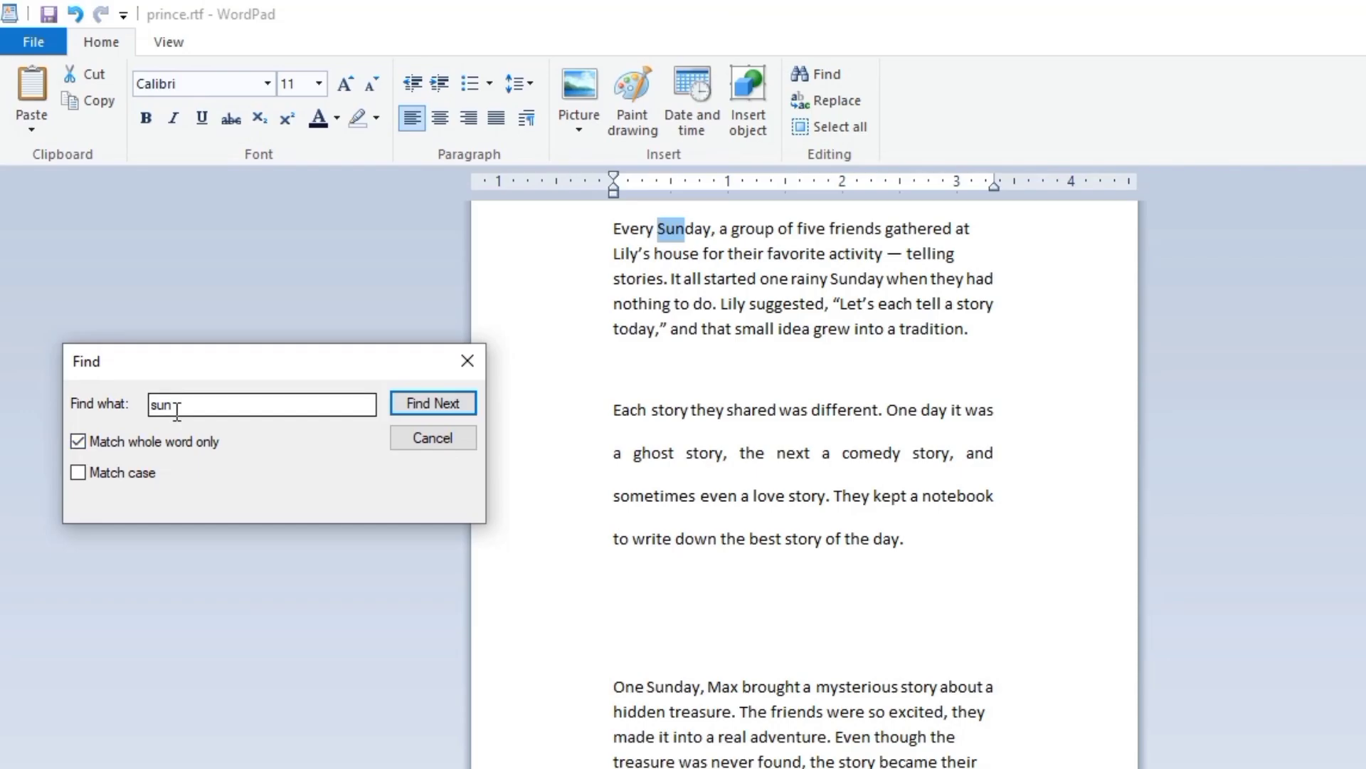
click(432, 404)
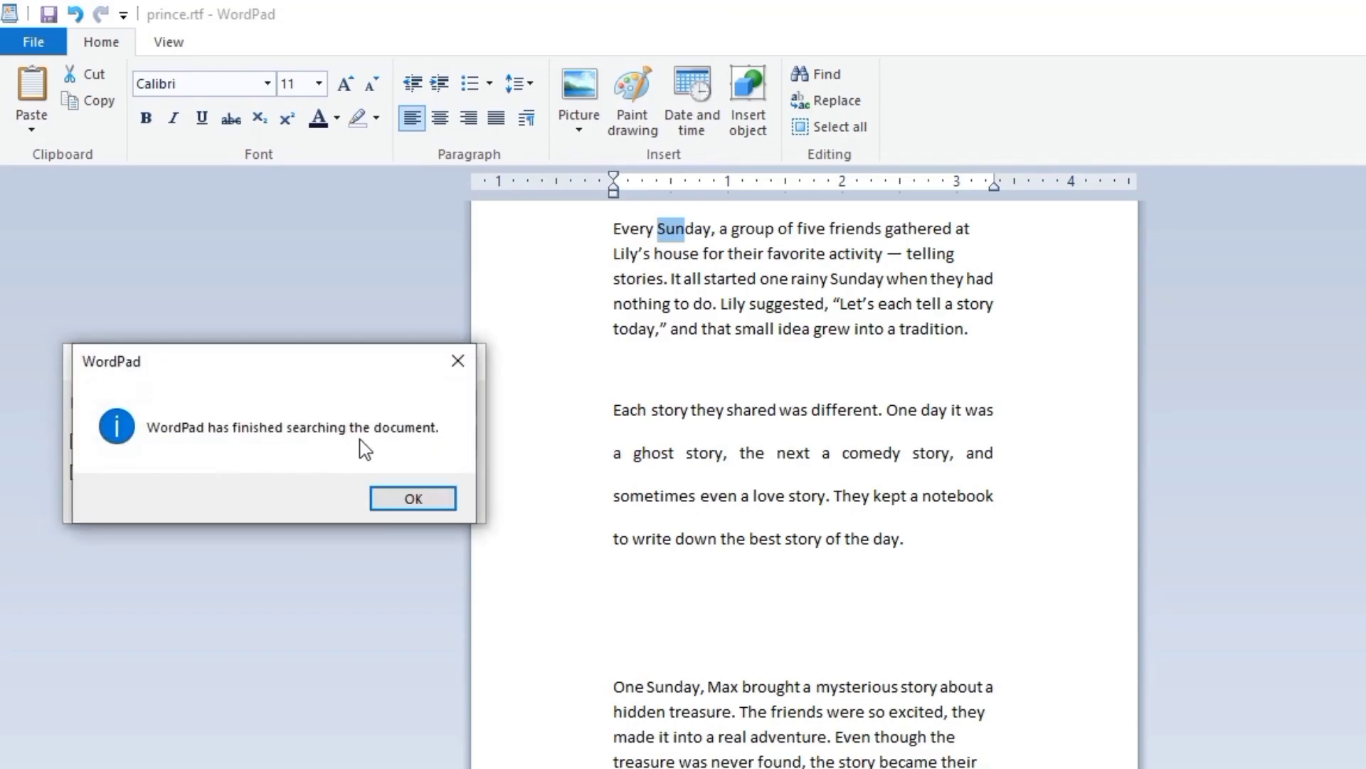
click(459, 370)
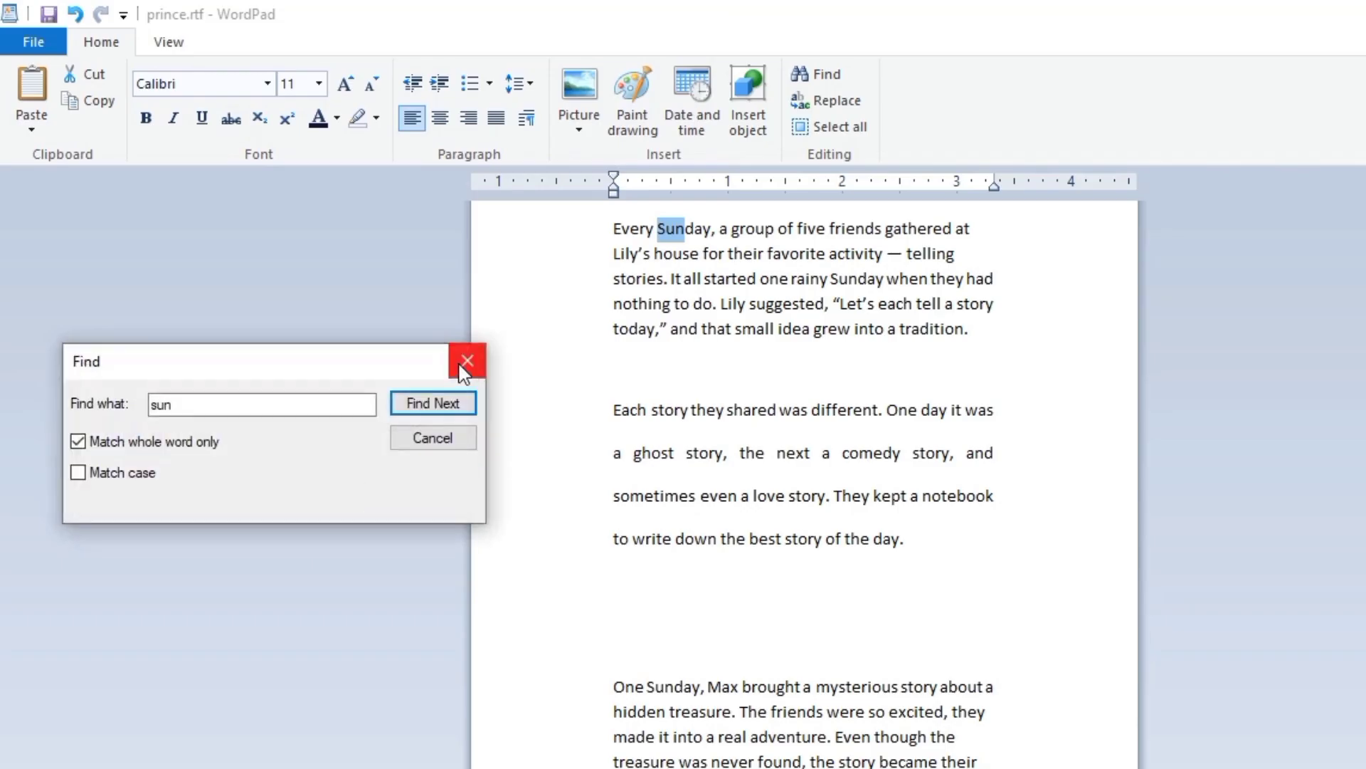
Clear the search text and switch case matching on and back off
click(190, 411)
click(78, 473)
click(197, 410)
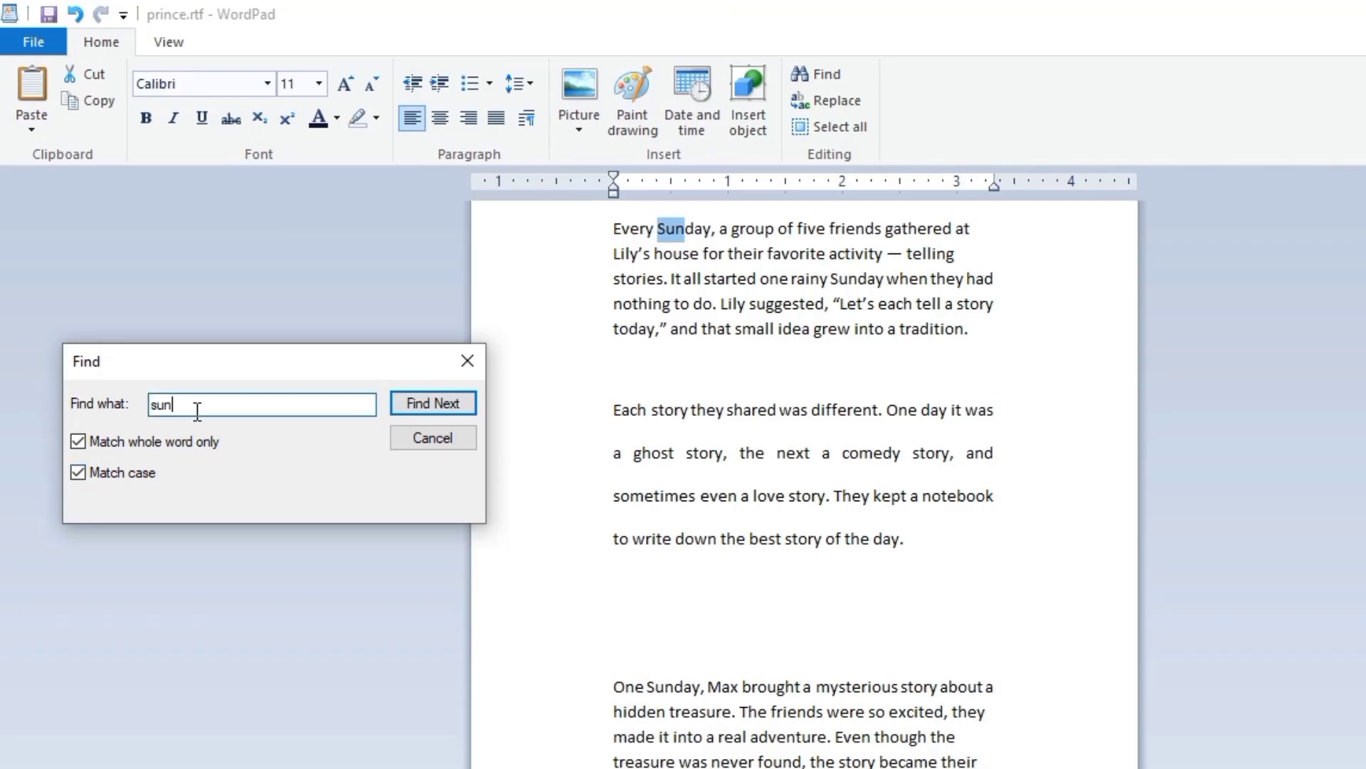
key(BackSpace)
key(BackSpace)
key(BackSpace)
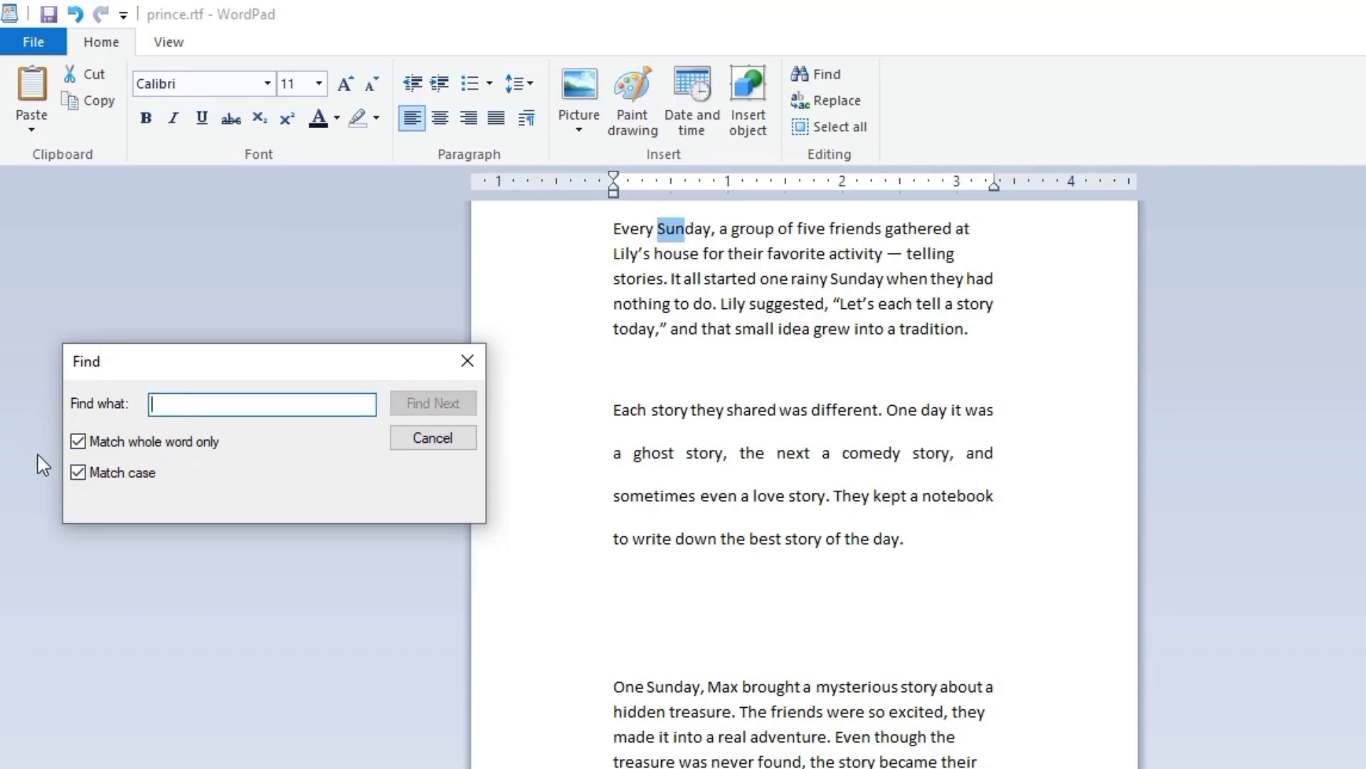
click(79, 472)
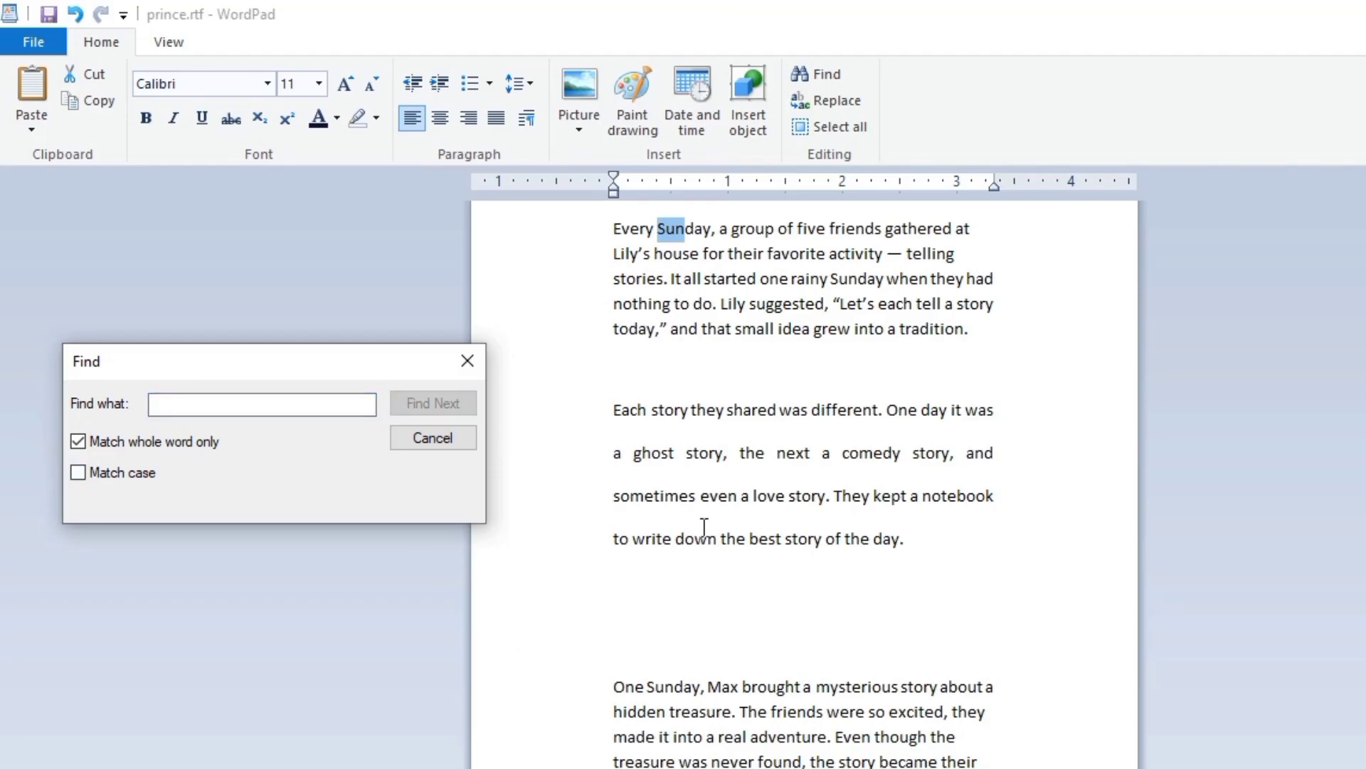
Find "every" as a whole word with case matching off
click(281, 406)
text(e)
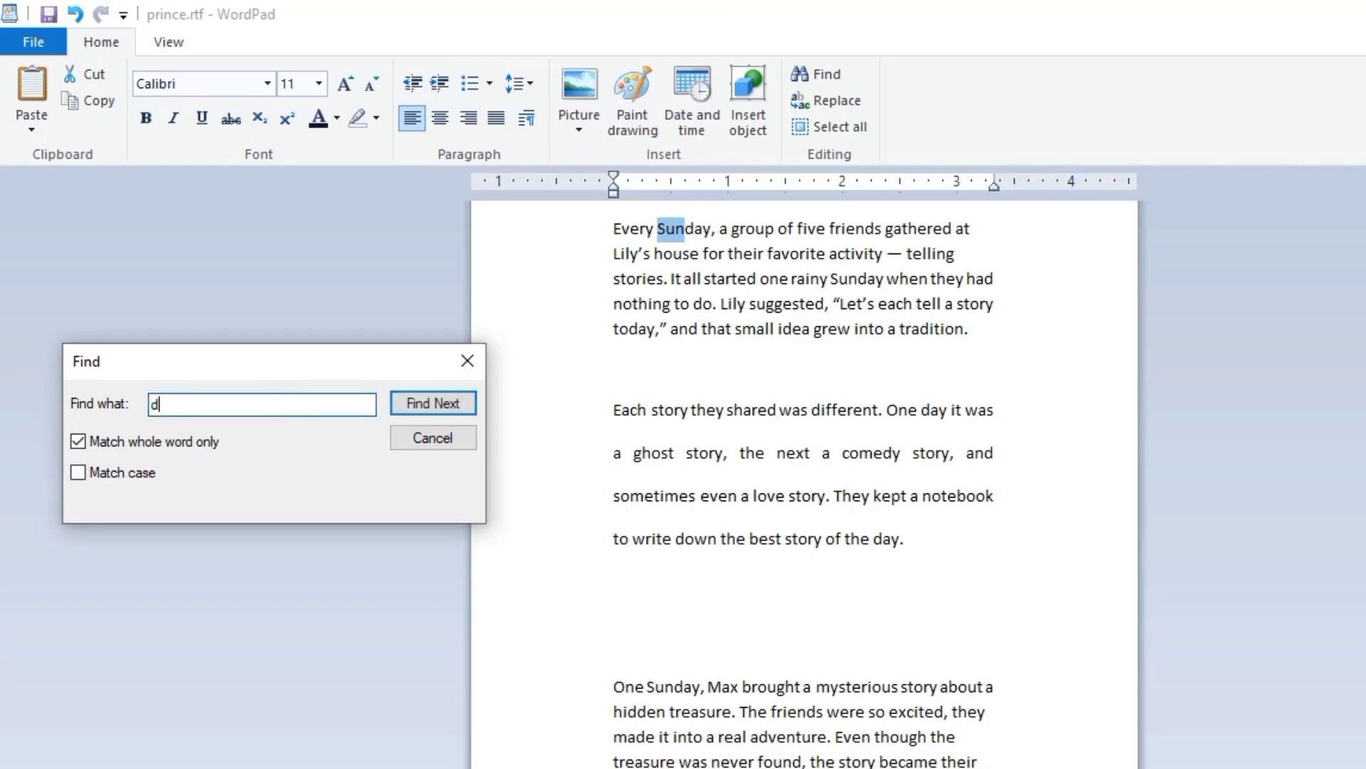
key(BackSpace)
text(evert)
key(BackSpace)
text(y)
click(443, 404)
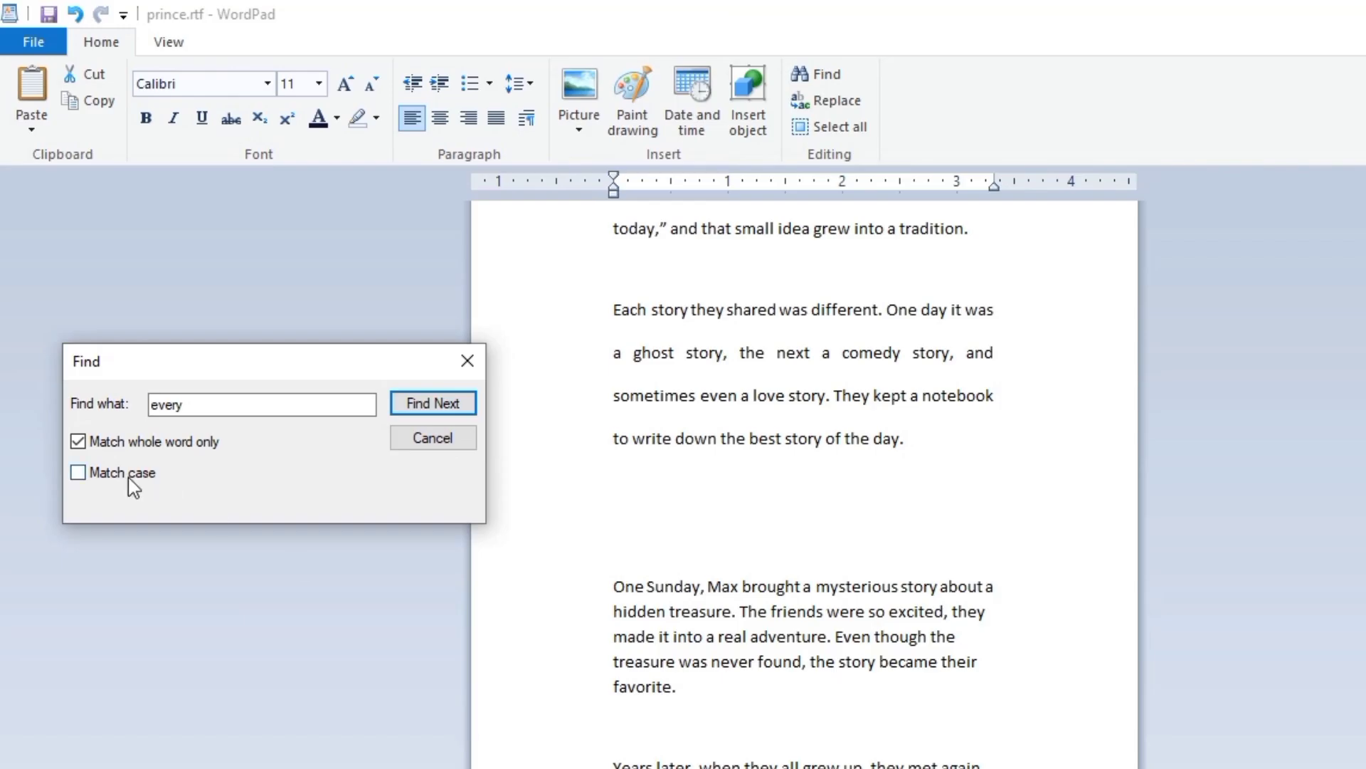
Turn on case matching, change the search text to "Every" and find the capitalized word
click(78, 474)
click(154, 404)
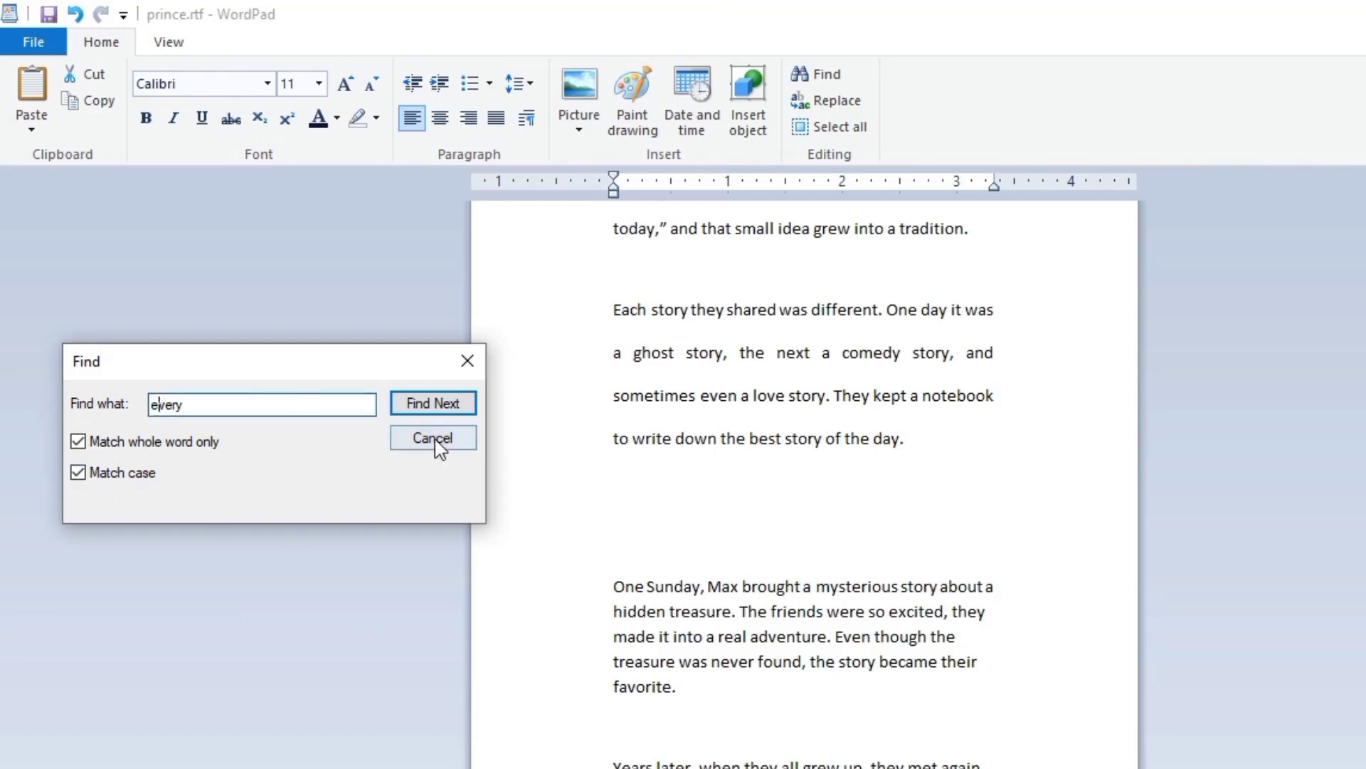
key(BackSpace)
text(E)
click(403, 405)
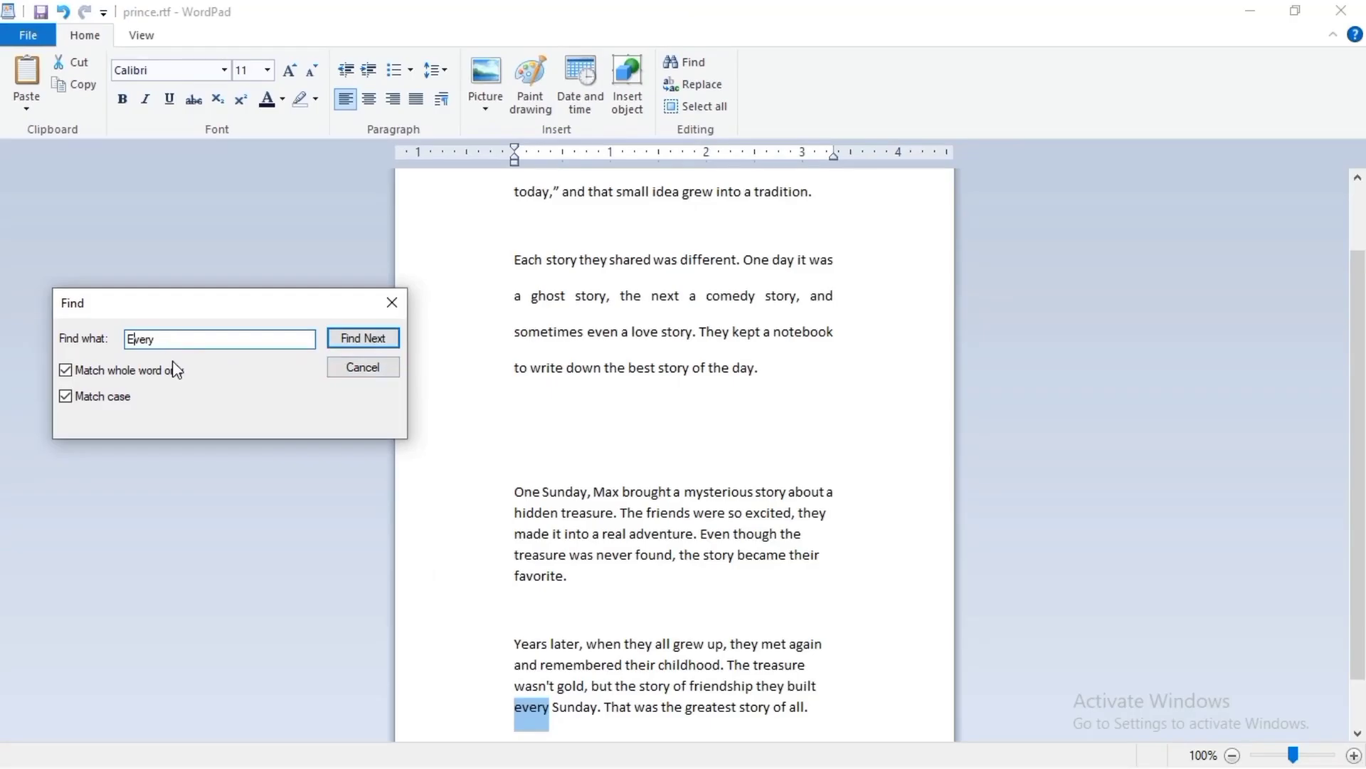
click(369, 339)
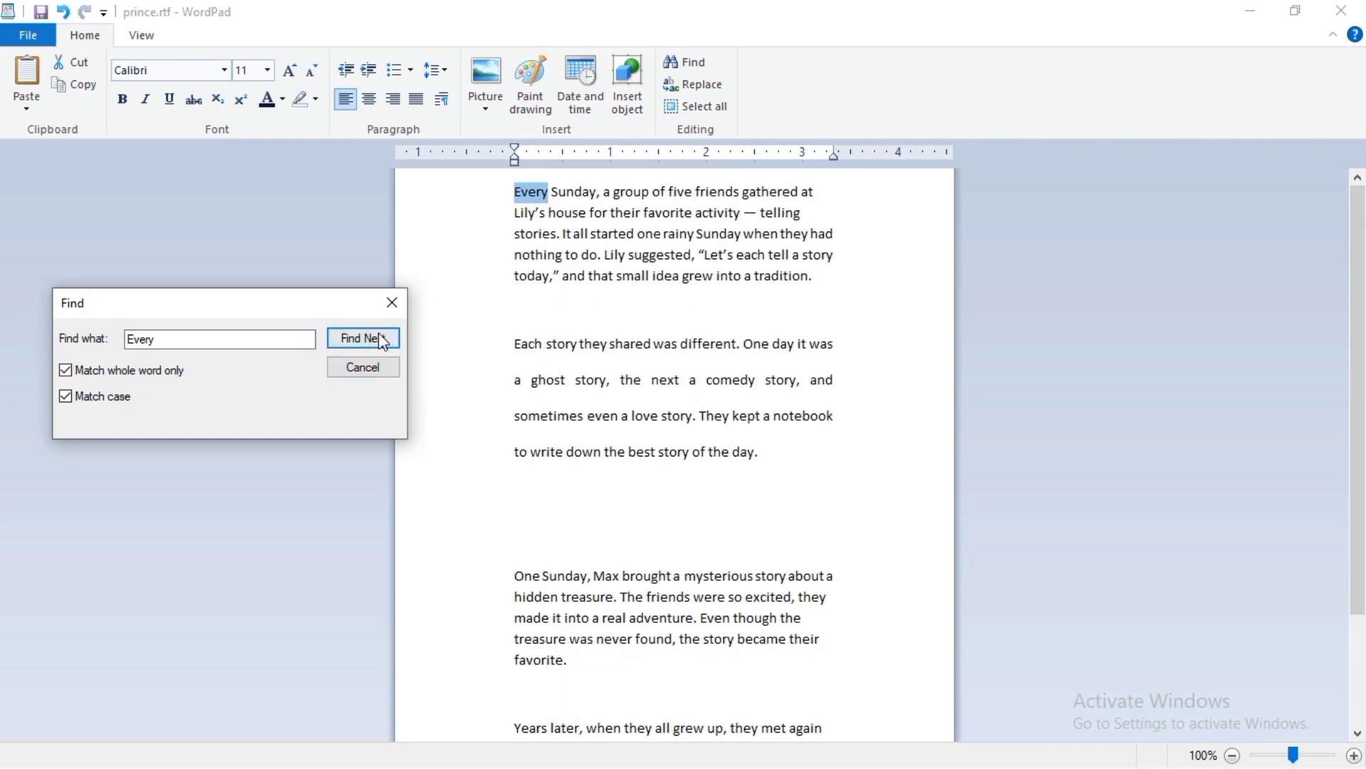
Search for another match of "Every", dismiss the message and close the Find dialog
click(362, 338)
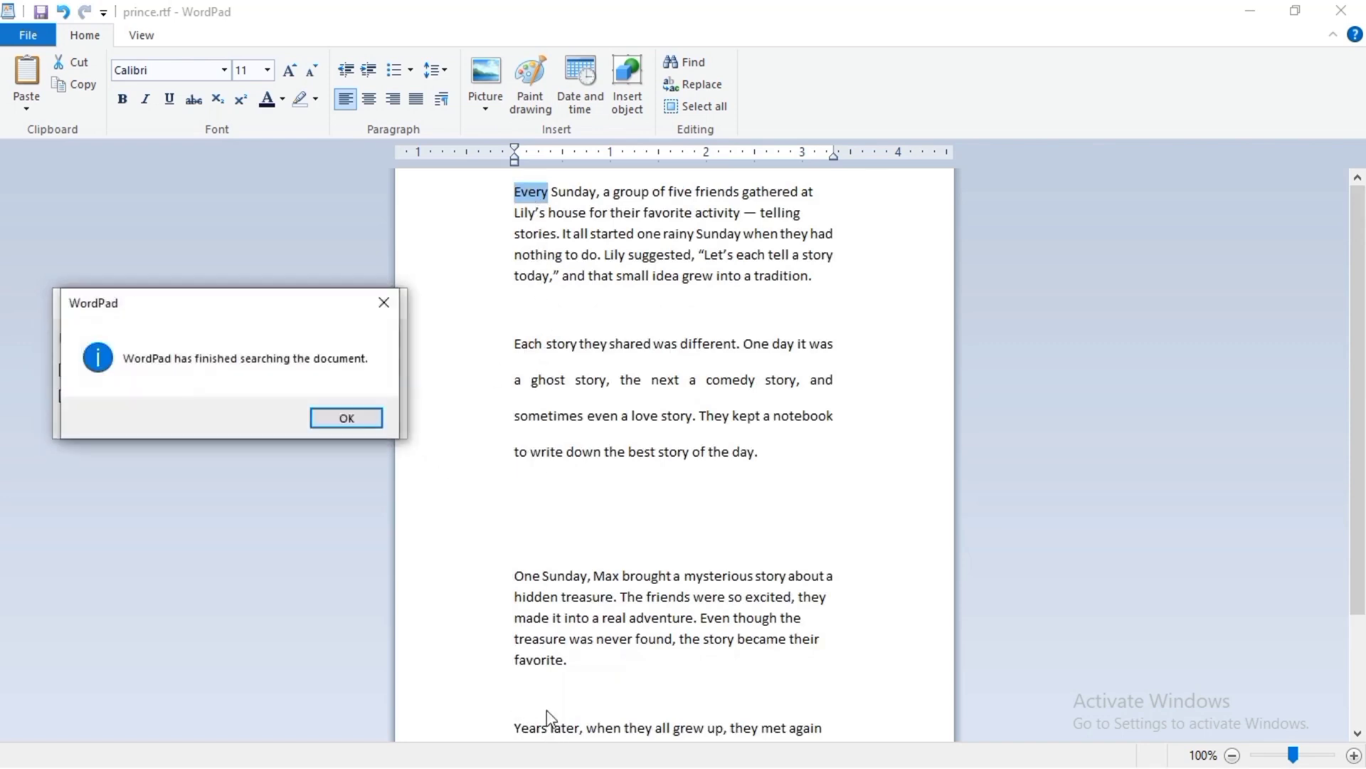
click(391, 302)
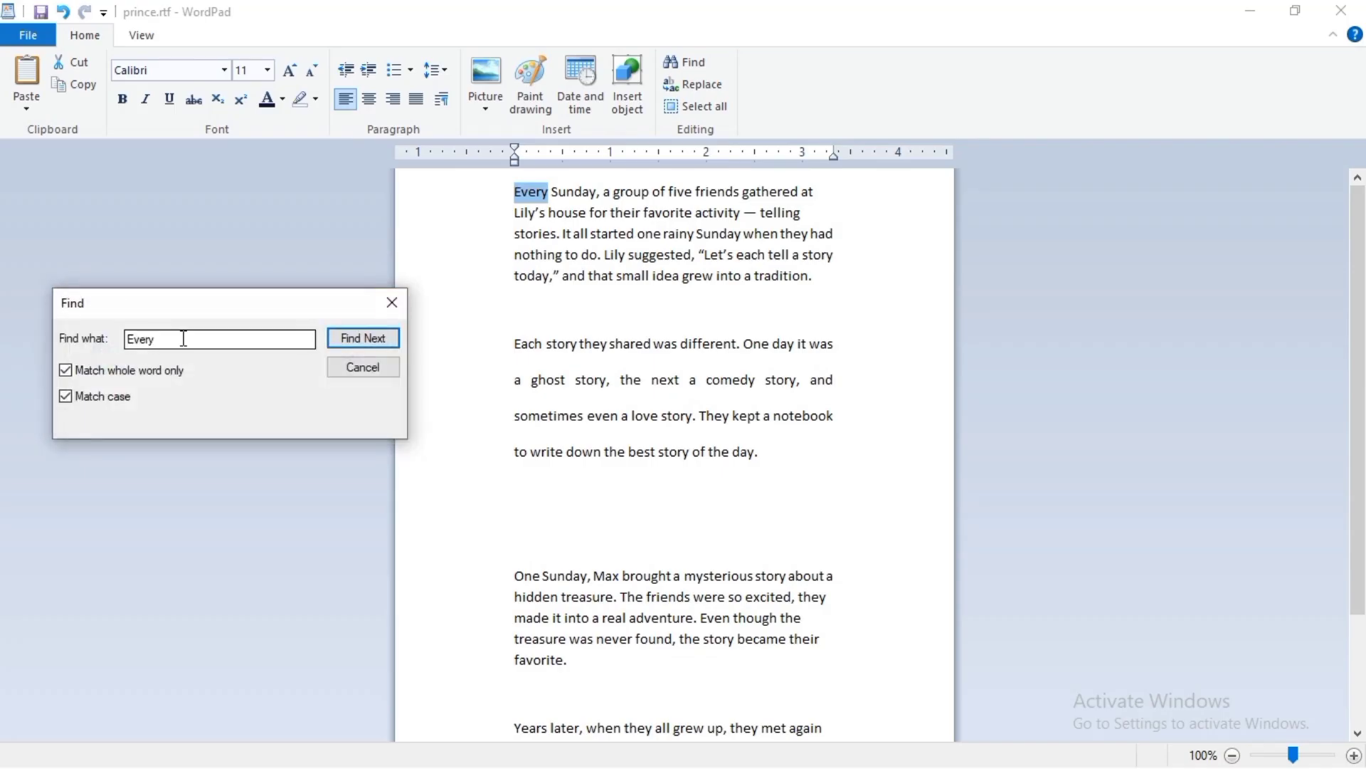
click(393, 306)
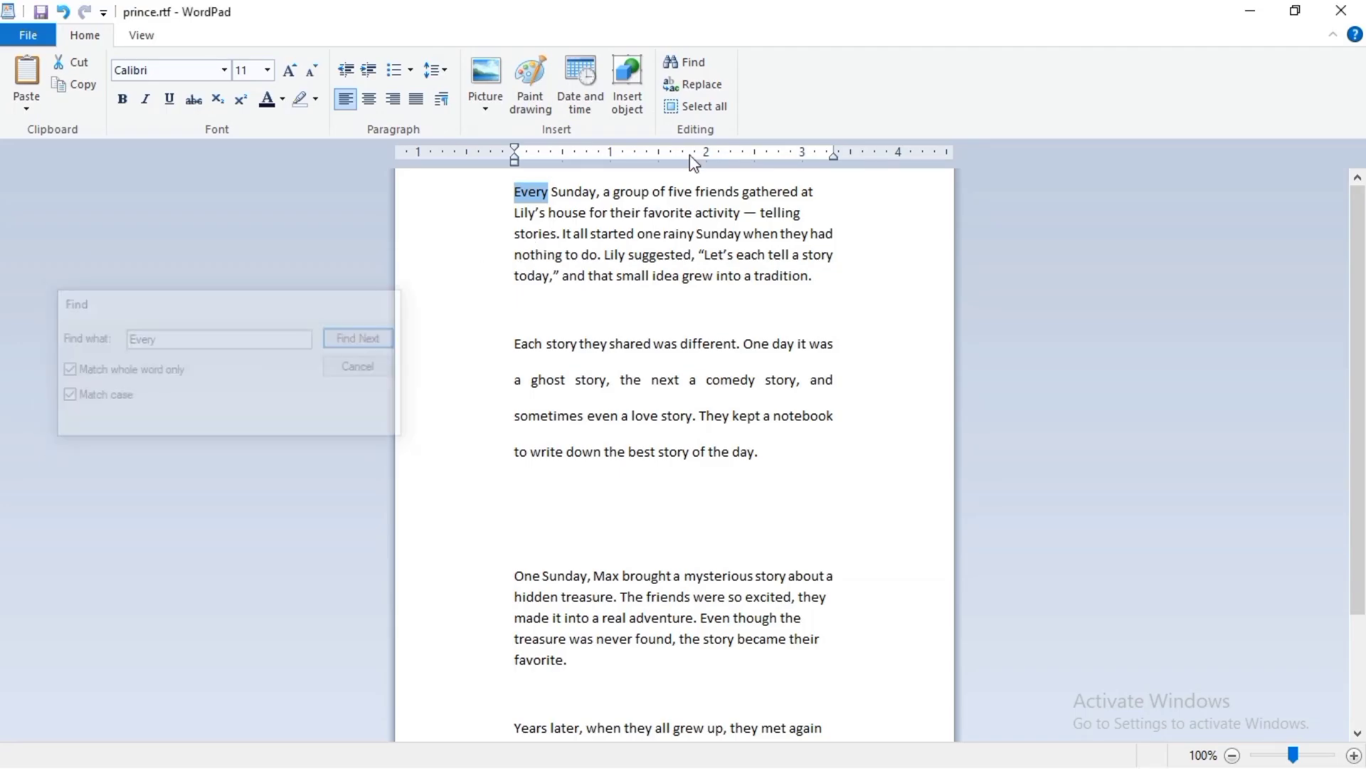
Open Replace, set the search text to "story" and find its first two matches
click(712, 86)
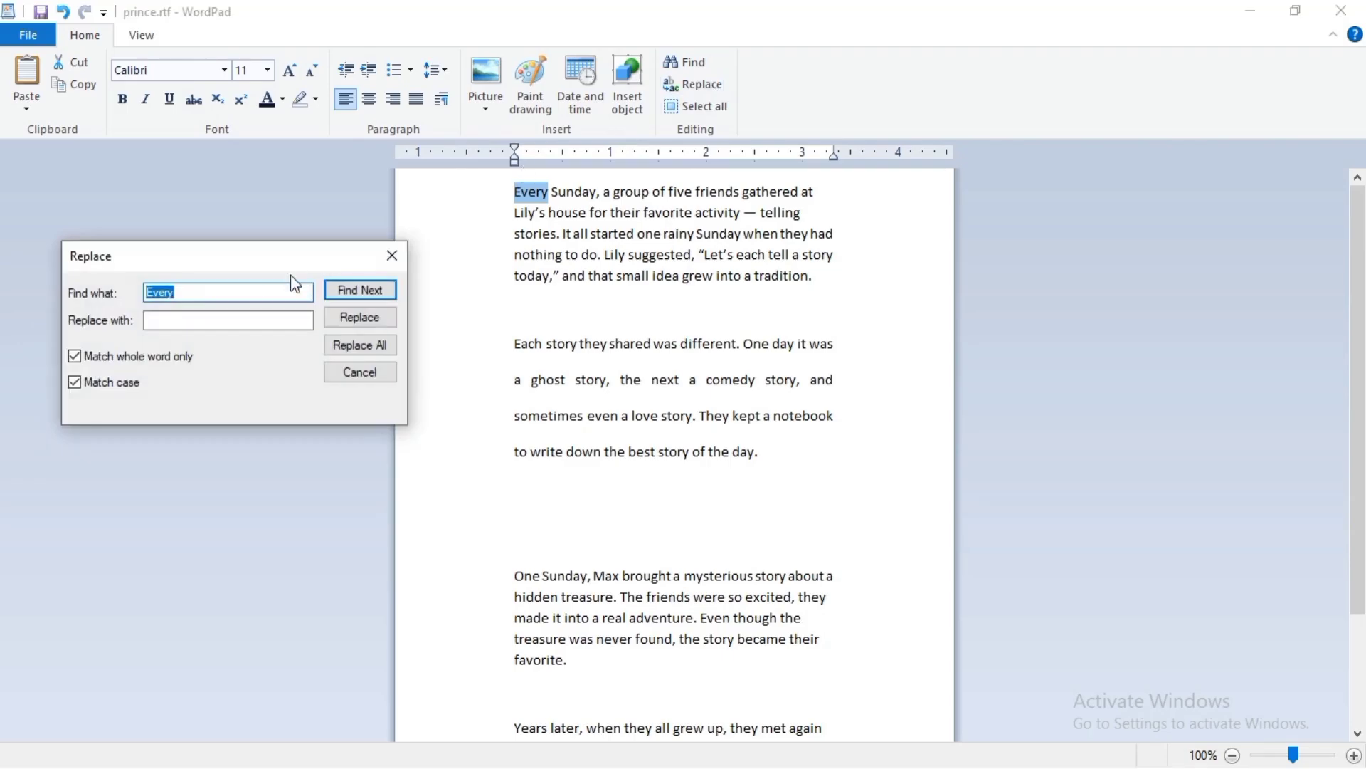
click(245, 293)
key(BackSpace)
key(BackSpace)
key(BackSpace)
key(BackSpace)
key(BackSpace)
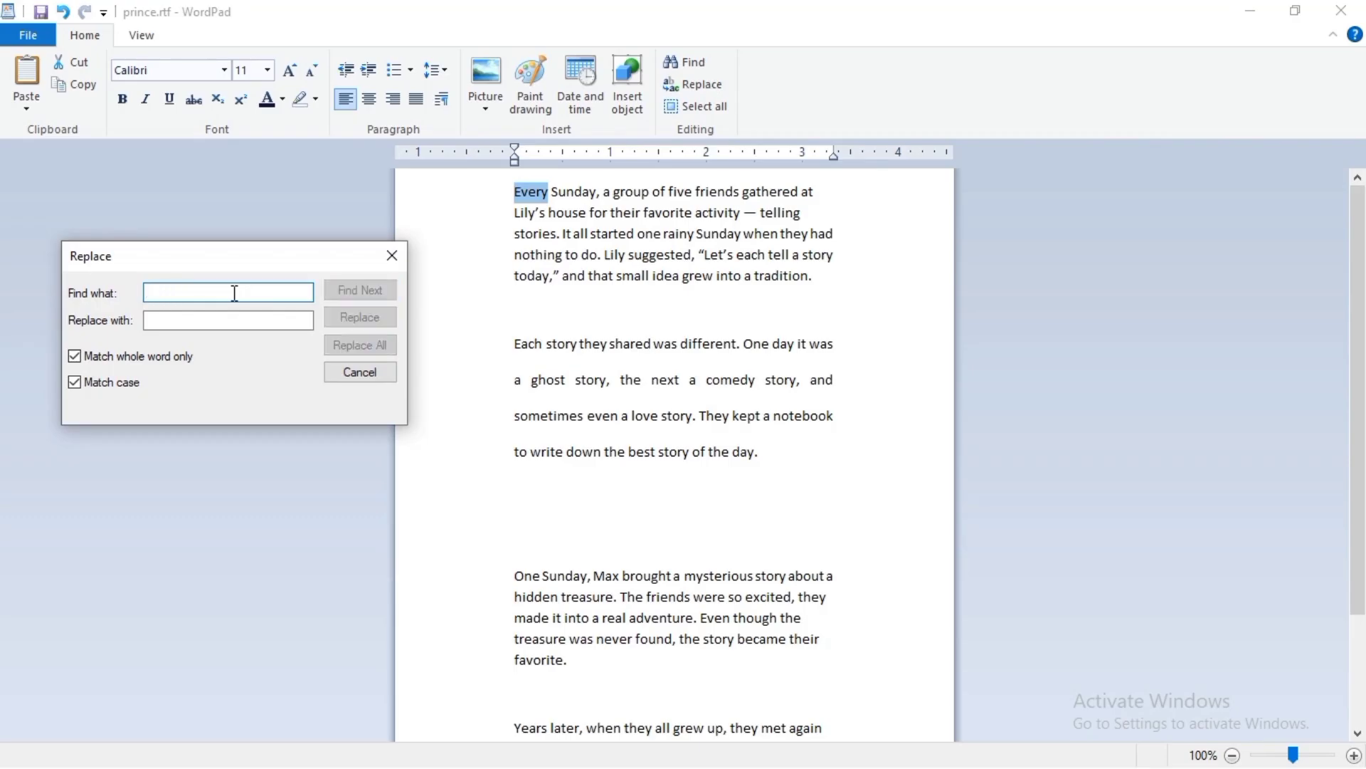
text(story)
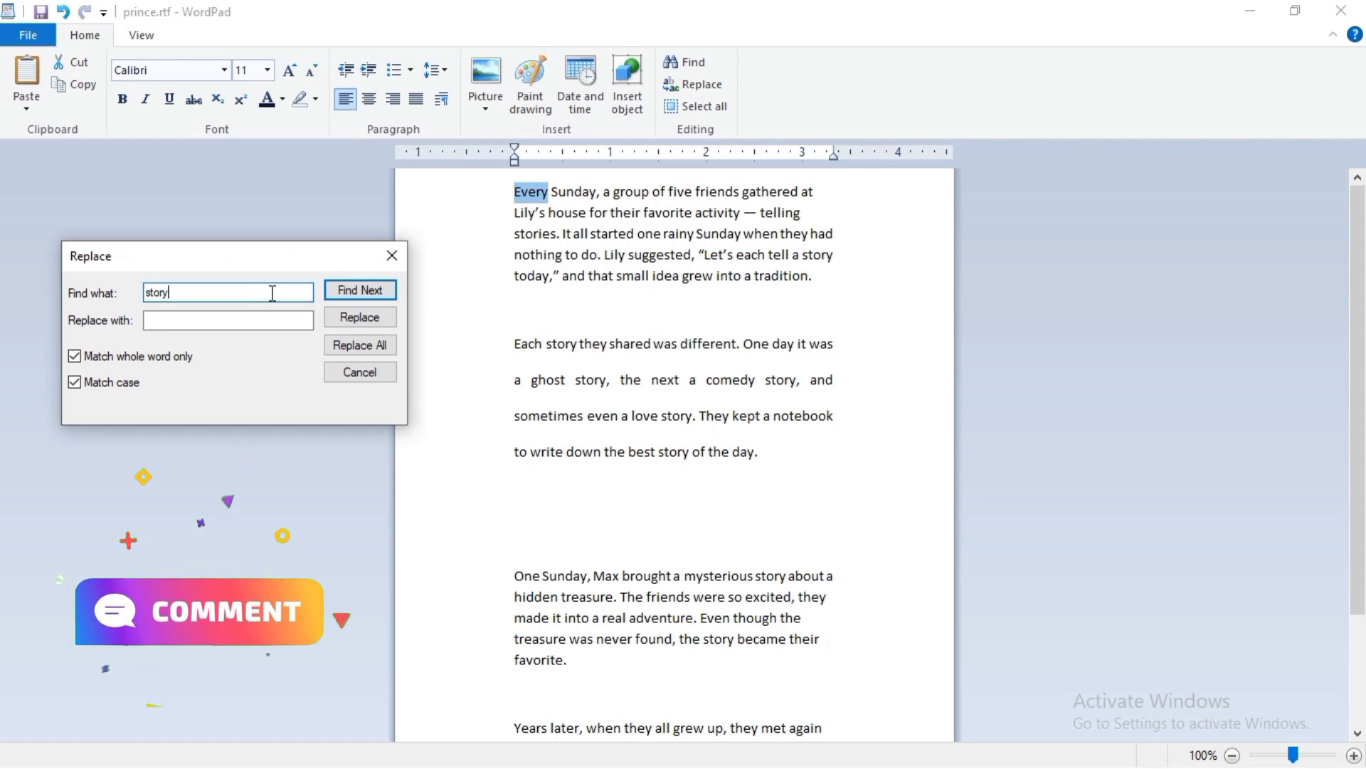
click(364, 293)
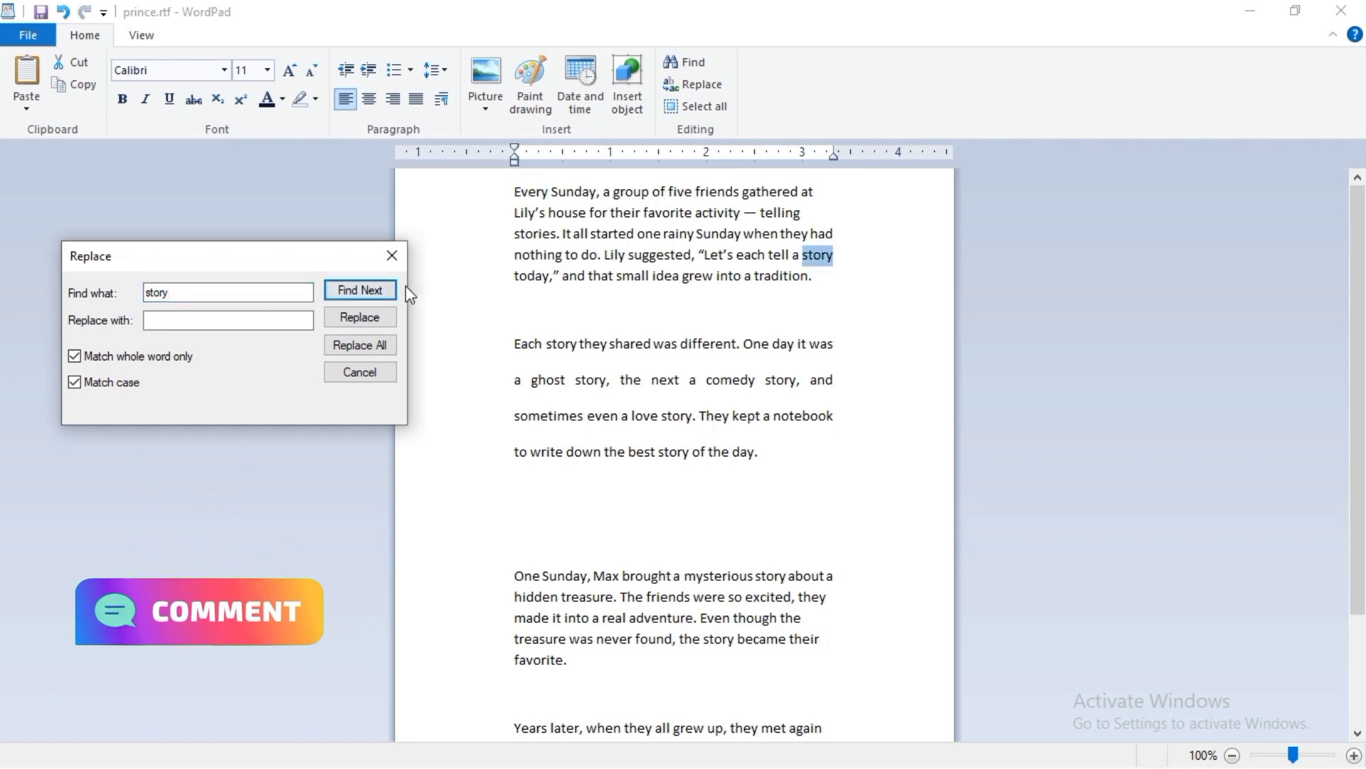
click(391, 293)
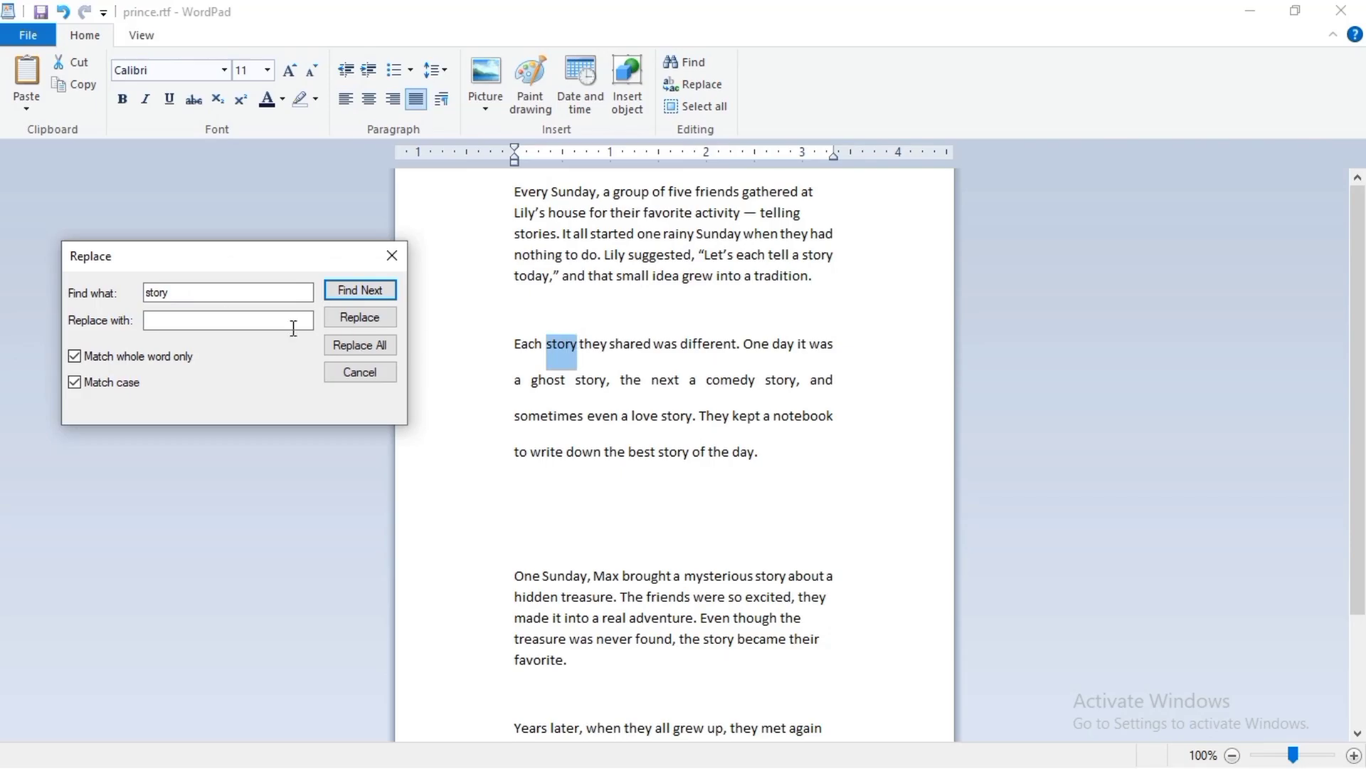
Set the replacement text to "poem" and replace the first two occurrences of "story" in the second paragraph
click(214, 318)
click(206, 319)
text(p)
text(oen)
key(BackSpace)
text(m)
click(361, 317)
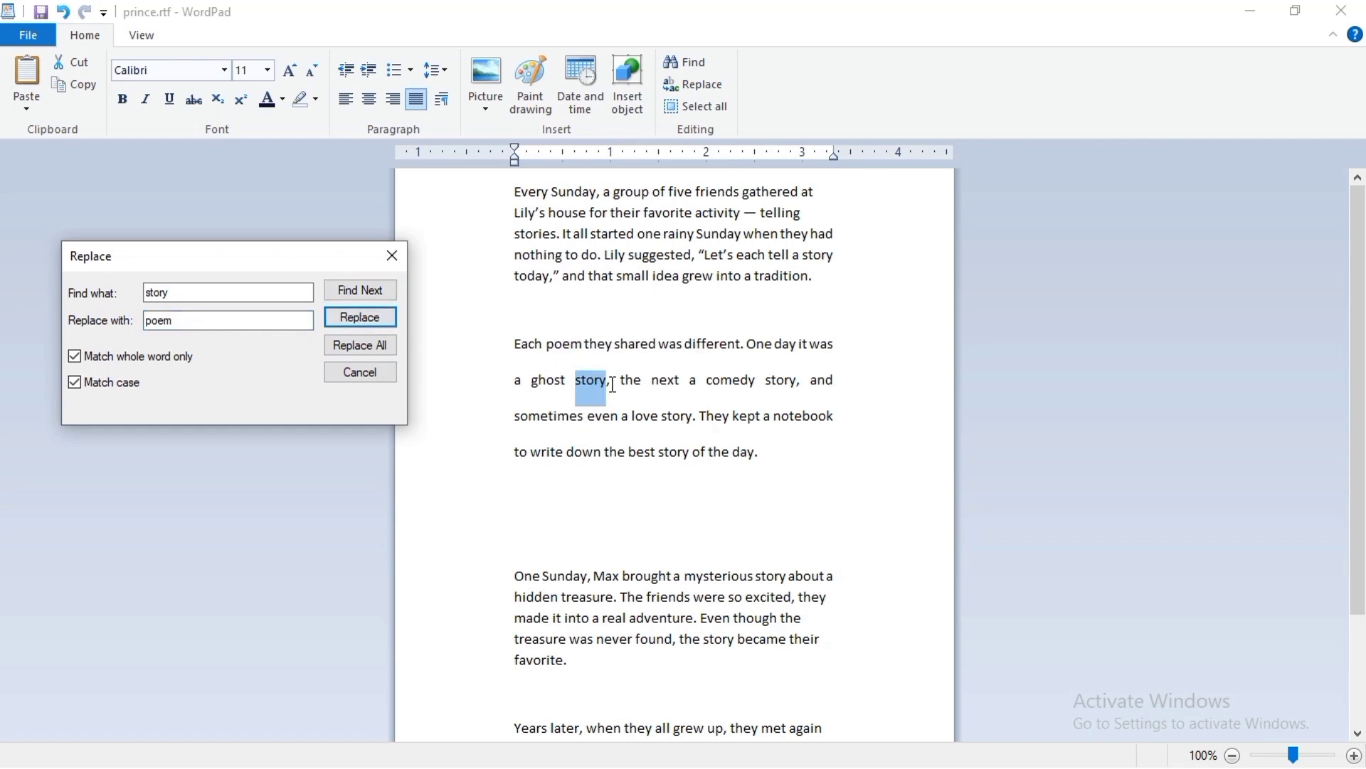
click(360, 317)
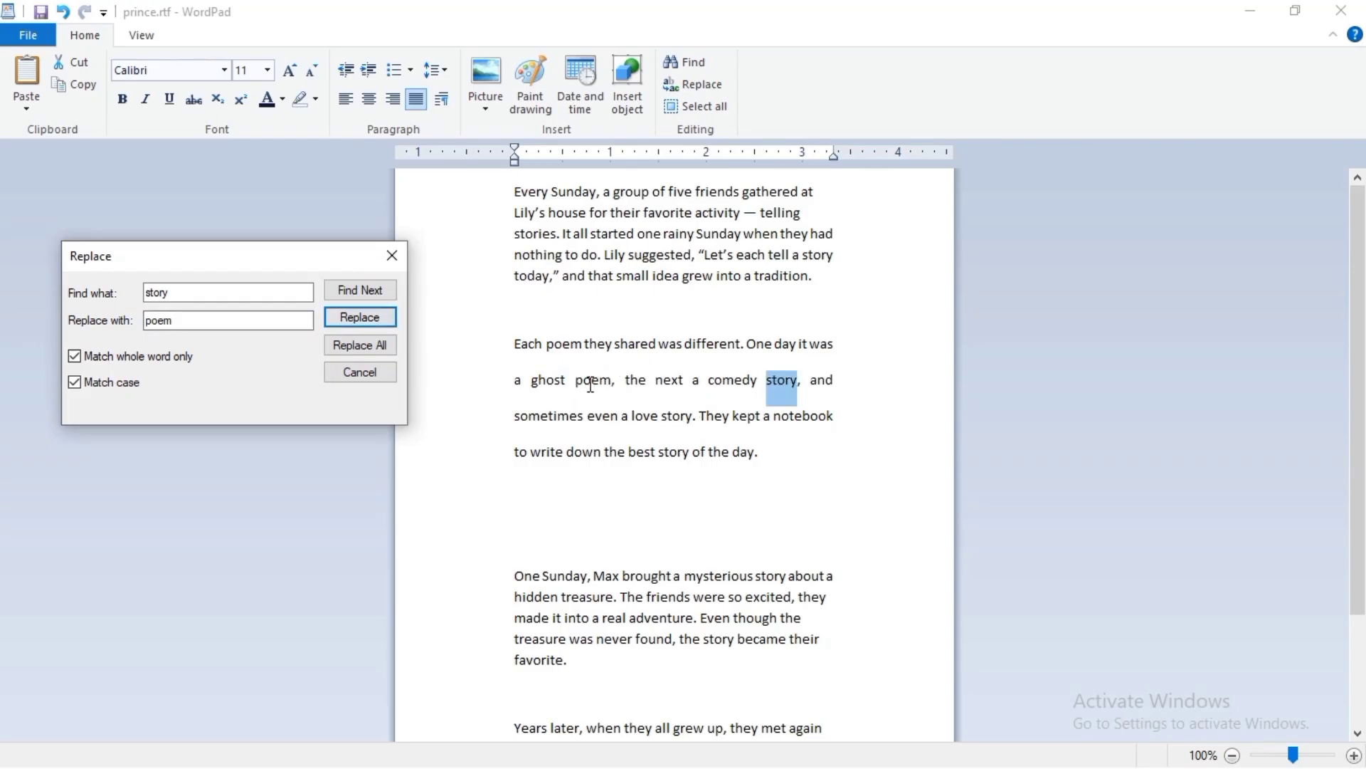
Replace all remaining matches of "story" with "poem" and close the Replace dialog
click(344, 349)
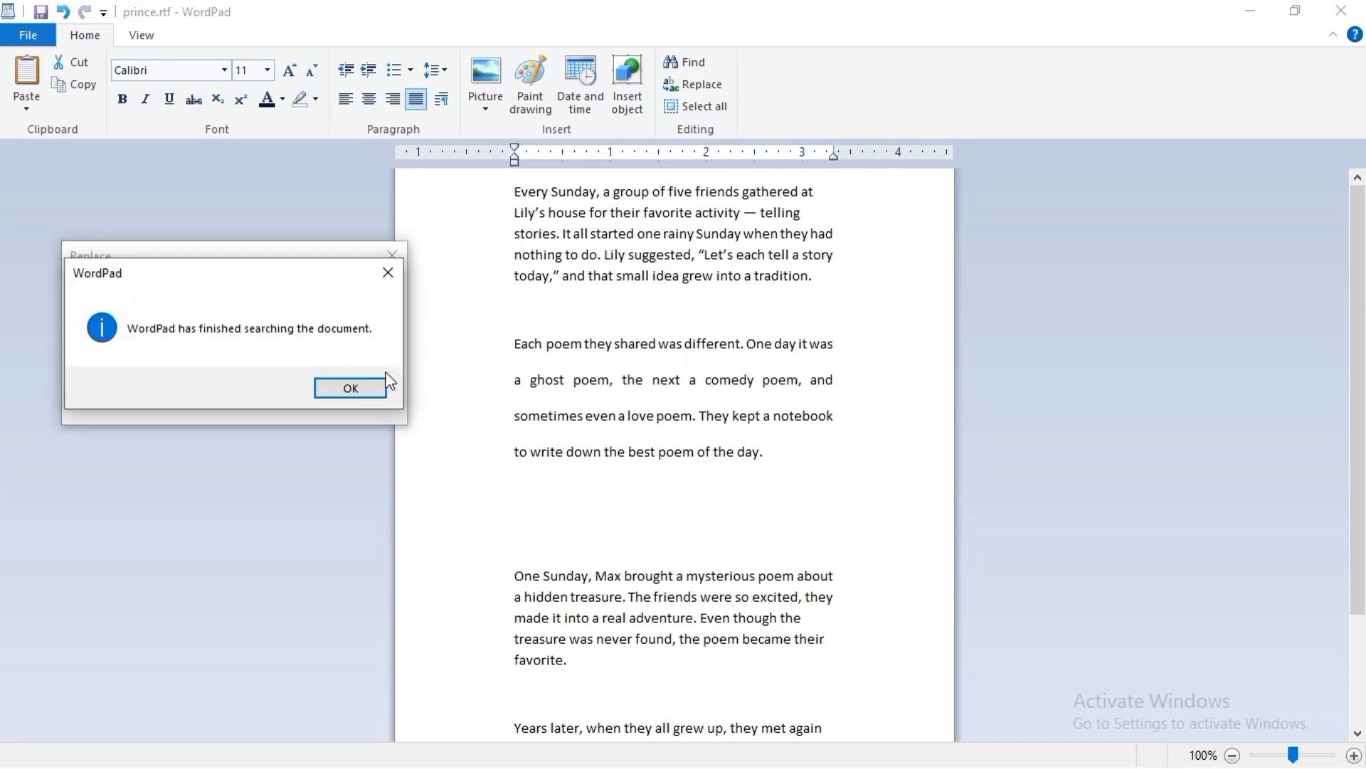
click(388, 271)
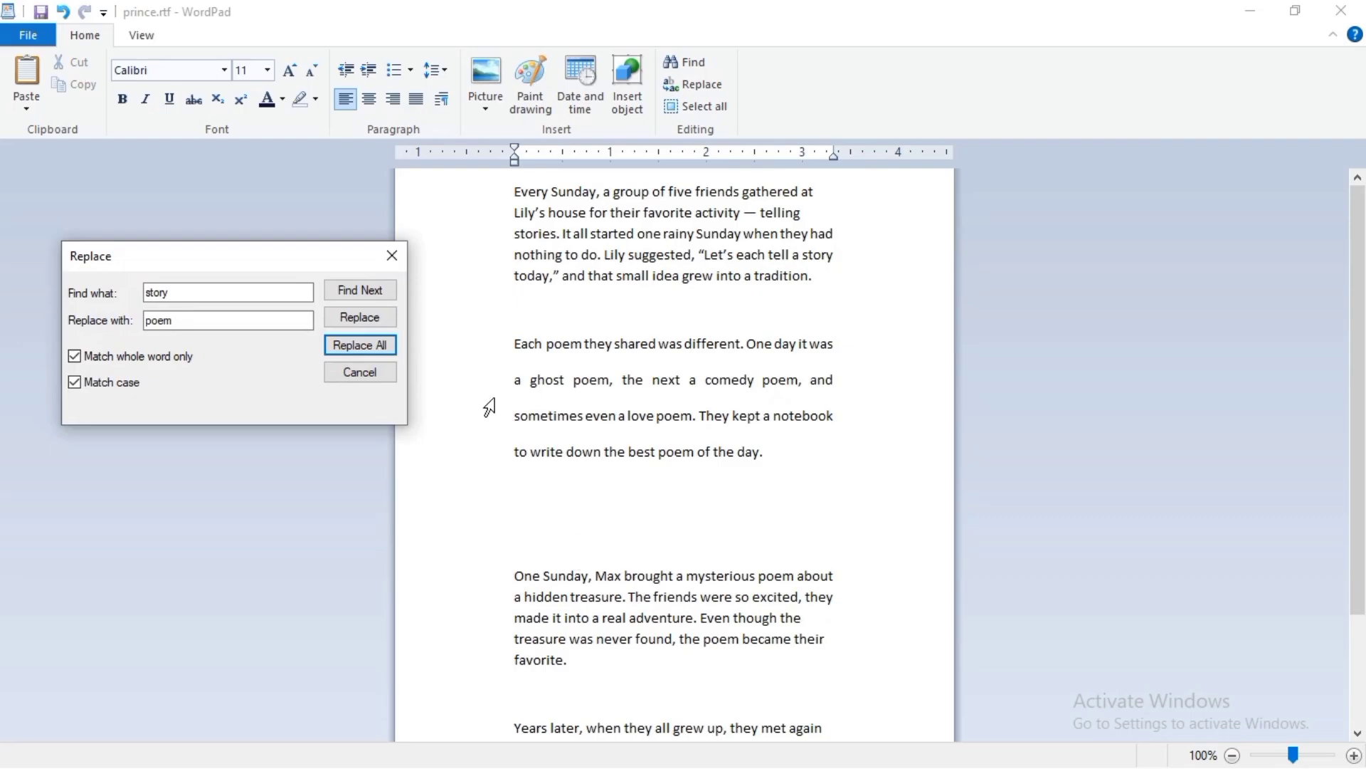
click(392, 265)
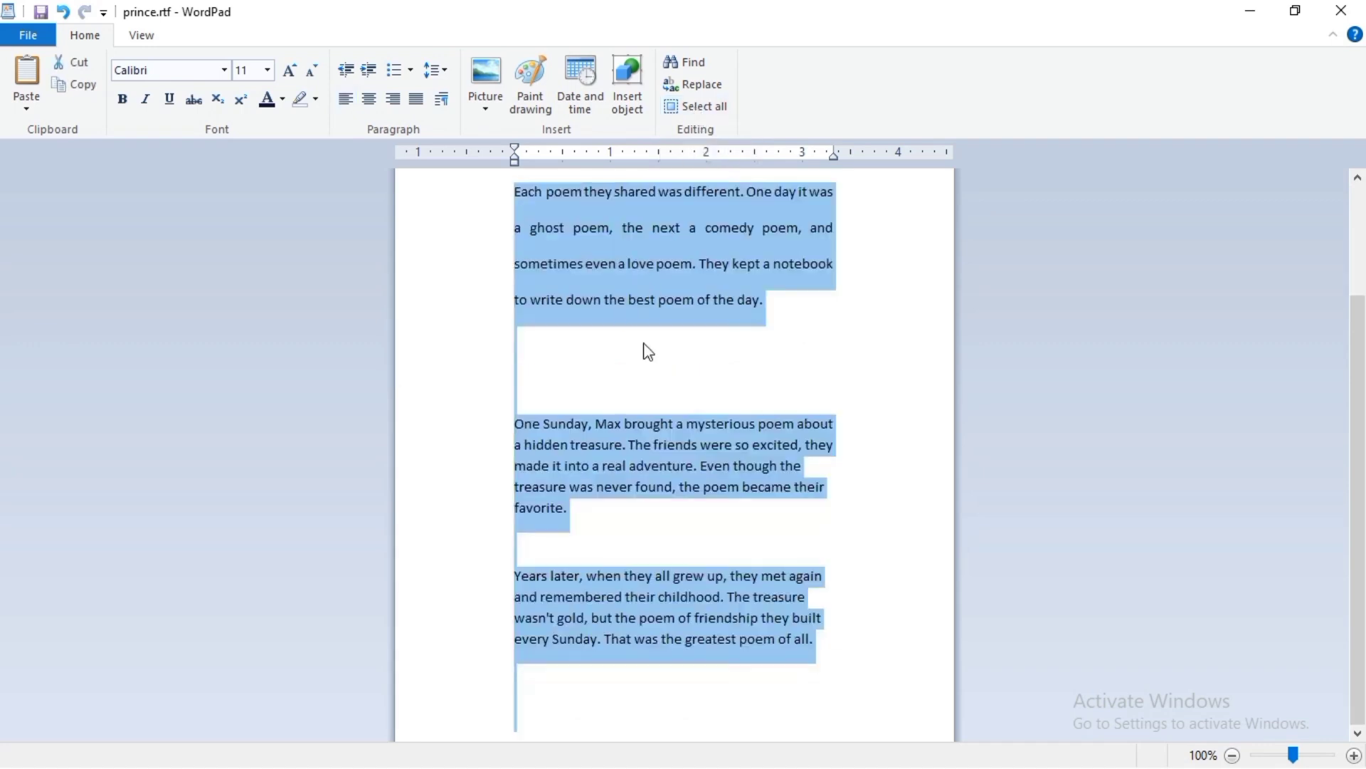
Check that the selection covers the whole document and clear the selection
scroll(667, 377, up, 3)
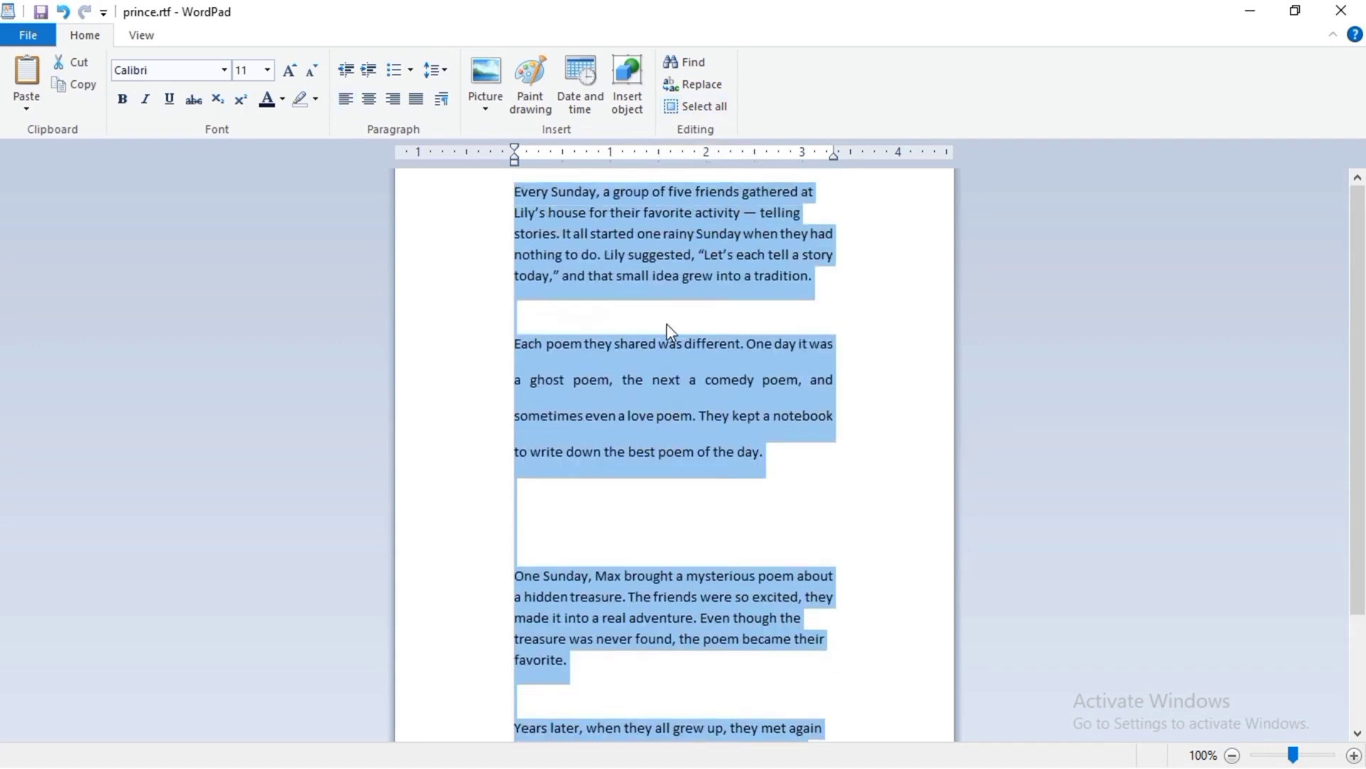
scroll(659, 317, down, 3)
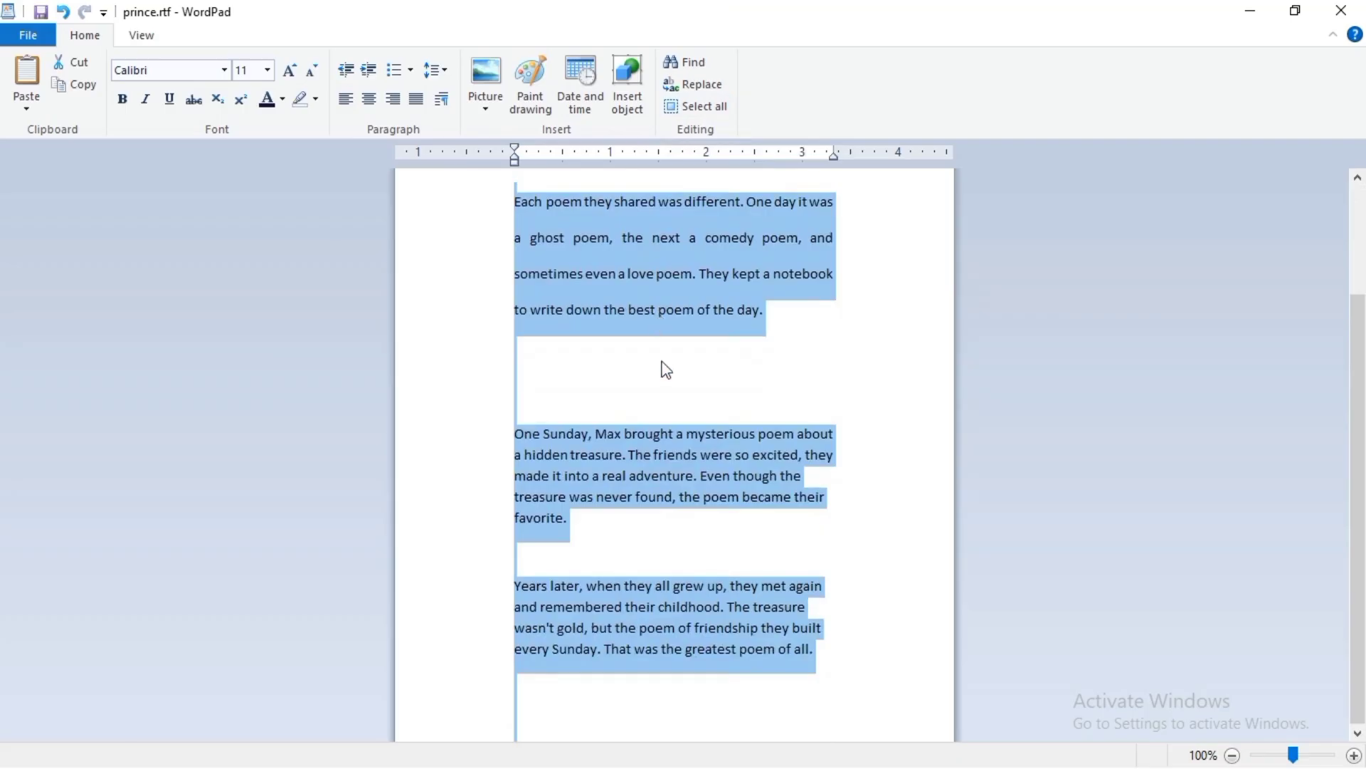
scroll(666, 376, up, 3)
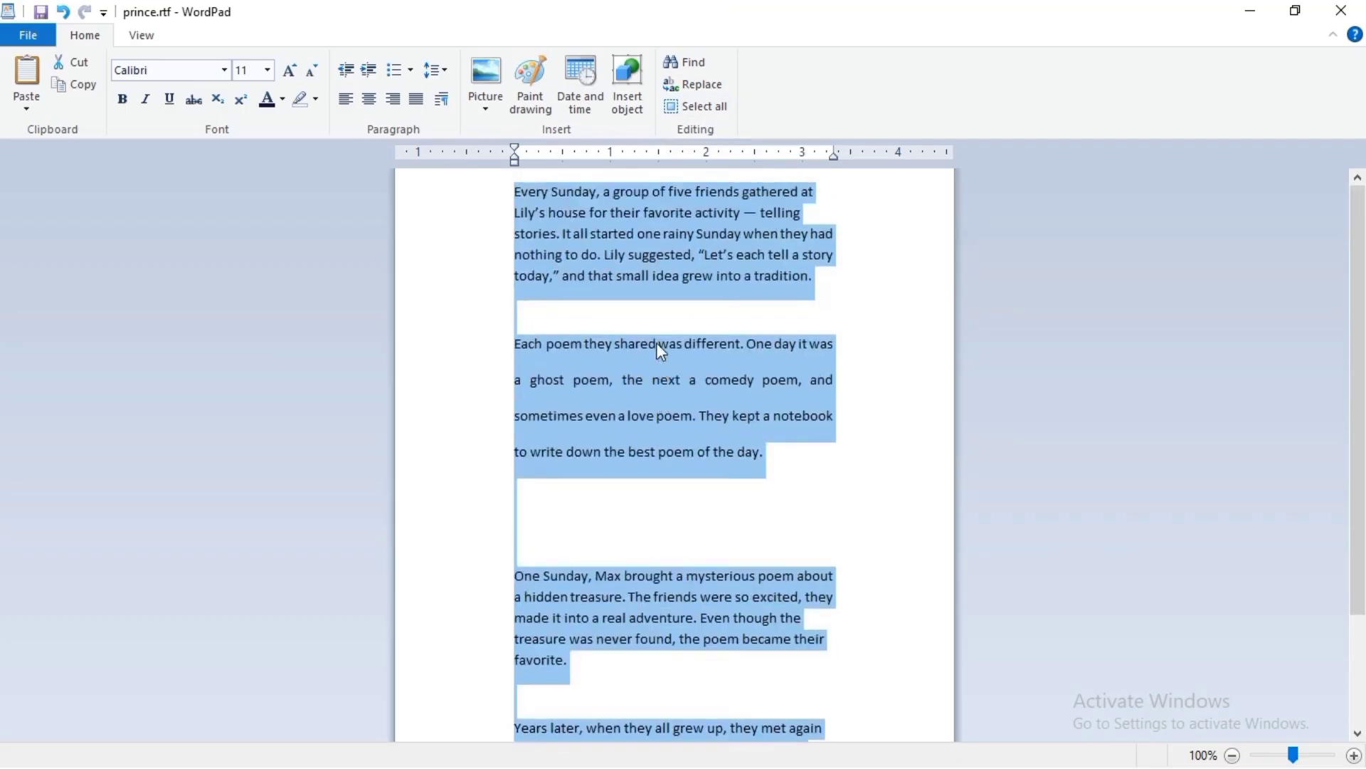
click(854, 308)
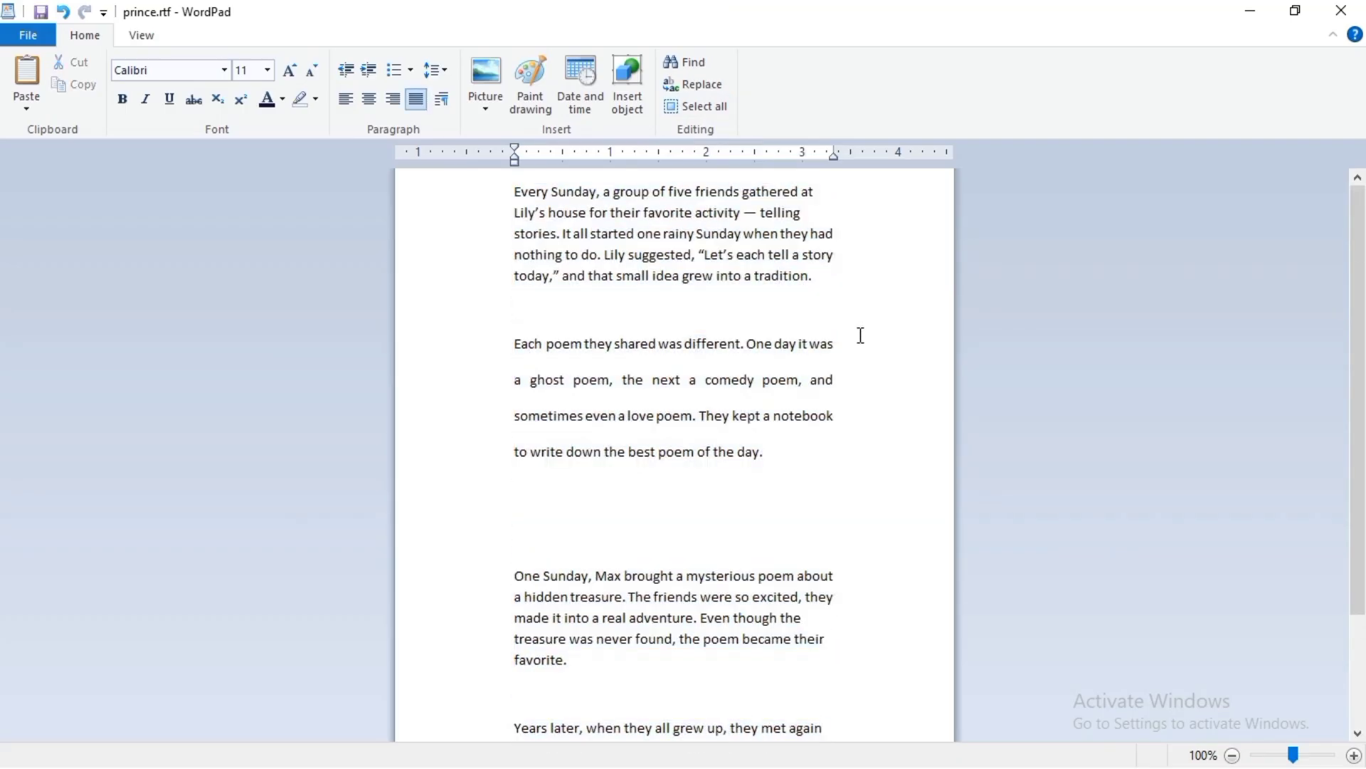
Select all the text in the document, look it over and deselect it
key(ctrl+shift+End)
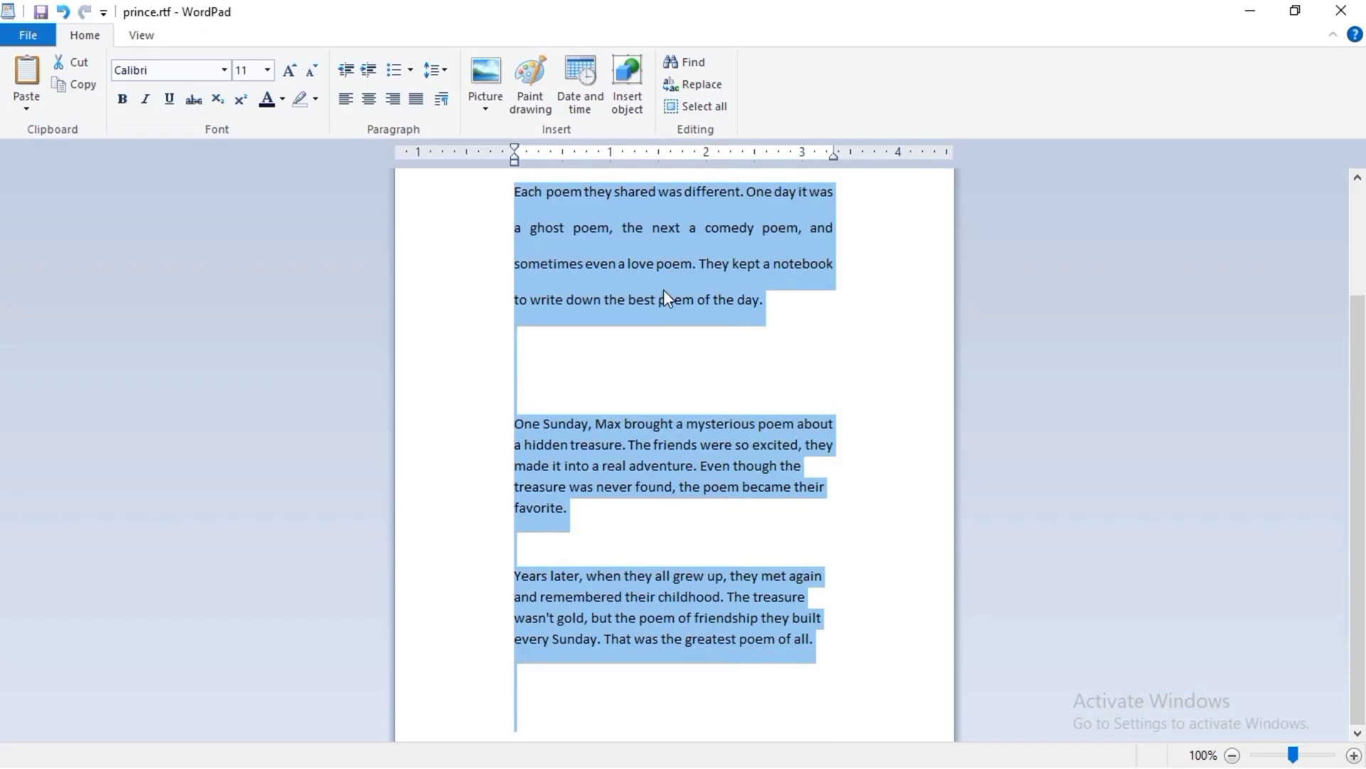
scroll(676, 313, up, 1)
scroll(705, 348, up, 3)
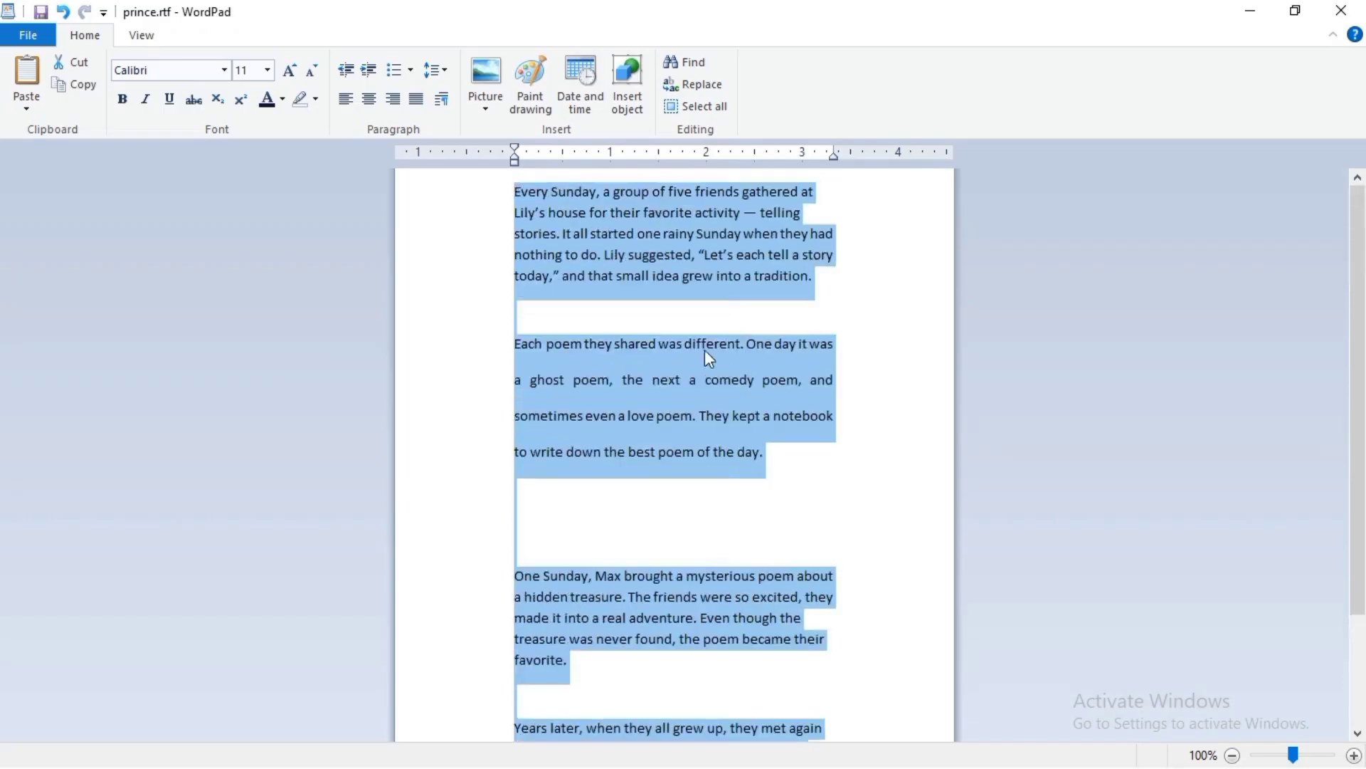
click(844, 296)
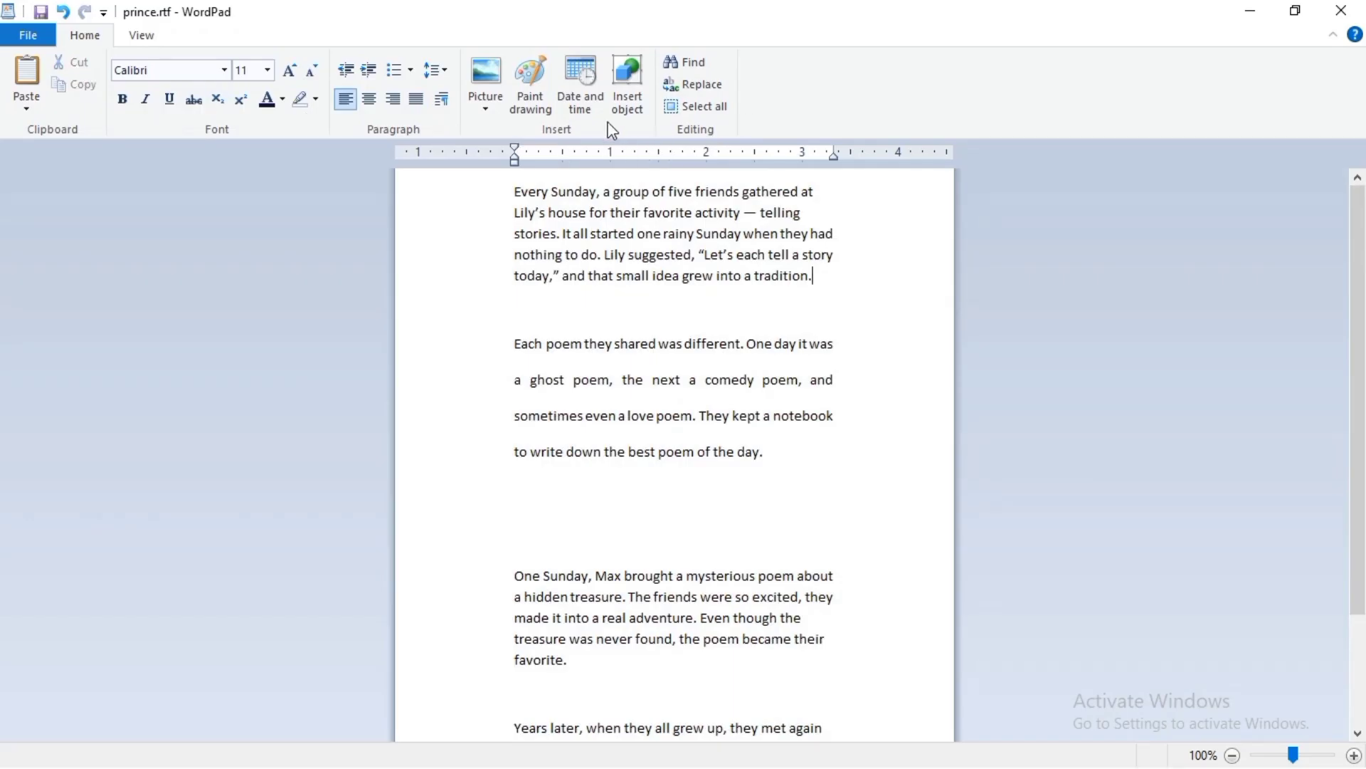
Enlarge the document view by four zoom levels
click(139, 37)
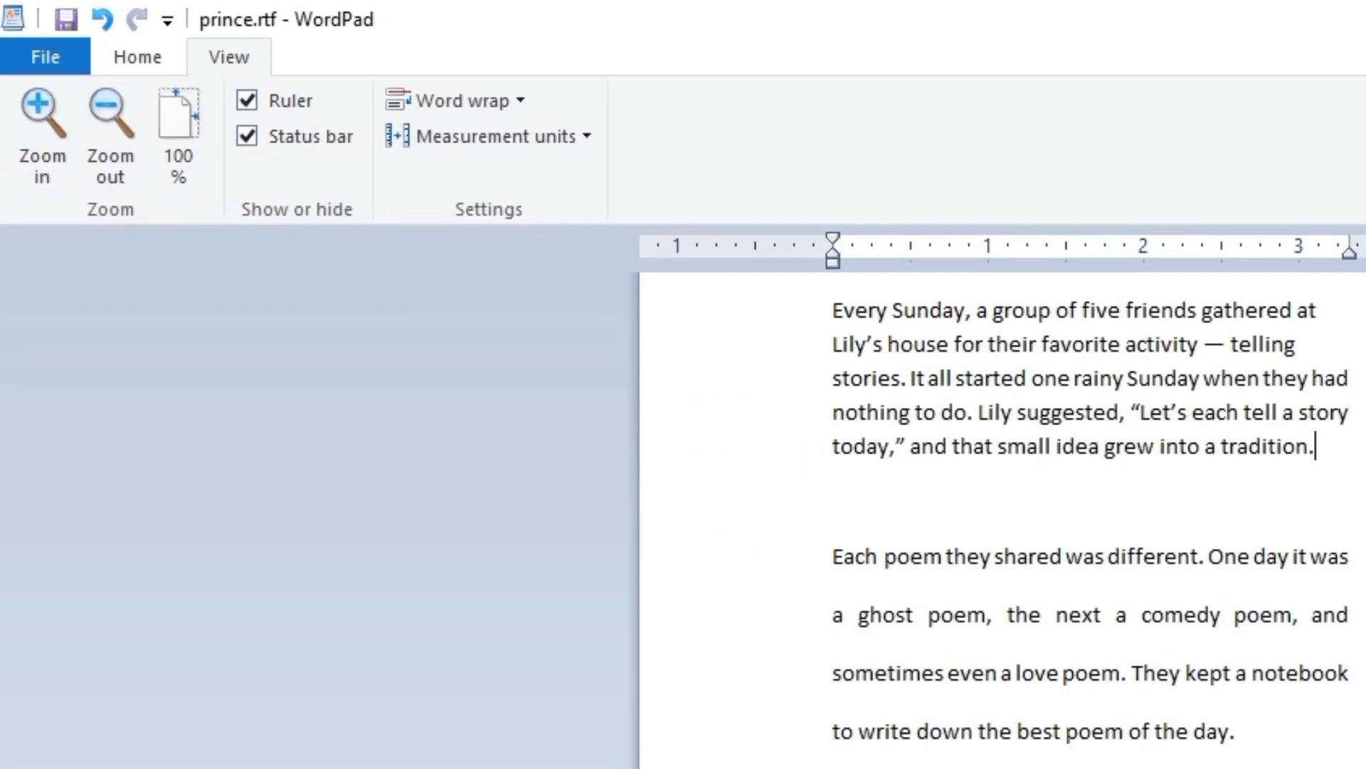
click(39, 110)
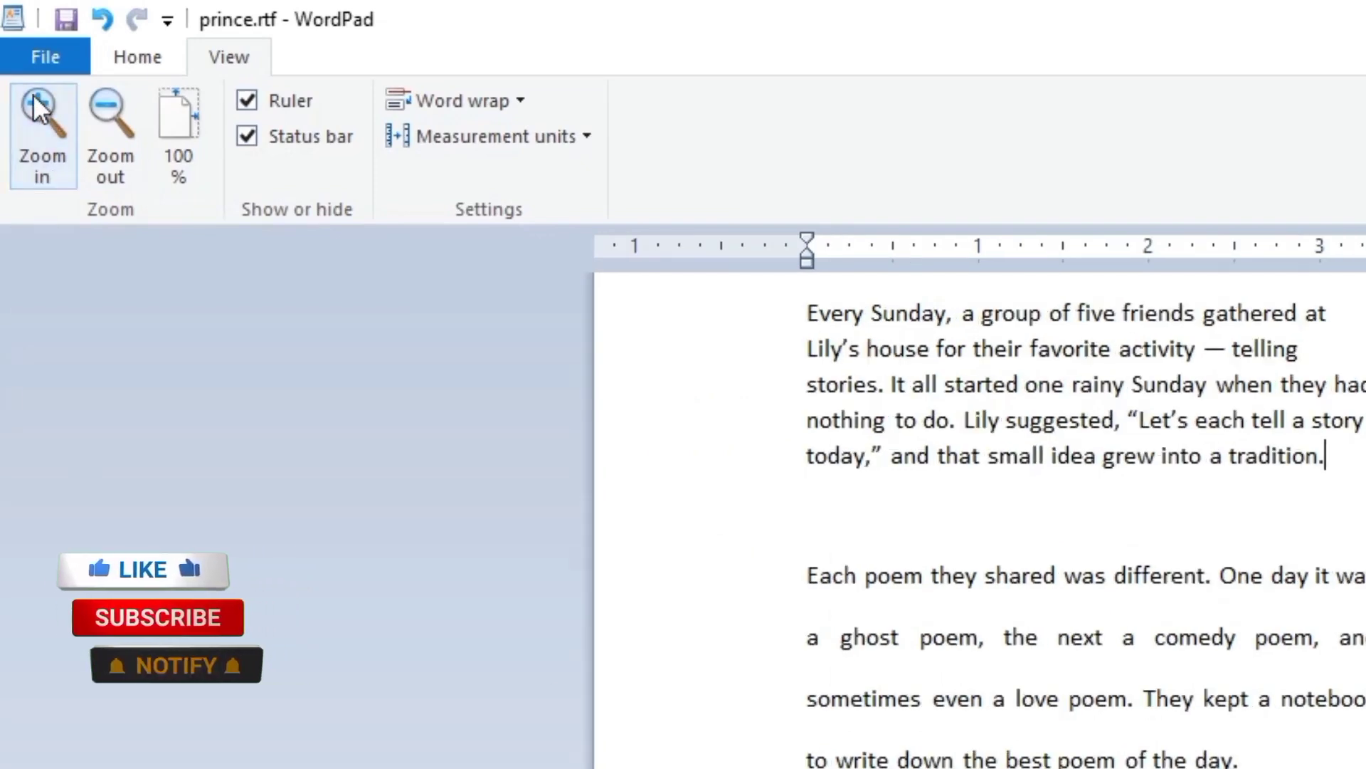
click(35, 101)
click(36, 101)
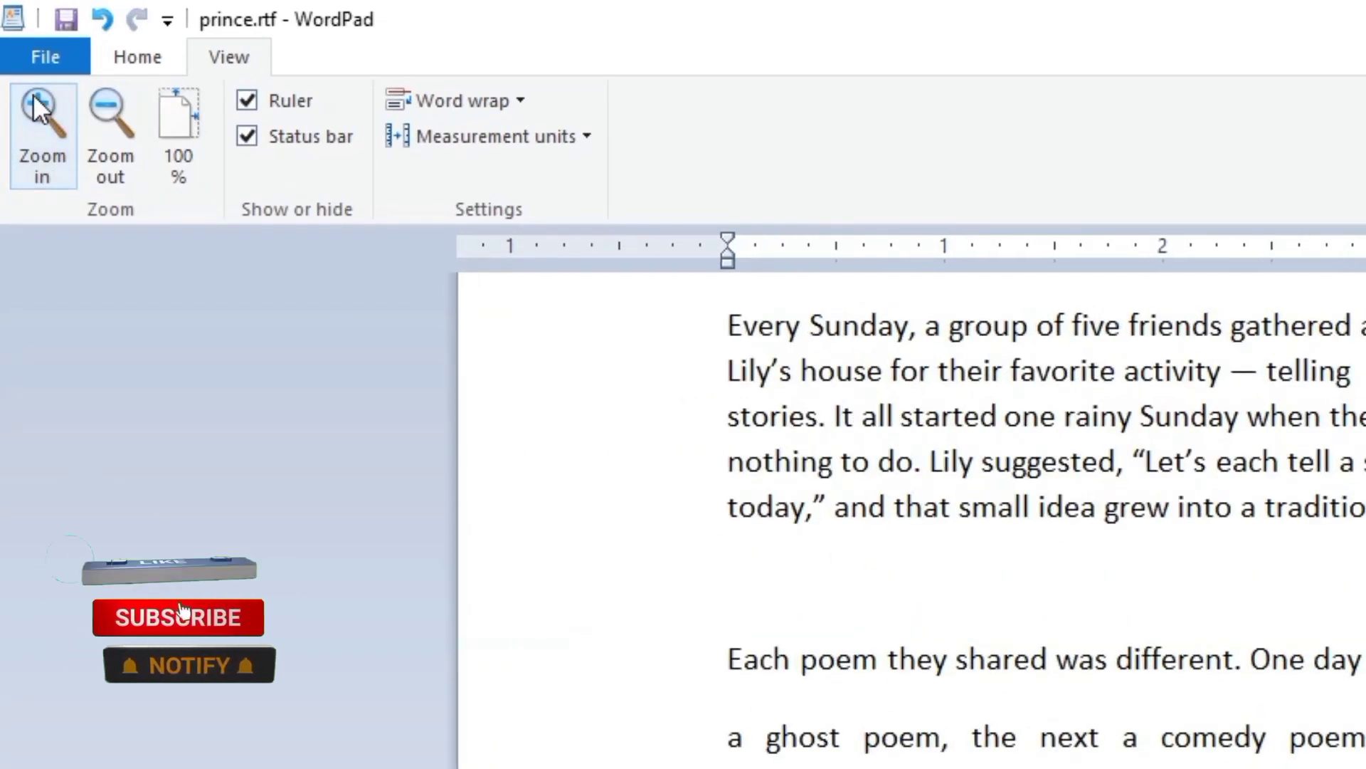
click(36, 101)
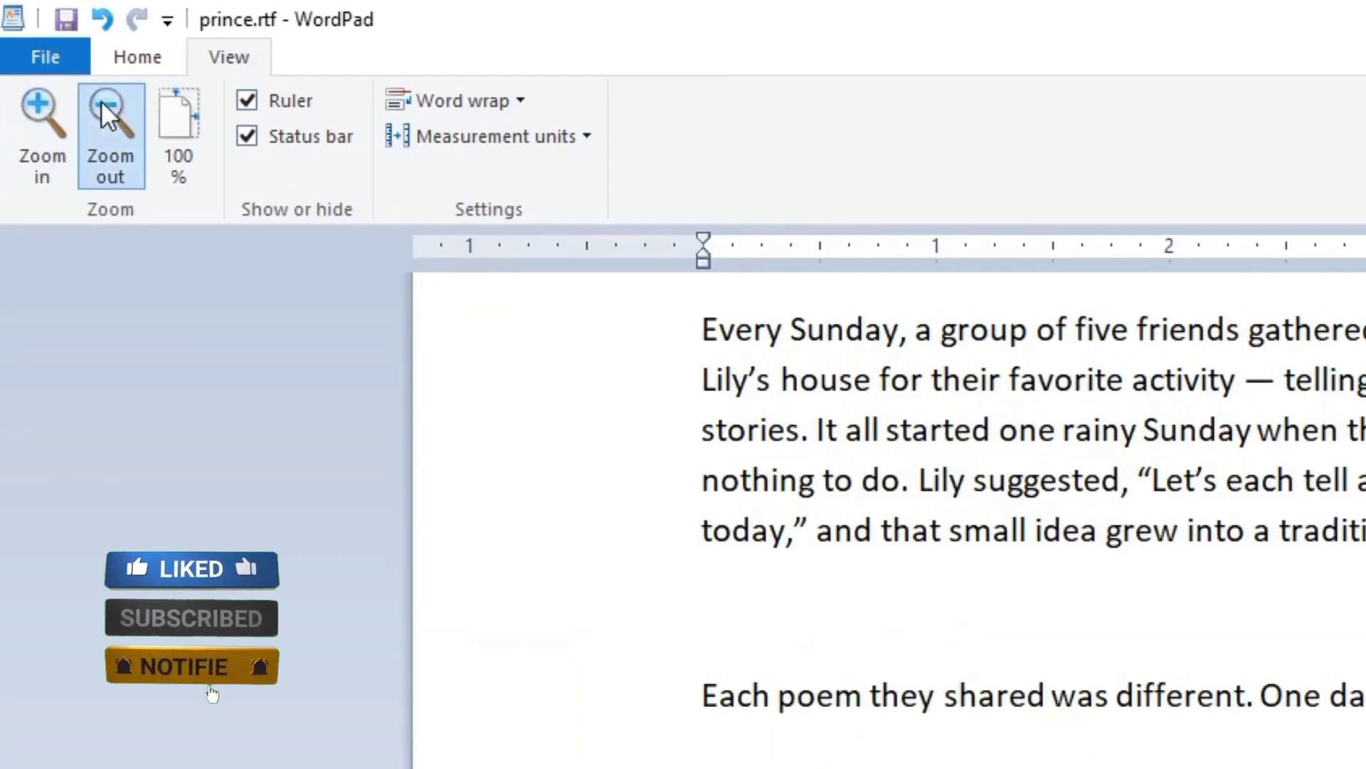
Zoom the document out by two levels and reset the view to 100%
click(101, 100)
click(101, 100)
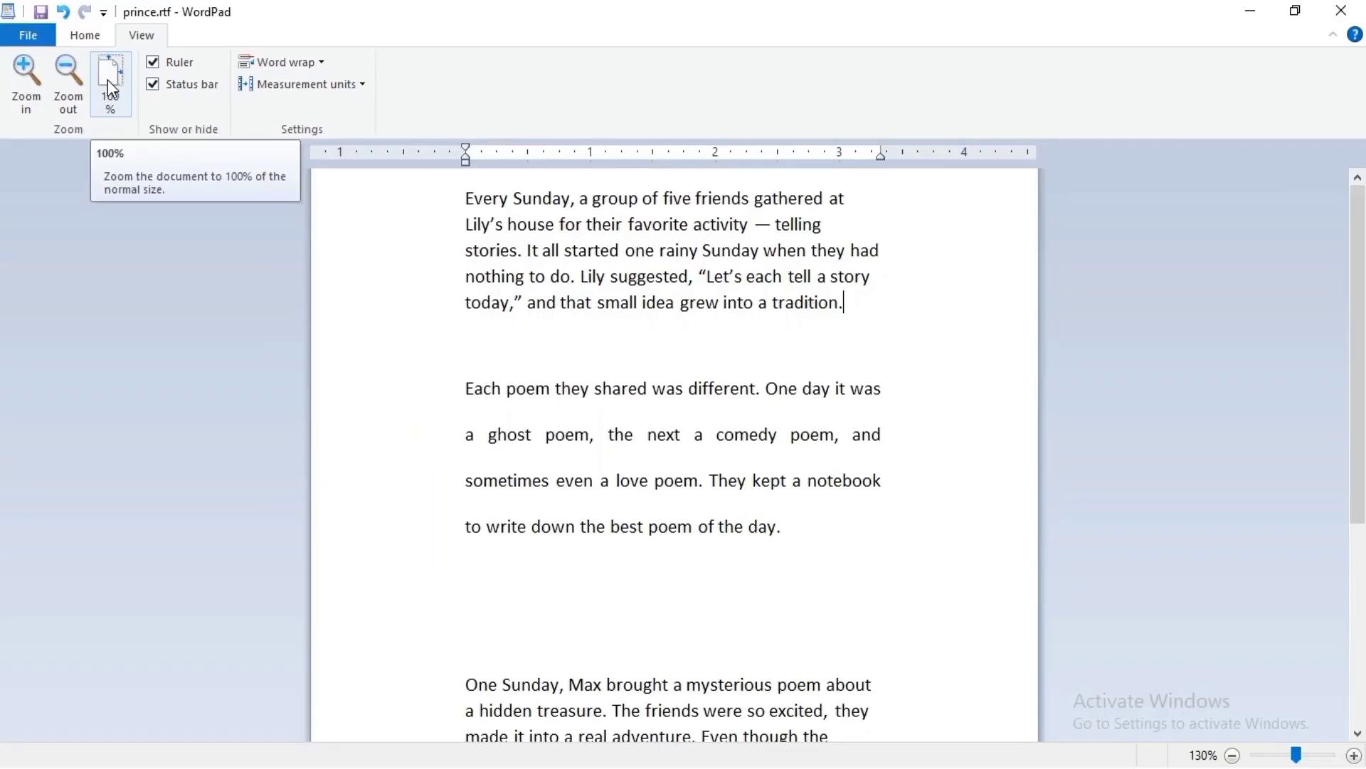
click(108, 80)
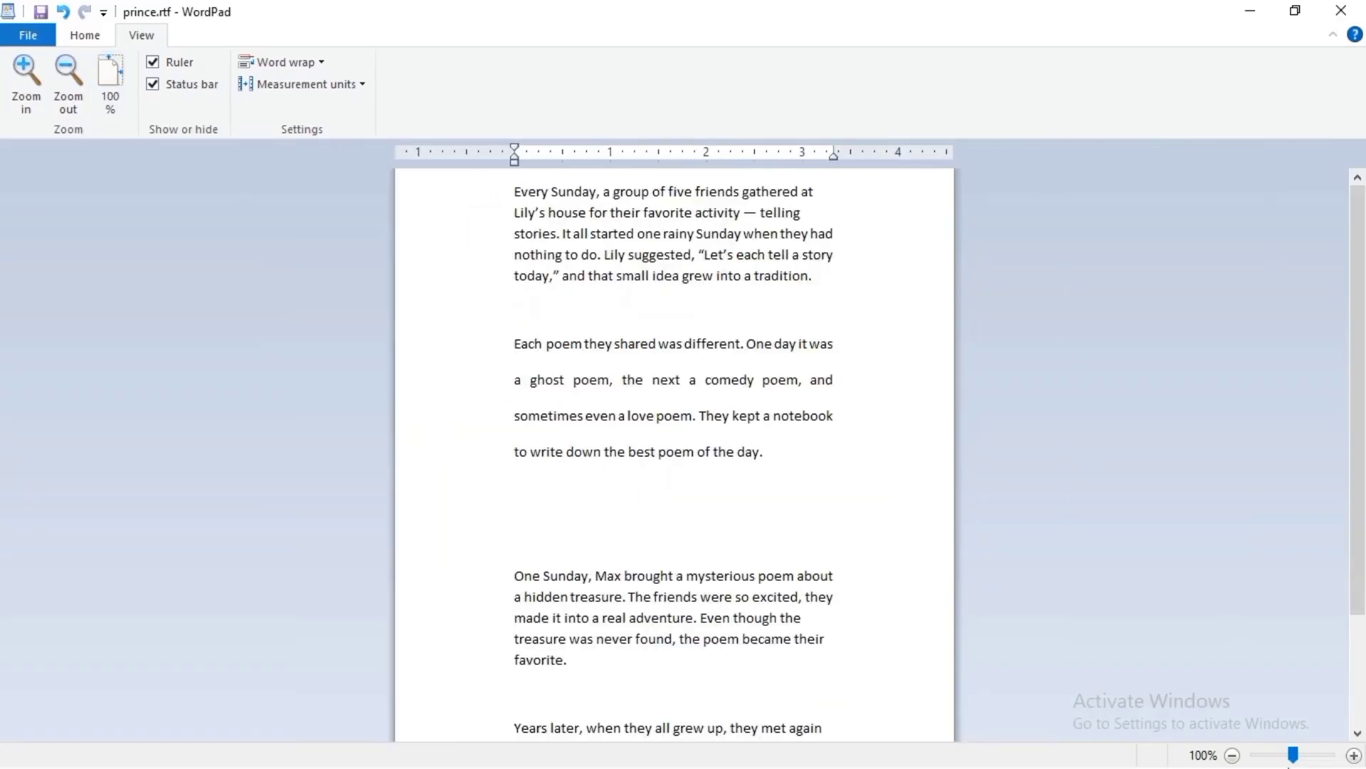
Enlarge the document view to 260% and return it to 100%
click(1325, 756)
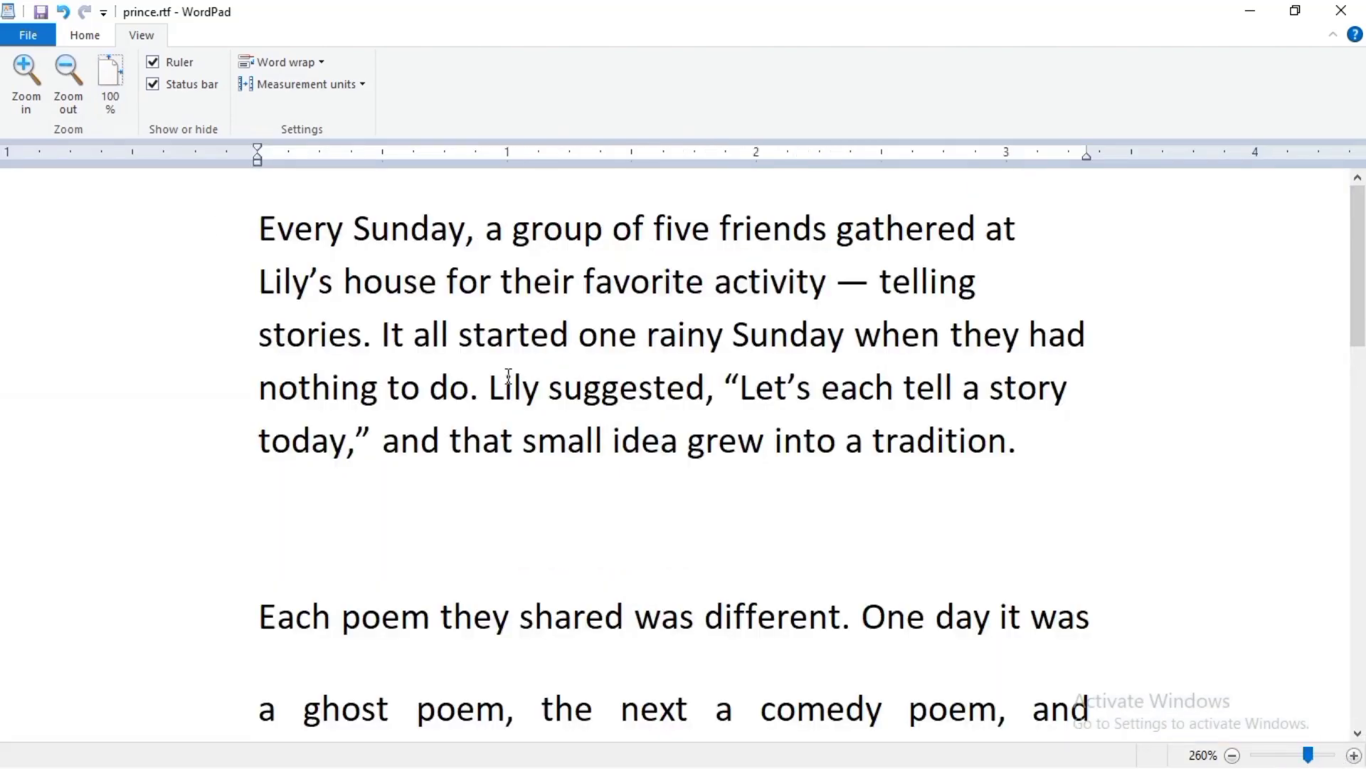
click(108, 76)
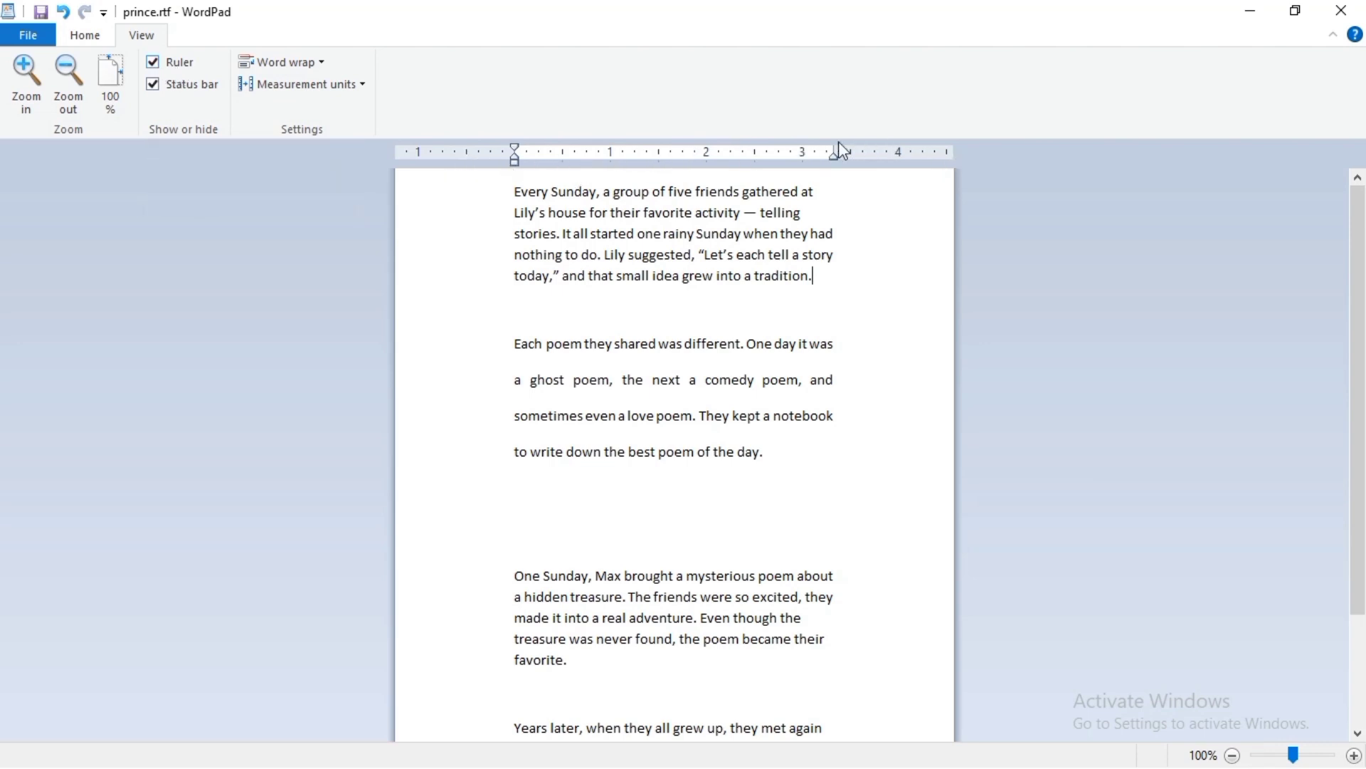
Hide and restore the ruler, and do the same with the status bar
click(153, 62)
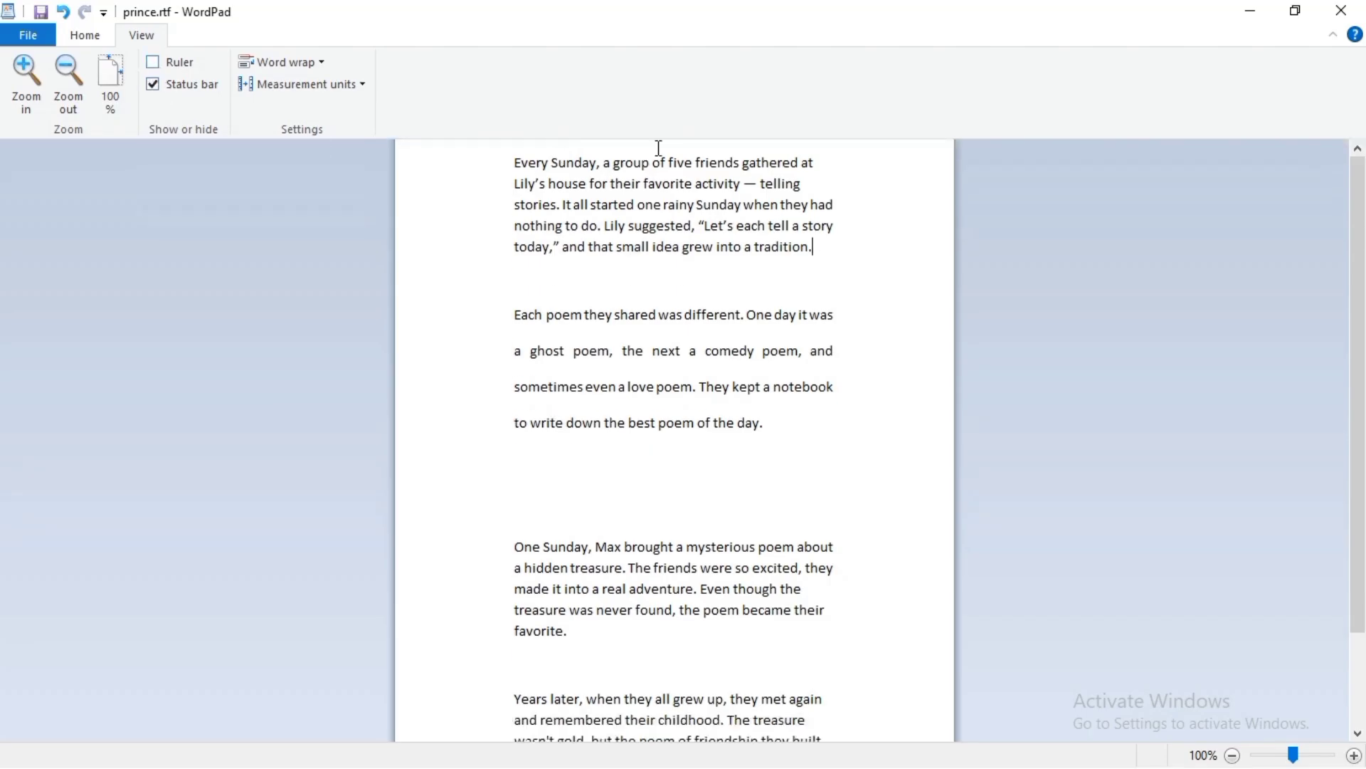
click(153, 64)
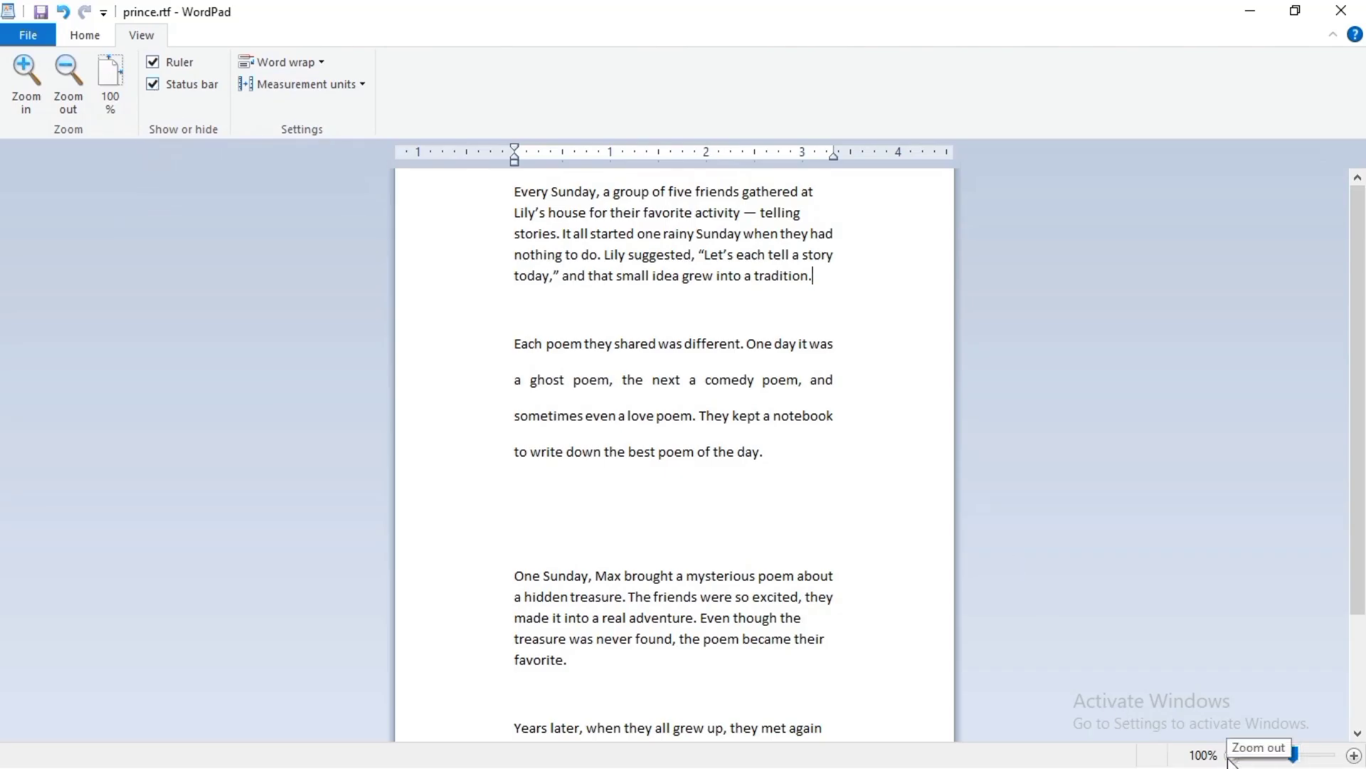
click(154, 85)
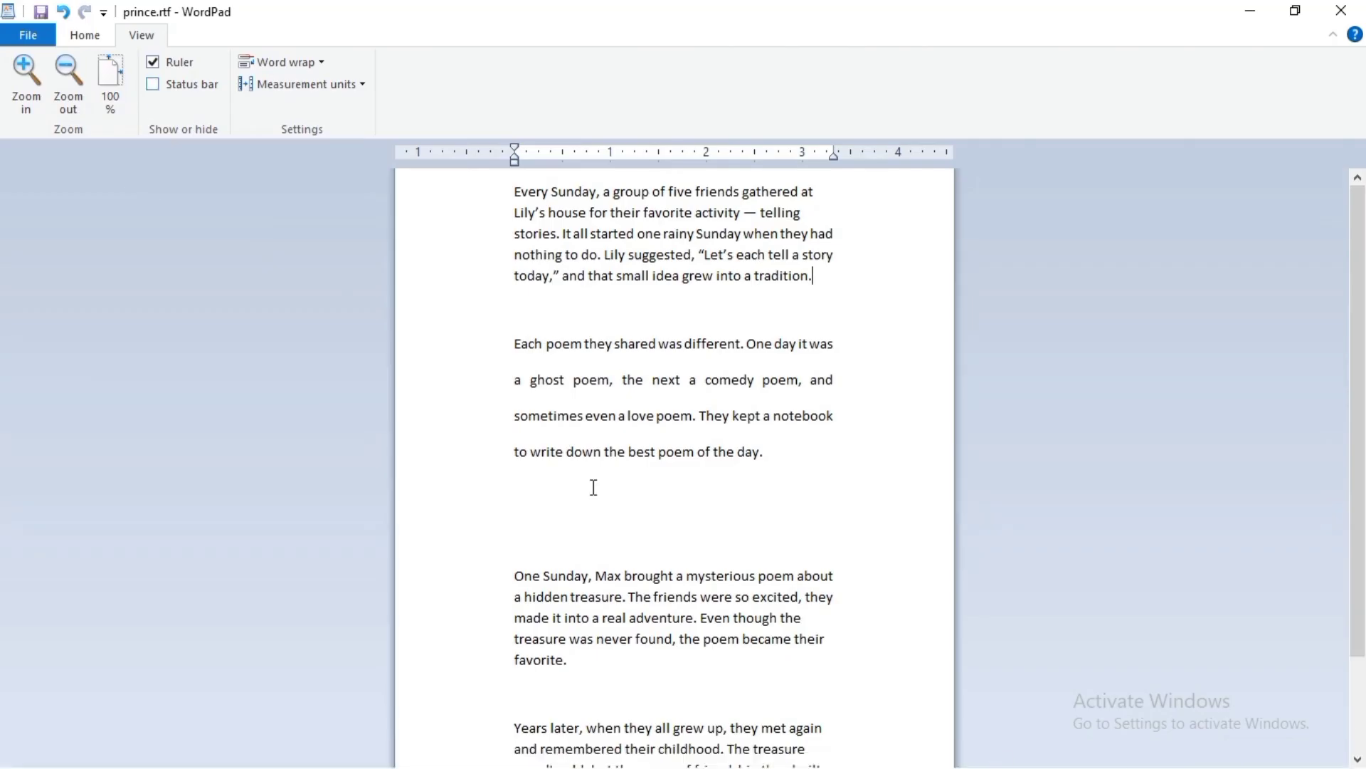
click(153, 84)
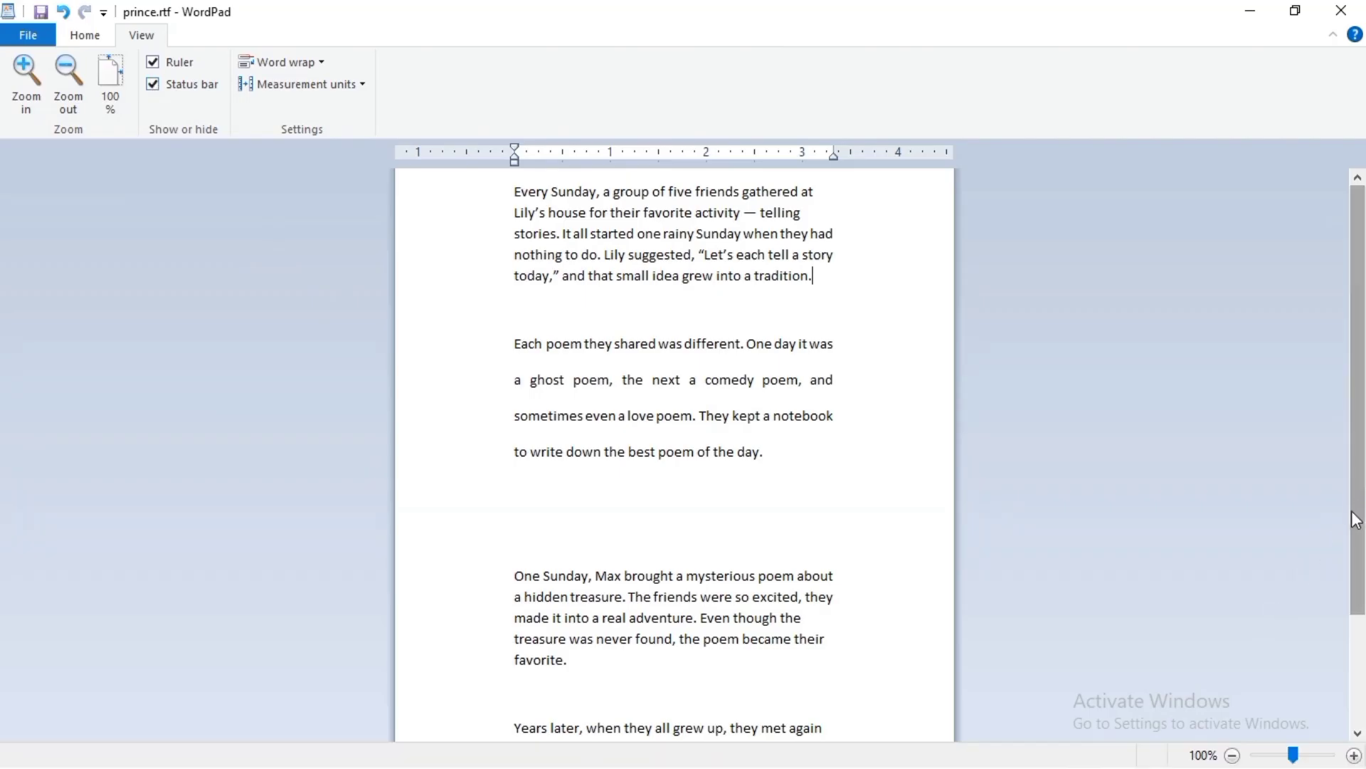
drag(1358, 516, 991, 488)
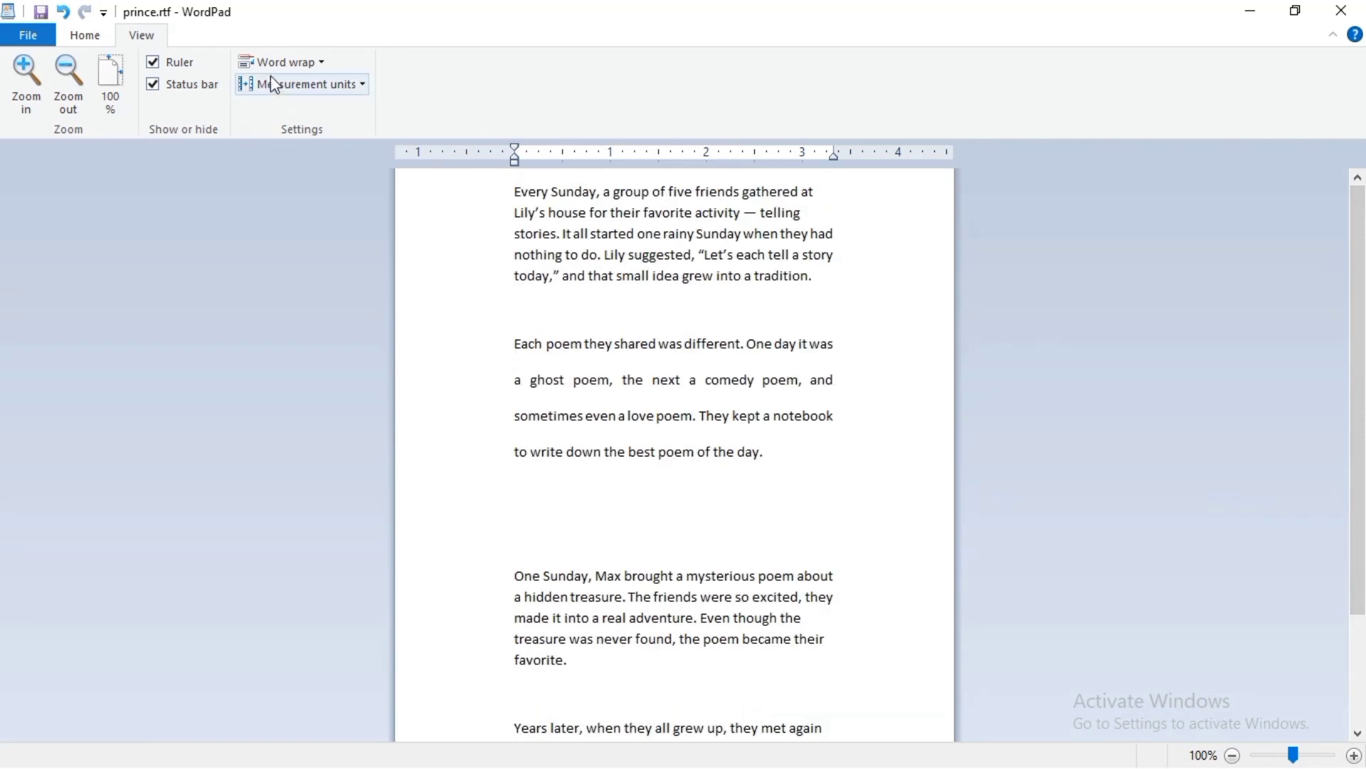
Set the word wrap to No wrap and view the unwrapped lines from end to start
click(321, 63)
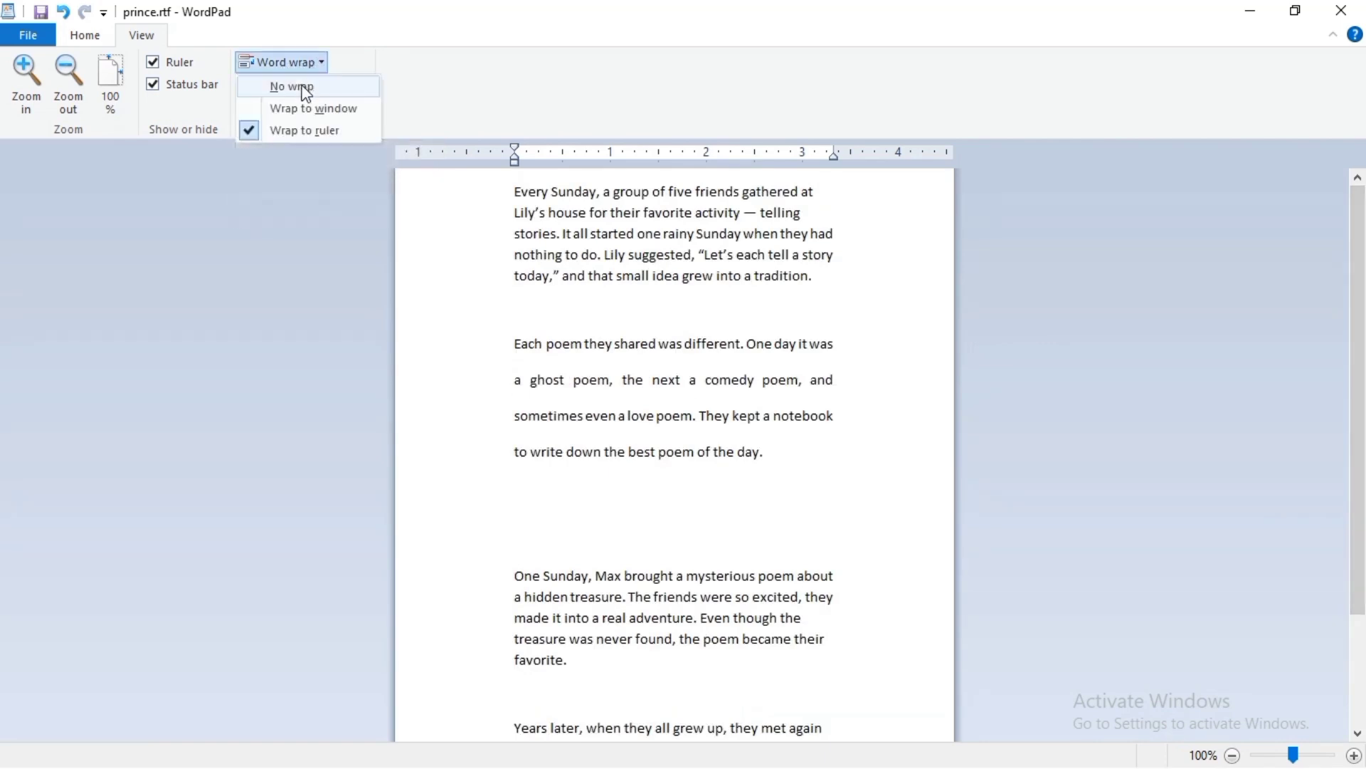
click(259, 91)
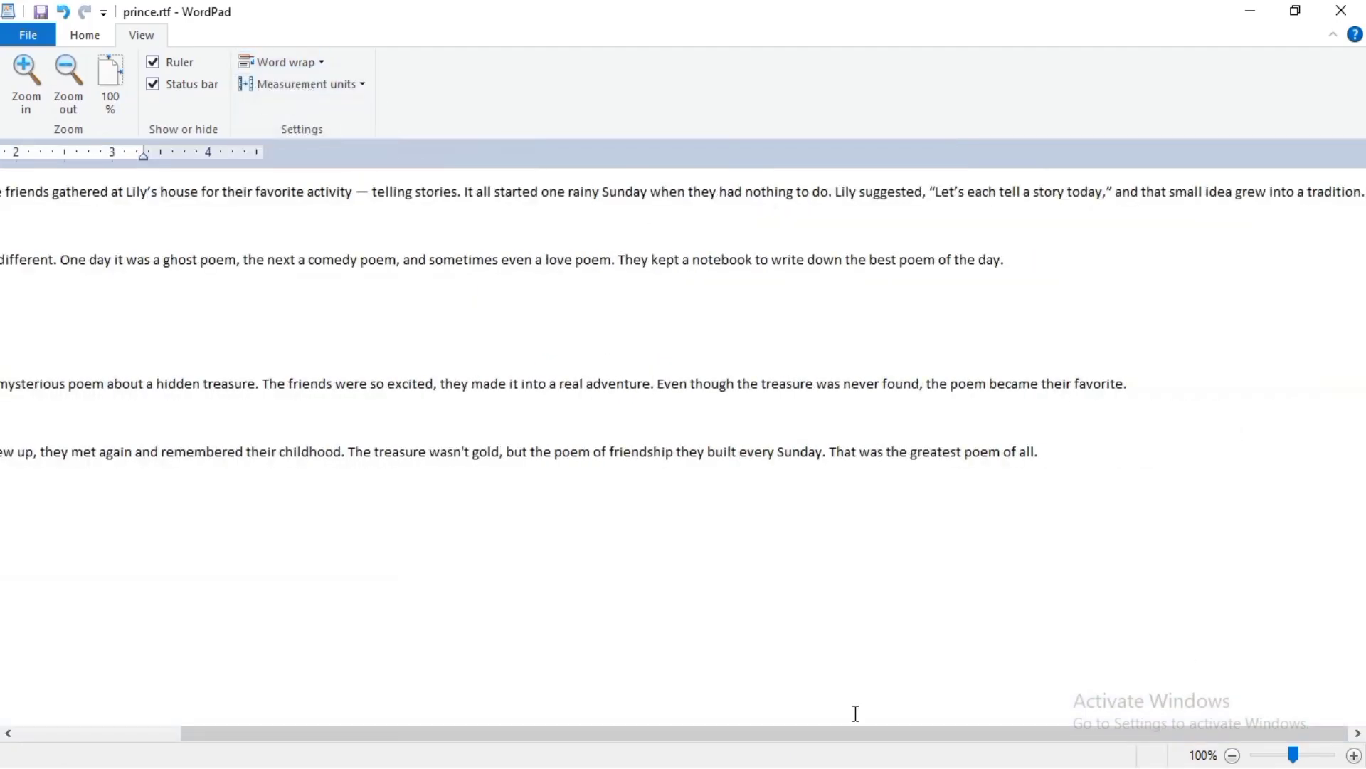
drag(772, 735, 819, 760)
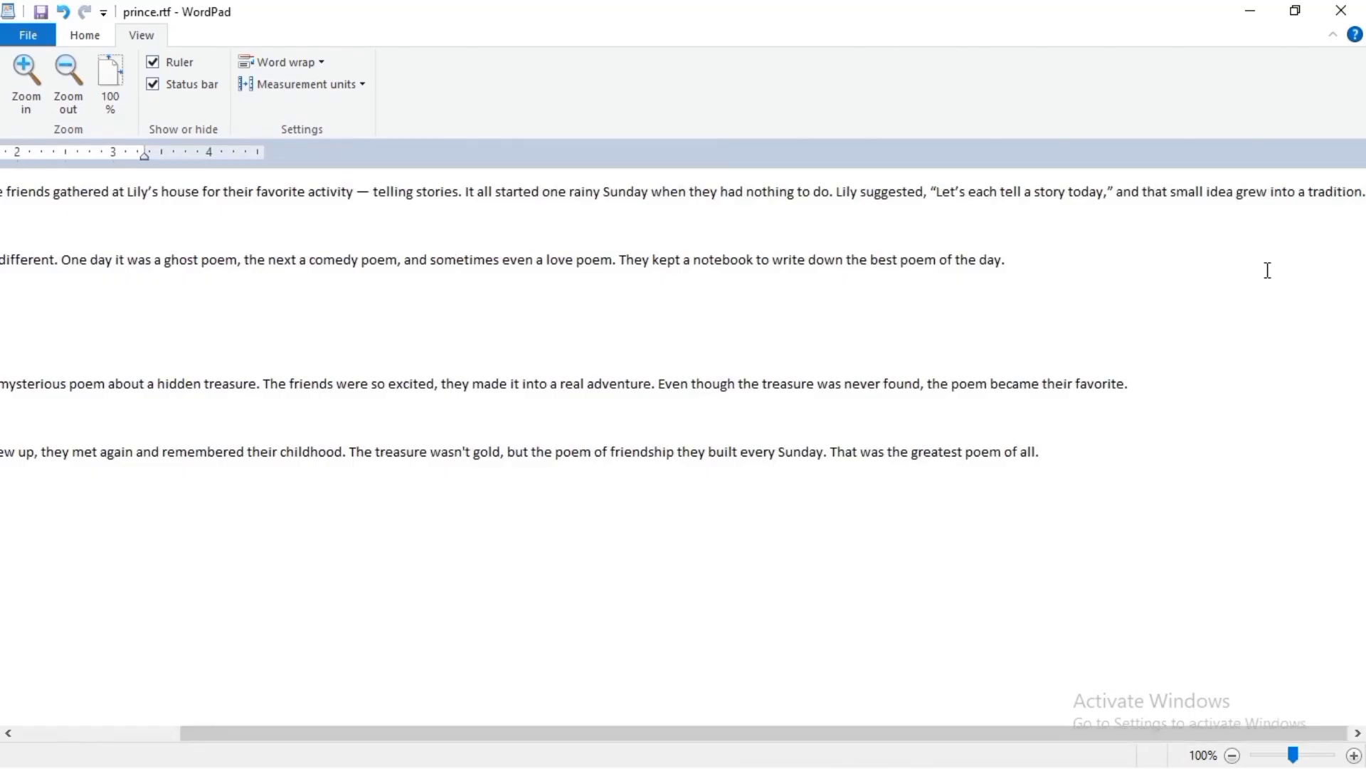
drag(808, 734, 601, 741)
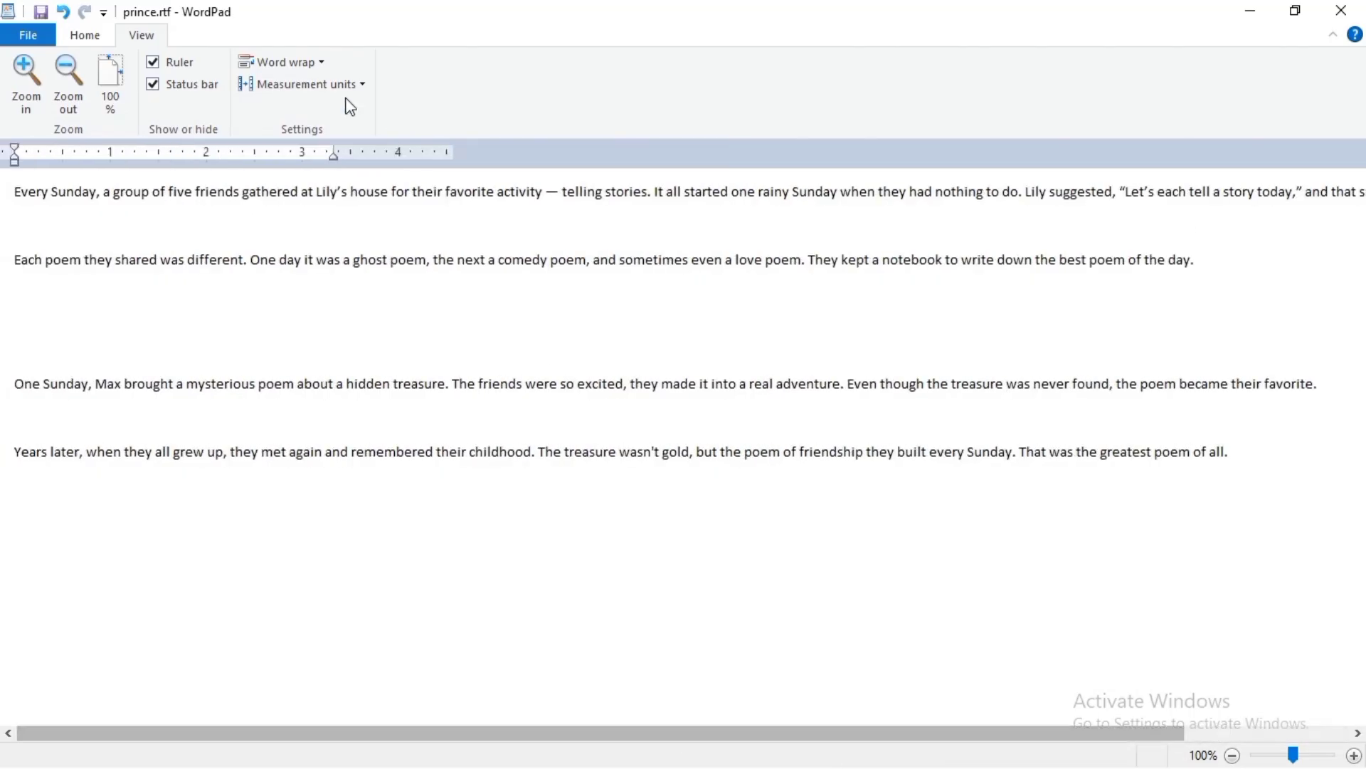
Try the Wrap to window setting and switch the word wrap back to Wrap to ruler
click(320, 64)
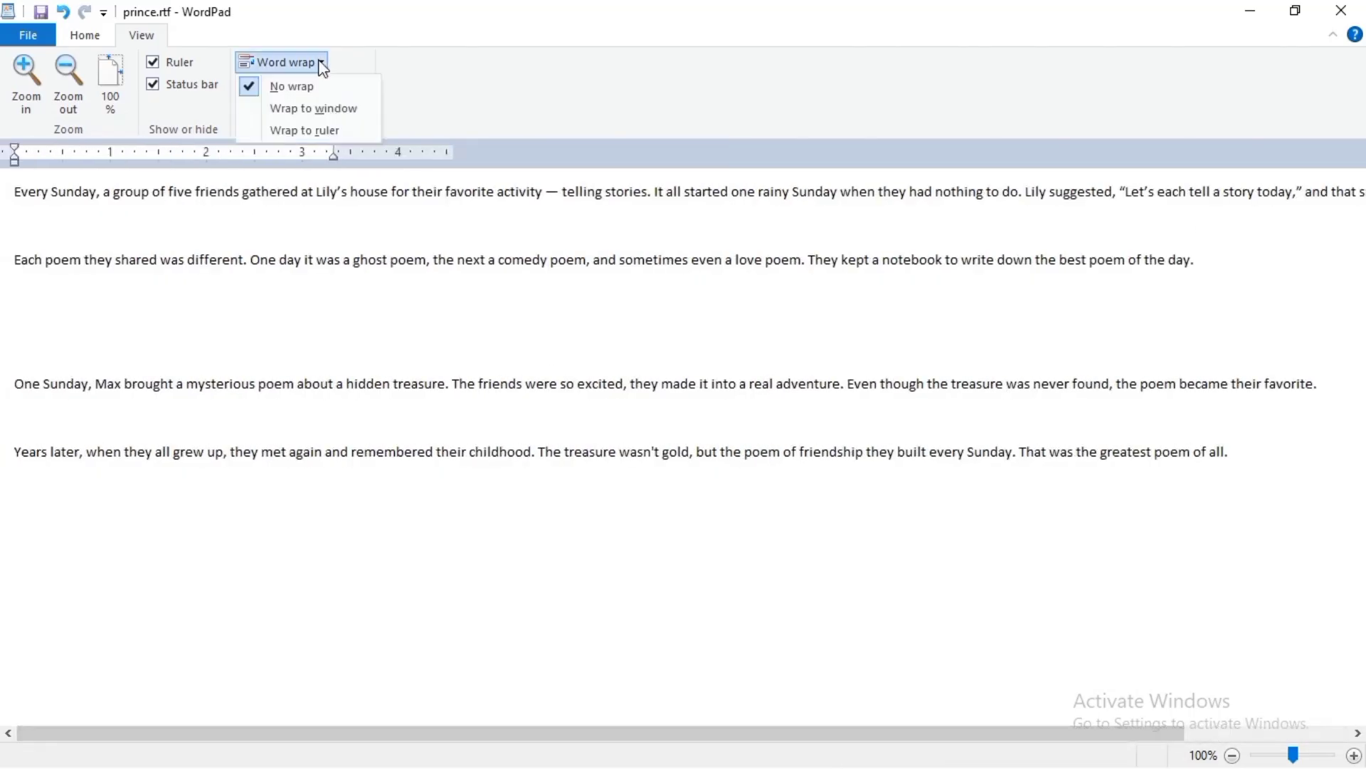
click(333, 111)
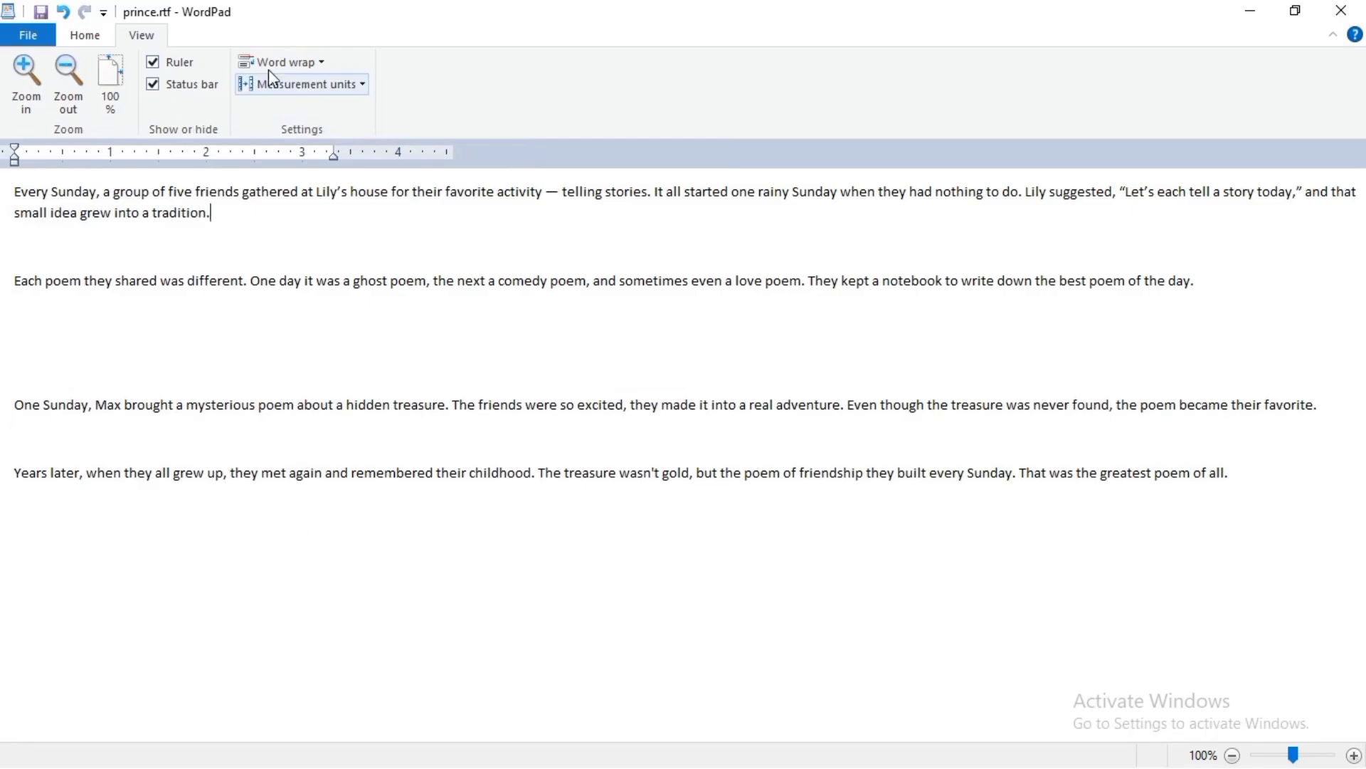
click(320, 62)
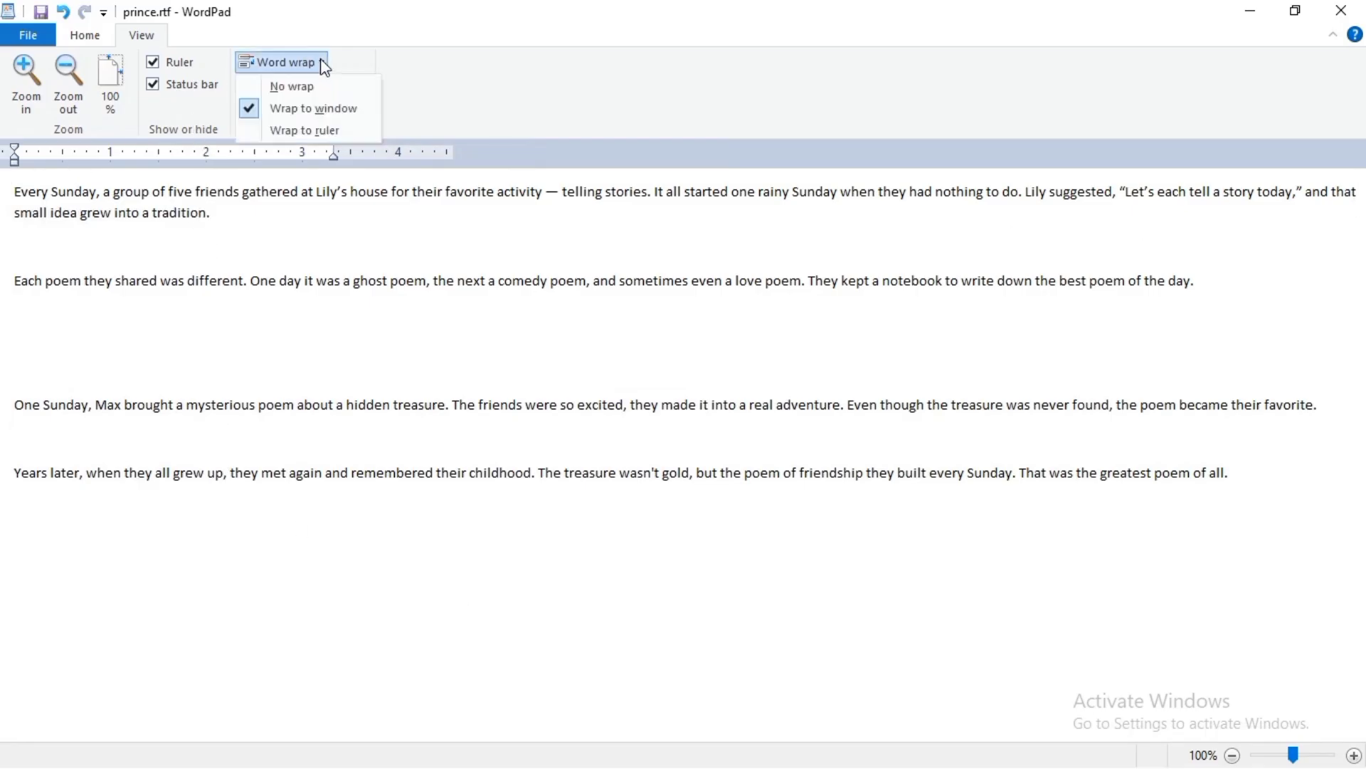
click(300, 131)
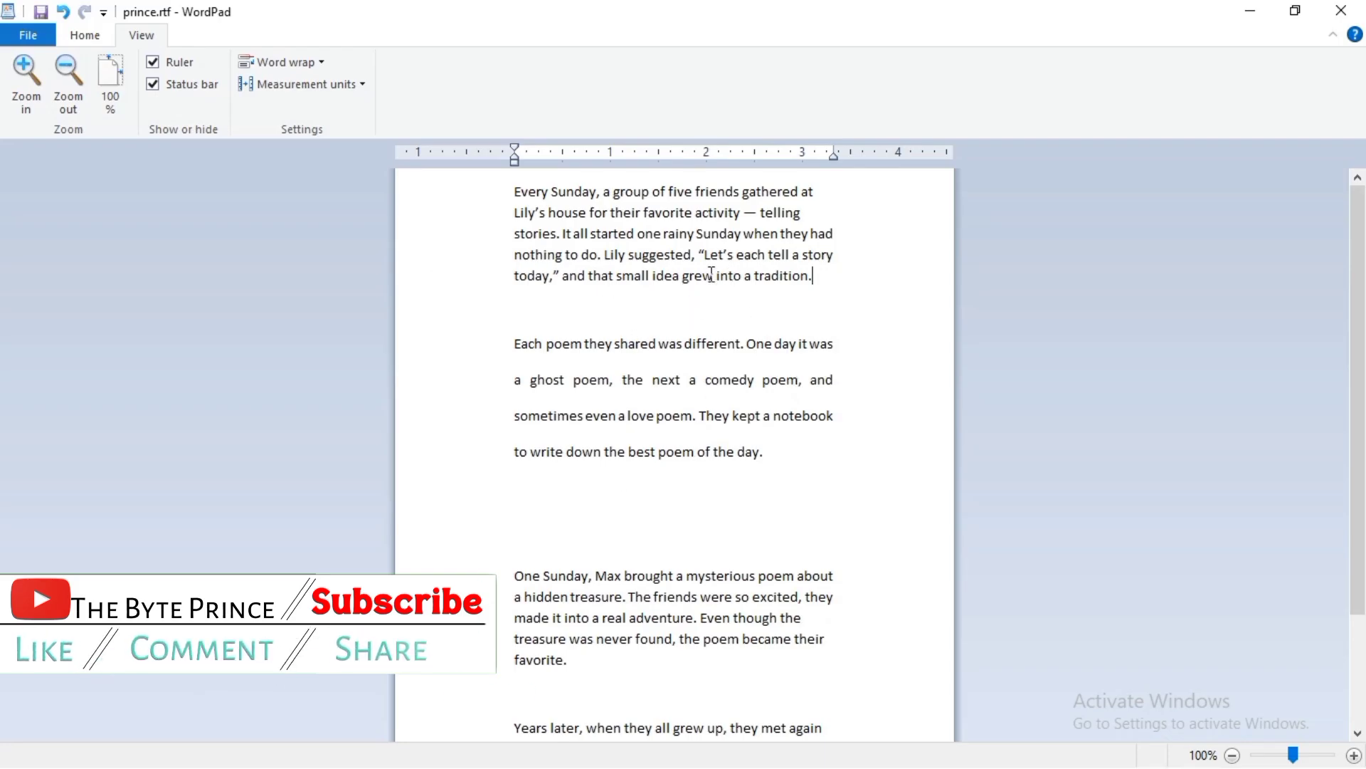
click(325, 66)
click(327, 64)
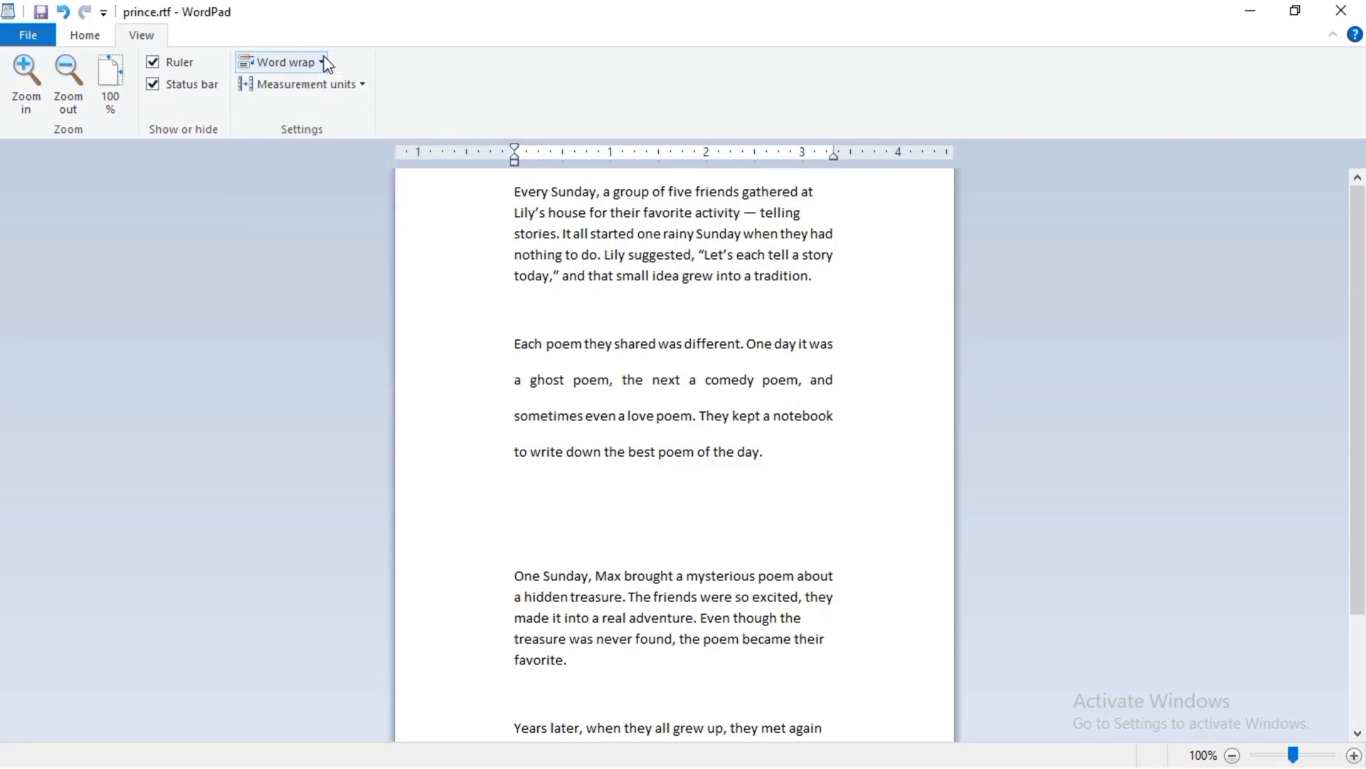
Try the ruler in centimeters and points, and set the measurement units to picas
click(360, 84)
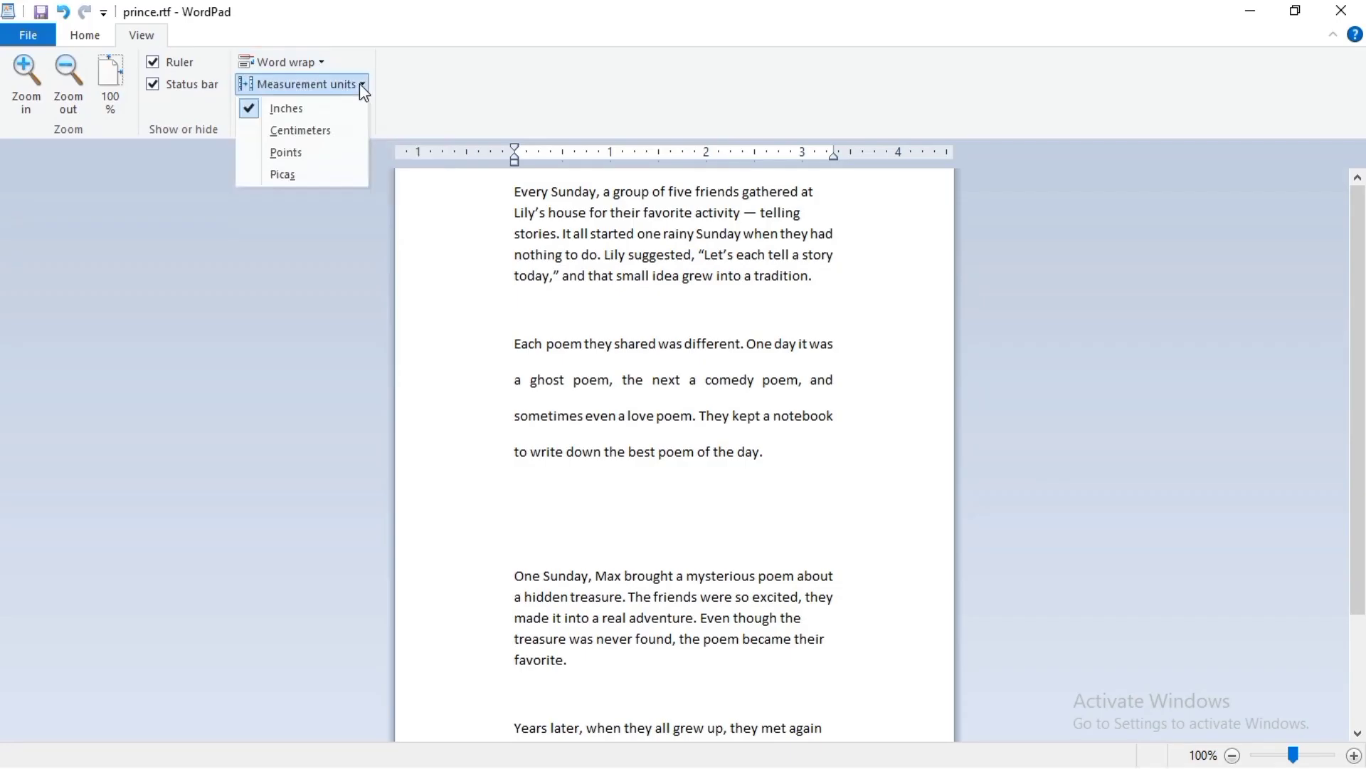
click(255, 131)
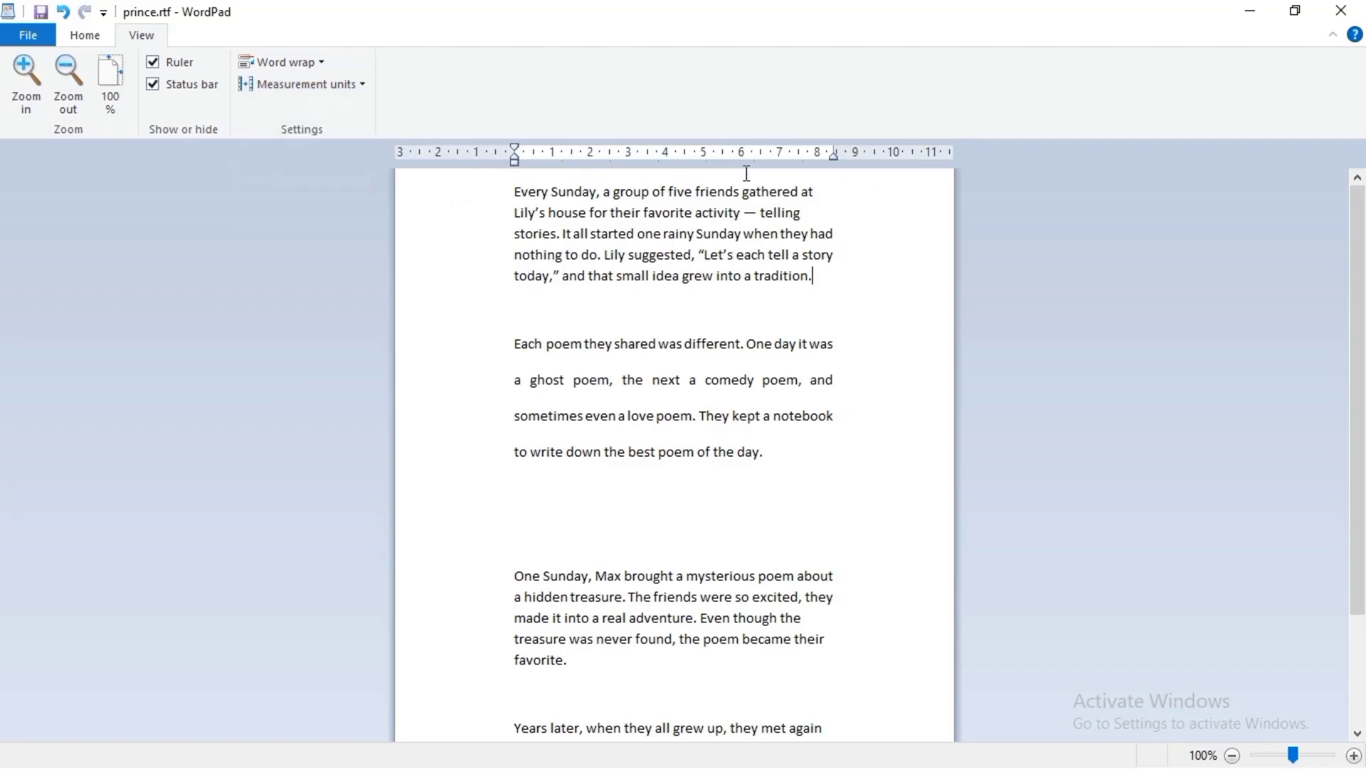
click(363, 86)
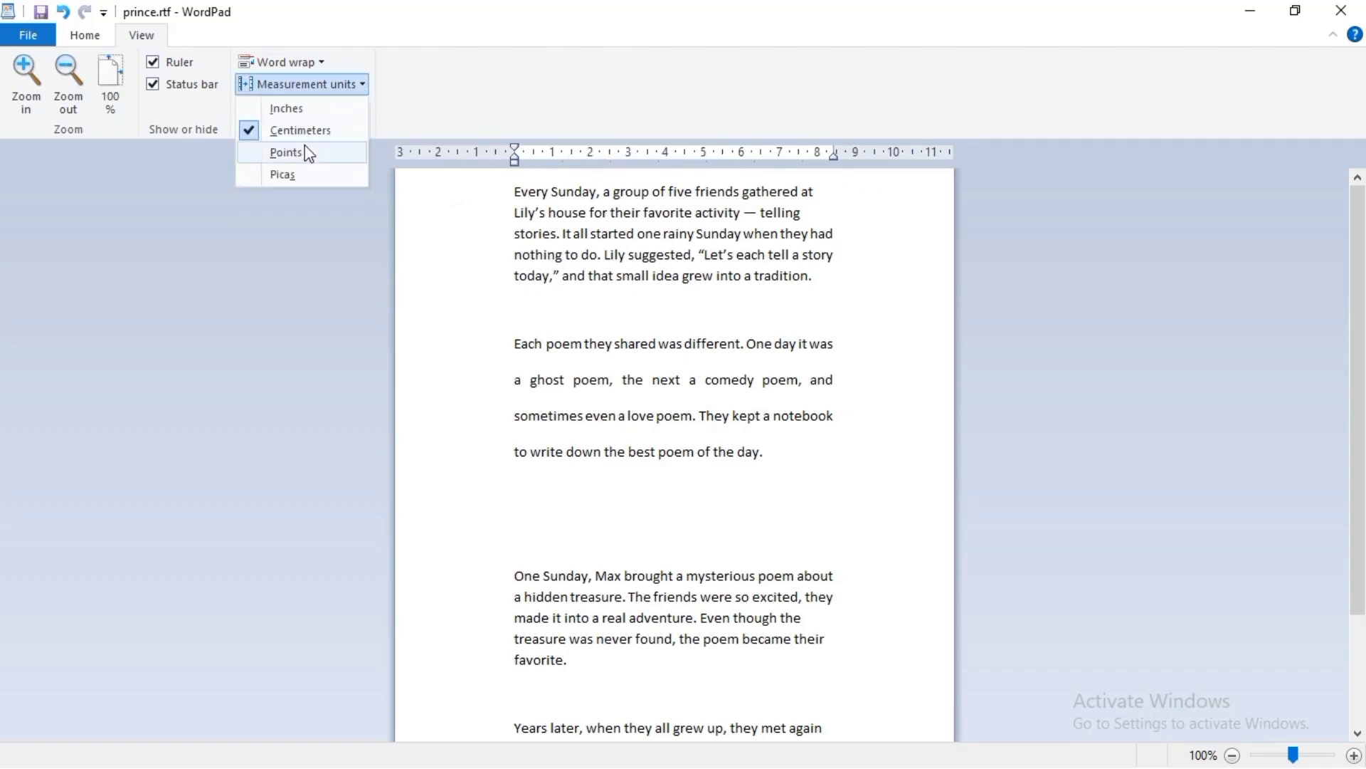
click(261, 152)
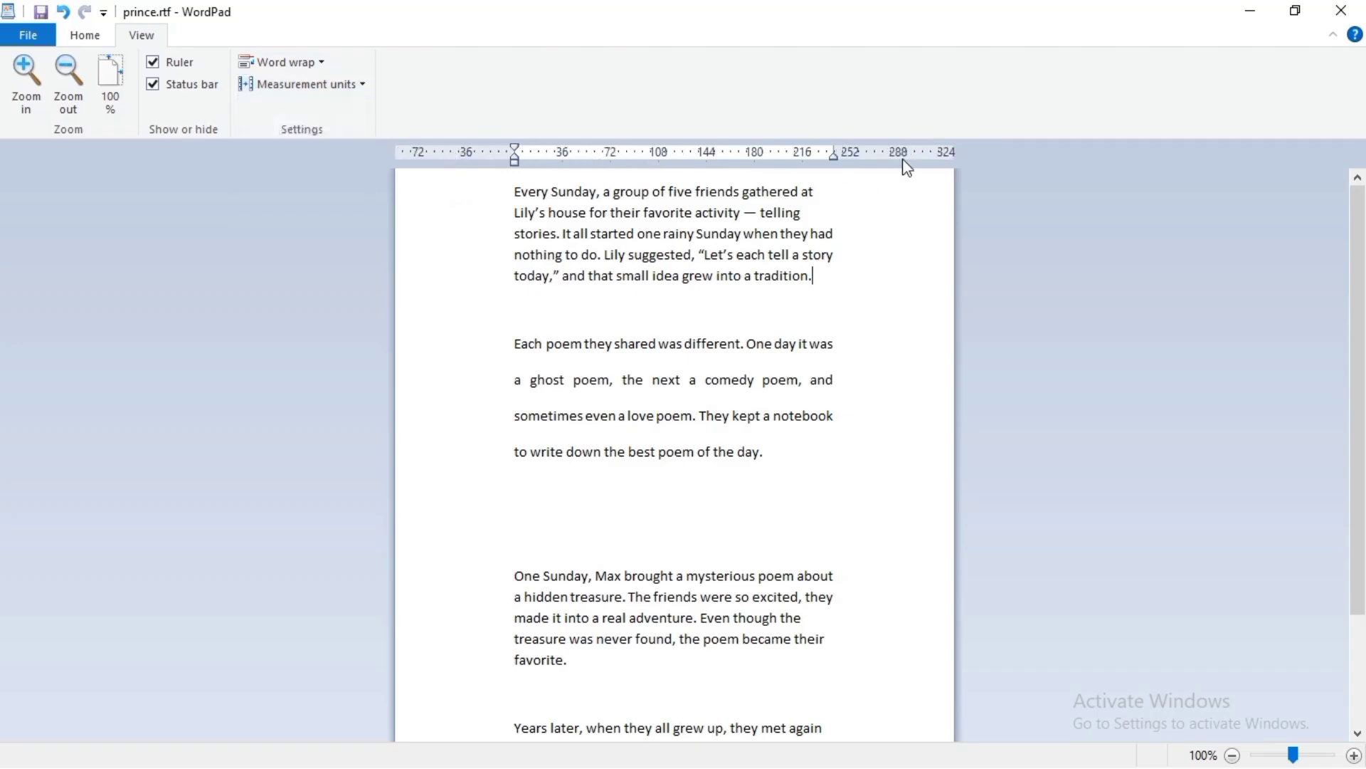
click(362, 85)
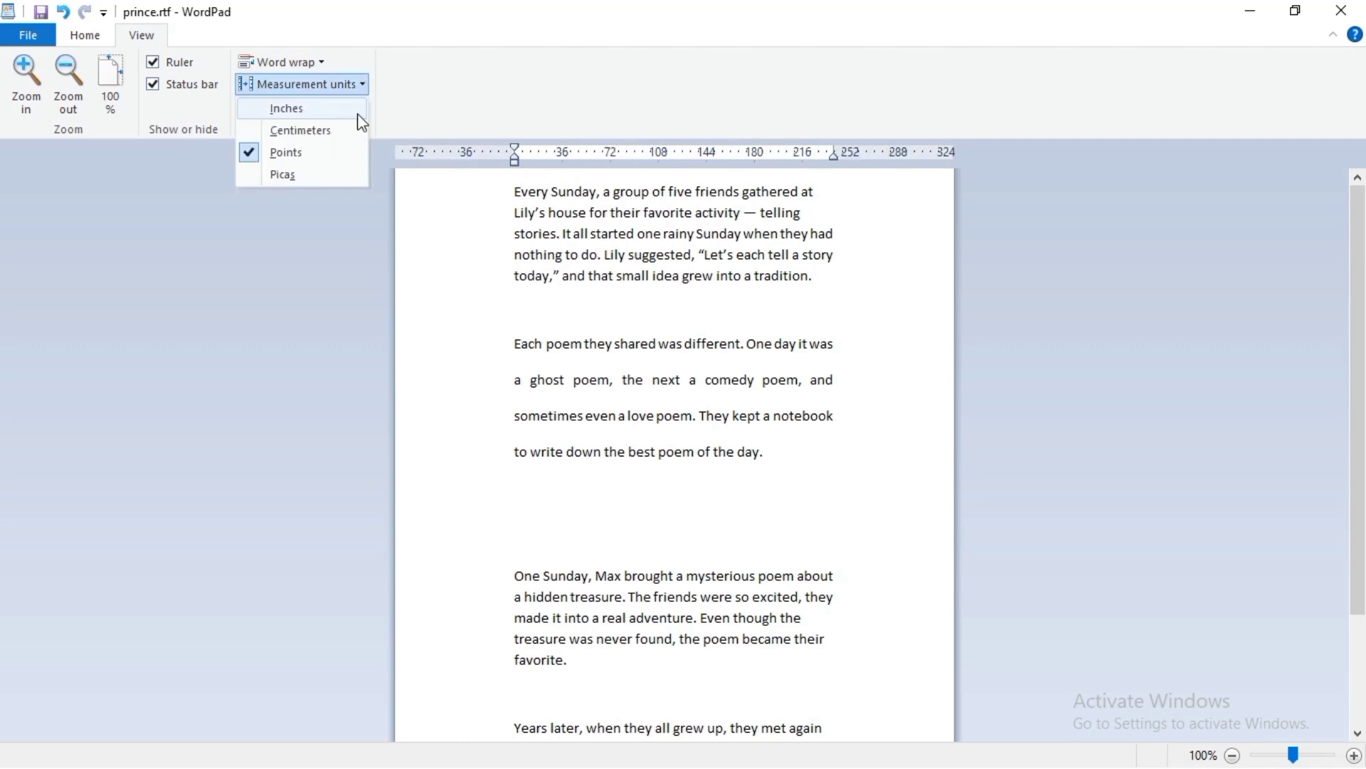
click(262, 175)
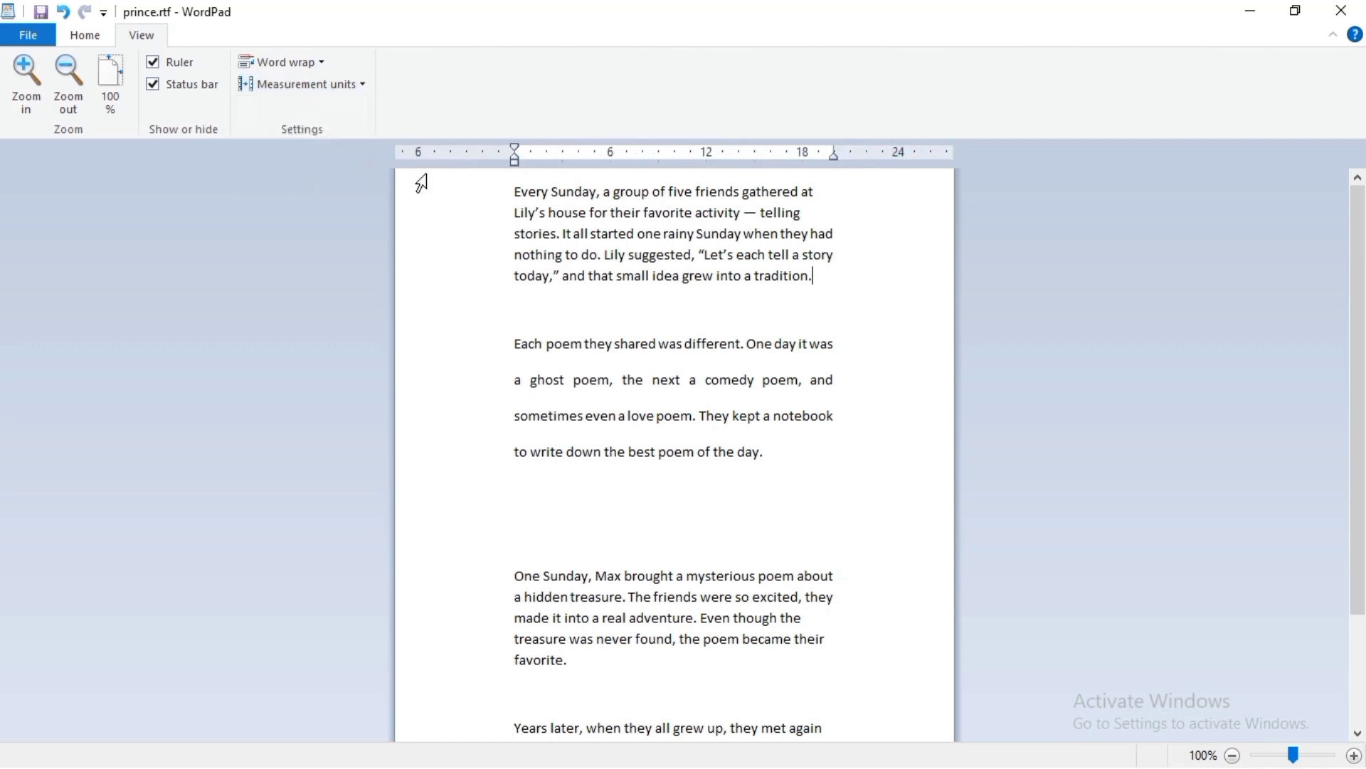